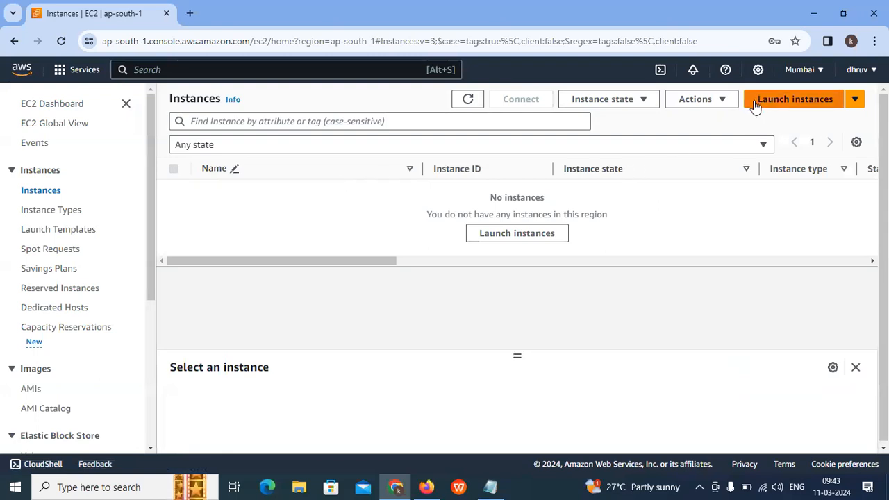
- Minimize the AWS console browser window, refresh the desktop and open the Paint app
click(818, 13)
right_click(392, 70)
click(414, 108)
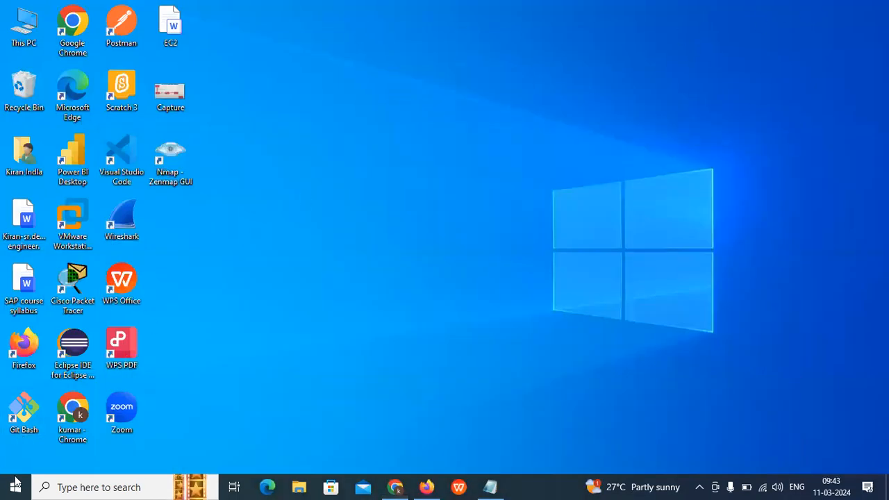
click(82, 486)
text(mspaint)
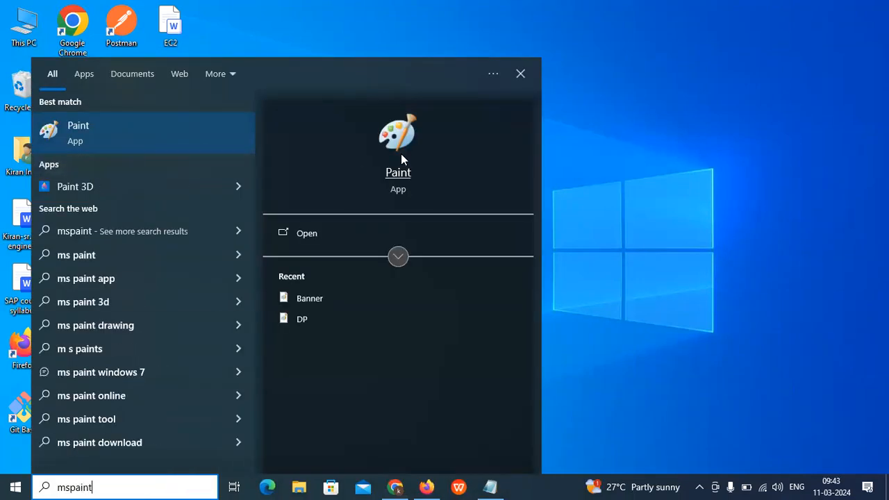
click(400, 172)
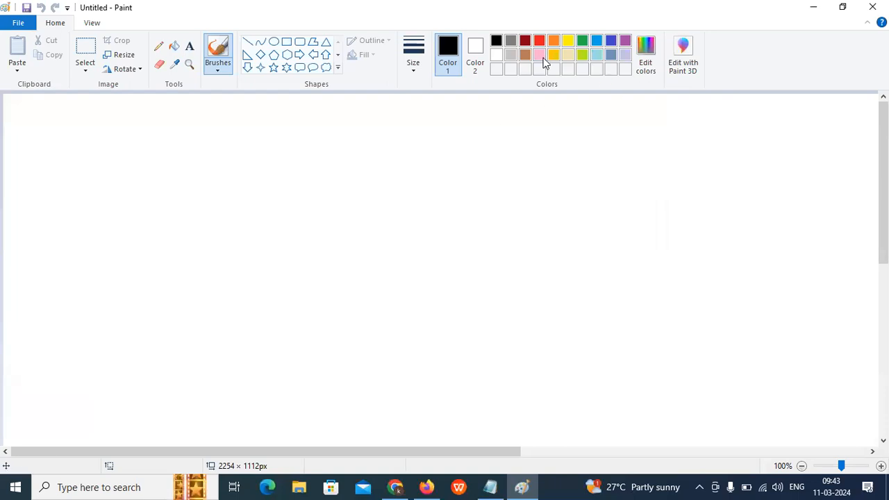
- Draw a red triangle containing a green computer, with a green arrow leading from it to a large cloud
click(539, 40)
mouse_move(243, 150)
mouse_down()
mouse_move(181, 208)
mouse_move(163, 242)
mouse_move(248, 151)
mouse_move(314, 232)
mouse_move(152, 240)
mouse_up()
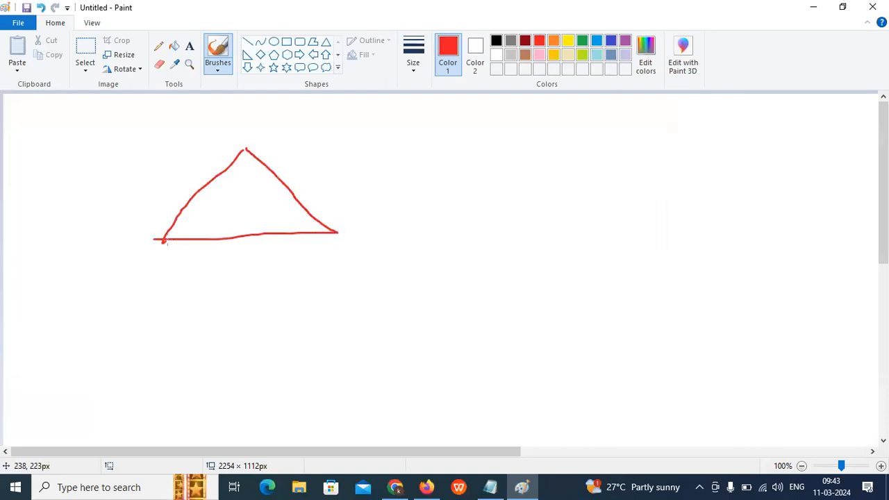
click(582, 40)
mouse_move(227, 194)
mouse_down()
mouse_move(218, 199)
mouse_move(234, 189)
mouse_move(218, 206)
mouse_up()
mouse_move(232, 207)
mouse_down()
mouse_move(223, 224)
mouse_move(248, 222)
mouse_move(218, 139)
mouse_move(449, 144)
mouse_move(434, 151)
mouse_up()
mouse_move(516, 110)
mouse_down()
mouse_move(452, 178)
mouse_move(469, 262)
mouse_move(630, 210)
mouse_move(514, 108)
mouse_up()
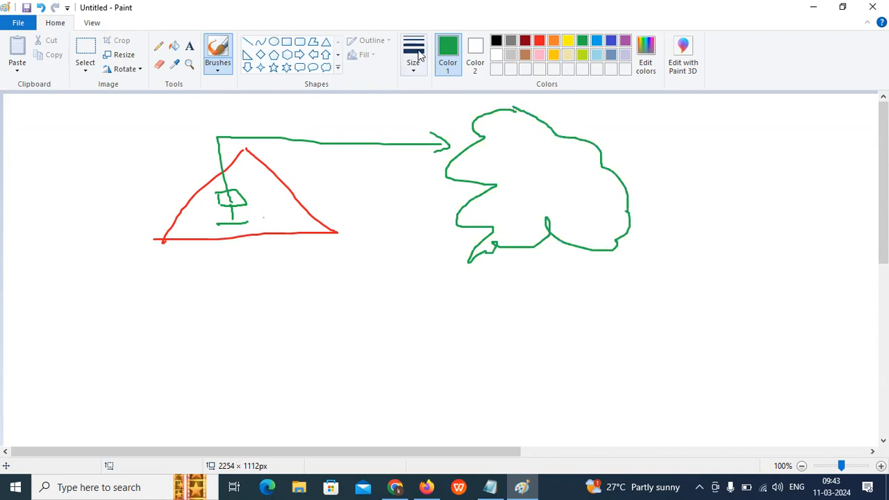
- Handwrite "U/P/MFA" above the arrow, and underlined "R1" and "E11" inside the cloud
drag(311, 110, 324, 110)
mouse_move(335, 103)
mouse_down()
mouse_move(335, 122)
mouse_move(391, 122)
mouse_up()
drag(391, 116, 400, 108)
drag(391, 122, 409, 109)
drag(409, 108, 415, 123)
drag(405, 117, 412, 117)
mouse_move(493, 139)
mouse_down()
mouse_move(504, 120)
mouse_move(526, 138)
mouse_move(485, 169)
mouse_move(497, 153)
mouse_up()
mouse_move(486, 160)
mouse_down()
mouse_move(509, 157)
mouse_move(519, 171)
mouse_up()
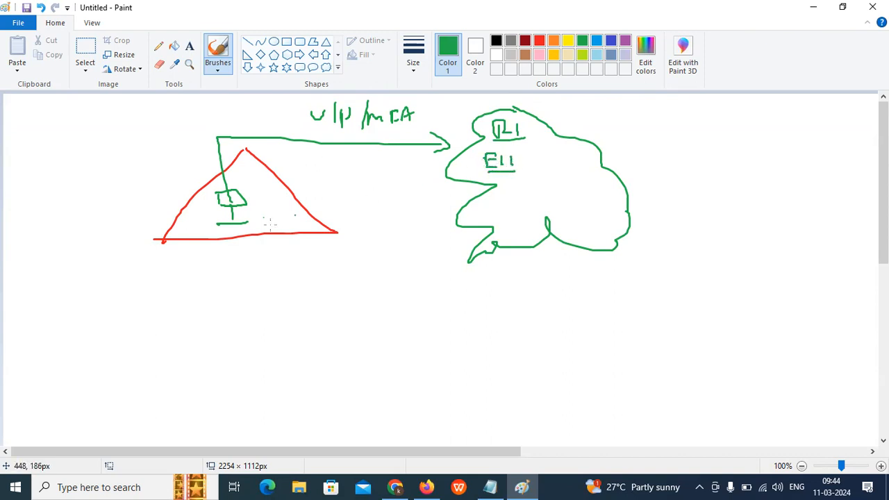
- Handwrite "e-S", "WbS" and "DB" beside a vertical line outside the triangle, and add two check marks under the triangle's base
drag(216, 242, 252, 228)
drag(93, 147, 108, 225)
mouse_move(30, 178)
mouse_down()
mouse_move(50, 183)
mouse_move(74, 167)
mouse_move(68, 186)
mouse_up()
mouse_move(23, 216)
mouse_down()
mouse_move(33, 234)
mouse_move(44, 219)
mouse_up()
mouse_move(52, 201)
mouse_down()
mouse_move(51, 221)
mouse_move(84, 198)
mouse_move(74, 211)
mouse_up()
drag(29, 246, 28, 259)
mouse_move(29, 244)
mouse_down()
mouse_move(30, 257)
mouse_move(50, 257)
mouse_move(91, 229)
mouse_up()
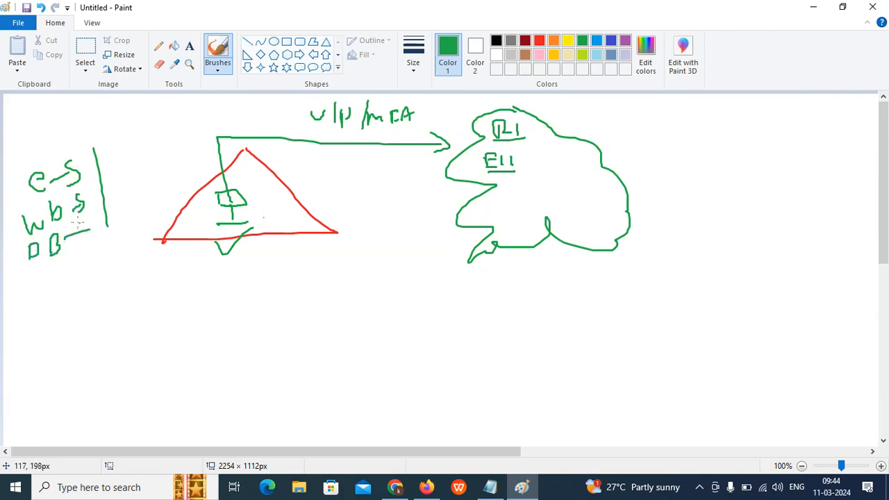
drag(23, 215, 46, 207)
drag(197, 260, 215, 243)
- Write a boxed "vms" in the cloud under E11 and another boxed "VMs" below the triangle
mouse_move(501, 181)
mouse_down()
mouse_move(530, 185)
mouse_move(506, 200)
mouse_move(501, 180)
mouse_move(528, 176)
mouse_move(509, 200)
mouse_up()
mouse_move(269, 269)
mouse_down()
mouse_move(281, 279)
mouse_move(287, 268)
mouse_up()
mouse_move(292, 279)
mouse_down()
mouse_move(316, 276)
mouse_move(260, 261)
mouse_move(336, 279)
mouse_move(275, 290)
mouse_up()
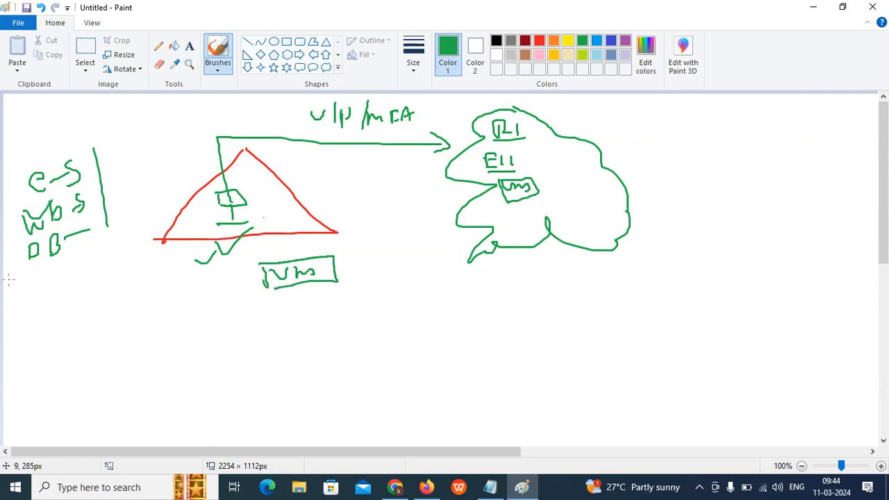
- Handwrite an underlined heading with "IIS" beneath it below the DB note, and tick the boxed VMs under the triangle
mouse_move(21, 290)
mouse_down()
mouse_move(56, 300)
mouse_move(50, 313)
mouse_up()
drag(5, 332, 64, 316)
mouse_move(32, 341)
mouse_down()
mouse_move(32, 361)
mouse_move(39, 338)
mouse_move(43, 352)
mouse_up()
drag(49, 335, 47, 351)
mouse_move(39, 339)
mouse_down()
mouse_move(52, 330)
mouse_move(53, 350)
mouse_up()
drag(266, 273, 250, 292)
- Extend the web server list under IIS with handwritten "Httpd", "Apache" and an entry beginning with "N"
scroll(28, 359, down, 3)
mouse_move(50, 298)
mouse_down()
mouse_move(53, 287)
mouse_move(67, 289)
mouse_move(82, 304)
mouse_move(105, 280)
mouse_move(125, 280)
mouse_up()
mouse_move(47, 345)
mouse_down()
mouse_move(50, 370)
mouse_move(77, 347)
mouse_move(79, 326)
mouse_move(97, 332)
mouse_move(134, 307)
mouse_up()
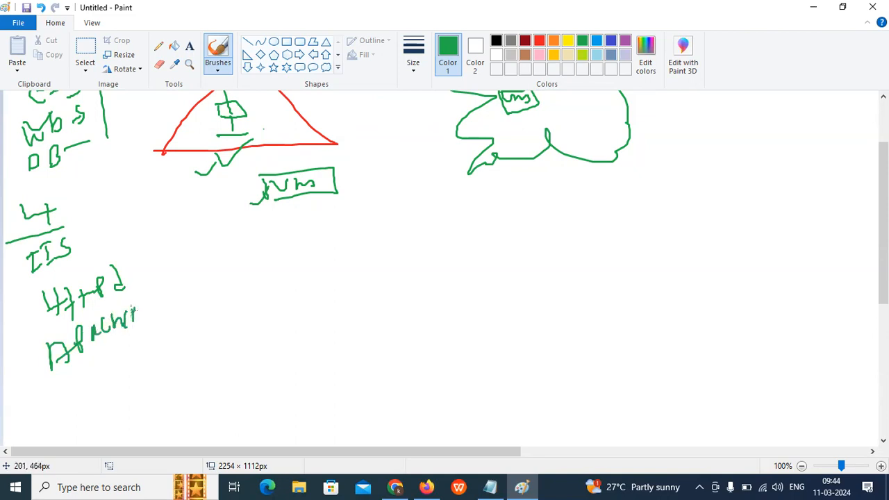
drag(74, 376, 134, 344)
- Bracket the web server list on both sides, draw a dividing line under Httpd and underline the last entry
drag(120, 224, 154, 347)
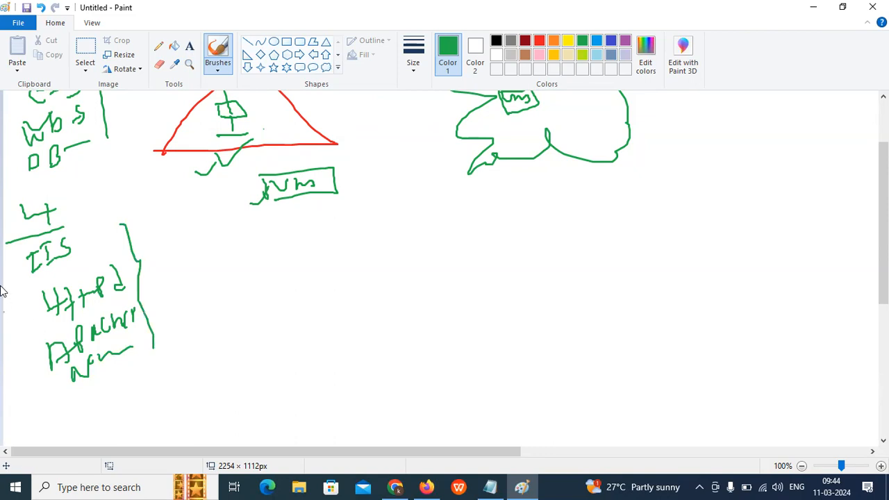
mouse_move(26, 255)
mouse_down()
mouse_move(34, 352)
mouse_move(57, 393)
mouse_up()
mouse_move(10, 361)
mouse_down()
mouse_move(34, 337)
mouse_move(178, 307)
mouse_up()
scroll(273, 217, up, 3)
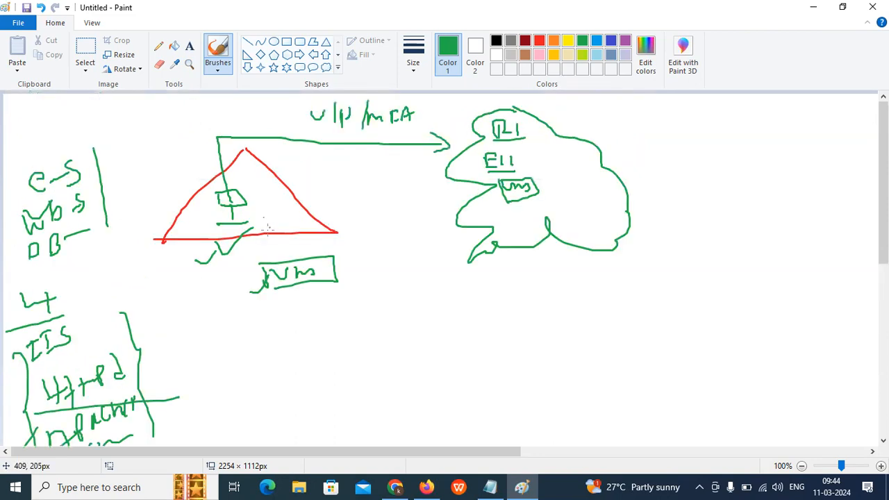
scroll(266, 238, down, 6)
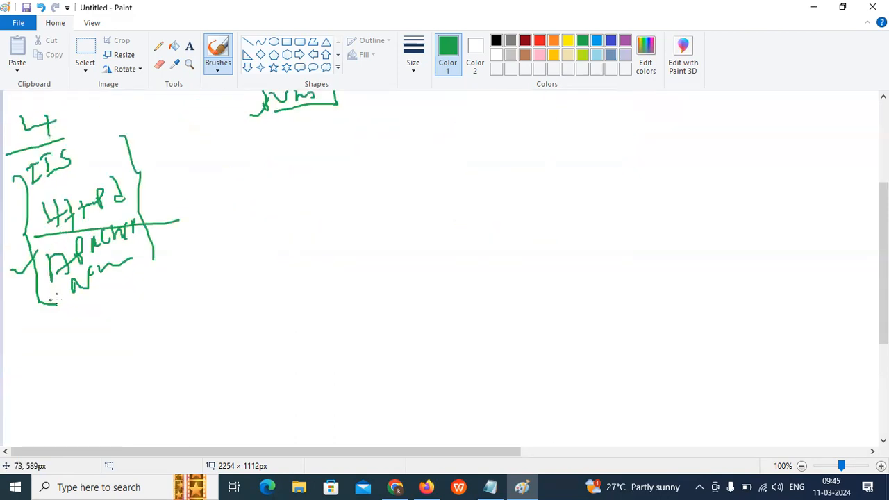
scroll(119, 284, up, 3)
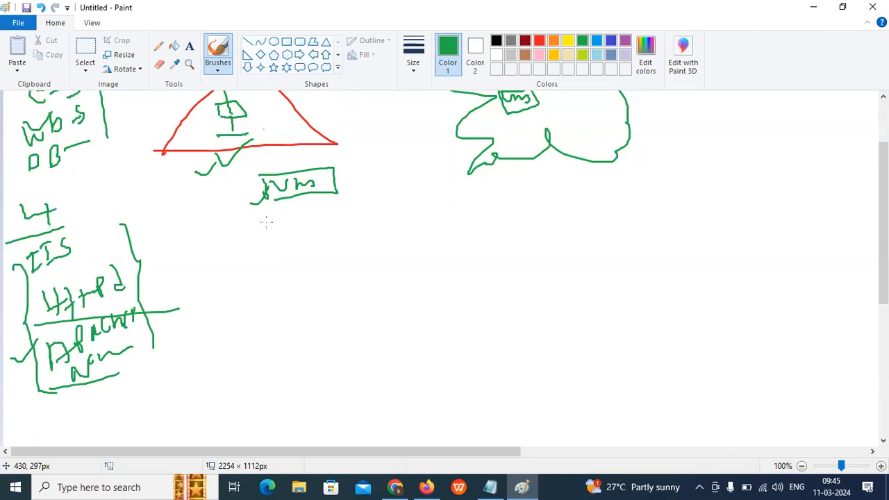
- Write an underlined "Nginx" with a leading arrow below the boxed VMs, and tick the triangle's sloping left edge
mouse_move(240, 241)
mouse_down()
mouse_move(275, 245)
mouse_move(294, 229)
mouse_move(300, 243)
mouse_move(329, 235)
mouse_move(337, 250)
mouse_up()
mouse_move(338, 234)
mouse_down()
mouse_move(347, 244)
mouse_move(340, 255)
mouse_up()
drag(282, 265, 351, 254)
scroll(289, 247, up, 3)
drag(168, 205, 192, 182)
- Draw a connector from the cloud's vms box to a new small cloud containing an underlined "vms"
mouse_move(539, 181)
mouse_down()
mouse_move(750, 271)
mouse_move(720, 294)
mouse_move(799, 339)
mouse_move(756, 275)
mouse_move(772, 303)
mouse_move(789, 300)
mouse_up()
drag(750, 321, 802, 311)
drag(739, 326, 781, 317)
drag(739, 335, 787, 326)
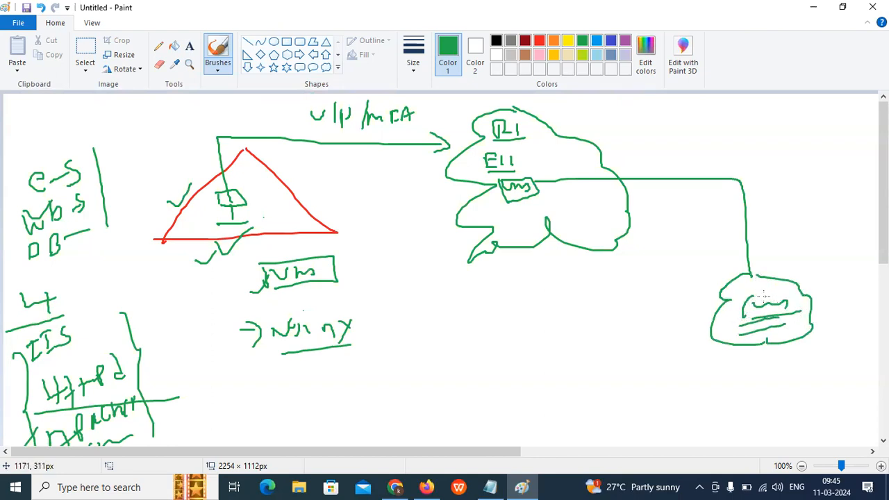
- Add a check mark at the triangle's lower-left corner and three short strokes below it
drag(164, 233, 167, 243)
drag(168, 276, 171, 290)
drag(151, 279, 163, 301)
drag(177, 271, 182, 290)
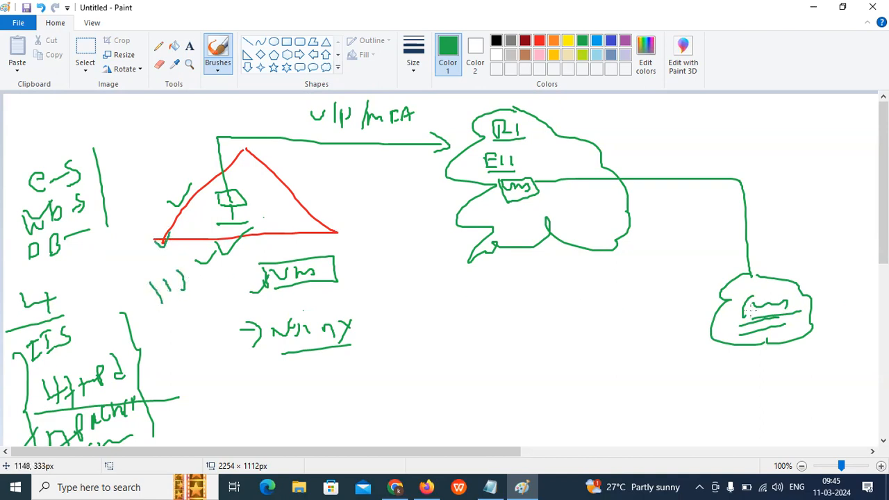
- Draw a horizontal line above the small cloud and several lines running into its underside and left side
drag(615, 276, 829, 261)
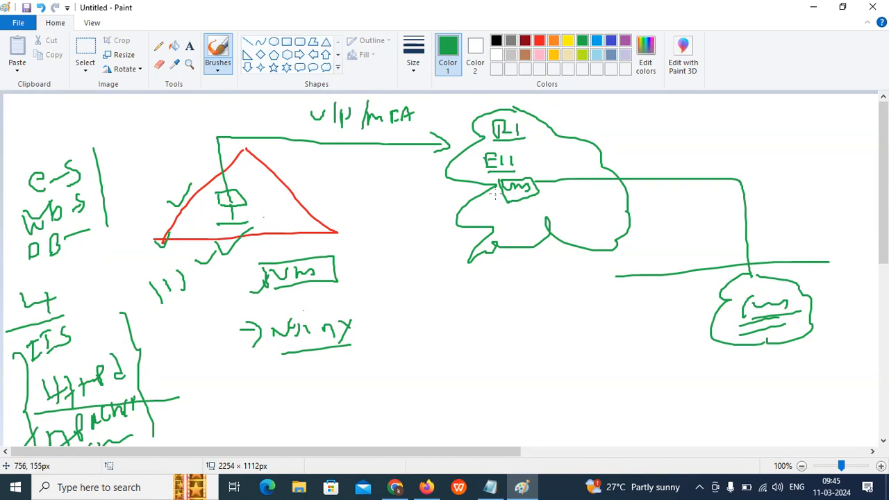
mouse_move(811, 363)
mouse_down()
mouse_move(811, 325)
mouse_move(804, 326)
mouse_up()
drag(771, 363, 770, 328)
drag(734, 354, 769, 304)
drag(713, 343, 732, 318)
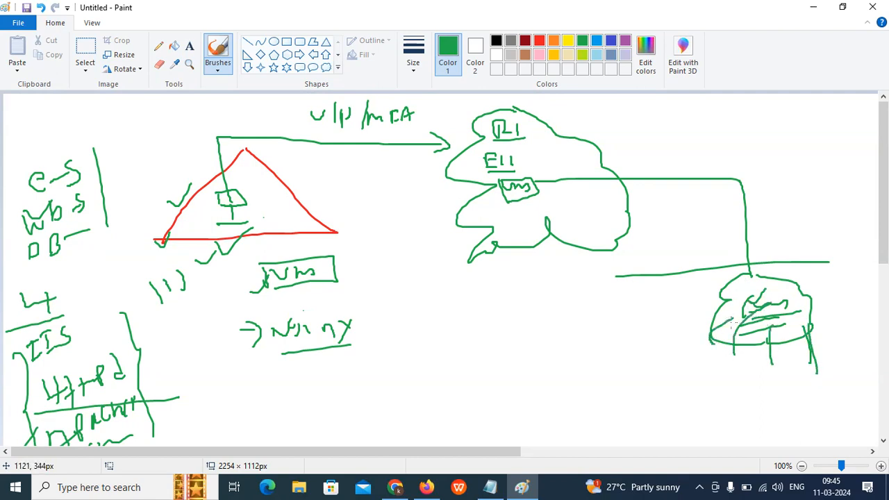
mouse_move(671, 336)
mouse_down()
mouse_move(696, 333)
mouse_move(703, 318)
mouse_up()
drag(701, 327, 730, 308)
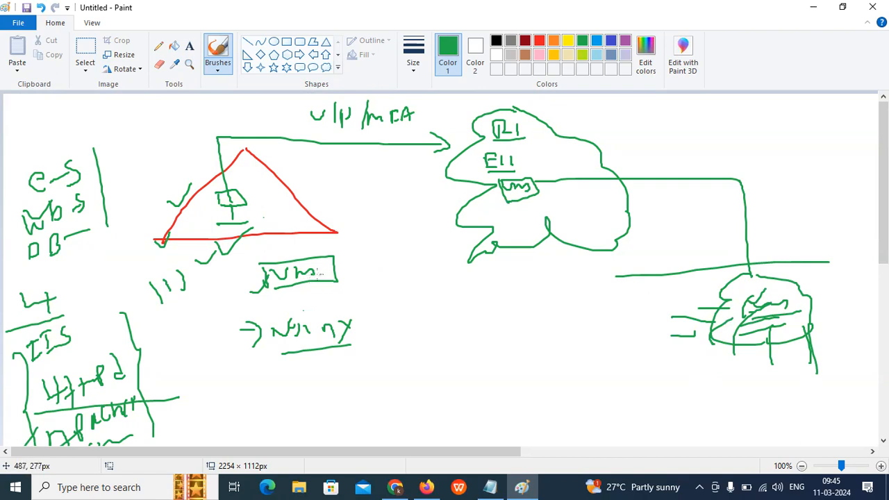
- Draw a bracket arrow from the boxed VMs down to an underlined, handwritten "AMI" below Nginx
mouse_move(264, 276)
mouse_down()
mouse_move(245, 279)
mouse_move(228, 310)
mouse_move(261, 388)
mouse_up()
mouse_move(300, 387)
mouse_down()
mouse_move(325, 366)
mouse_move(349, 374)
mouse_up()
mouse_move(360, 356)
mouse_down()
mouse_move(361, 364)
mouse_move(366, 351)
mouse_up()
drag(308, 389, 375, 376)
- Handwrite "A.S.G" below AMI, underline it and draw a curved arrow from AMI to the G
scroll(366, 357, down, 3)
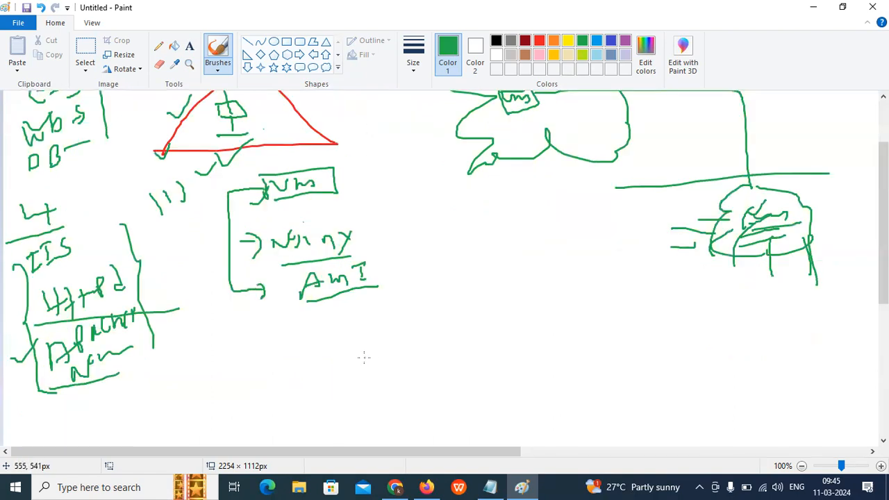
mouse_move(307, 359)
mouse_down()
mouse_move(333, 346)
mouse_move(357, 355)
mouse_up()
drag(308, 370, 341, 364)
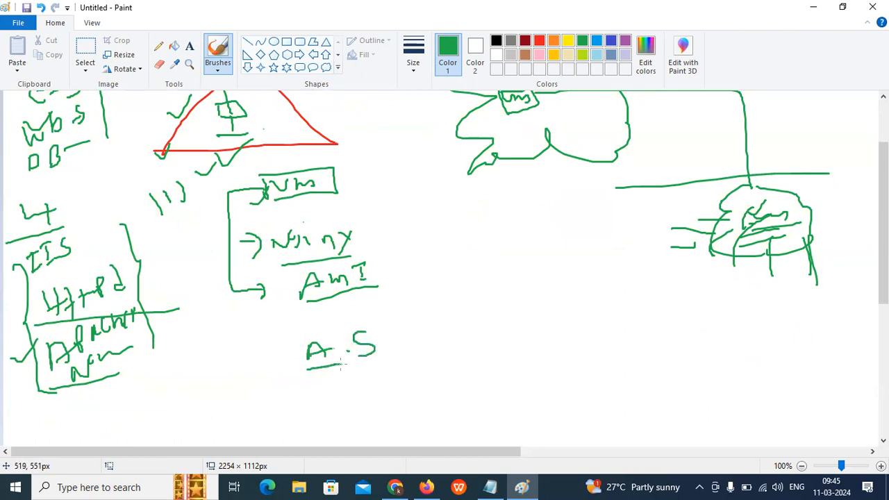
drag(407, 326, 419, 344)
drag(347, 368, 380, 364)
mouse_move(369, 276)
mouse_down()
mouse_move(379, 273)
mouse_move(426, 314)
mouse_up()
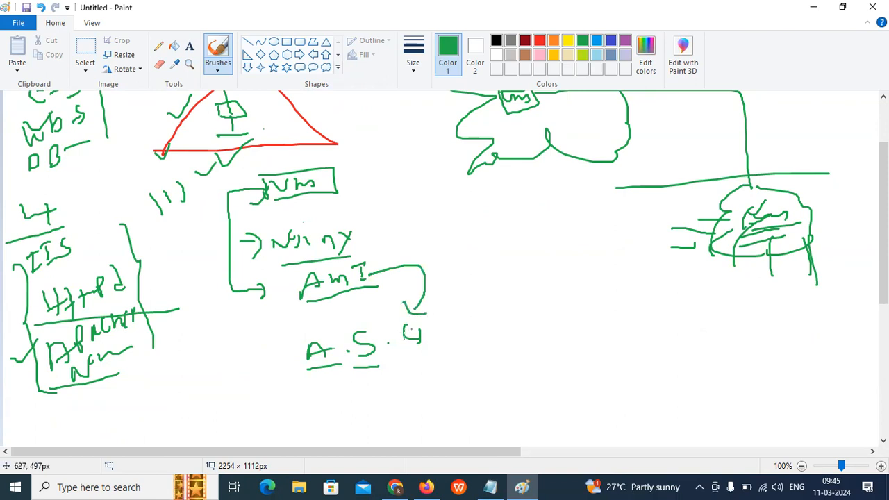
scroll(258, 209, up, 3)
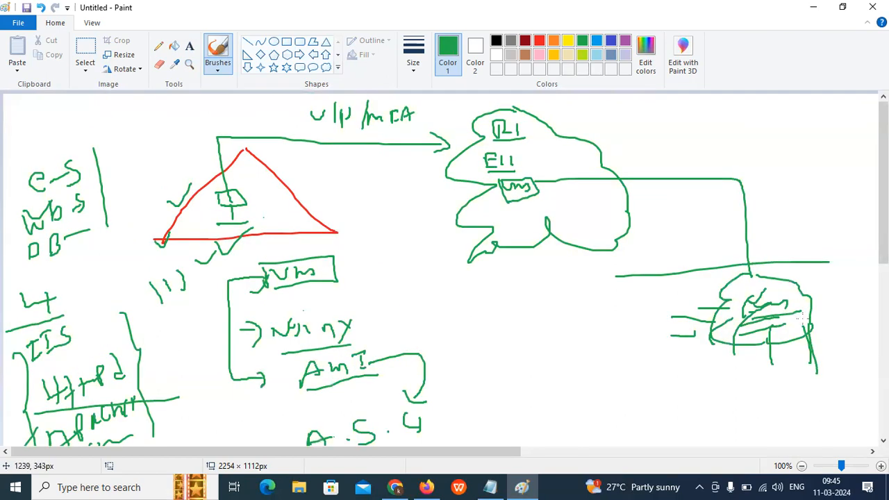
scroll(488, 226, down, 3)
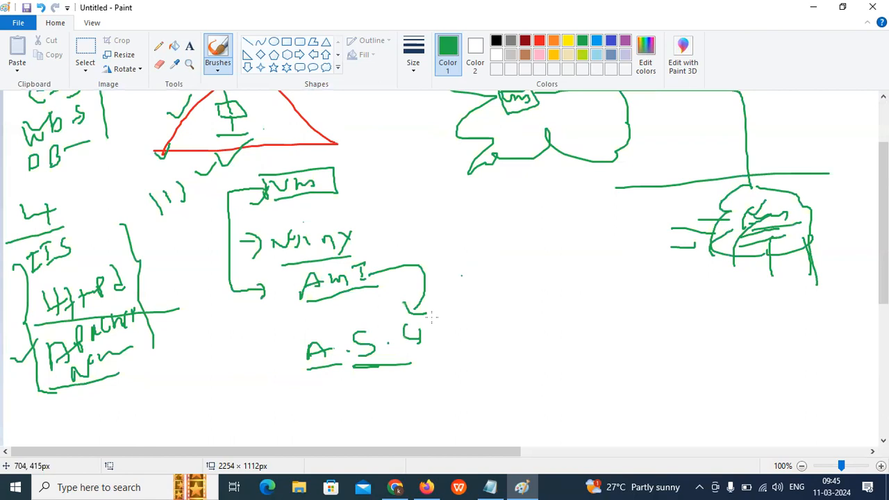
- Draw an upward arrow beside A.S.G and write "(S)" at its tip
drag(476, 341, 479, 282)
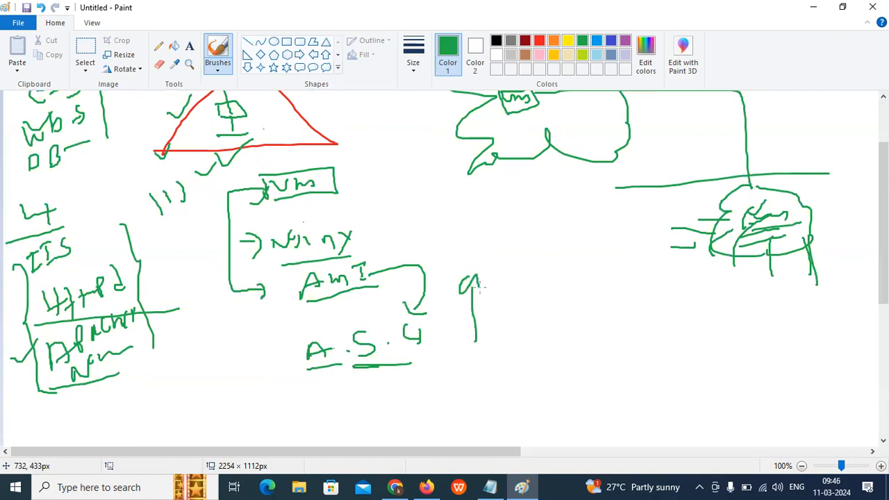
scroll(526, 206, up, 3)
mouse_move(497, 341)
mouse_down()
mouse_move(486, 360)
mouse_move(503, 359)
mouse_up()
scroll(503, 346, down, 3)
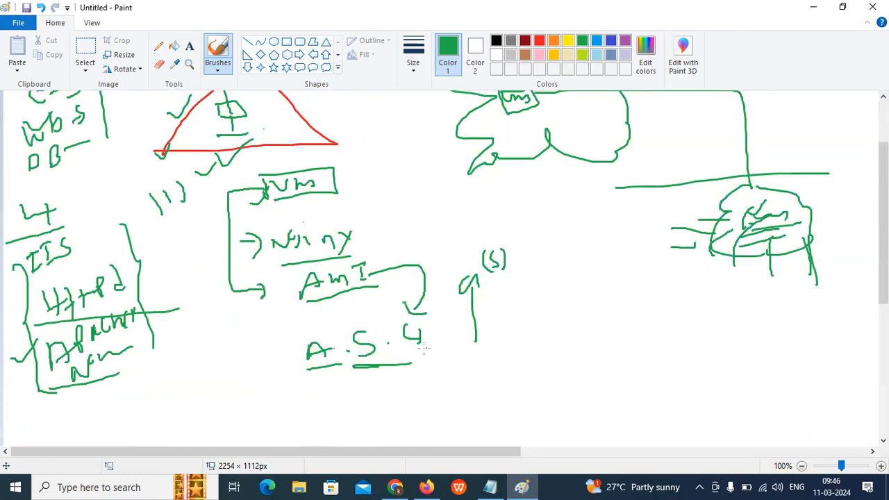
- Draw a downward arrow labelled "Down" and write "up" beside the upward arrow
drag(541, 261, 552, 331)
drag(566, 313, 553, 333)
mouse_move(432, 317)
mouse_down()
mouse_move(445, 302)
mouse_move(441, 321)
mouse_up()
drag(573, 297, 575, 314)
mouse_move(573, 295)
mouse_down()
mouse_move(575, 315)
mouse_move(625, 295)
mouse_up()
drag(596, 322, 613, 314)
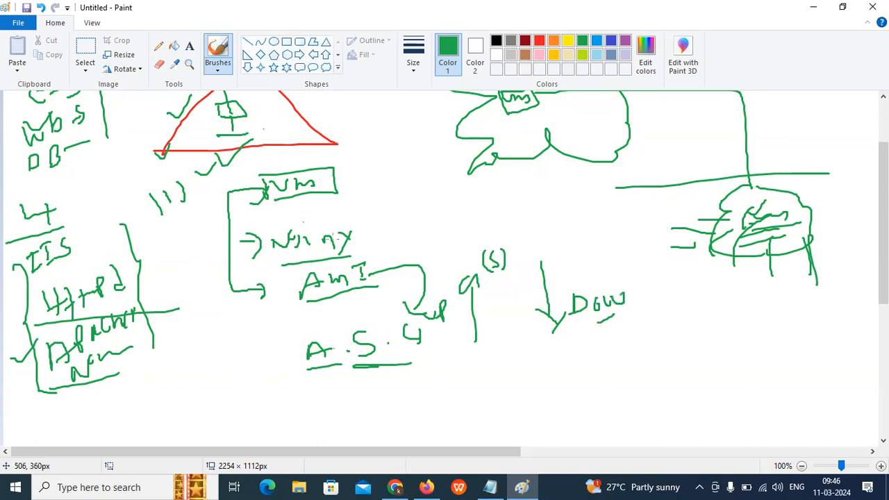
- Bracket AMI to A.S.G, add a check mark below A.S.G and retrace the up and down arrows
scroll(472, 189, up, 3)
scroll(473, 186, down, 6)
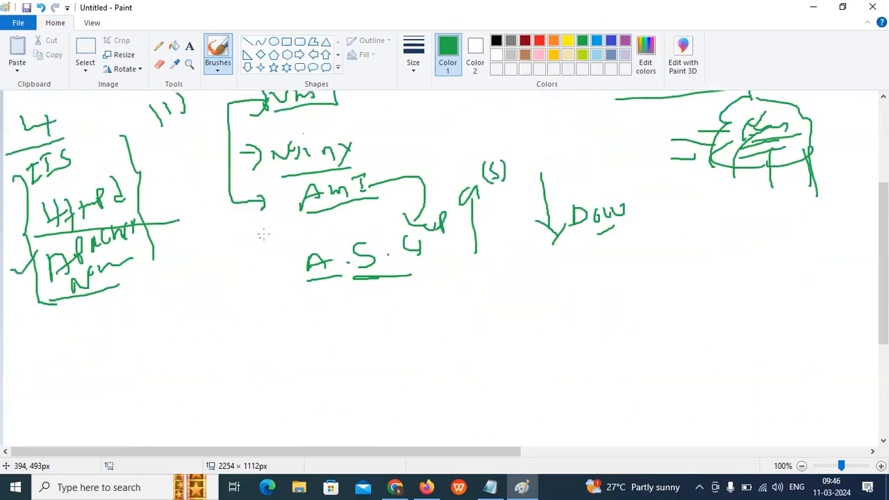
mouse_move(288, 214)
mouse_down()
mouse_move(282, 210)
mouse_move(303, 283)
mouse_move(361, 282)
mouse_up()
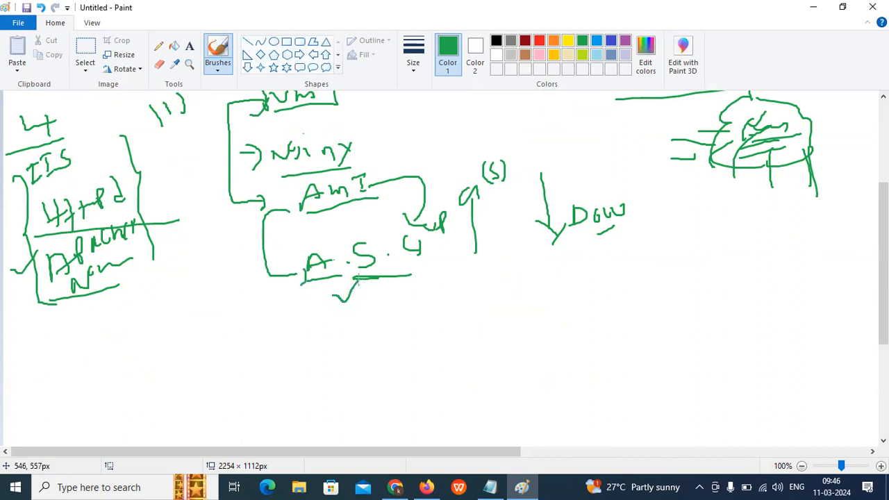
mouse_move(476, 262)
mouse_down()
mouse_move(477, 183)
mouse_move(485, 189)
mouse_up()
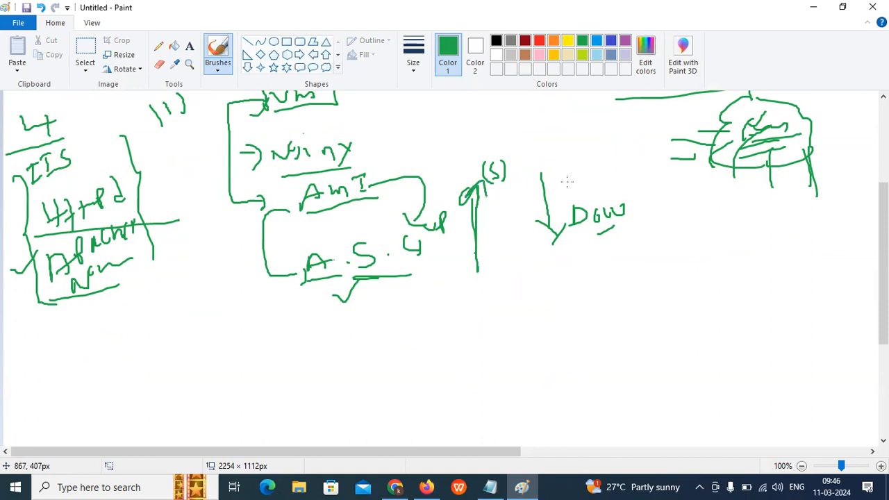
drag(547, 179, 563, 242)
- Add more lines under the small cloud and write "(S)" beside the lines entering its left side
scroll(564, 239, up, 5)
mouse_move(721, 321)
mouse_down()
mouse_move(713, 358)
mouse_move(749, 351)
mouse_up()
drag(649, 334, 659, 310)
drag(637, 312, 653, 346)
drag(664, 307, 662, 339)
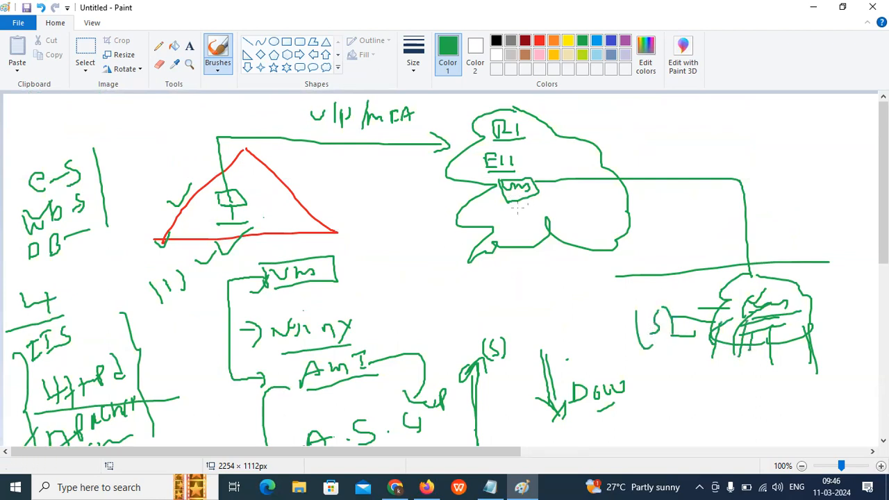
- Underline the check mark below A.S.G and thicken the upward arrow's shaft with more strokes
scroll(519, 207, down, 5)
drag(317, 313, 380, 299)
drag(476, 290, 472, 230)
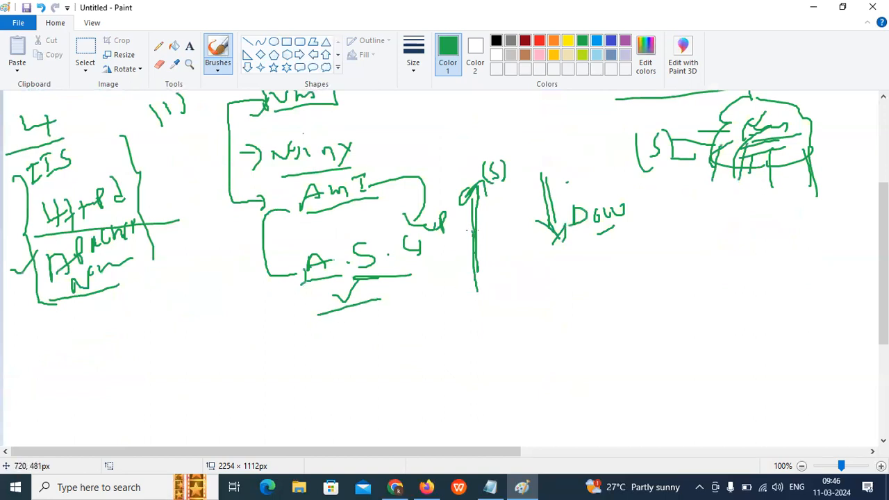
drag(476, 278, 475, 198)
- Draw another underline beneath A.S.G and handwrite a note with a check mark below it
mouse_move(274, 296)
mouse_down()
mouse_move(304, 284)
mouse_move(408, 283)
mouse_up()
drag(331, 328, 320, 354)
mouse_move(332, 348)
mouse_down()
mouse_move(341, 335)
mouse_move(366, 342)
mouse_up()
drag(380, 318, 369, 346)
mouse_move(333, 357)
mouse_down()
mouse_move(385, 347)
mouse_move(378, 300)
mouse_up()
- Tick the computer in the triangle, write "ASG1" in the large cloud and connect it to the computer
scroll(380, 301, up, 5)
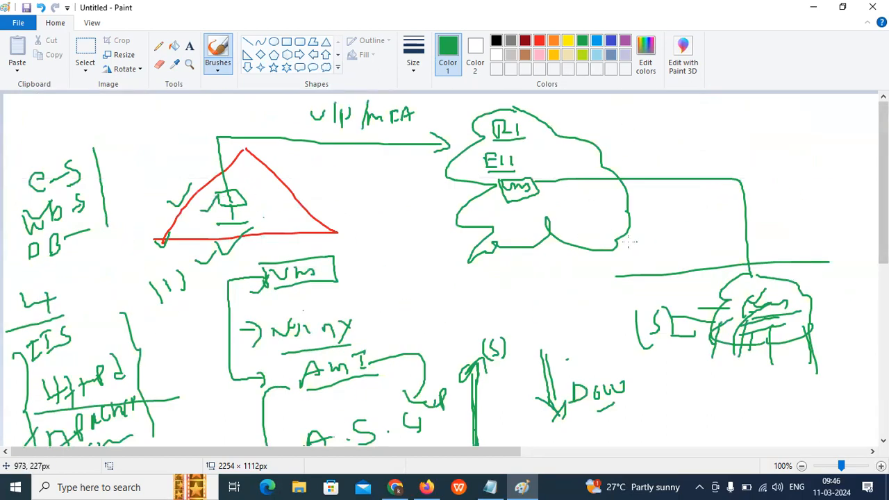
drag(558, 199, 557, 206)
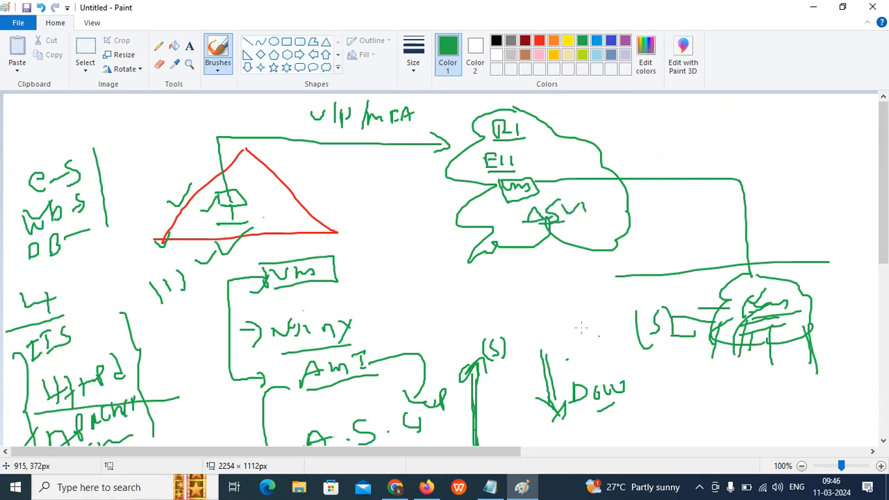
mouse_move(544, 219)
mouse_down()
mouse_move(278, 186)
mouse_move(234, 200)
mouse_up()
- Label the connector "e-ms" and write "Sms" below it, with a curved arrow leading back to the computer
drag(318, 173, 322, 189)
drag(328, 179, 341, 179)
drag(333, 210, 357, 211)
drag(302, 214, 241, 195)
drag(240, 196, 271, 194)
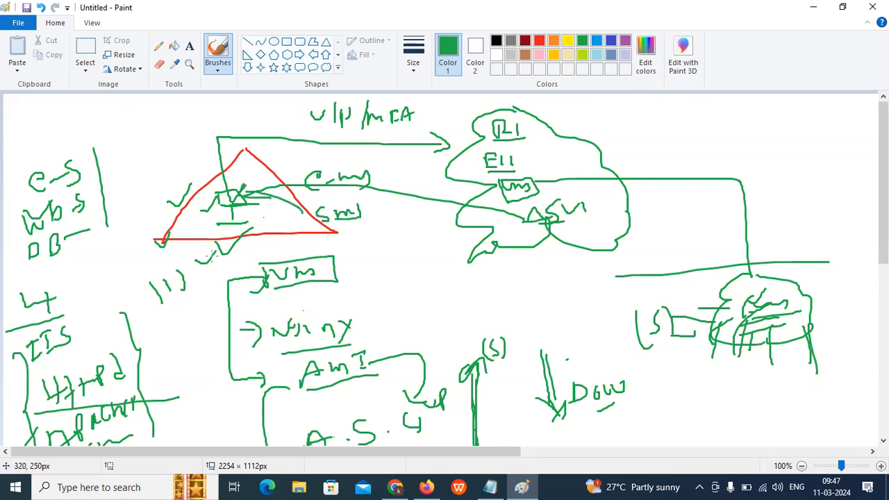
- Underline the text in the VMs box below the triangle and draw a short arrow out of the box
scroll(217, 260, down, 3)
scroll(218, 263, up, 3)
drag(264, 282, 319, 276)
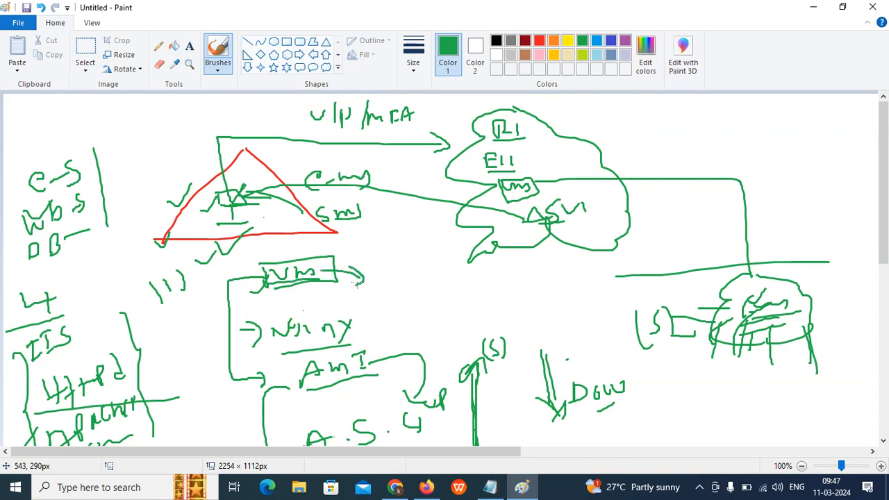
- Add marks to the entries of the web server list and write an underlined "A.L" at the tip of the VMs arrow
scroll(161, 332, down, 3)
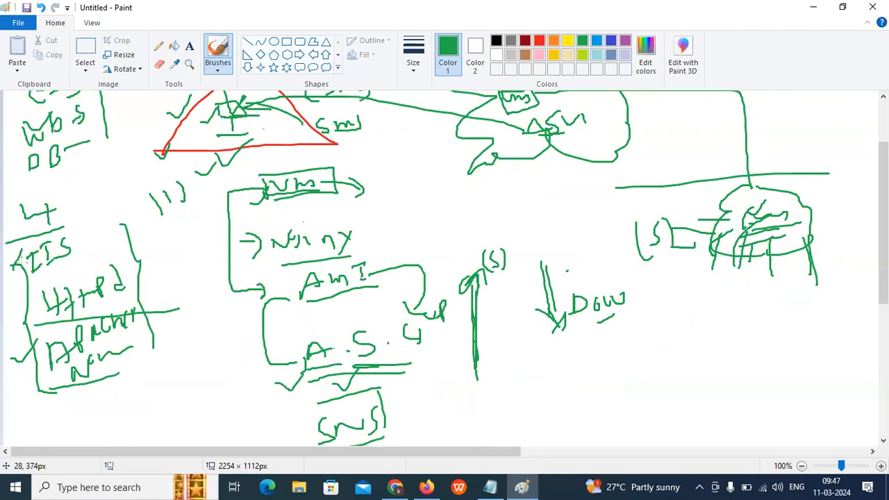
drag(25, 394, 62, 369)
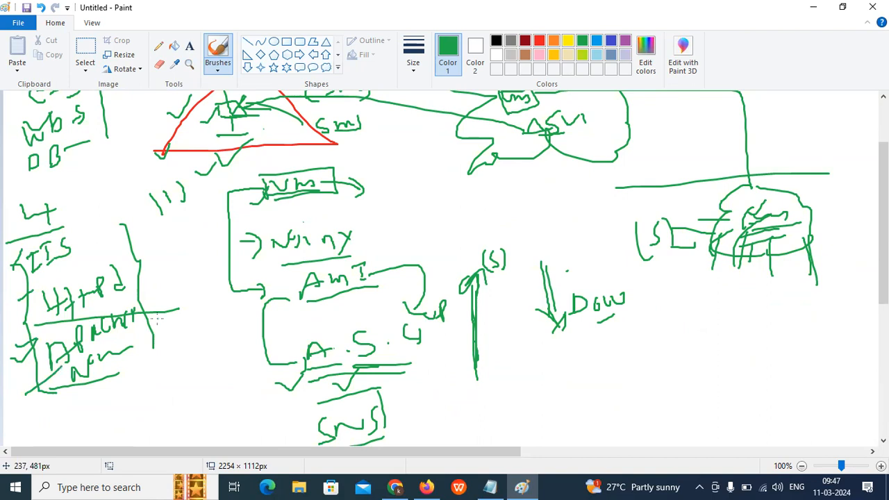
scroll(329, 251, up, 3)
mouse_move(375, 283)
mouse_down()
mouse_move(387, 275)
mouse_move(418, 286)
mouse_up()
scroll(33, 364, down, 3)
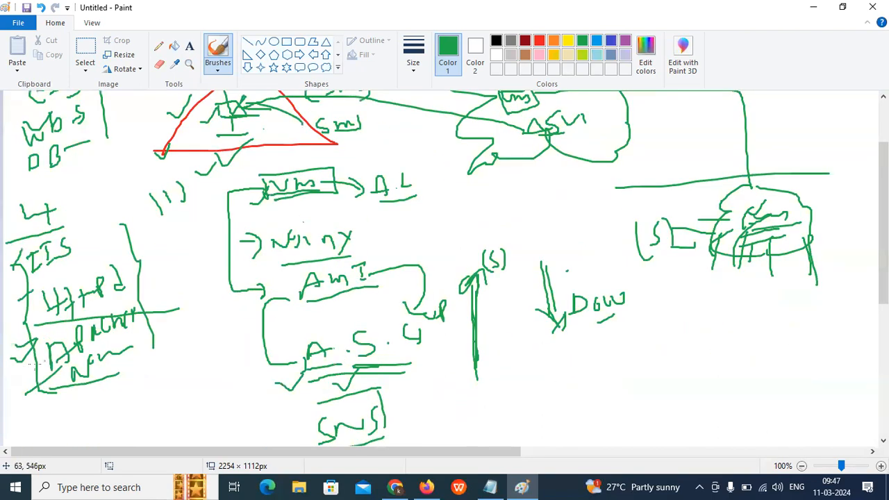
drag(66, 382, 96, 372)
- Retrace the connectors from VMs to AMI and on to A.S.G, and draw a horizontal line beneath SNS
mouse_move(220, 202)
mouse_down()
mouse_move(301, 292)
mouse_move(259, 343)
mouse_move(303, 368)
mouse_up()
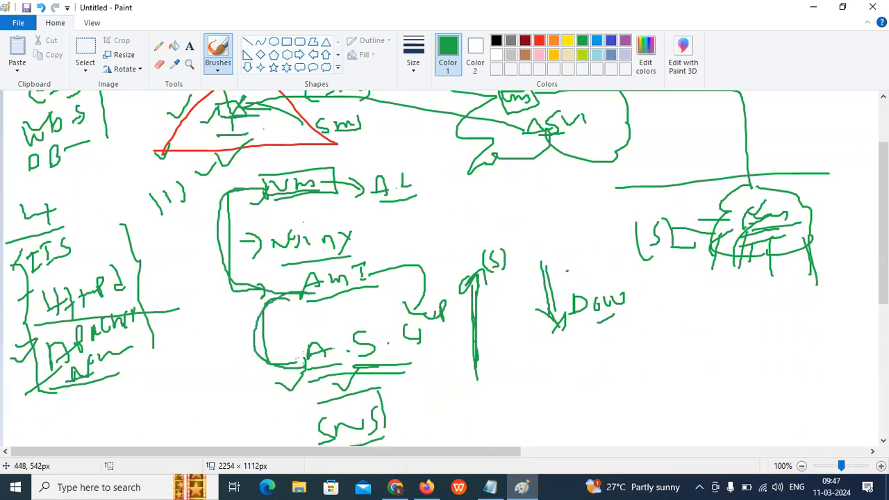
scroll(299, 368, down, 3)
drag(300, 378, 414, 366)
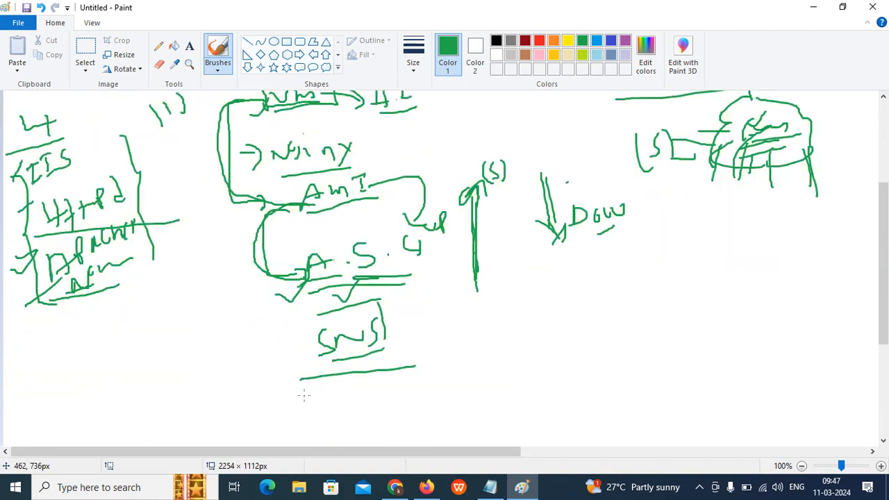
- Write "e-m" below SNS with a connecting stroke, and box A.S.G with a curve running to SNS
drag(309, 396, 313, 405)
drag(327, 398, 390, 391)
drag(380, 348, 400, 390)
mouse_move(328, 349)
mouse_down()
mouse_move(258, 346)
mouse_move(291, 279)
mouse_move(292, 288)
mouse_move(295, 249)
mouse_move(325, 286)
mouse_up()
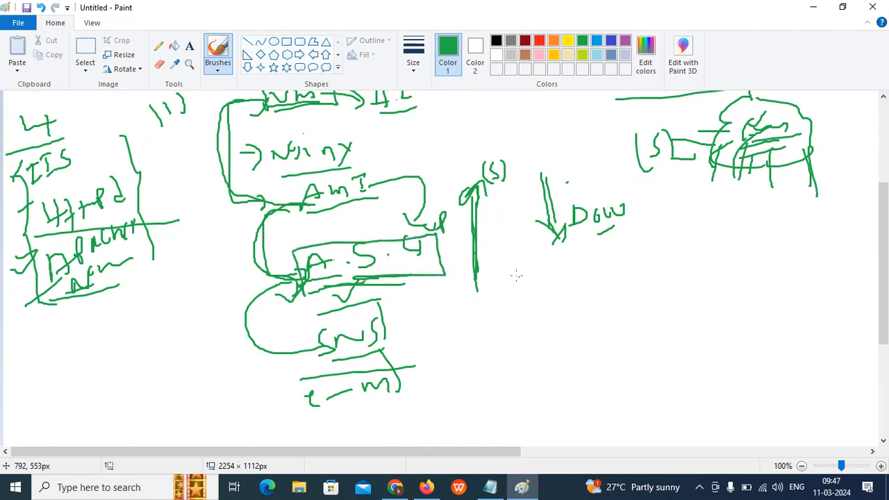
- Draw second strokes along the up and down scaling arrows and retrace the line from ASG1 to the computer
drag(484, 283, 484, 206)
drag(540, 182, 554, 234)
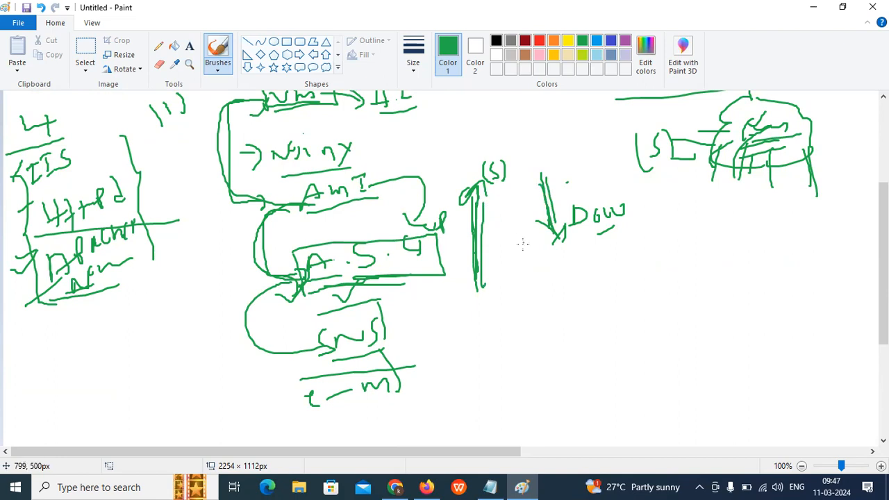
scroll(523, 243, up, 5)
mouse_move(523, 221)
mouse_down()
mouse_move(389, 193)
mouse_move(266, 184)
mouse_move(277, 195)
mouse_up()
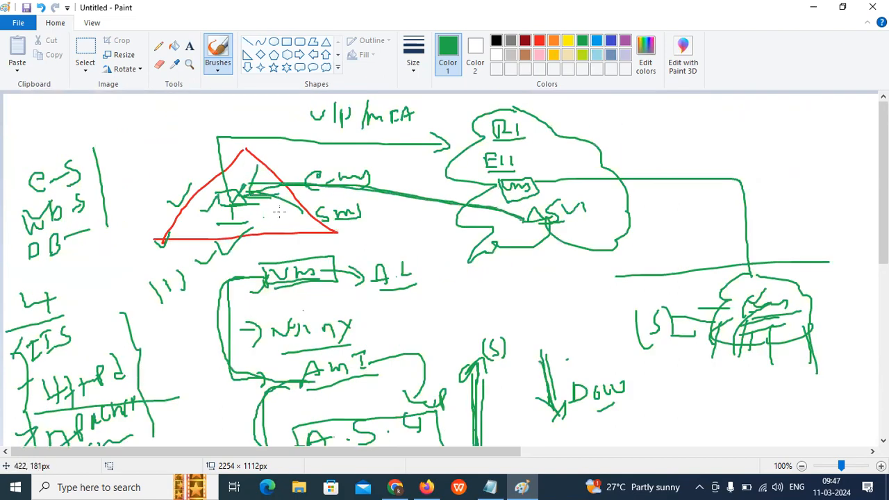
scroll(284, 215, down, 3)
scroll(282, 214, up, 3)
- Minimise the drawing, refresh the desktop and switch to the EC2 Instances page in Chrome
click(813, 7)
right_click(464, 123)
click(479, 160)
right_click(433, 123)
click(457, 162)
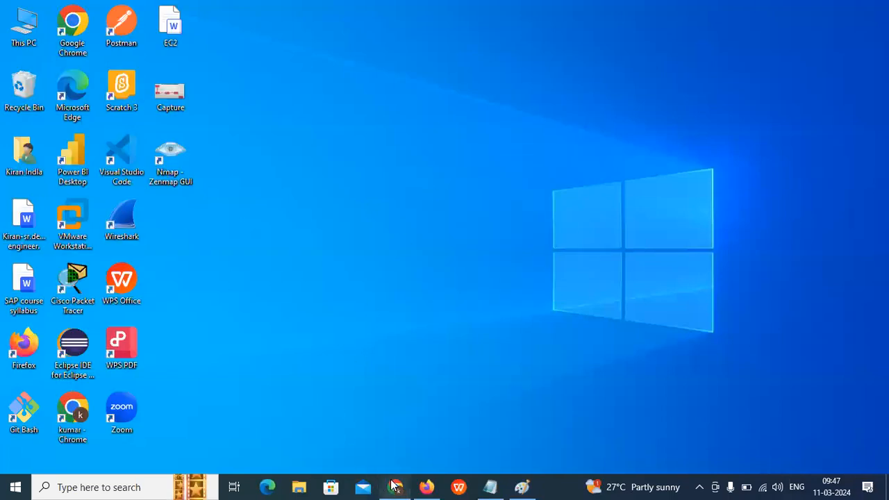
click(393, 486)
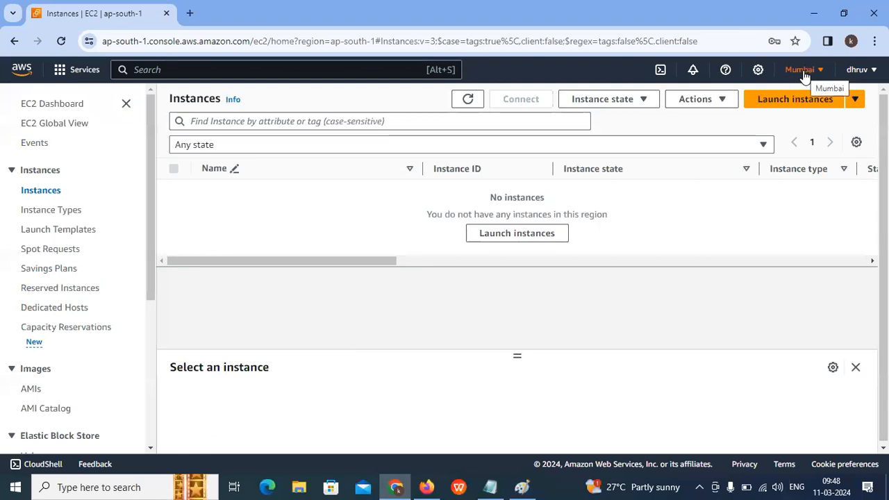
- Open the same EC2 Instances page in a second browser tab and return to the first tab
click(234, 41)
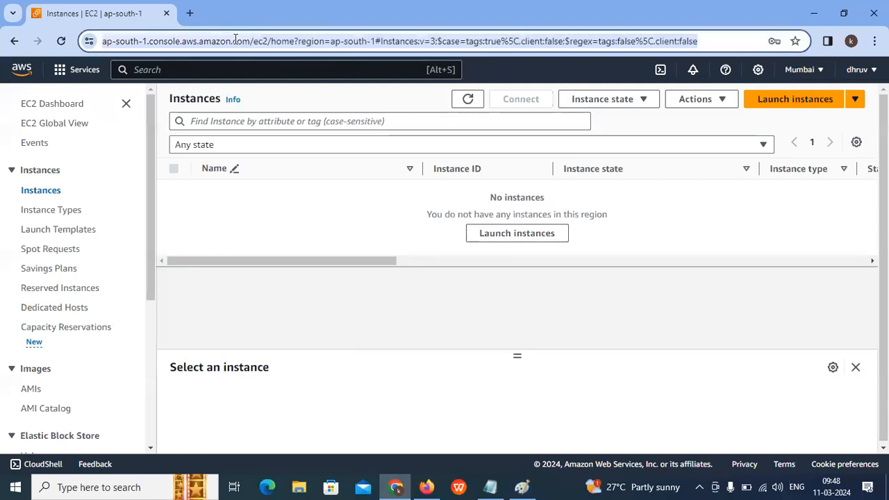
key(ctrl+c)
click(190, 13)
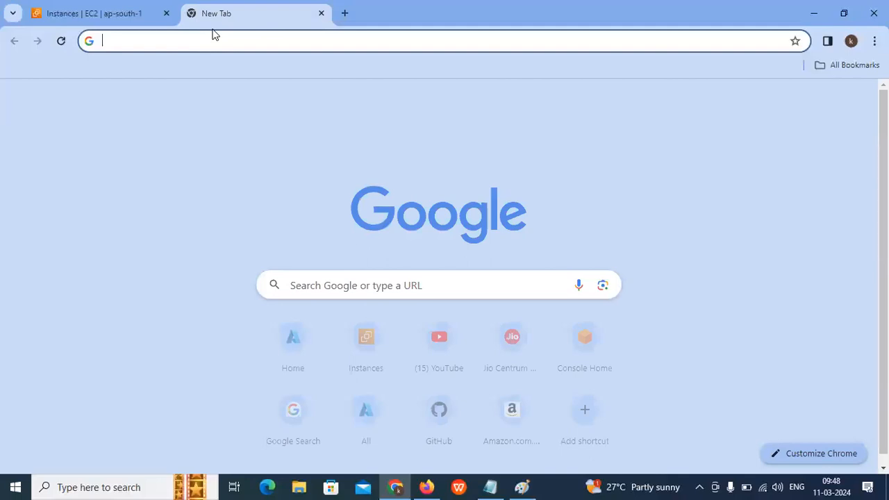
key(ctrl+v)
key(Return)
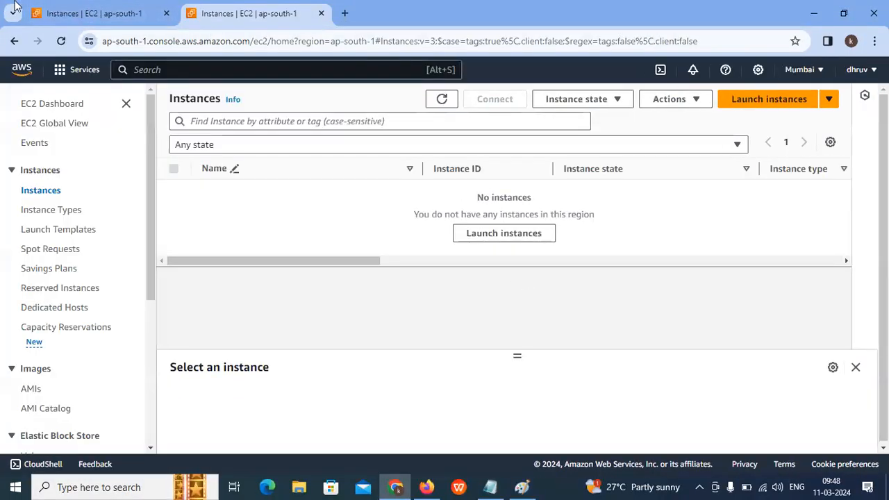
click(56, 13)
click(217, 13)
click(110, 14)
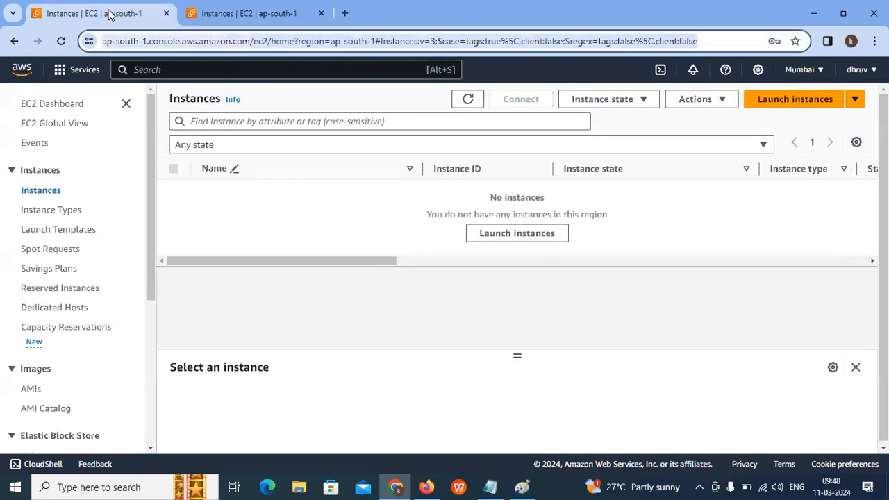
- Start launching a new EC2 instance and name it TCS-WebServer-Main-Server
click(163, 72)
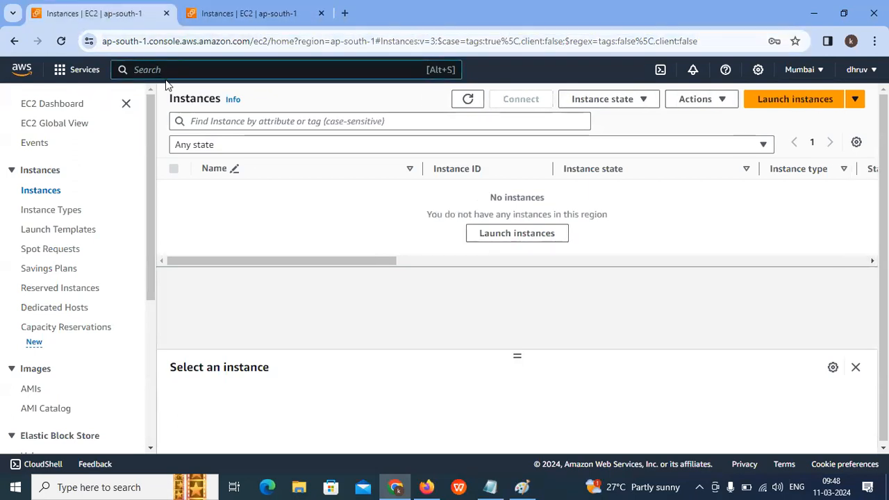
click(762, 105)
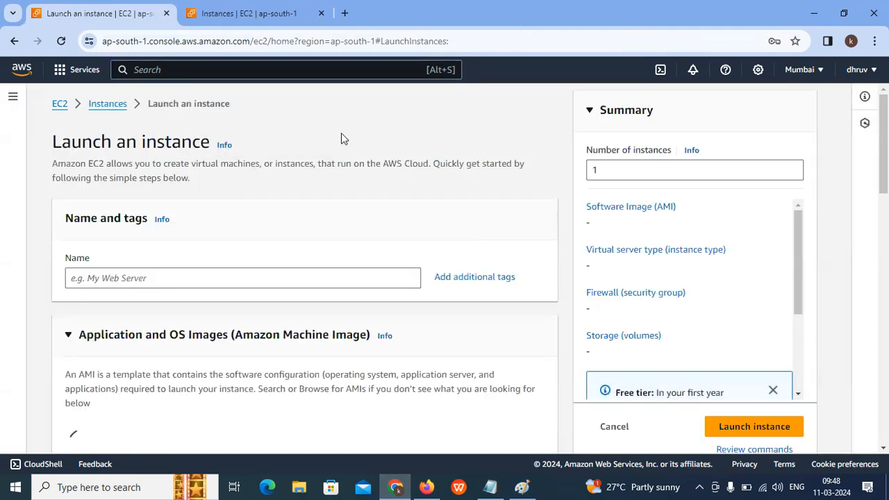
click(111, 279)
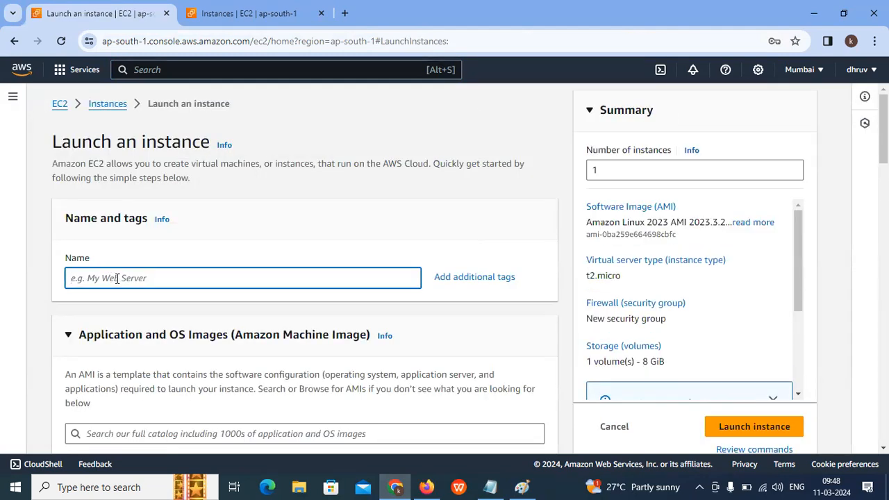
text(TCS-Web)
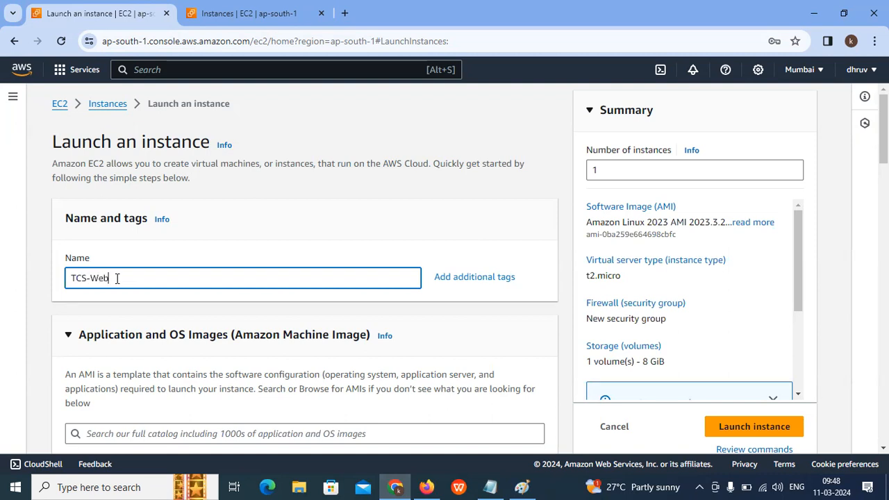
text(Server-Main-Server)
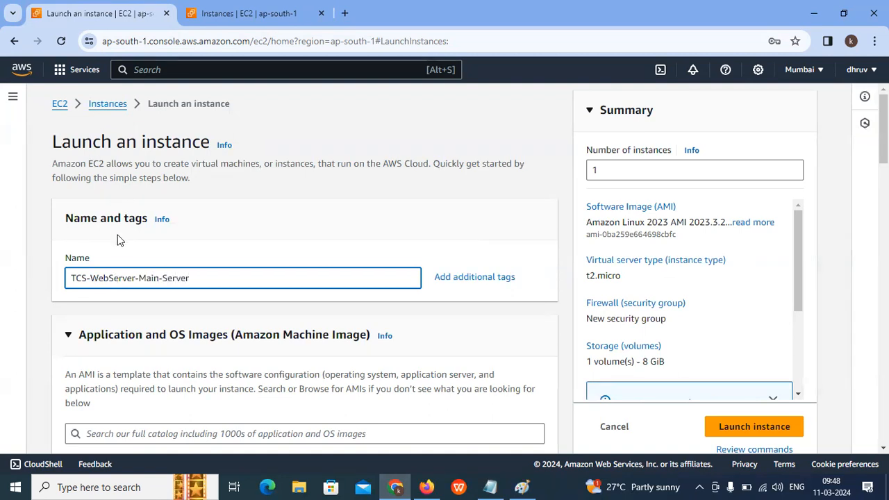
- Review the quick-start operating system images, the Amazon Linux 2023 AMI details and the instance type settings
scroll(123, 245, down, 2)
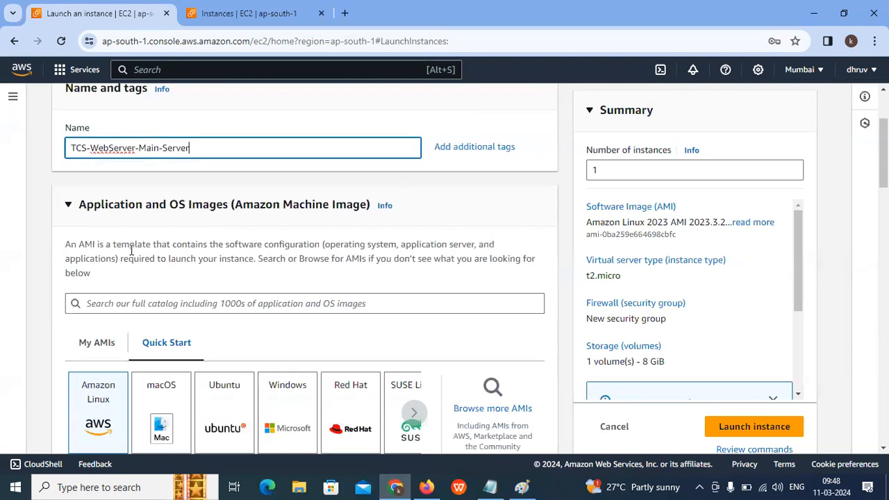
scroll(177, 212, down, 3)
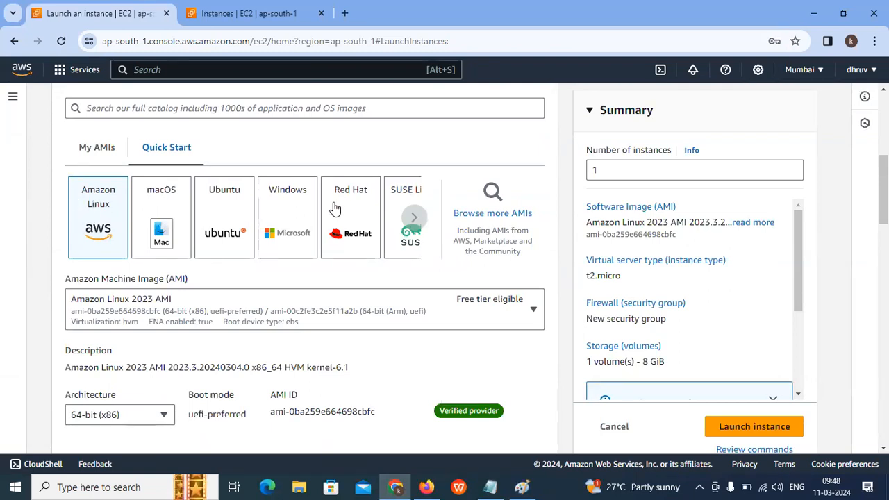
click(413, 223)
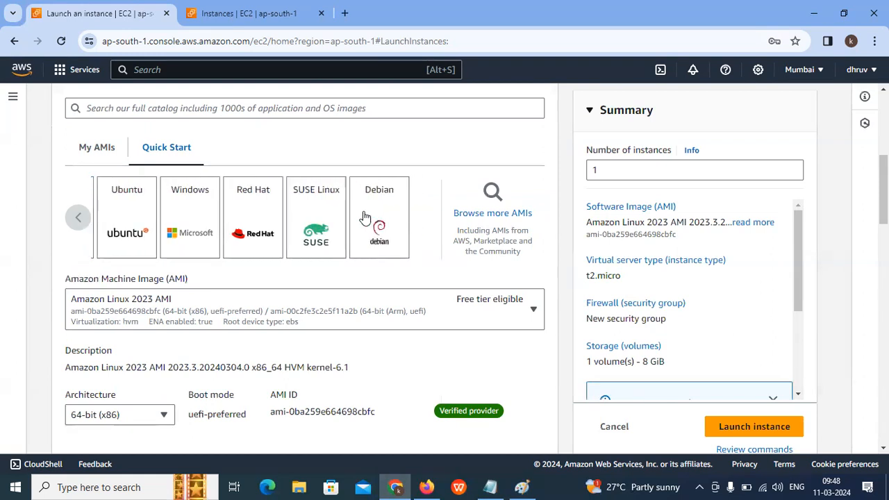
click(72, 219)
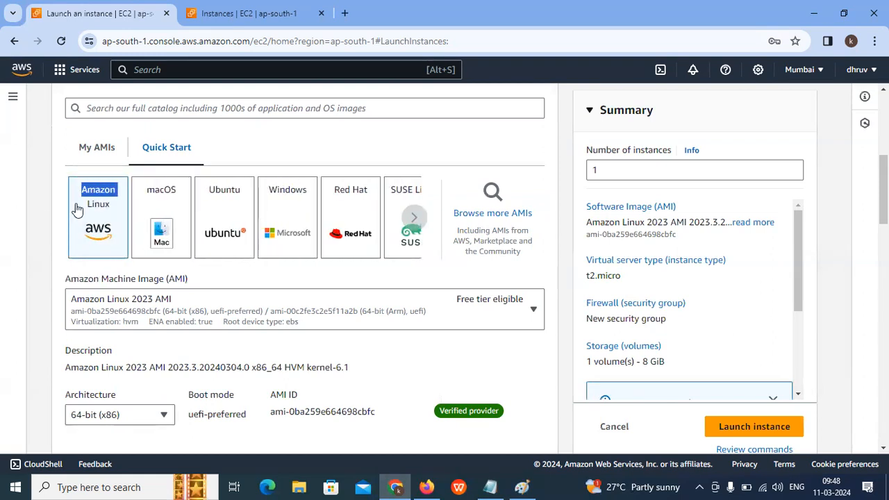
scroll(85, 213, down, 3)
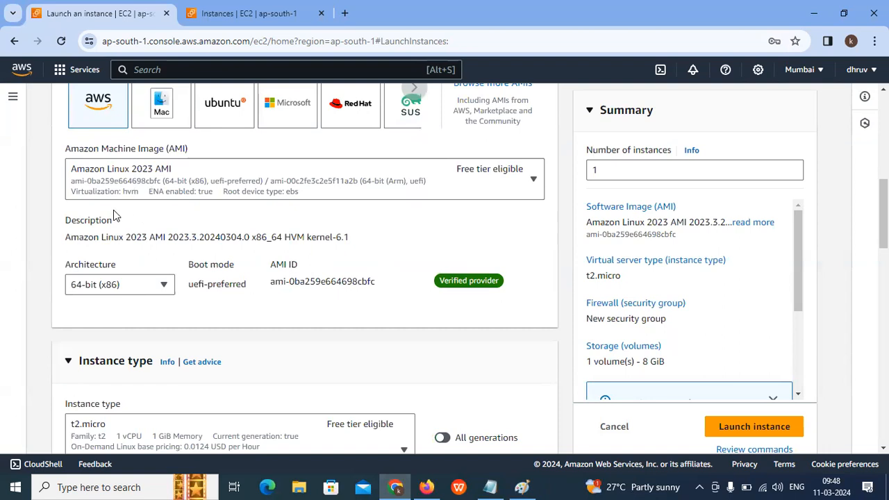
scroll(102, 176, up, 1)
scroll(326, 118, up, 2)
scroll(210, 188, down, 4)
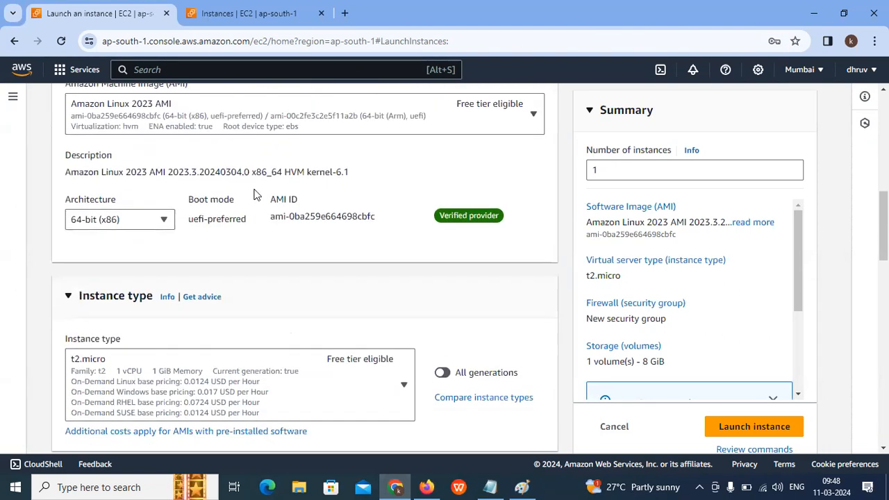
scroll(202, 180, down, 2)
scroll(93, 123, up, 2)
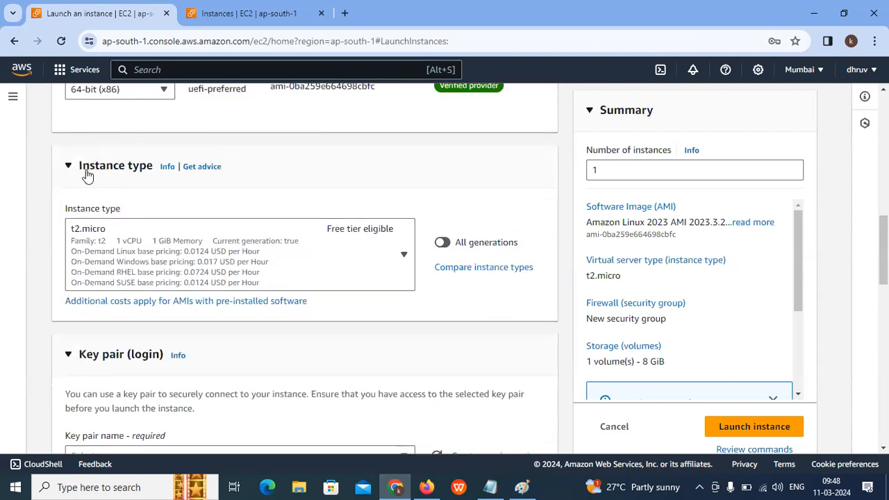
- Create a new RSA key pair named tcs-key in .pem format for the instance
scroll(95, 230, down, 3)
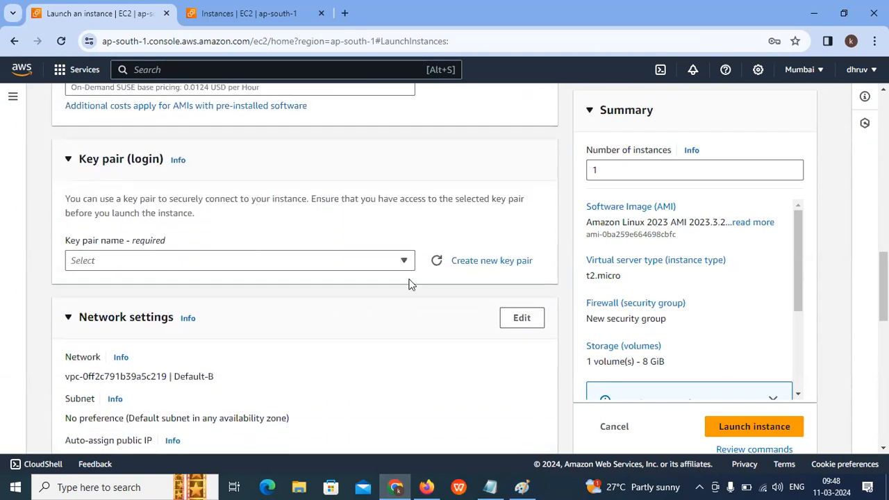
click(474, 270)
click(354, 183)
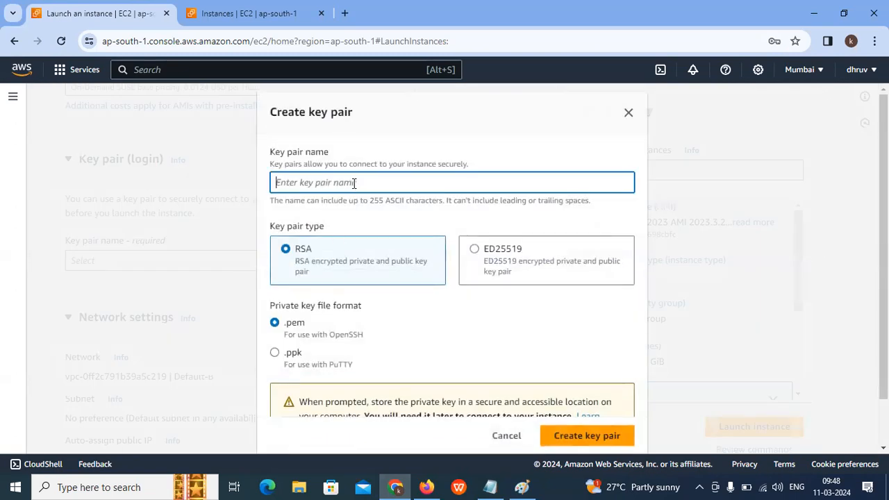
text(tcs-)
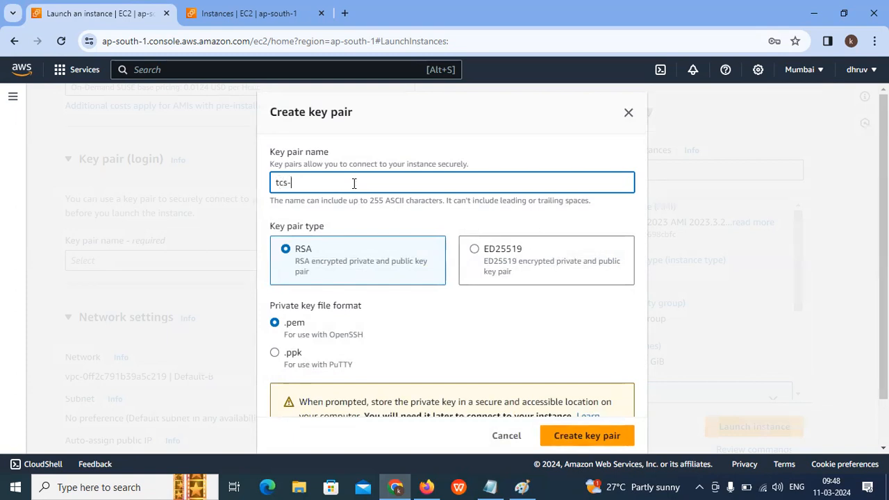
text(key)
scroll(357, 186, down, 1)
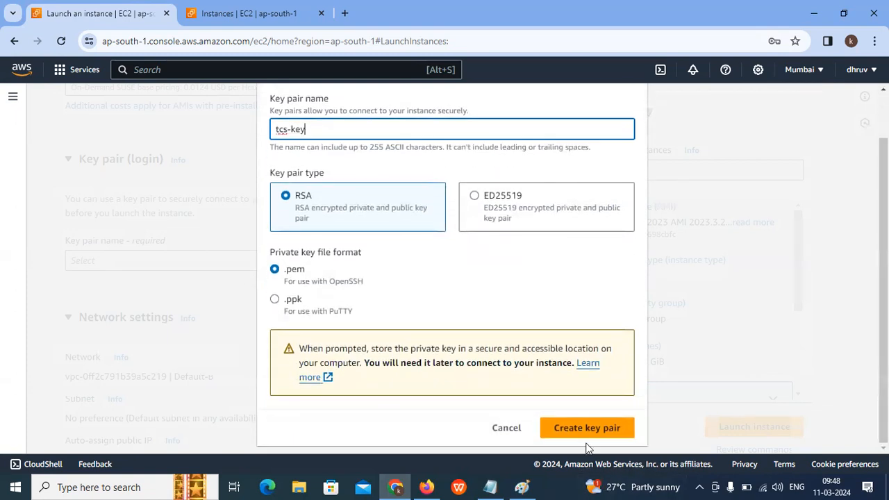
click(584, 432)
- Edit the network settings, keeping the Default-B VPC and choosing the subnet in availability zone ap-south-1a
scroll(357, 270, down, 2)
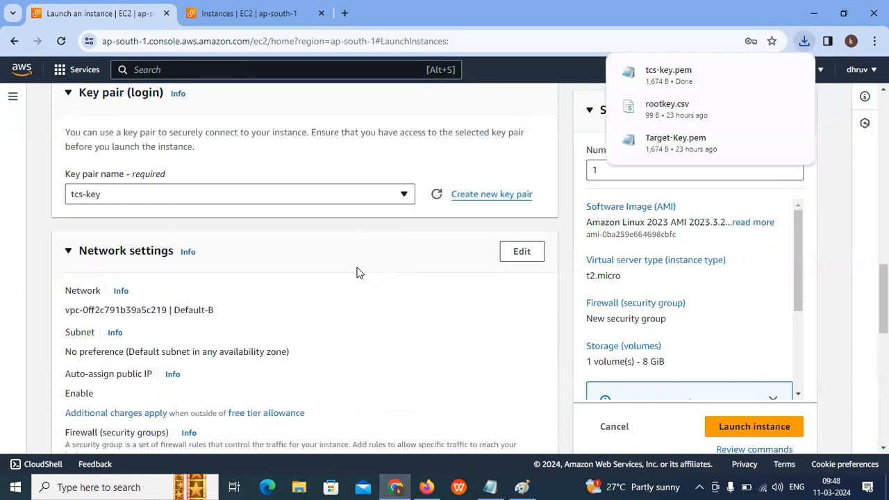
click(520, 189)
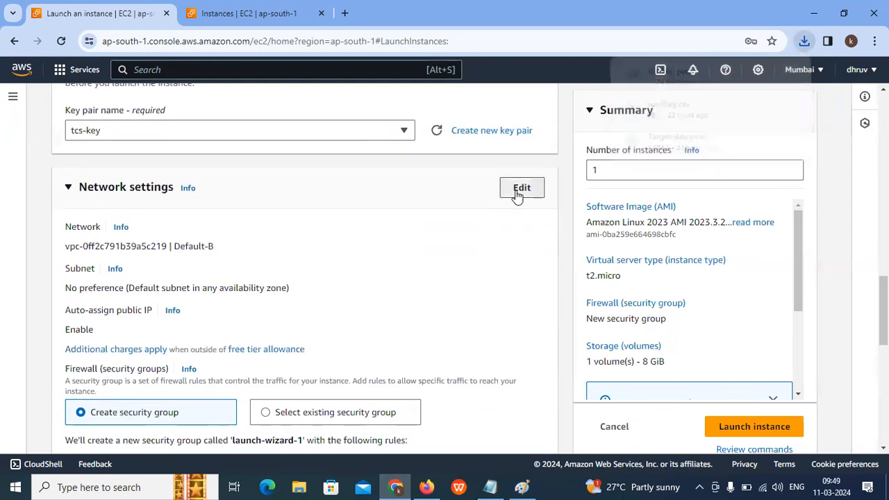
click(175, 257)
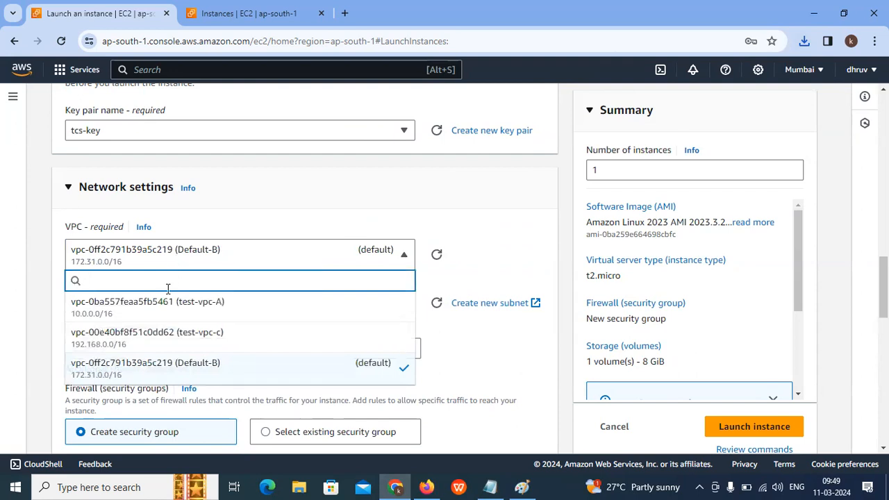
scroll(165, 332, down, 2)
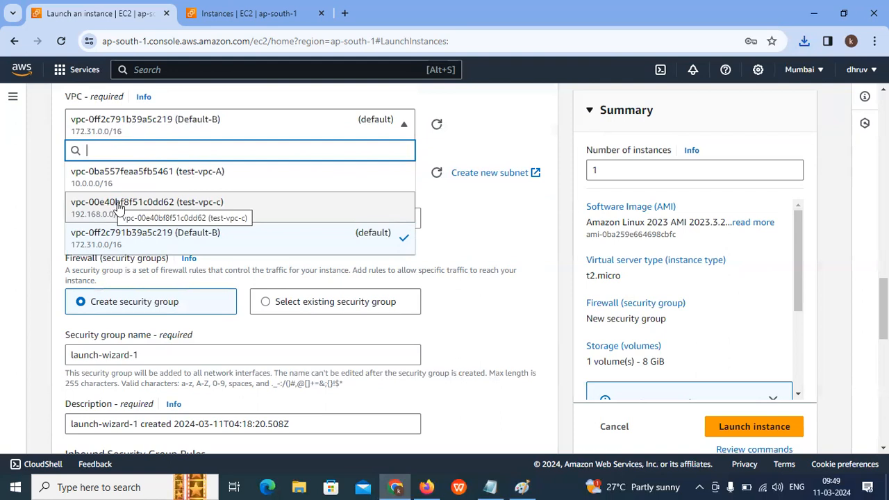
scroll(155, 175, down, 1)
scroll(156, 177, up, 1)
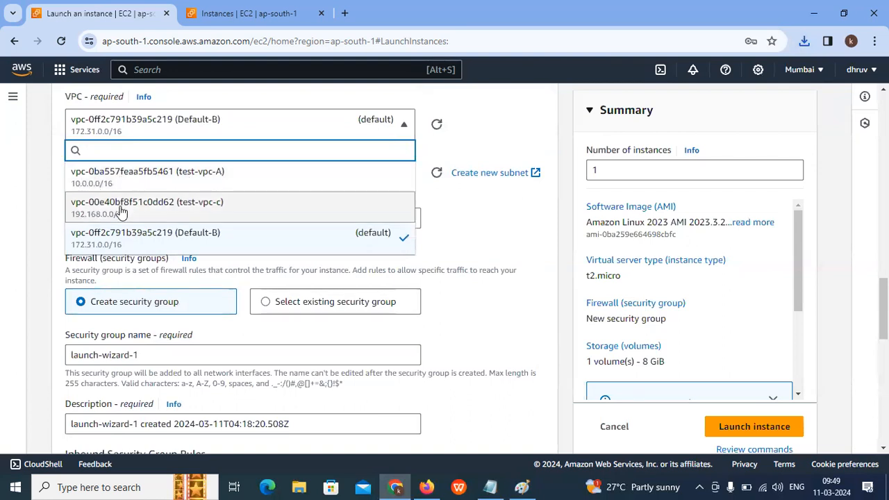
click(500, 223)
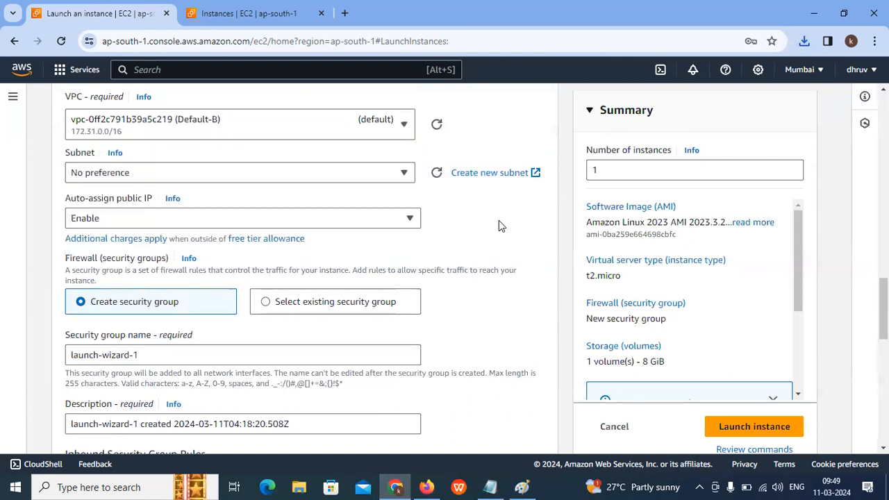
click(137, 178)
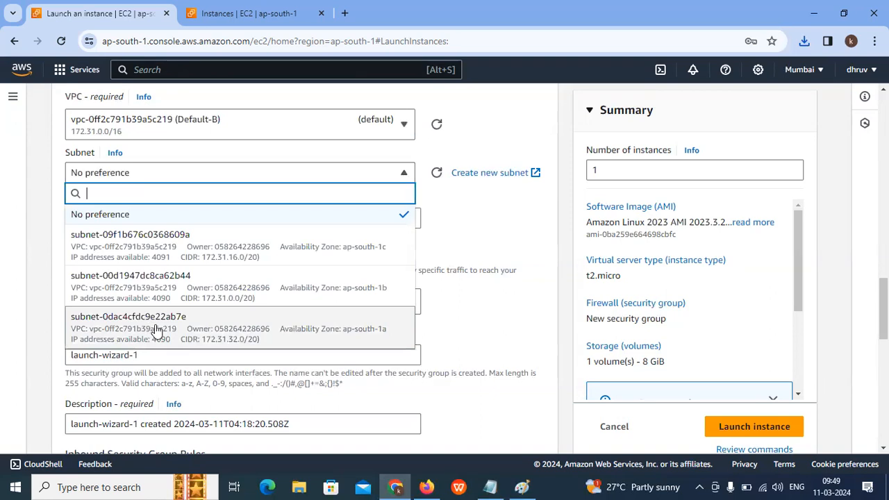
click(236, 328)
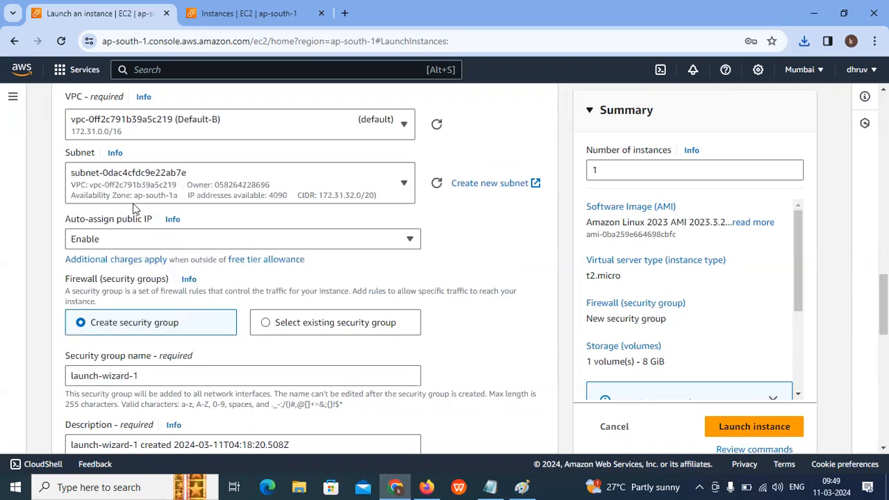
drag(60, 223, 161, 222)
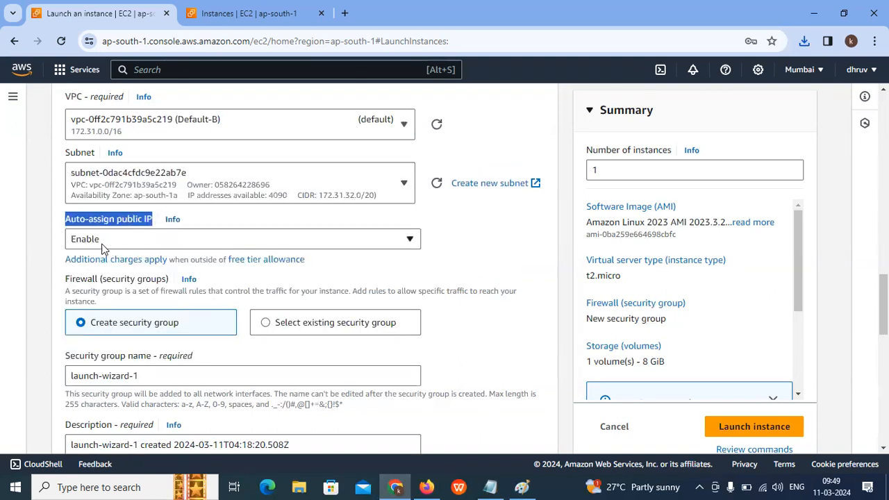
- Rename the instance's new security group as TCS-SG
scroll(123, 239, down, 2)
click(153, 244)
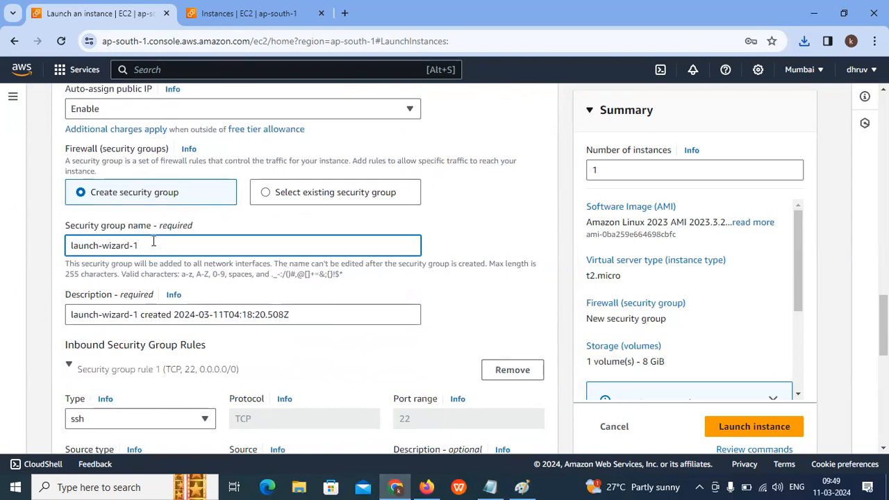
key(BackSpace)
key(BackSpace)
key(BackSpace)
key(BackSpace)
key(BackSpace)
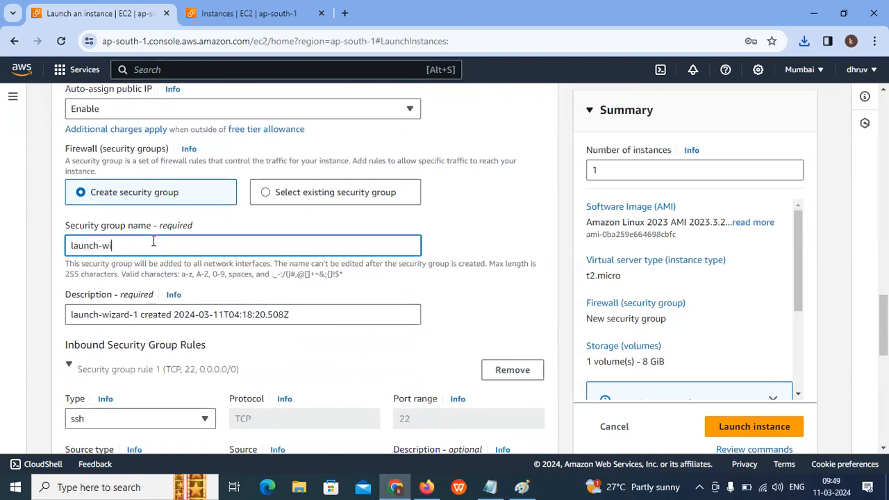
key(BackSpace)
key(BackSpace)
key(BackSpace)
key(BackSpace)
key(BackSpace)
key(BackSpace)
key(BackSpace)
key(BackSpace)
key(BackSpace)
text(T)
- Set the gp3 root volume size to 30 GiB in the storage configuration
scroll(200, 202, down, 3)
scroll(137, 222, down, 3)
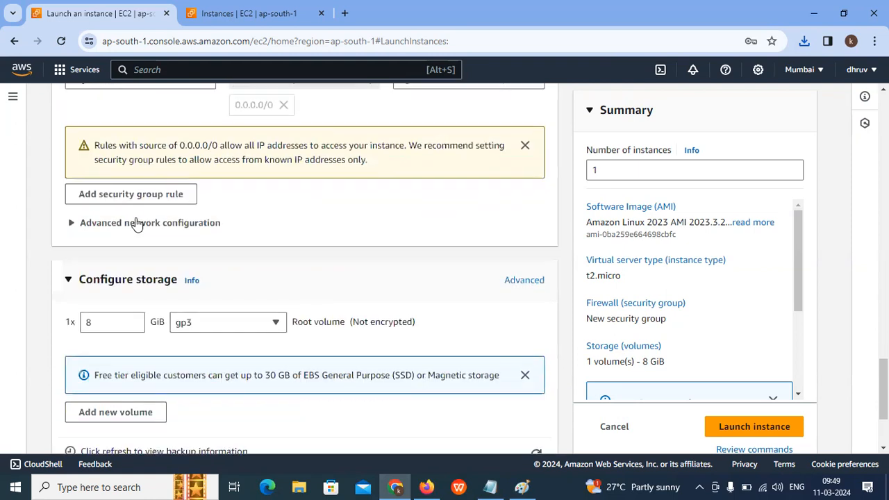
click(93, 321)
scroll(97, 326, down, 1)
click(106, 256)
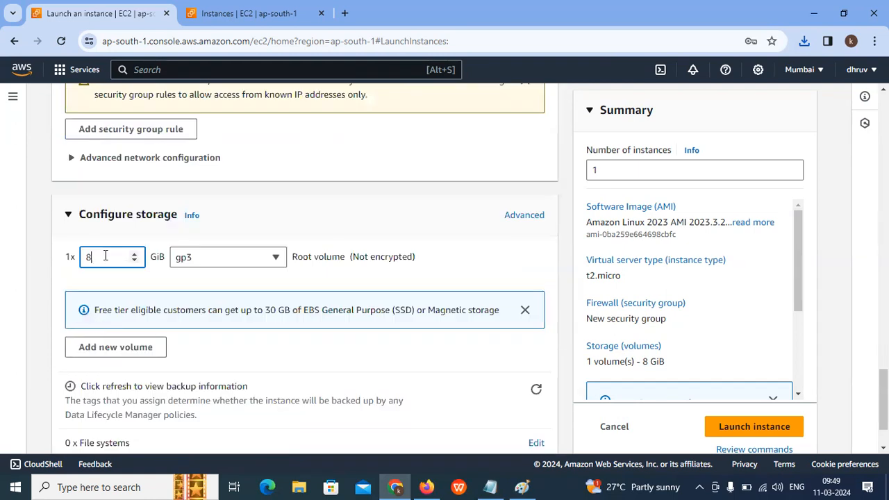
text(30)
drag(251, 311, 354, 317)
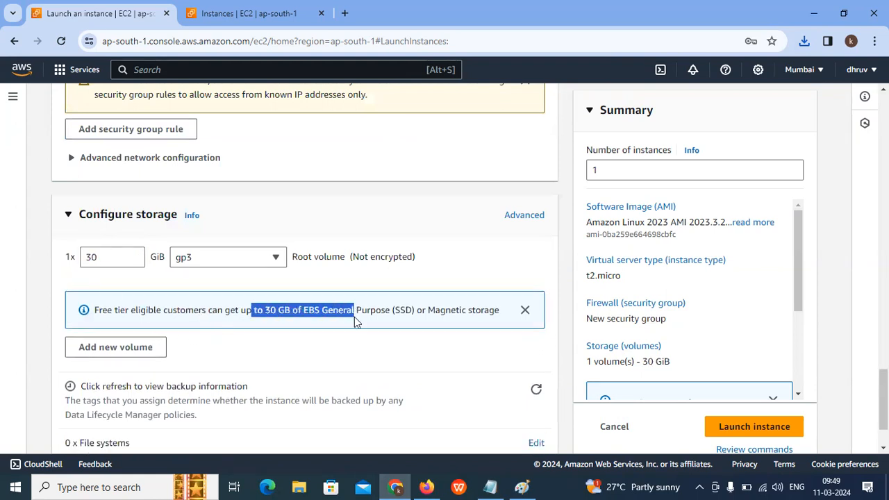
- Launch one instance with the configured settings and open the list of all instances
click(620, 169)
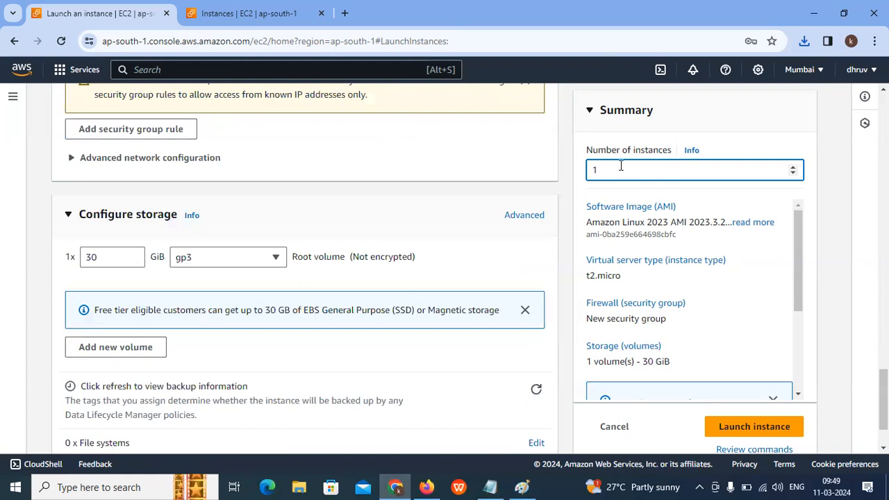
scroll(678, 367, down, 1)
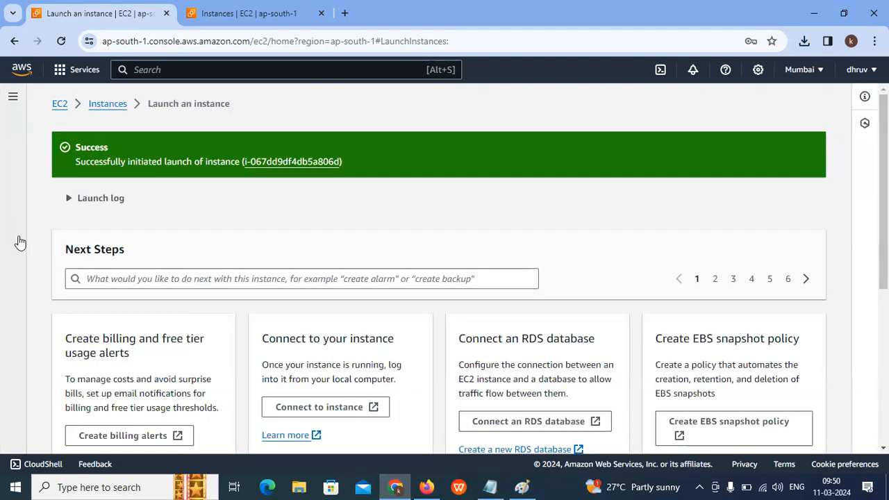
scroll(343, 383, down, 4)
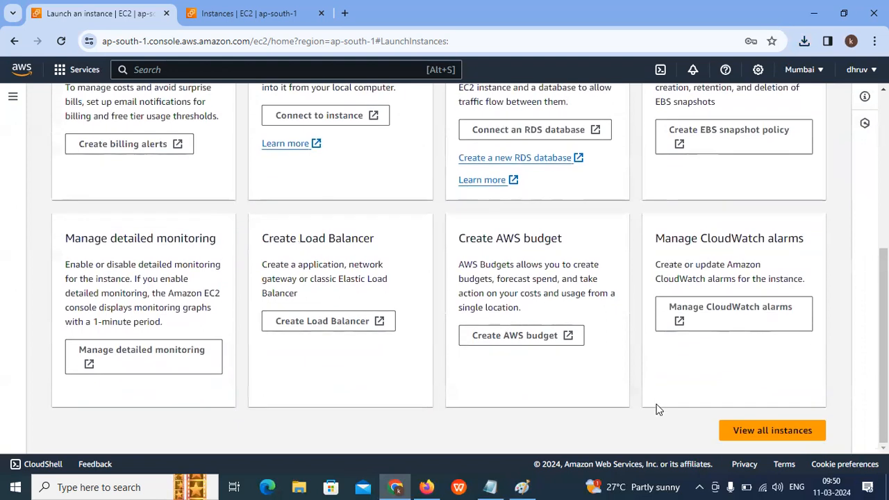
click(730, 440)
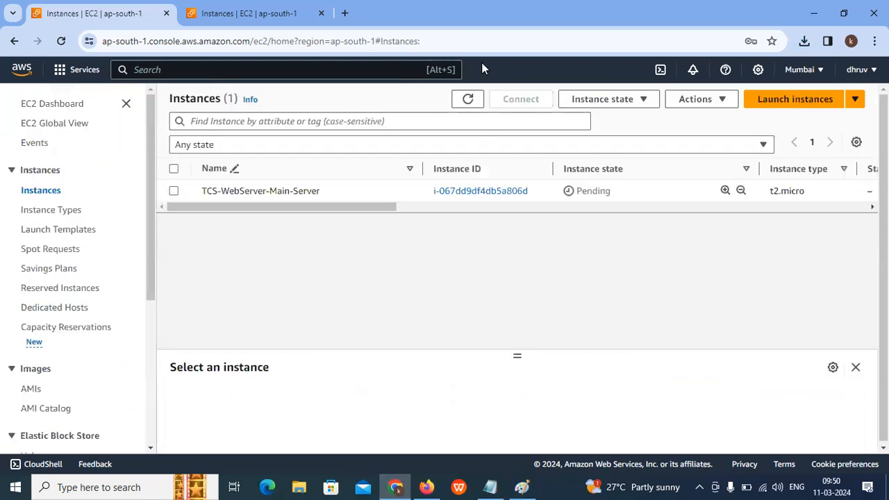
- Refresh the instance list and open the TCS-SG security group from the security details of TCS-WebServer-Main-Server
click(467, 99)
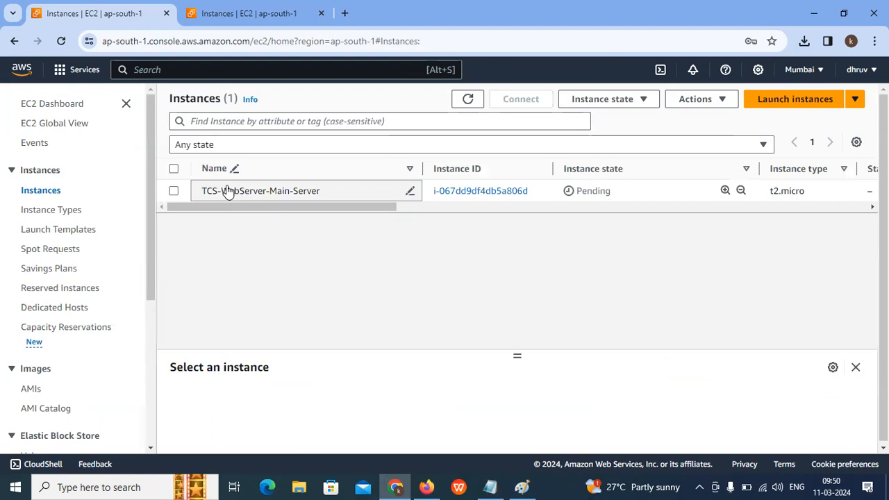
click(461, 100)
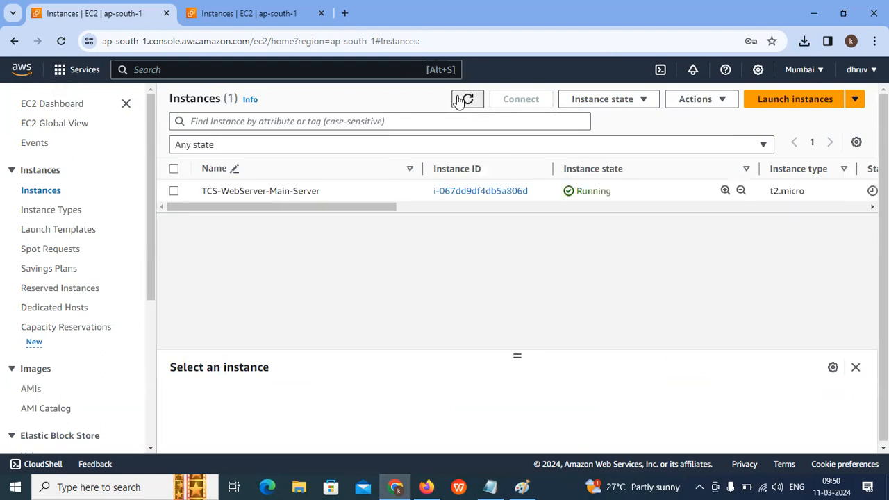
click(174, 191)
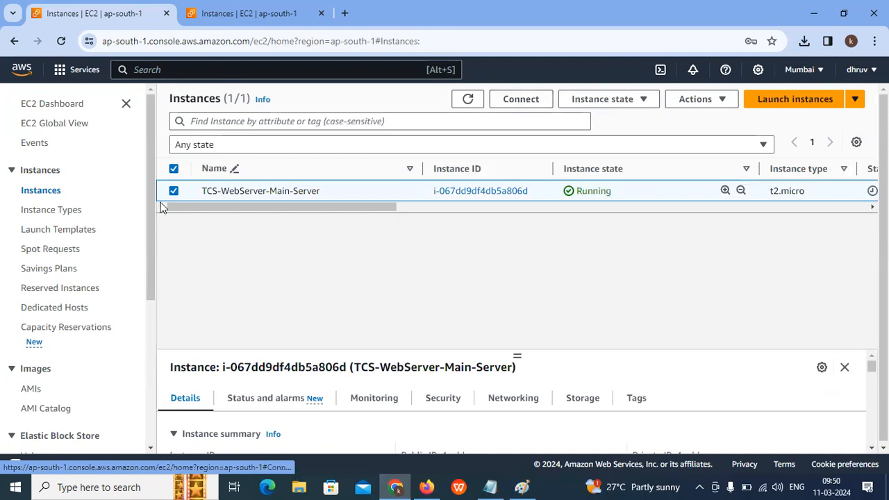
drag(514, 353, 493, 244)
click(434, 294)
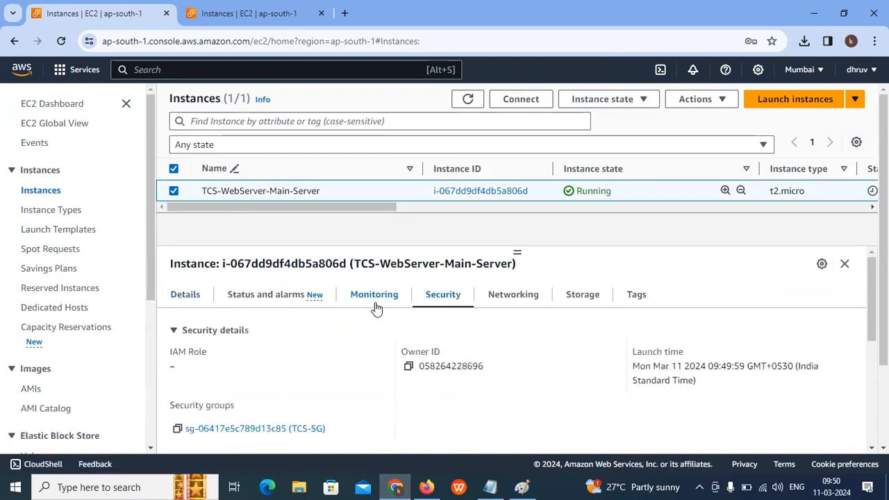
scroll(363, 318, down, 5)
scroll(363, 315, up, 1)
click(259, 299)
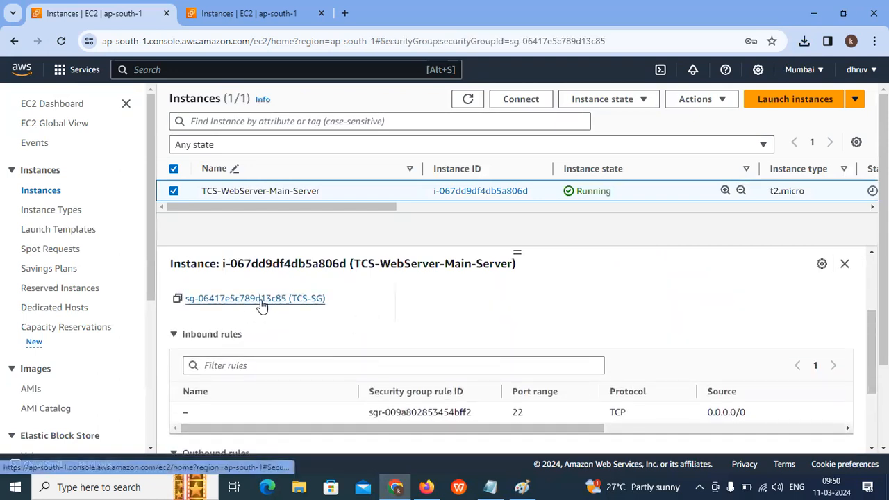
- Add an inbound HTTP rule with source 0.0.0.0/0 to TCS-SG and save the rules
scroll(301, 310, down, 1)
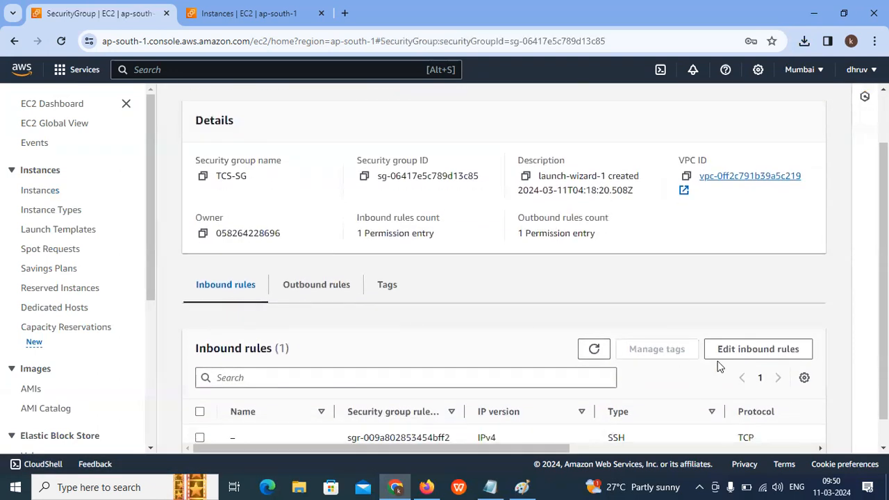
click(756, 353)
scroll(76, 340, down, 1)
click(76, 339)
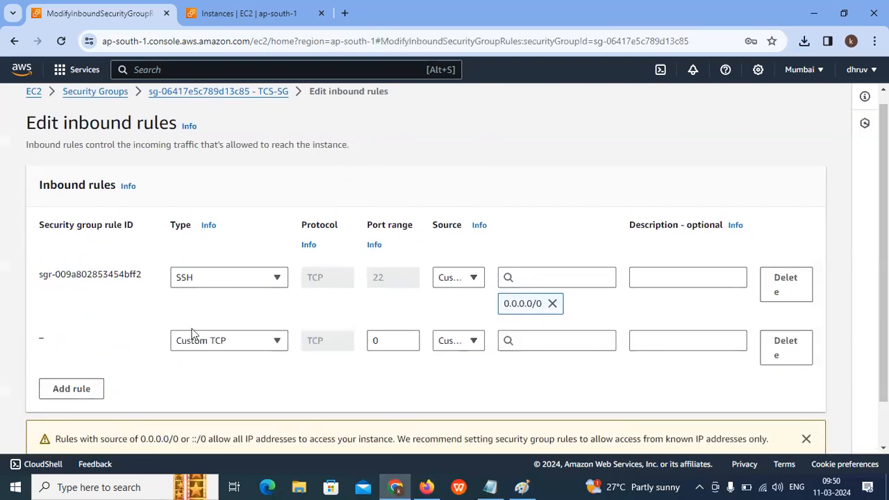
click(207, 342)
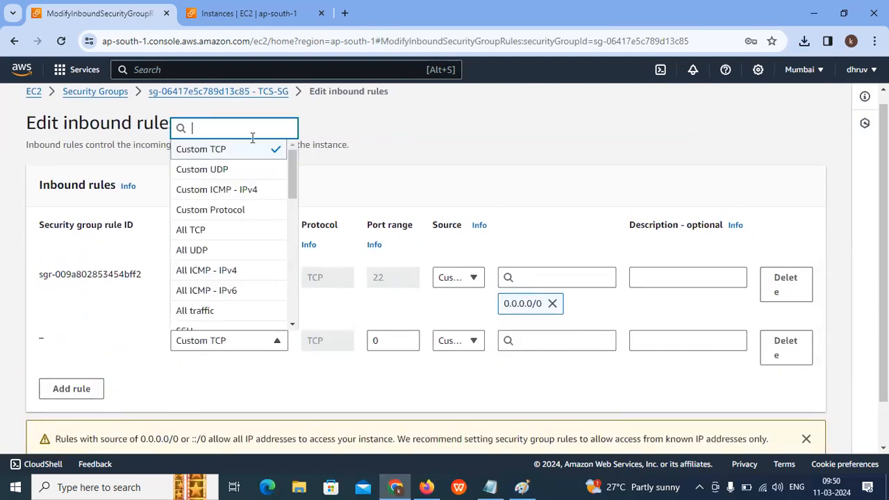
text(http)
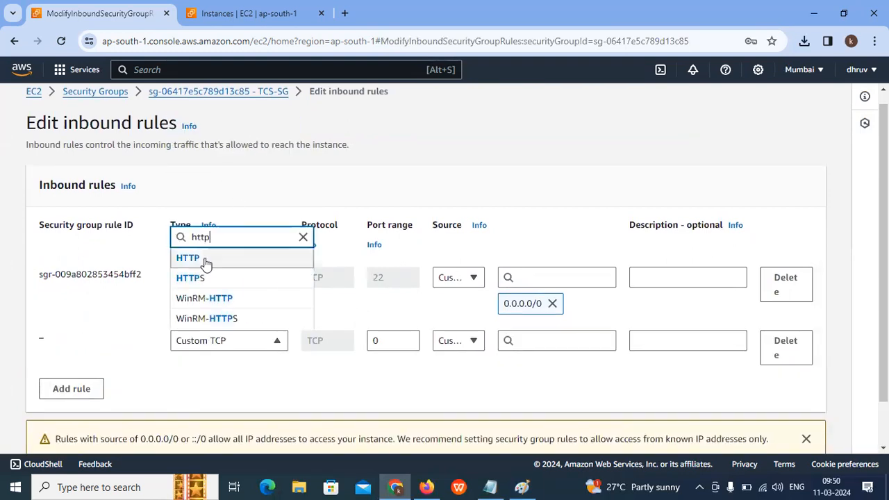
click(206, 261)
click(470, 341)
click(464, 278)
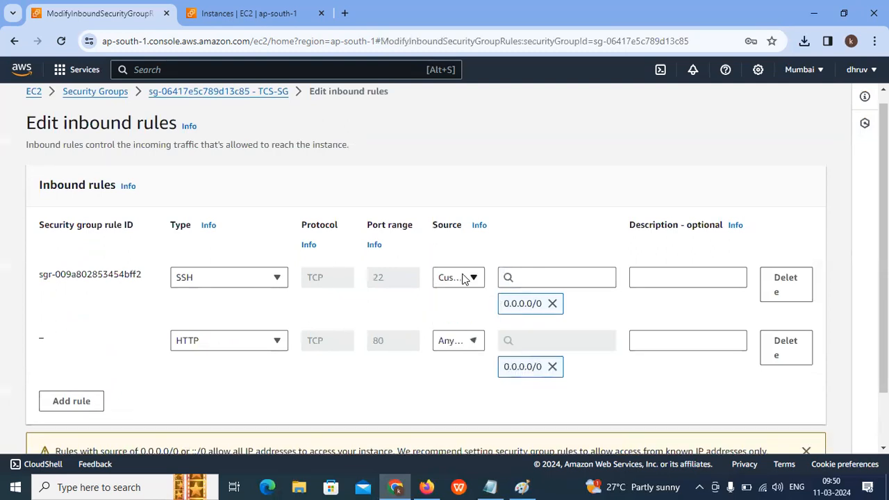
scroll(464, 279, down, 2)
click(784, 429)
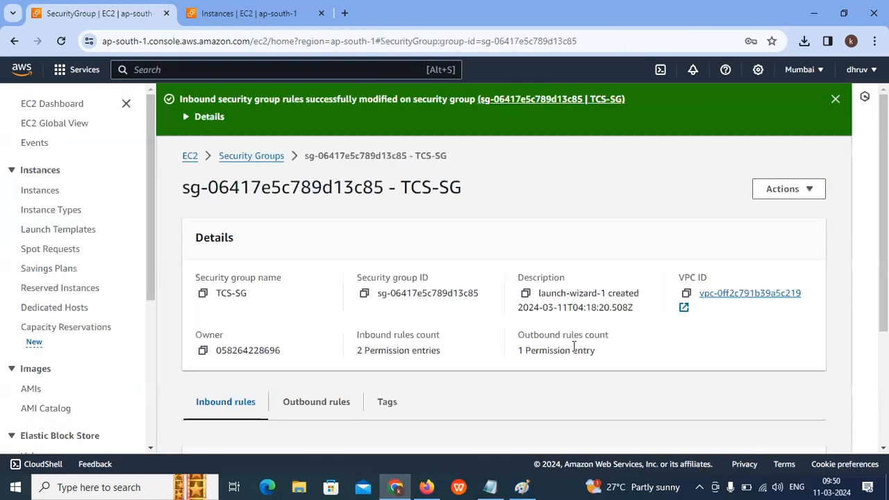
- Return to the instance list and connect to TCS-WebServer-Main-Server through EC2 Instance Connect
click(32, 191)
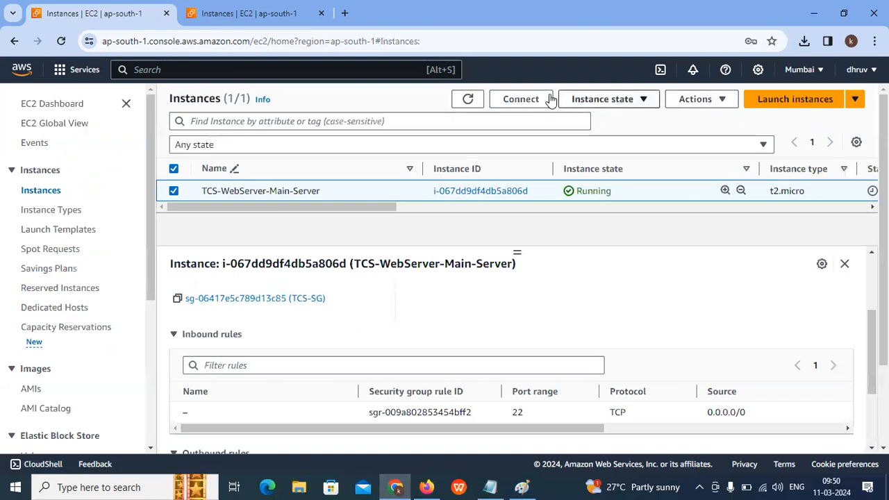
click(468, 100)
click(523, 99)
scroll(208, 174, down, 3)
click(561, 421)
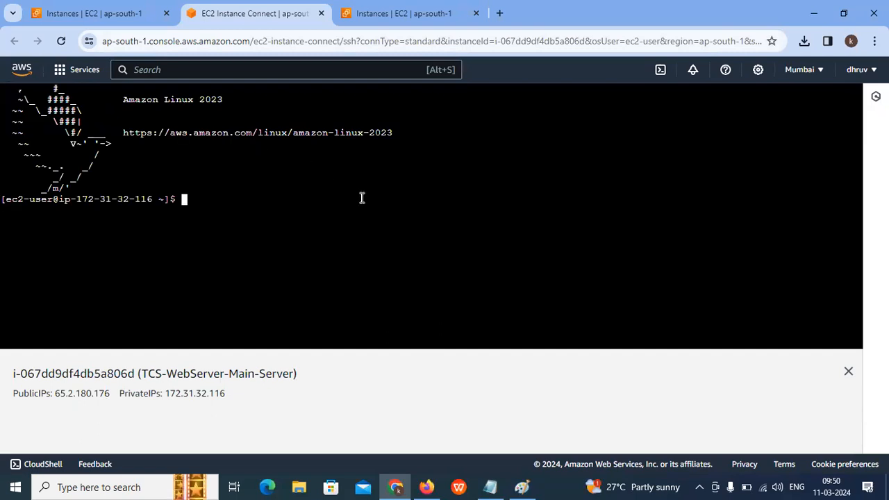
- Clear the instance's terminal screen with the clear command
key(Return)
key(Return)
text(clear)
key(Return)
key(Return)
key(Return)
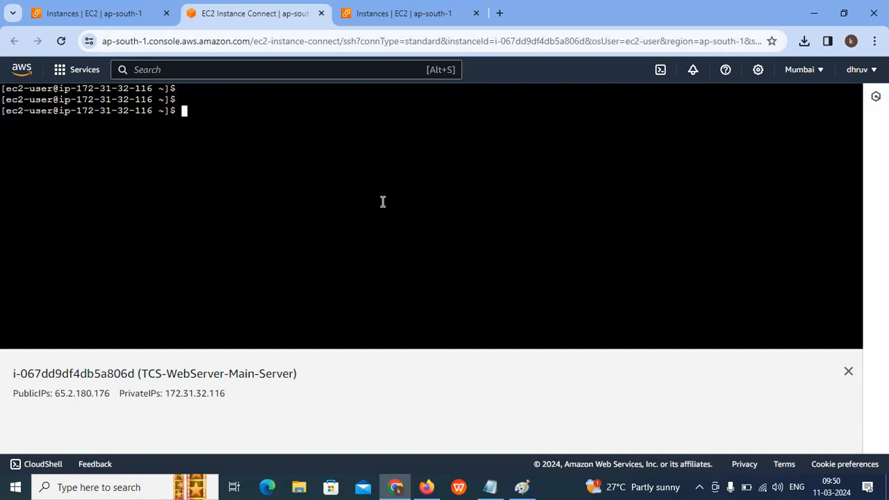
- Install nginx on the instance with "sudo yum install nginx -y"
key(Return)
key(Return)
text(sudo yum install nginx -y)
key(Return)
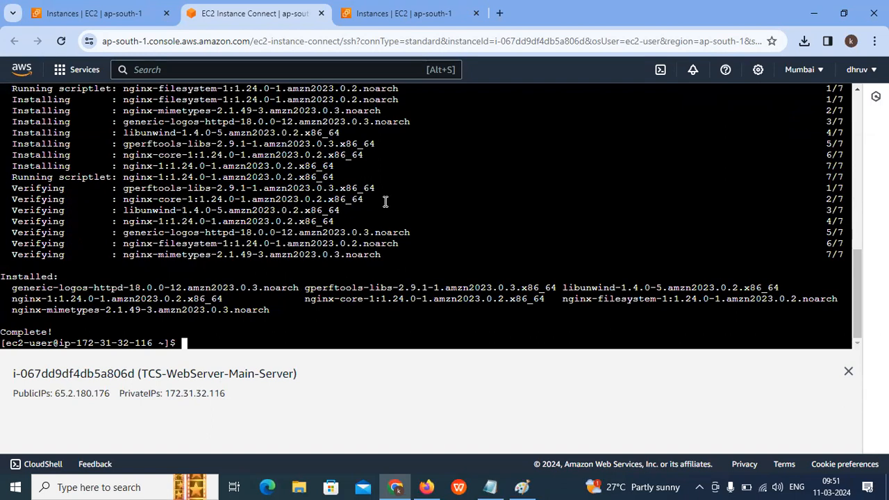
- Start the web server service with "sudo systemctl start nginx"
text(sudo systemctl start )
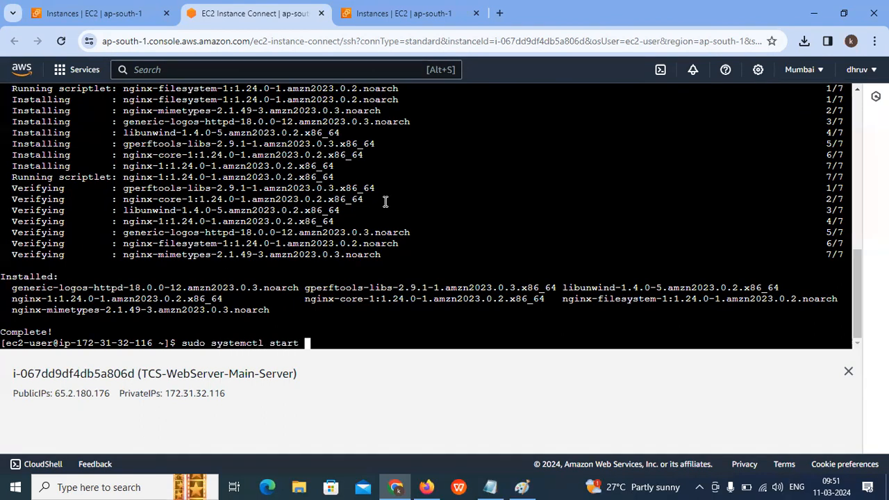
text(nginx)
key(Return)
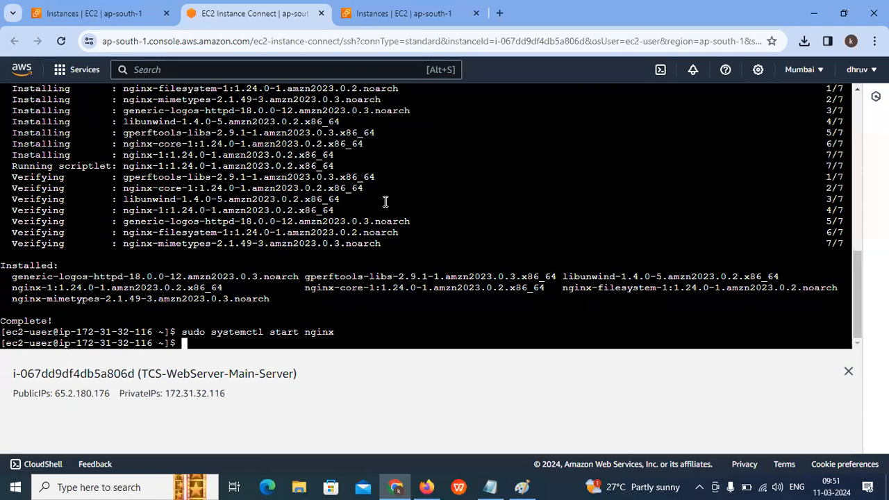
- Check the web server service with "sudo systemctl status nginx"
text(sudo syste)
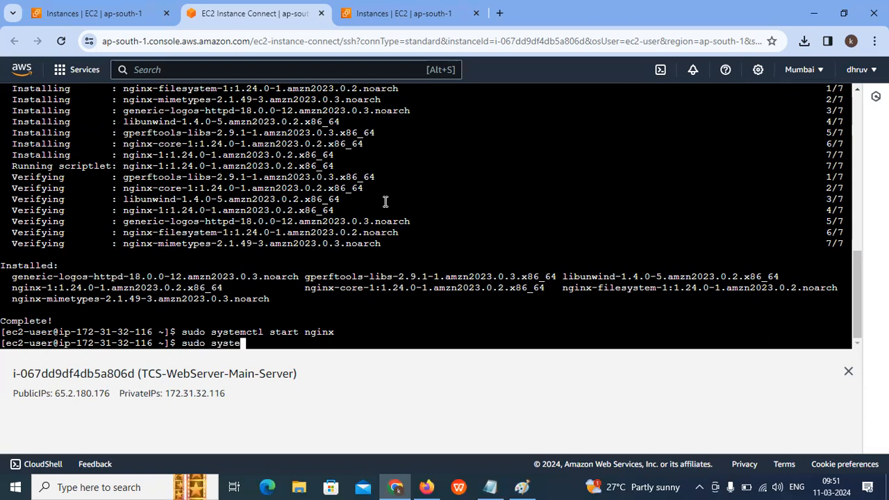
text(mctl status nginx)
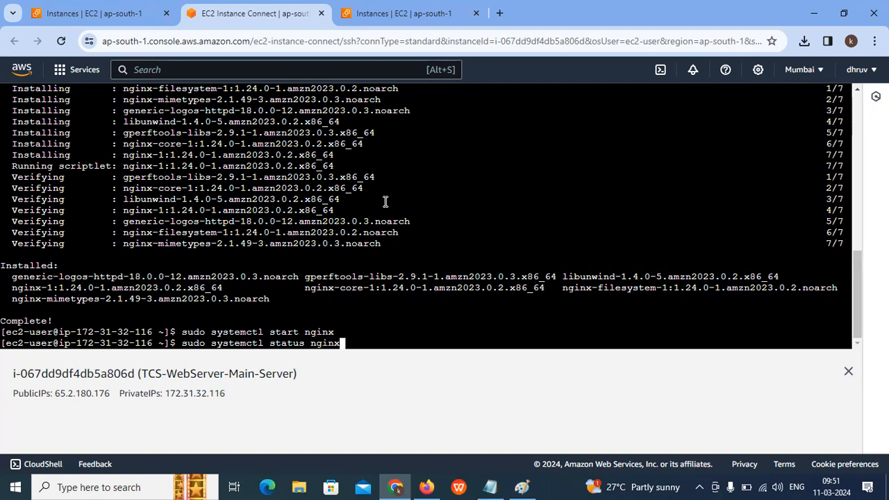
key(Return)
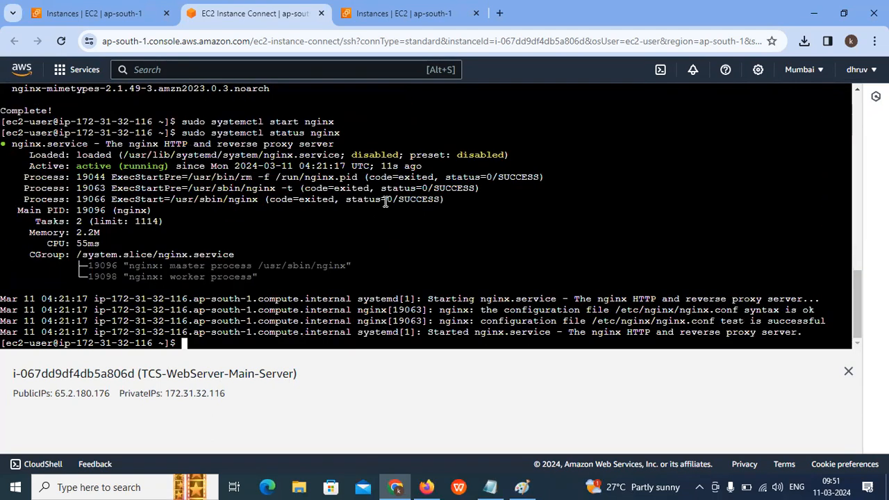
key(Return)
key(Return)
key(Return)
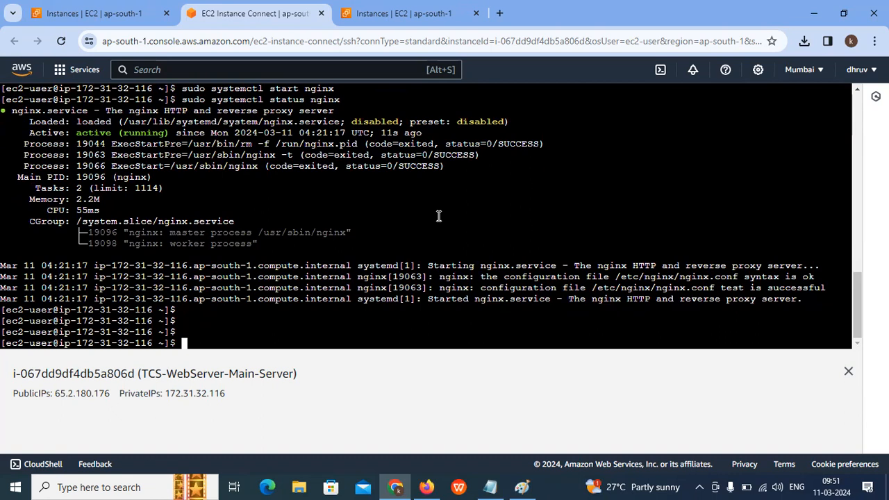
- Copy the instance's public IP address and open it in a new browser tab to view the nginx page
drag(109, 393, 55, 393)
right_click(69, 395)
click(93, 257)
click(445, 13)
click(499, 16)
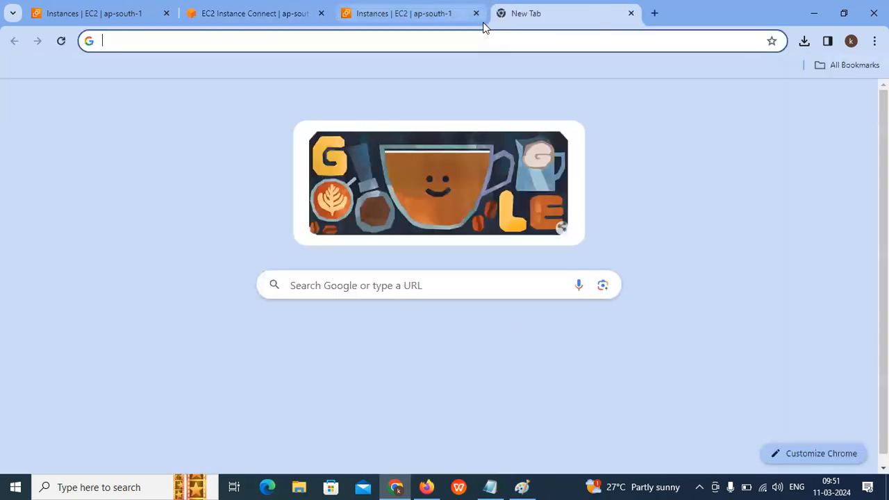
key(ctrl+v)
key(Return)
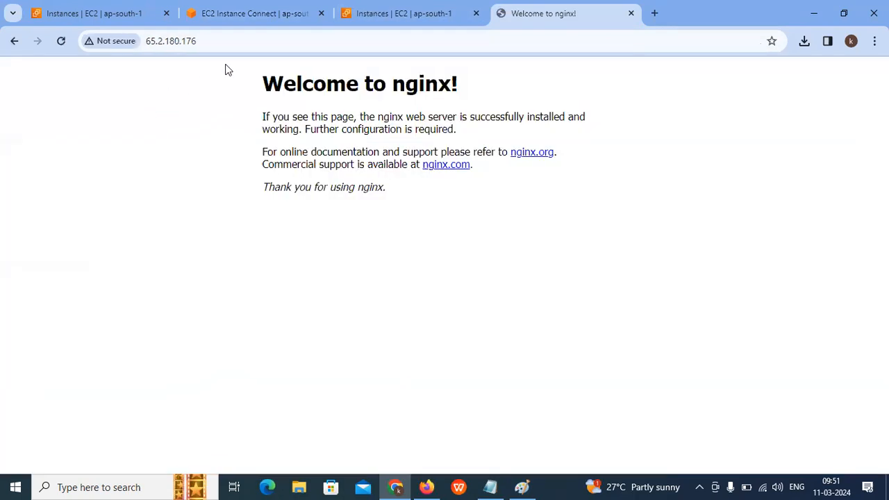
drag(224, 70, 398, 205)
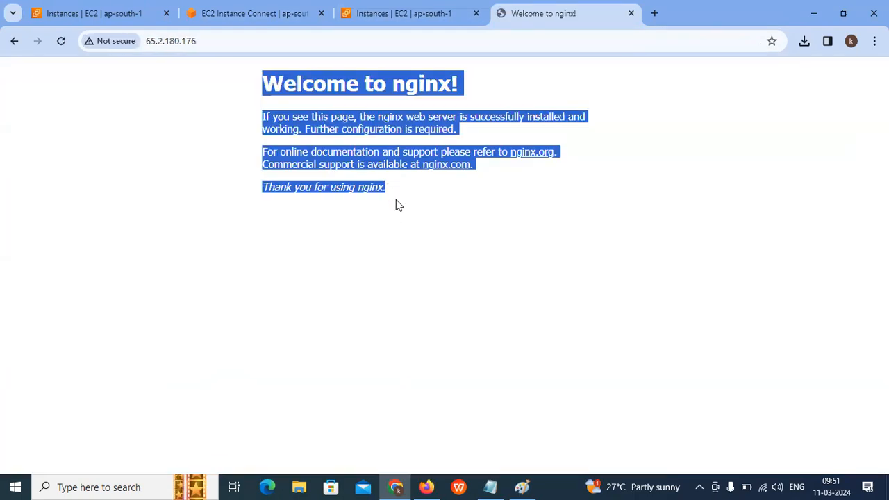
click(399, 216)
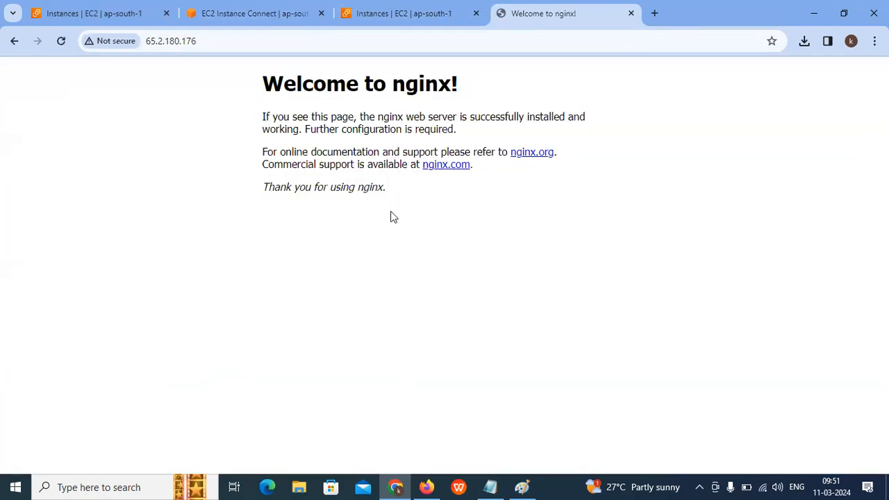
- Switch to Paint and retrace the green line from the VM box to the lower cloud, adding vertical strokes beneath that cloud
click(521, 486)
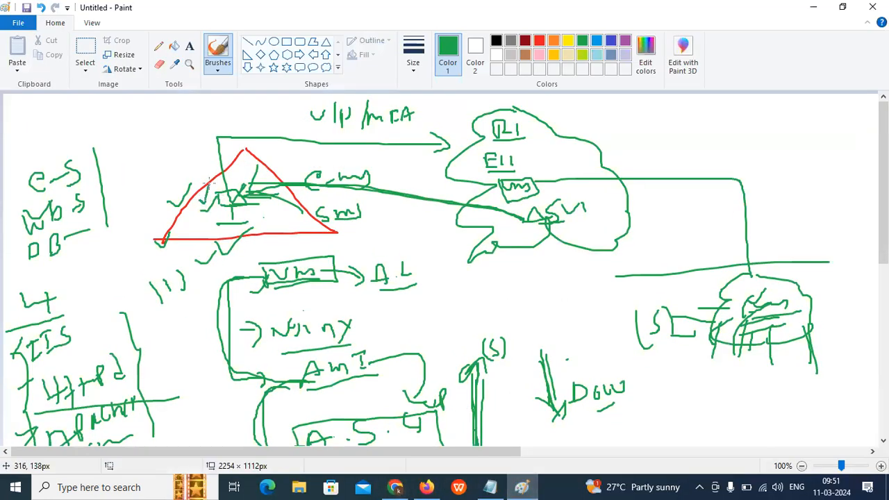
mouse_move(527, 191)
mouse_down()
mouse_move(730, 175)
mouse_move(747, 280)
mouse_up()
mouse_move(729, 334)
mouse_down()
mouse_move(730, 380)
mouse_move(743, 375)
mouse_up()
mouse_move(757, 336)
mouse_down()
mouse_move(757, 382)
mouse_move(770, 379)
mouse_up()
mouse_move(791, 330)
mouse_down()
mouse_move(789, 374)
mouse_move(806, 318)
mouse_up()
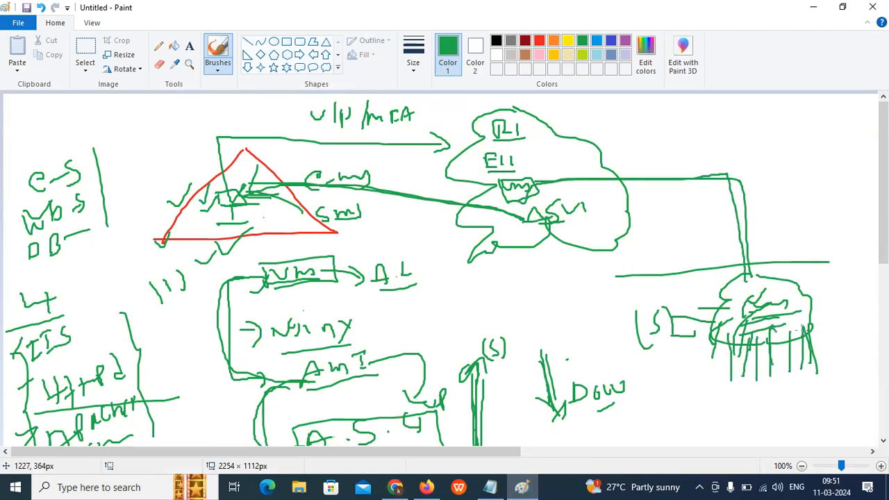
- Mark the VM box in the upper cloud and draw a green curve from the central VM box to a circled note beside it
drag(493, 200, 507, 185)
drag(314, 256, 401, 245)
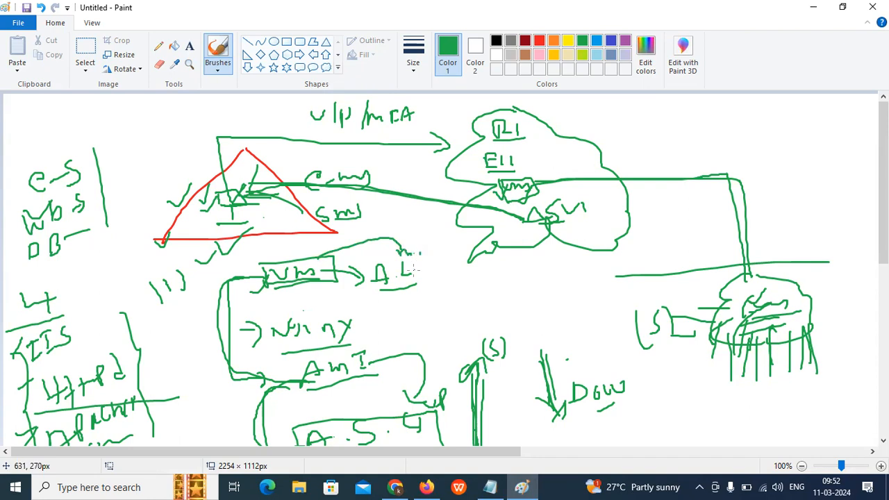
drag(415, 290, 432, 280)
mouse_move(415, 242)
mouse_down()
mouse_move(413, 291)
mouse_move(414, 249)
mouse_up()
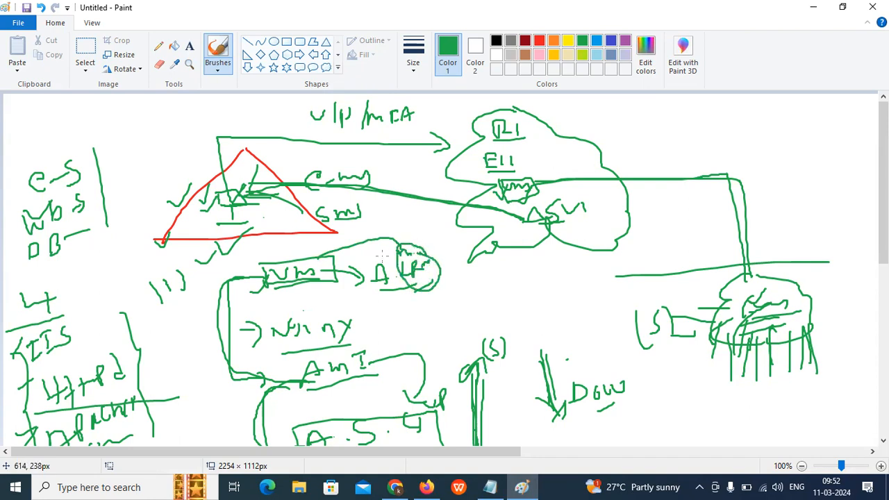
drag(353, 261, 340, 286)
- Draw a red arrow from the upper cloud's VM box to the lower cloud and underline A.S.G in red
click(540, 41)
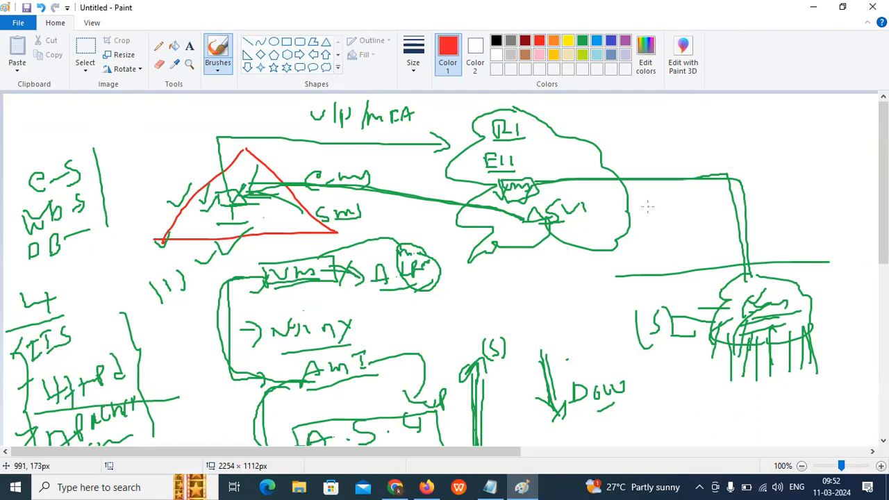
mouse_move(533, 185)
mouse_down()
mouse_move(663, 180)
mouse_move(713, 259)
mouse_up()
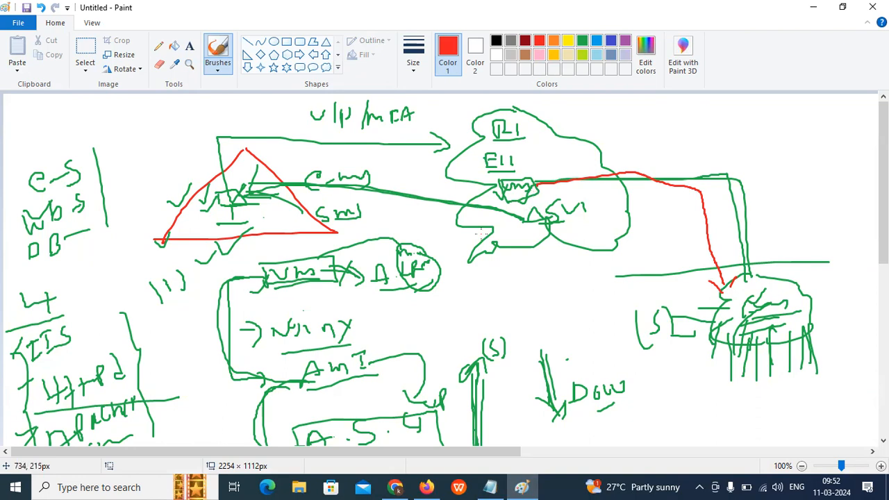
scroll(482, 233, down, 3)
drag(301, 363, 409, 362)
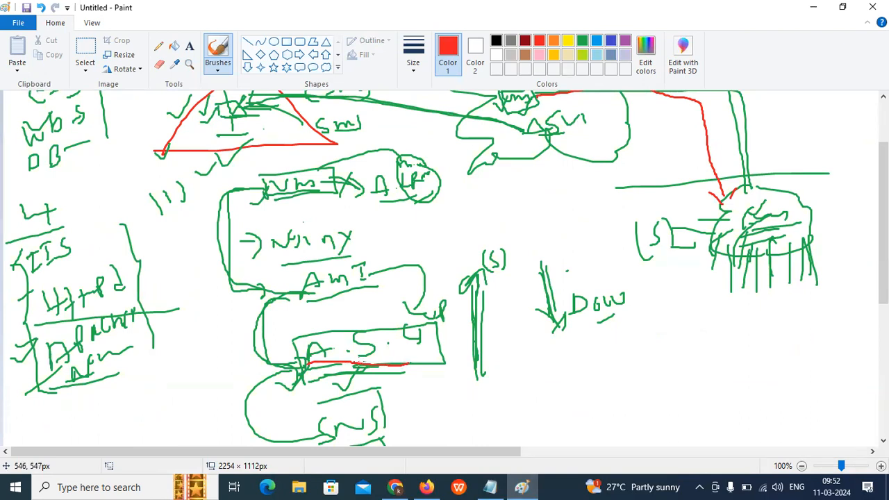
scroll(361, 361, up, 3)
scroll(323, 290, down, 3)
scroll(440, 287, up, 3)
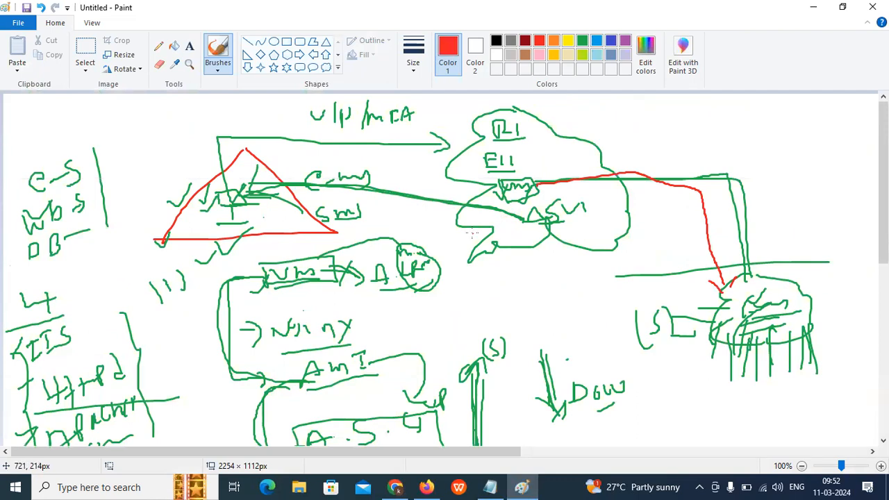
- Draw a curved red arrow from the central VM box down to AMI in the diagram
scroll(448, 233, down, 3)
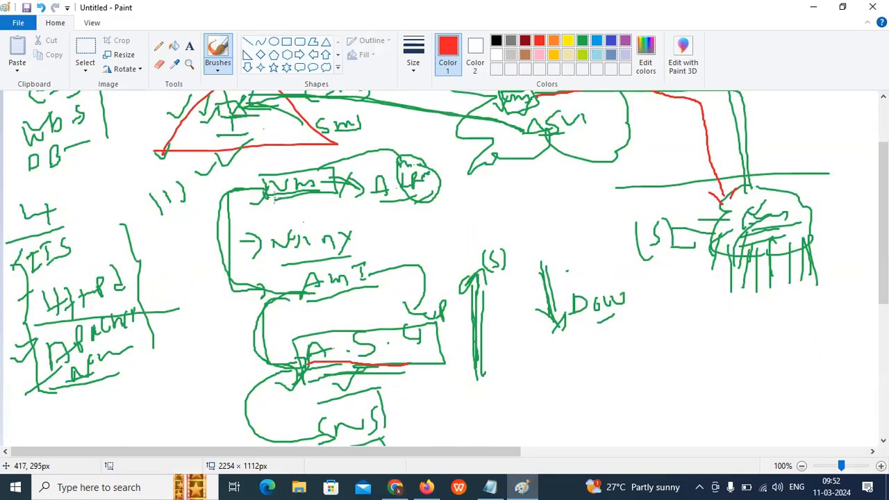
mouse_move(233, 186)
mouse_down()
mouse_move(216, 247)
mouse_move(229, 286)
mouse_move(297, 298)
mouse_up()
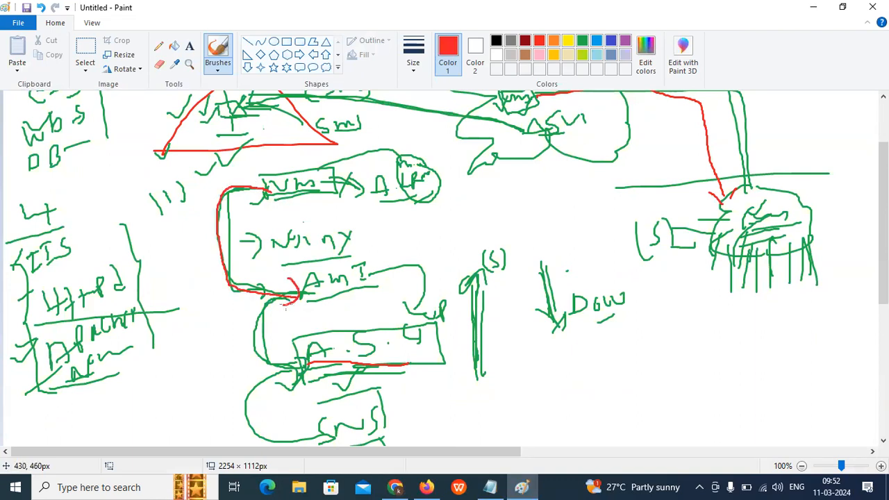
scroll(291, 285, up, 1)
scroll(295, 268, down, 1)
- Switch back to the EC2 instance list in Chrome and start creating an image from TCS-WebServer-Main-Server
click(394, 487)
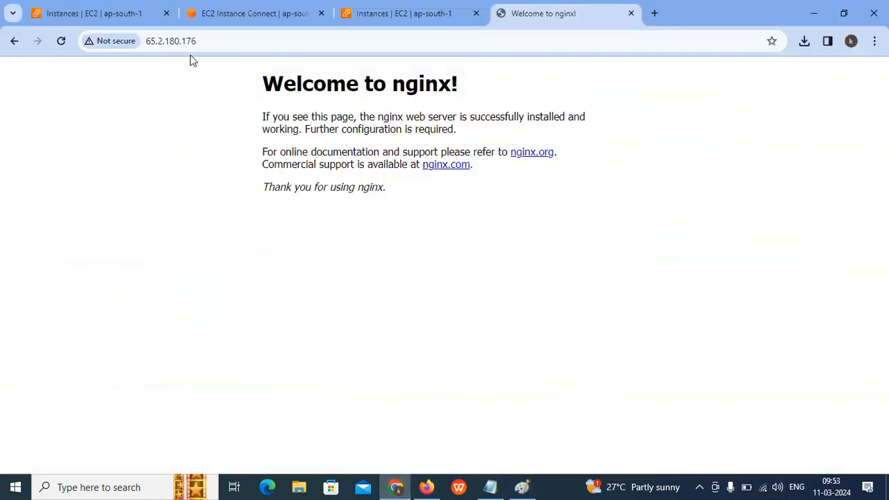
click(118, 10)
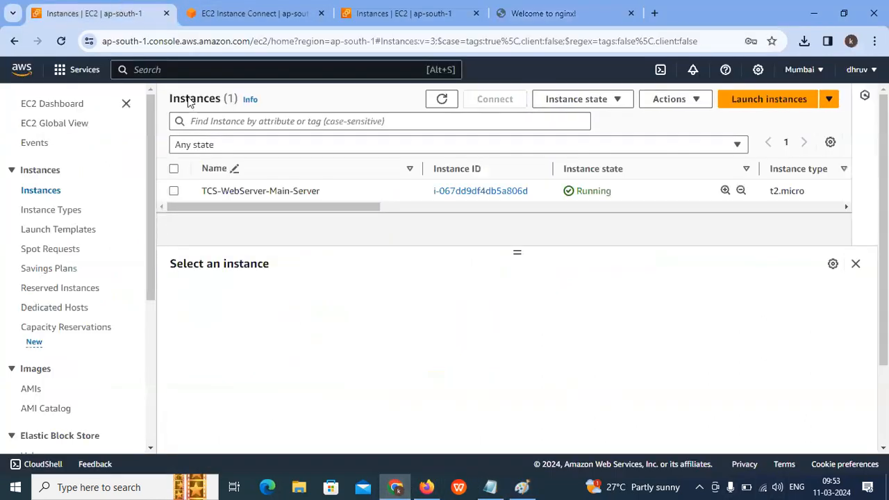
click(173, 191)
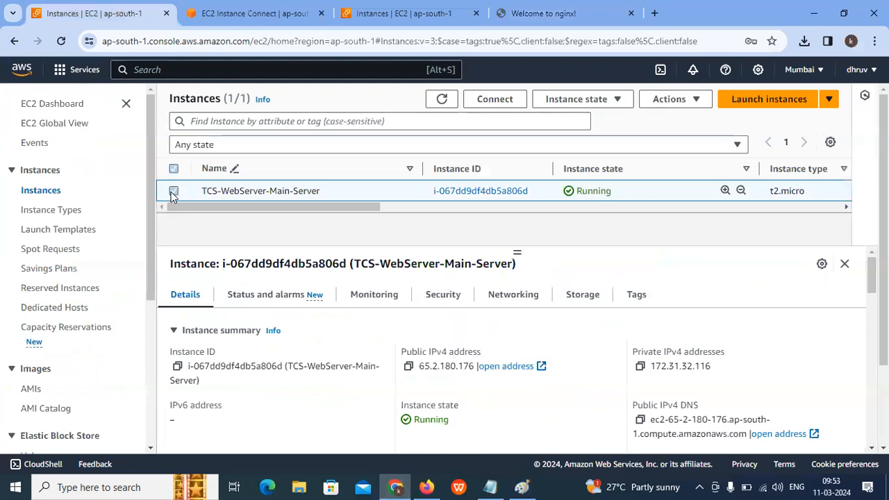
click(668, 99)
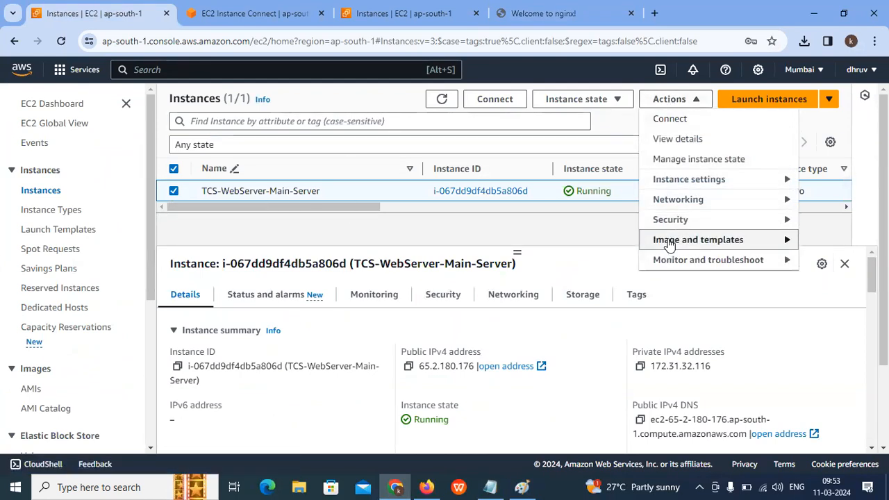
mouse_move(669, 245)
click(506, 245)
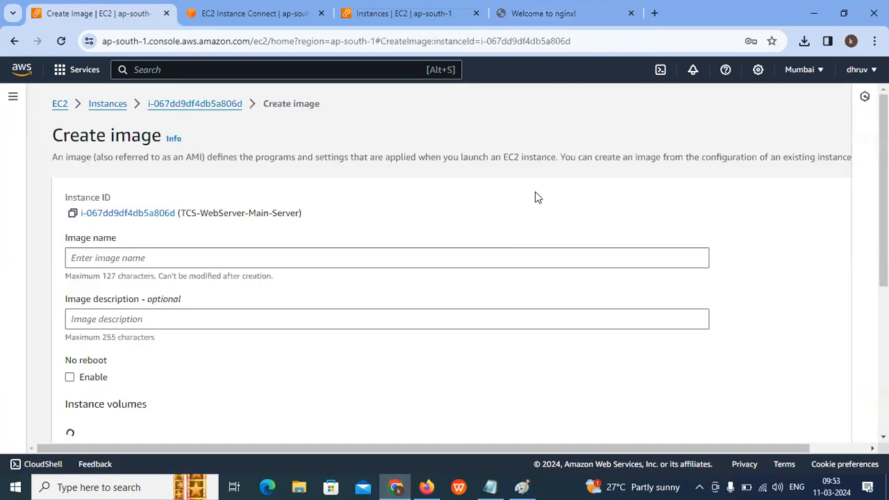
- Set both the image name and the image description to TCS-Bakup-Server
click(158, 259)
text(TCS)
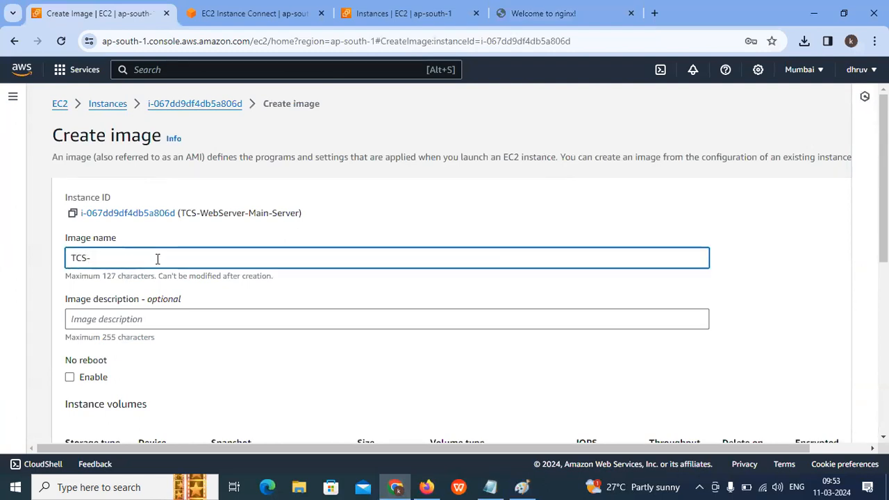
text(-Bakup-Server)
scroll(139, 277, down, 1)
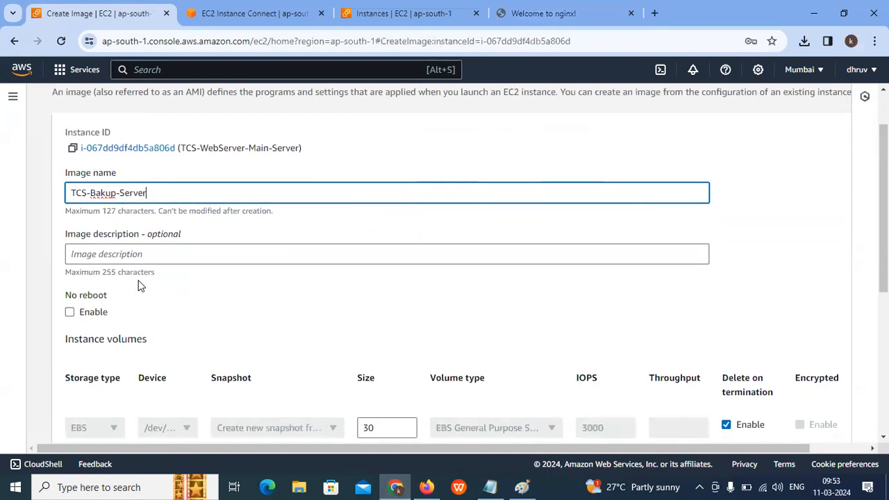
drag(164, 199, 10, 201)
key(ctrl+c)
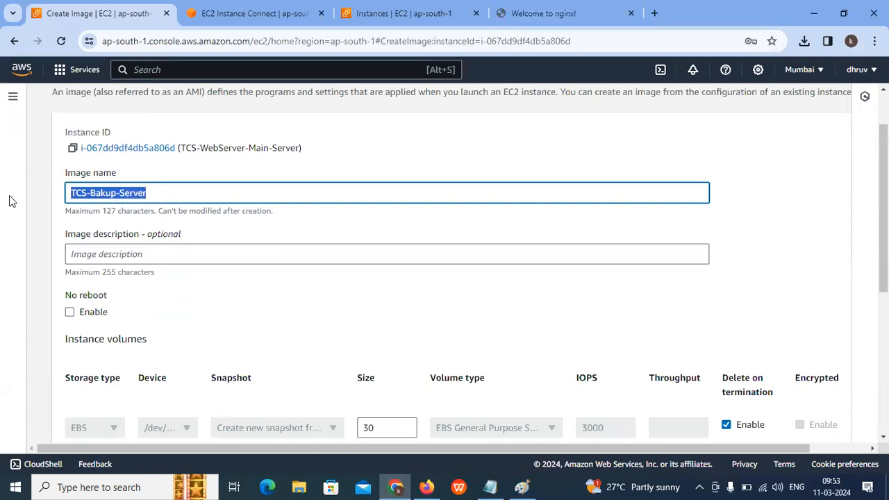
click(134, 254)
key(ctrl+v)
- Add a tag to the image with key Name and value TCS-Bakup-Server
scroll(134, 254, down, 4)
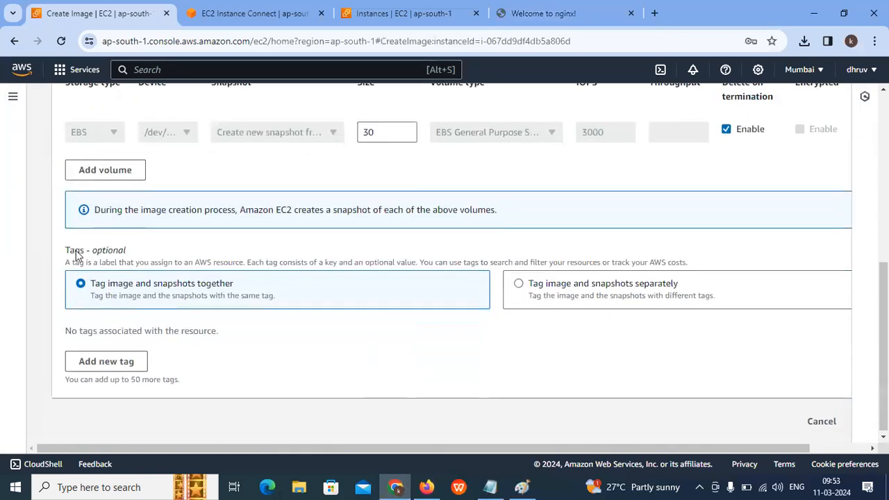
click(115, 366)
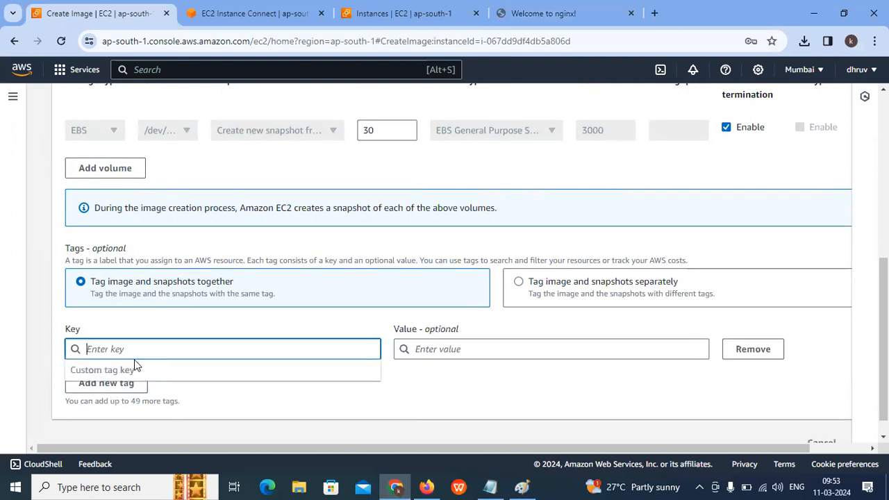
text(Name)
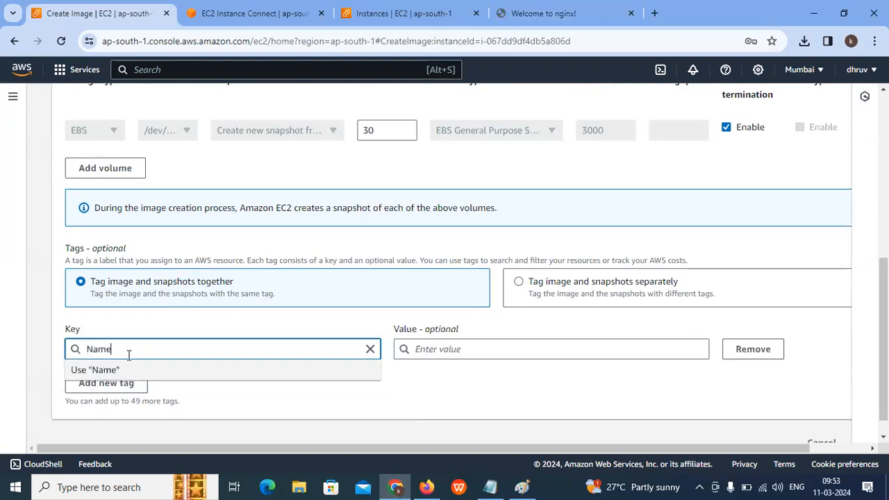
click(428, 350)
text(TCS-Bakup-Server)
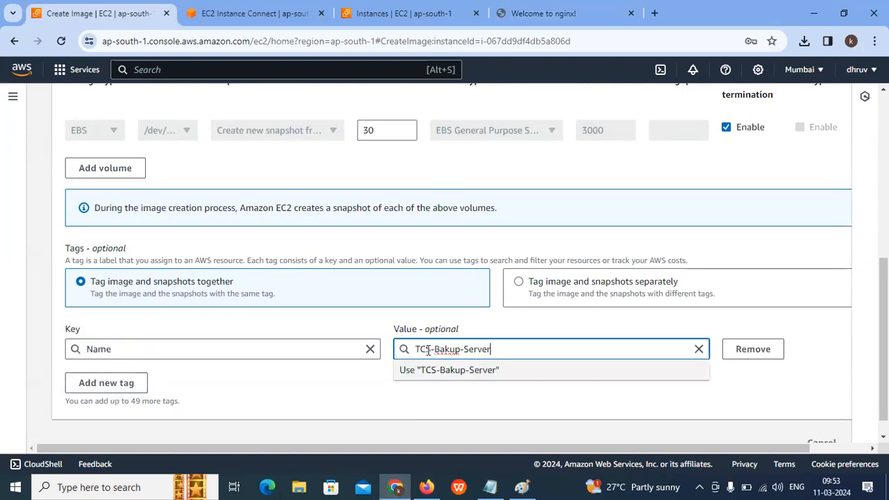
- Create the image from the completed form and dismiss the notification on the instance list
scroll(843, 422, down, 1)
drag(575, 447, 830, 450)
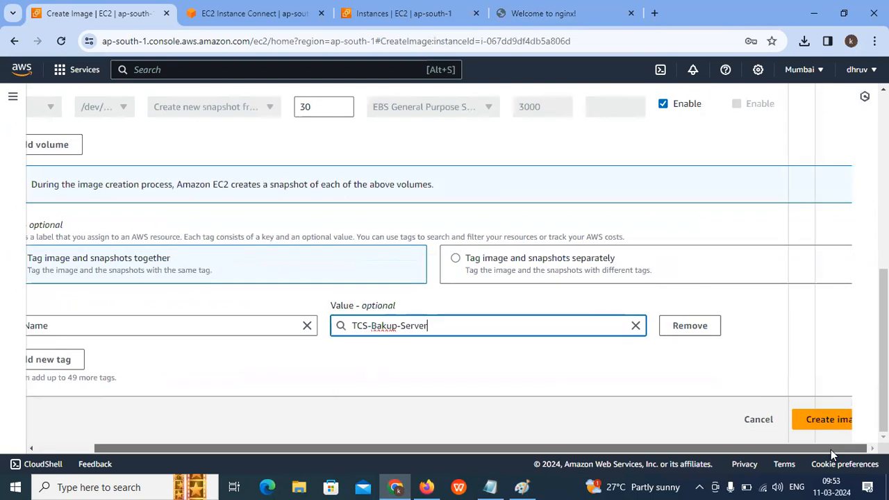
click(824, 419)
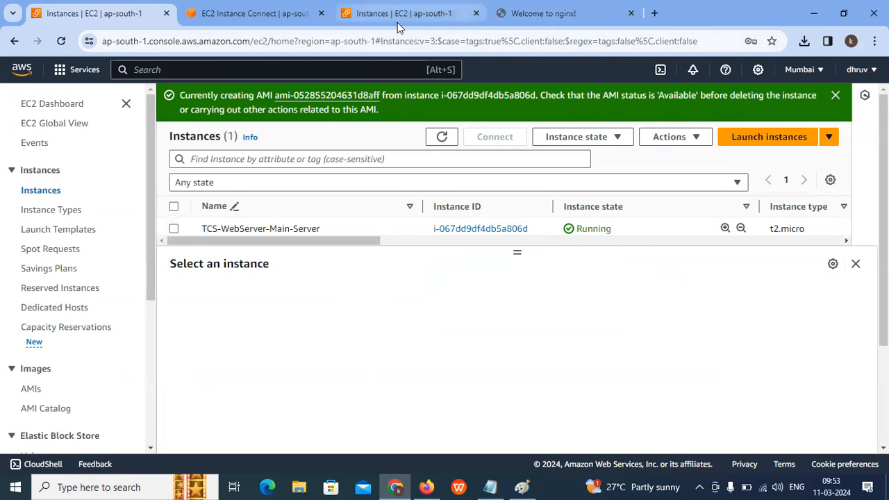
click(835, 95)
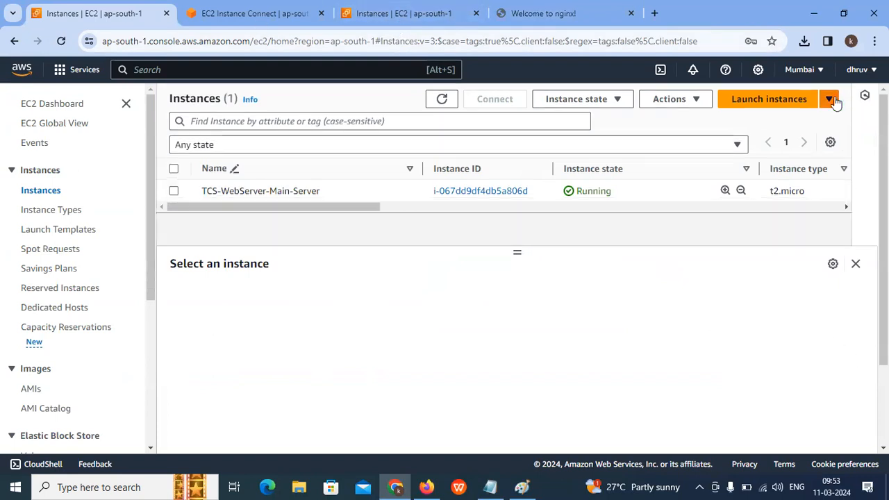
- Refresh the EC2 instance list and open the list of Amazon Machine Images owned by the account
click(443, 100)
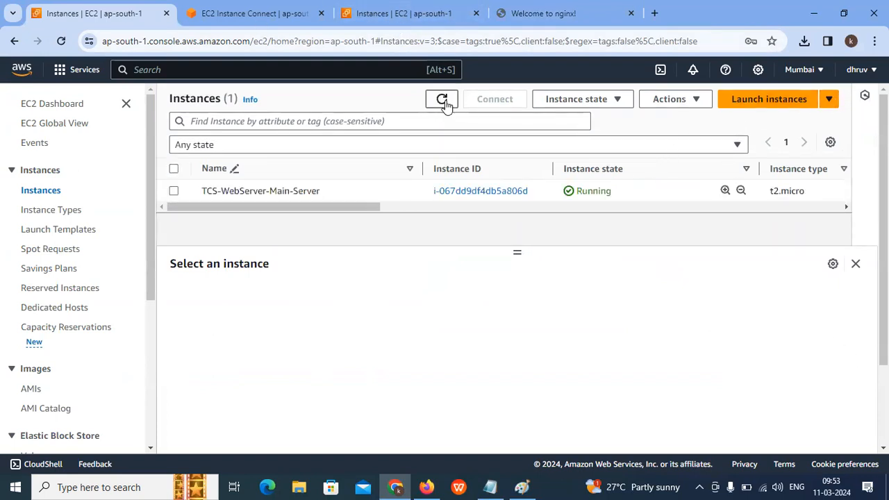
click(446, 105)
scroll(20, 269, down, 2)
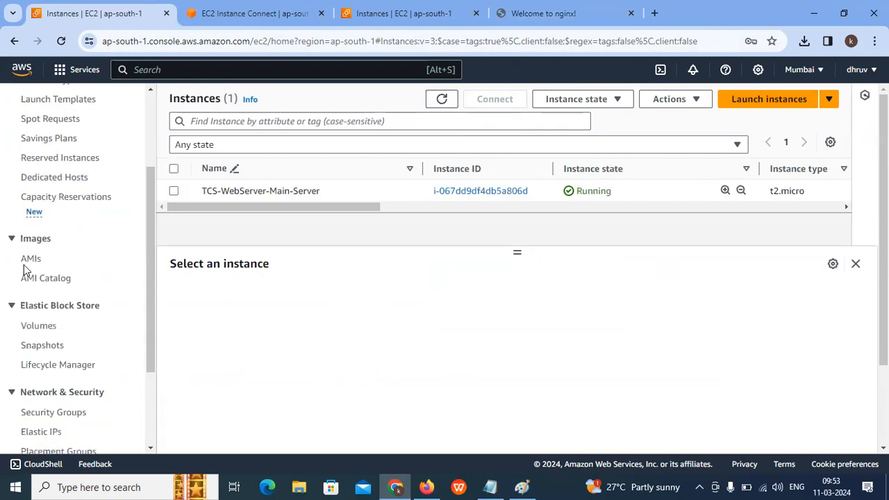
click(27, 261)
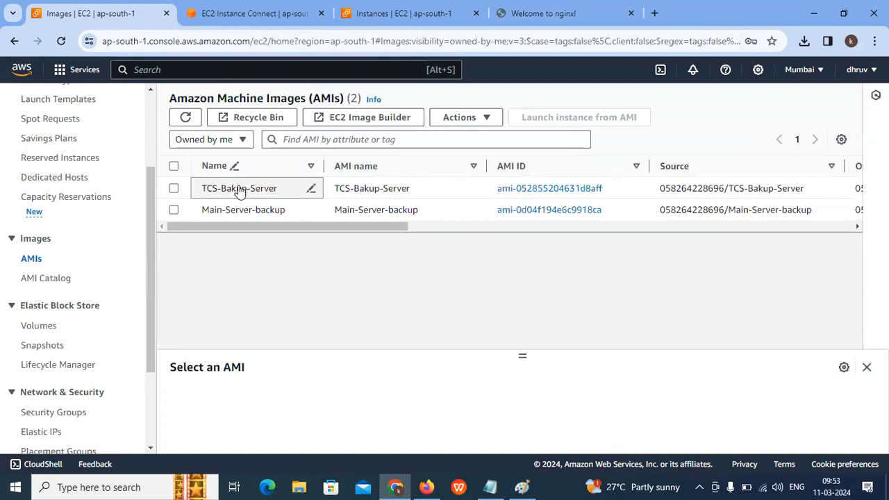
- Deregister the old Main-Server-backup AMI and dismiss the notification
click(172, 210)
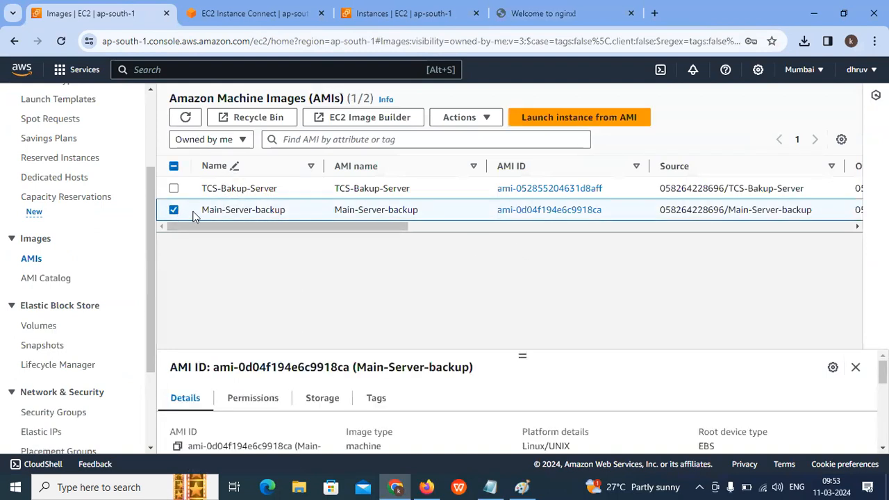
click(486, 118)
click(478, 217)
click(673, 336)
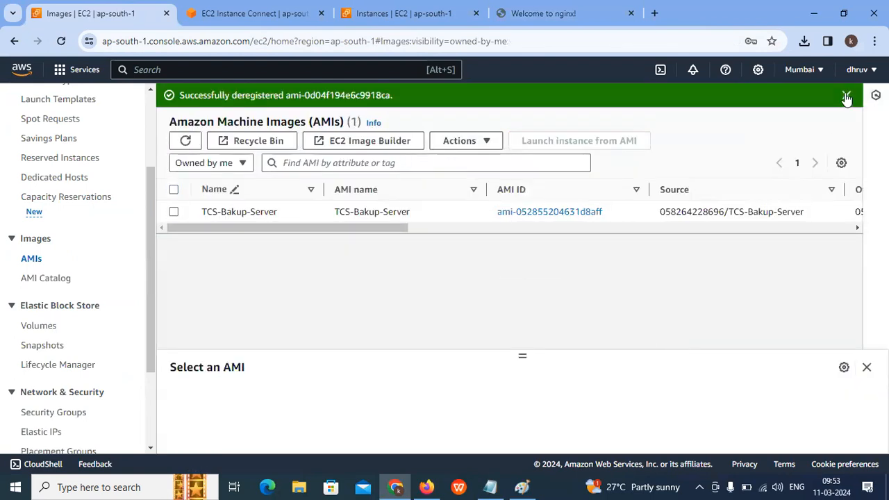
click(846, 96)
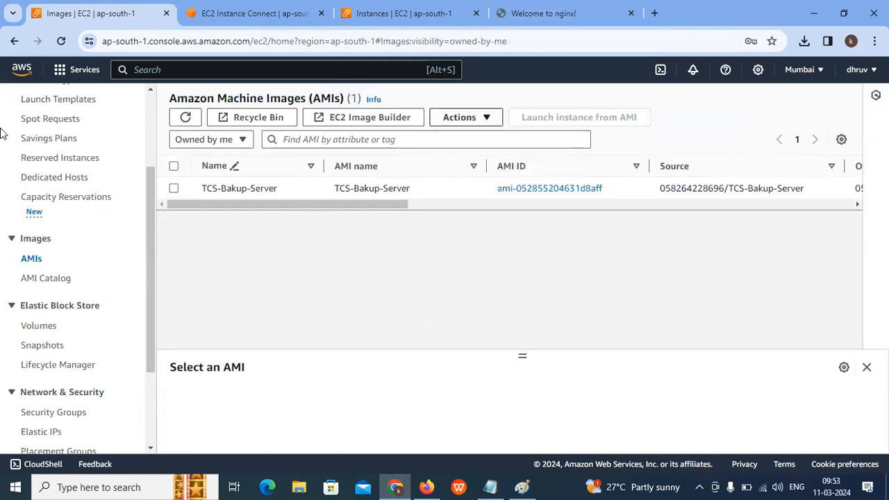
- Check the status and creation date of the TCS-Bakup-Server AMI and refresh the AMI list
drag(224, 204, 450, 238)
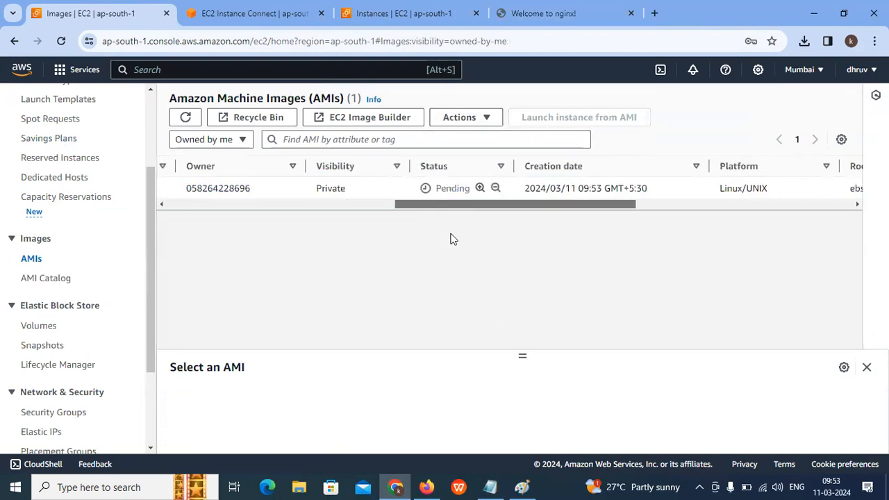
drag(515, 166, 585, 166)
drag(469, 189, 287, 208)
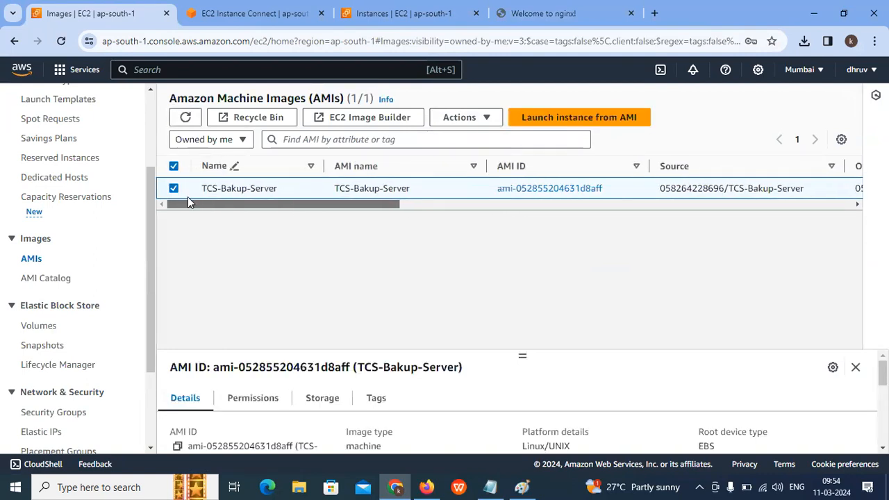
click(186, 117)
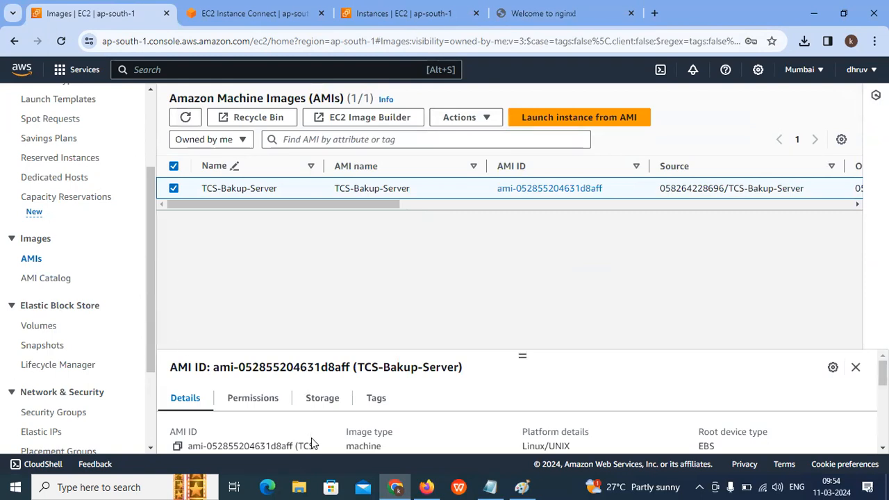
- Switch to the second EC2 instances page, search the AWS services for SNS and open Simple Notification Service
click(278, 7)
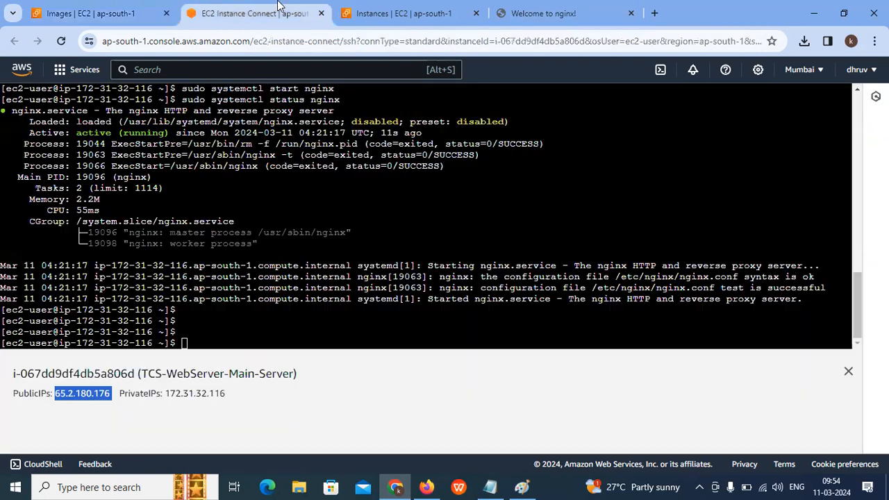
click(382, 21)
click(193, 72)
text(SNS)
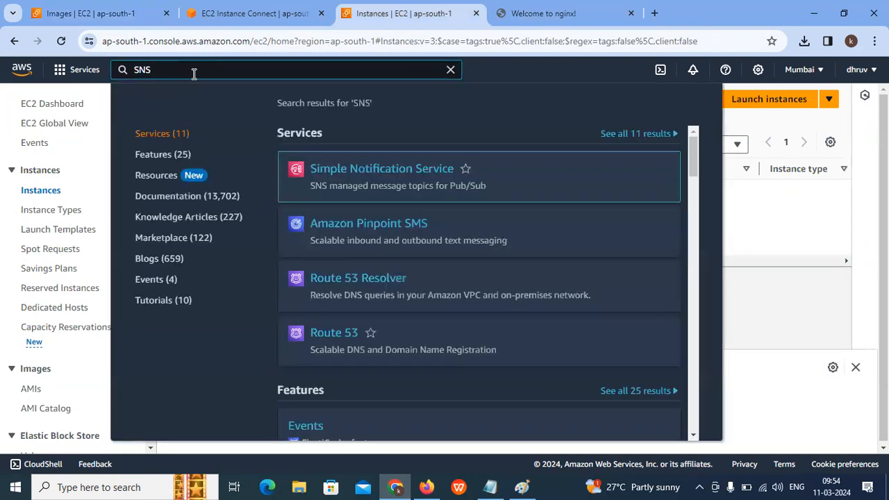
click(361, 173)
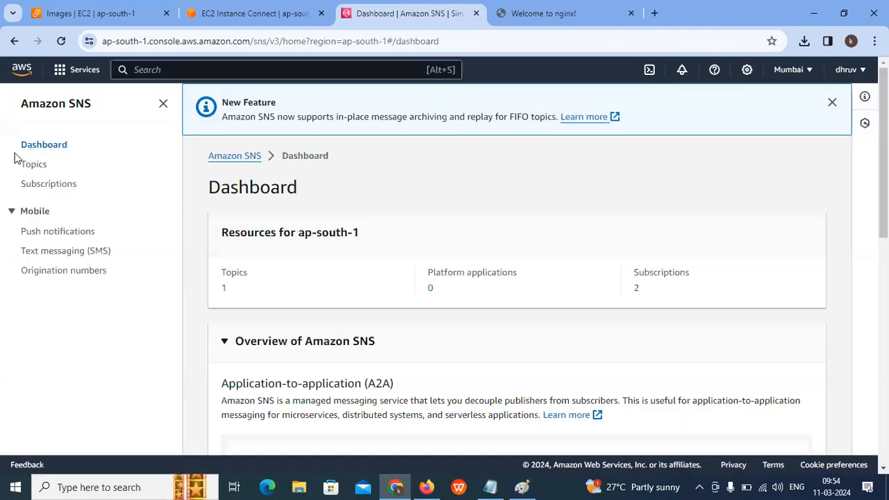
- Open the FlipKart-Notification-Service topic and examine its details and the endpoints of its subscriptions
click(33, 167)
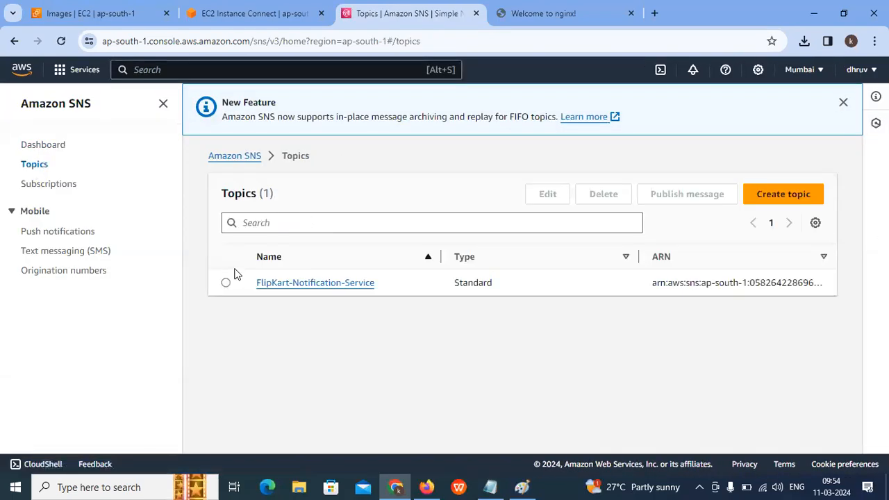
click(311, 284)
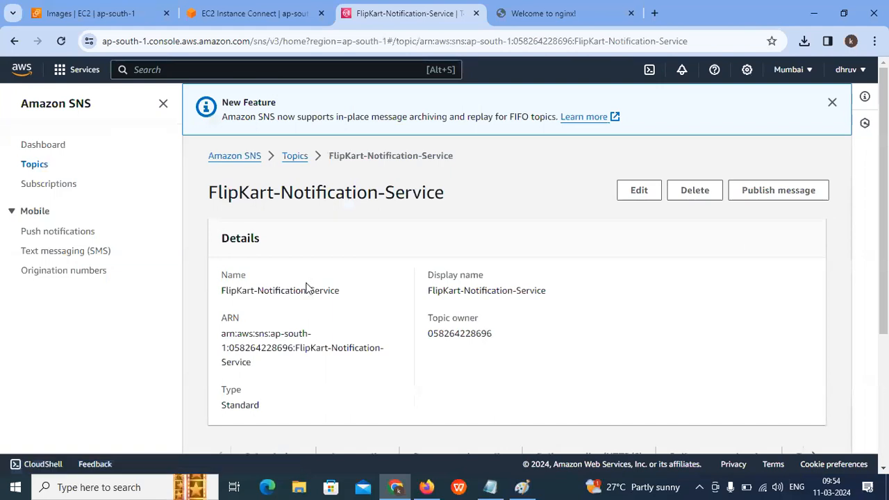
scroll(309, 285, down, 2)
scroll(309, 285, down, 1)
drag(392, 362, 438, 362)
scroll(300, 319, up, 2)
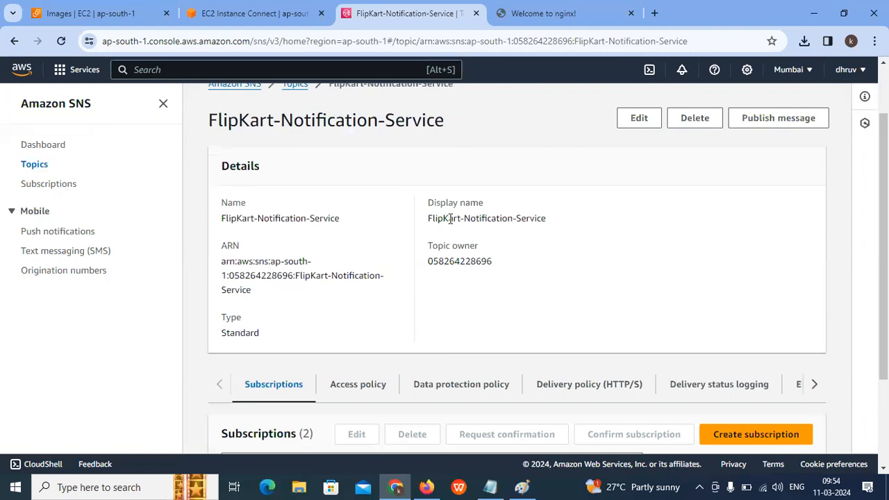
scroll(315, 224, down, 2)
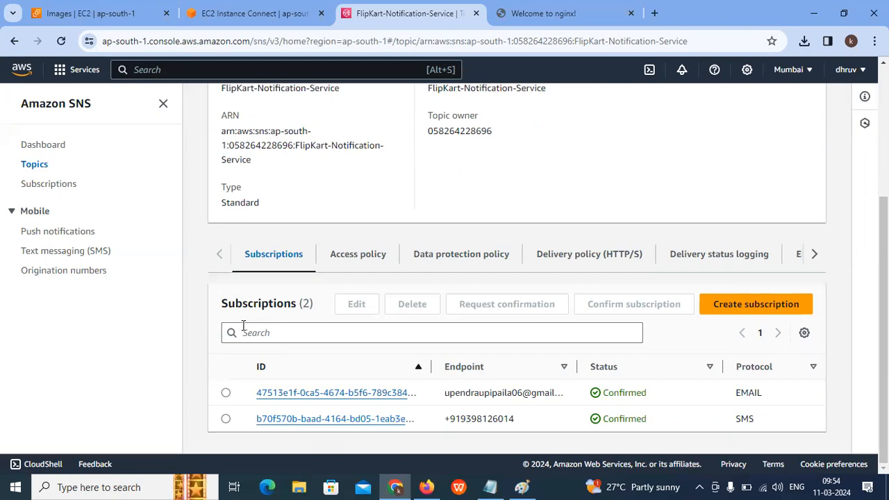
drag(451, 391, 550, 392)
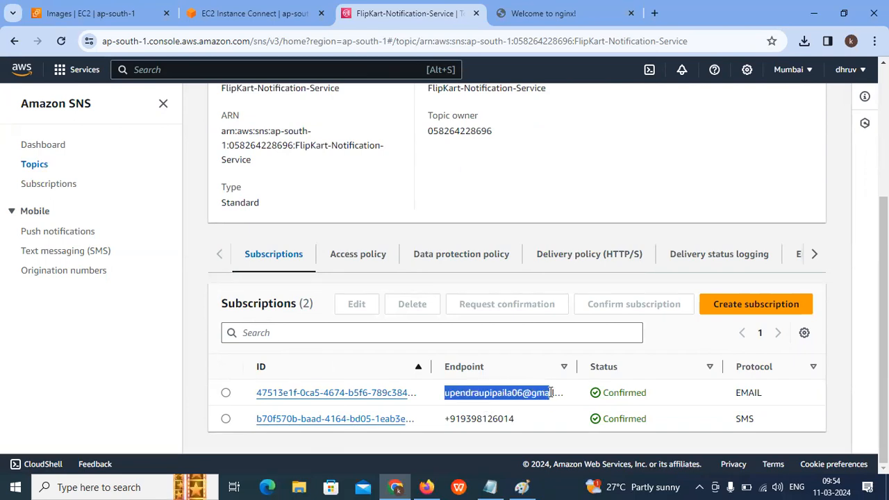
- Open Chrome with the profile of the subscribed e-mail account and refresh its Gmail inbox
click(813, 12)
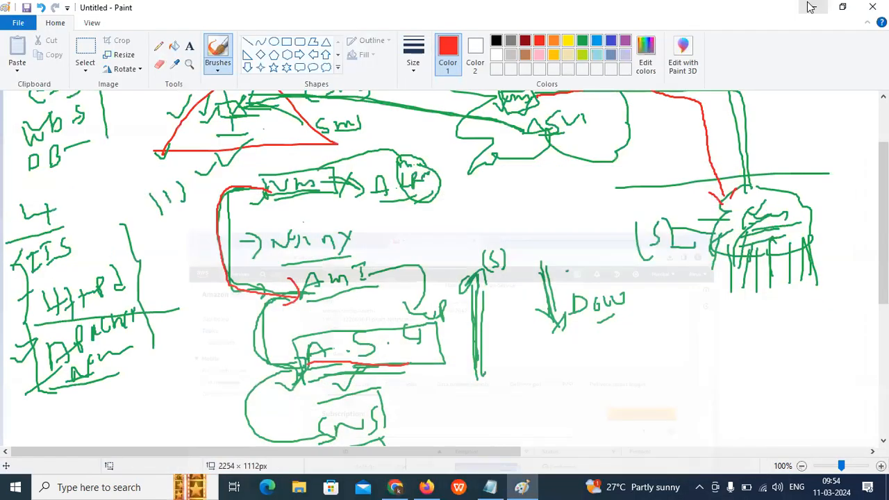
click(818, 6)
double_click(79, 21)
click(502, 278)
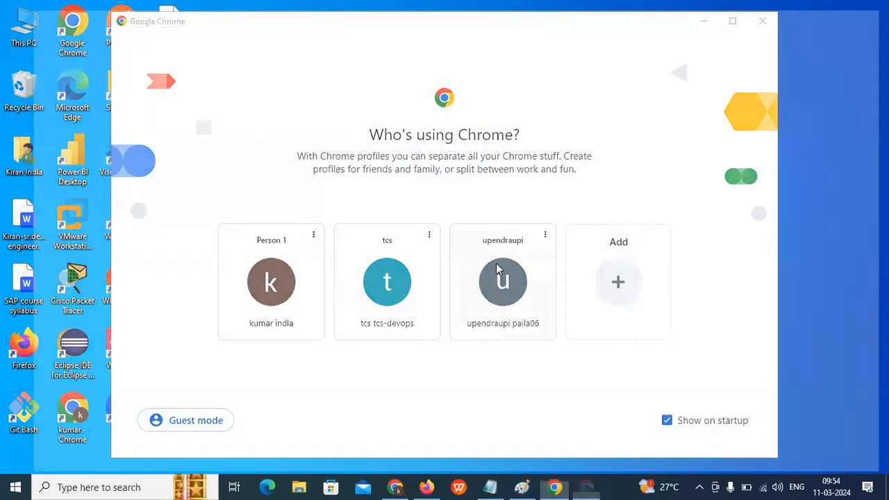
click(759, 103)
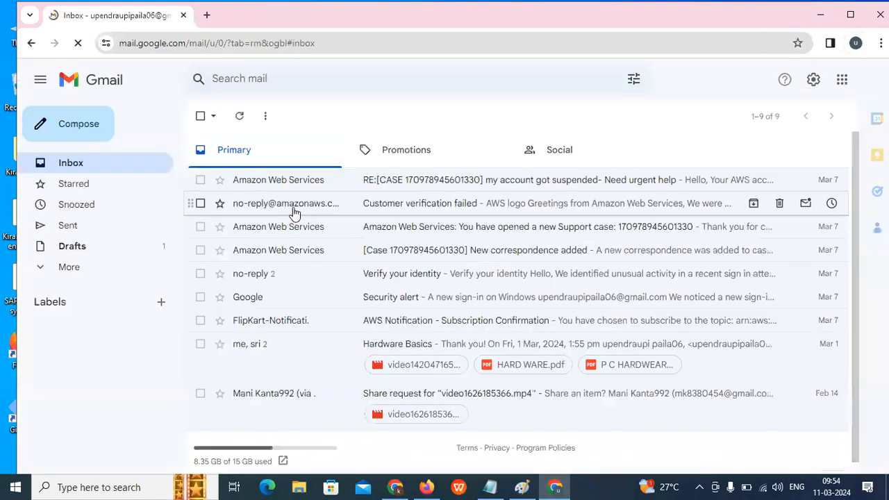
click(240, 116)
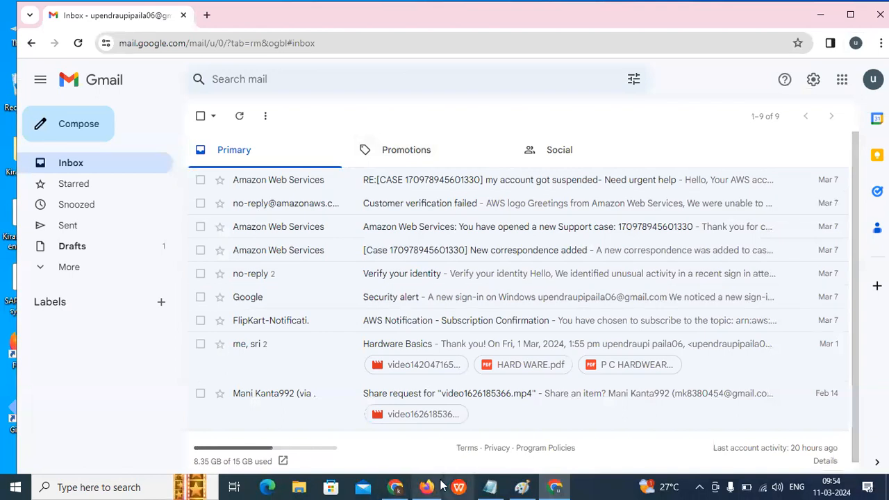
- Switch back to the SNS console and review the FlipKart-Notification-Service topic's name and subscriptions
key(alt+Tab)
scroll(273, 259, up, 3)
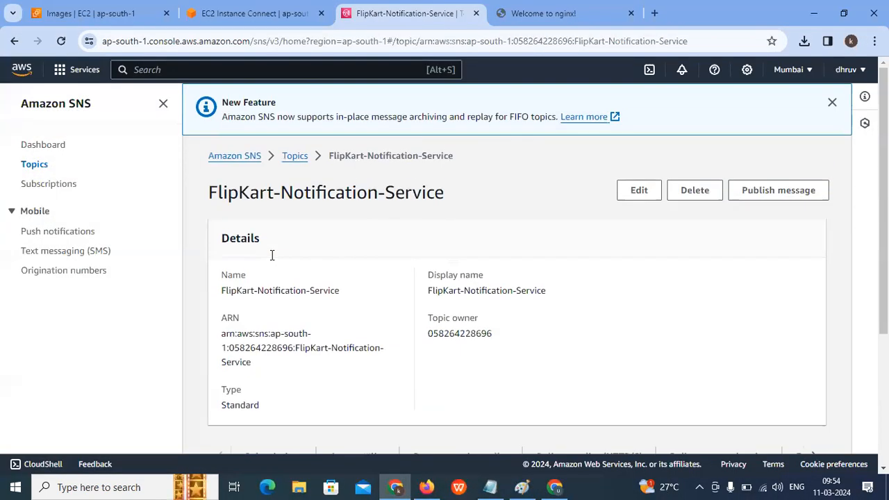
drag(221, 295, 362, 293)
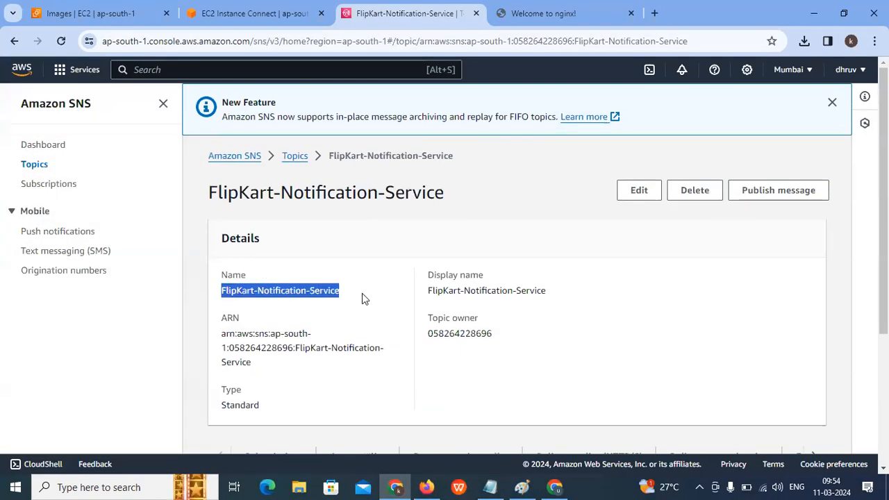
scroll(330, 303, down, 3)
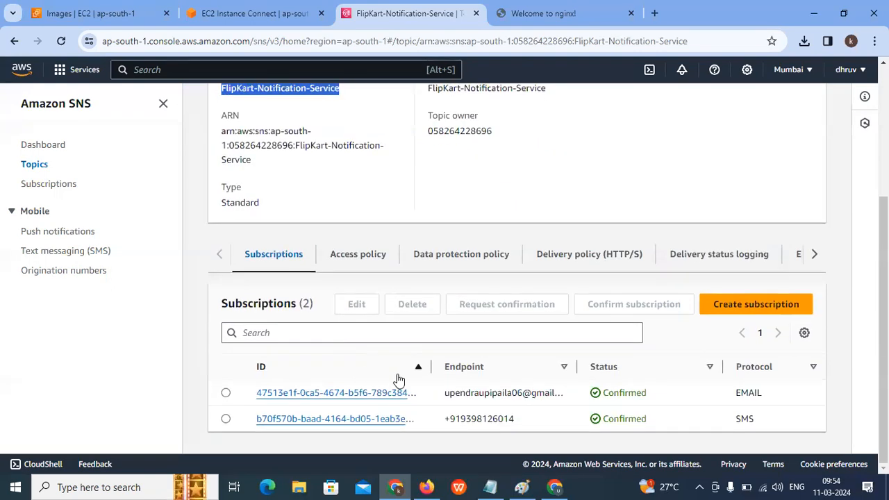
scroll(397, 377, up, 3)
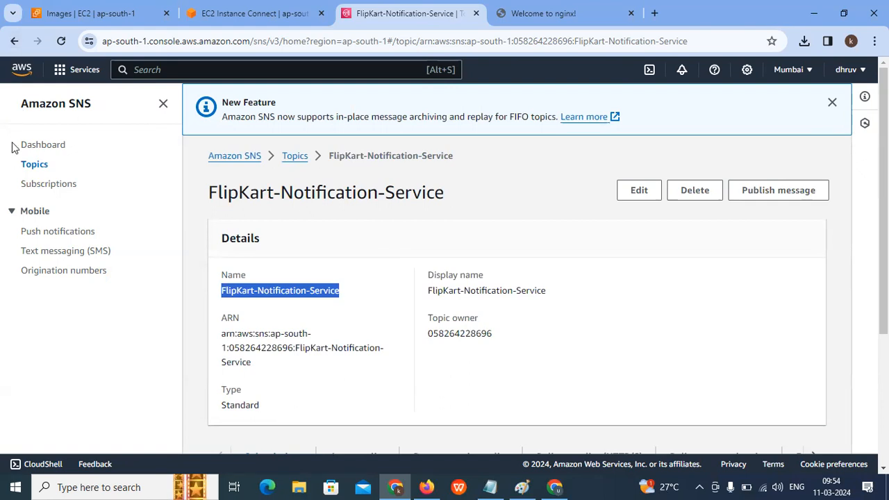
- Review the lists of all SNS topics and subscriptions, including the subscription protocols
click(30, 167)
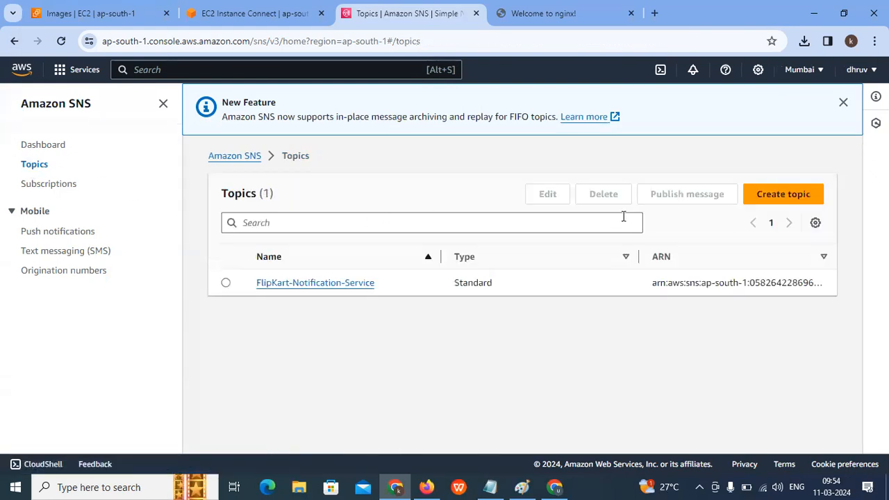
click(52, 186)
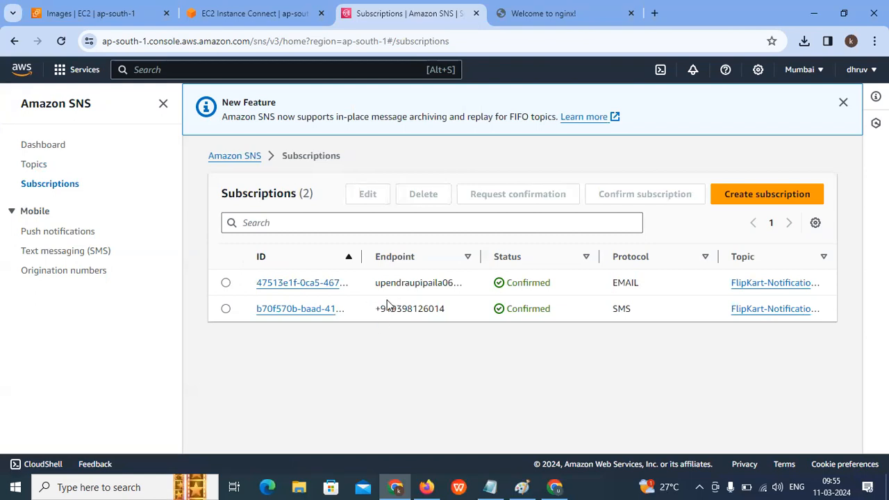
drag(639, 290, 584, 307)
- Return to the EC2 AMI list and collapse the Images, Elastic Block Store, Network & Security and Instances navigation groups
click(61, 9)
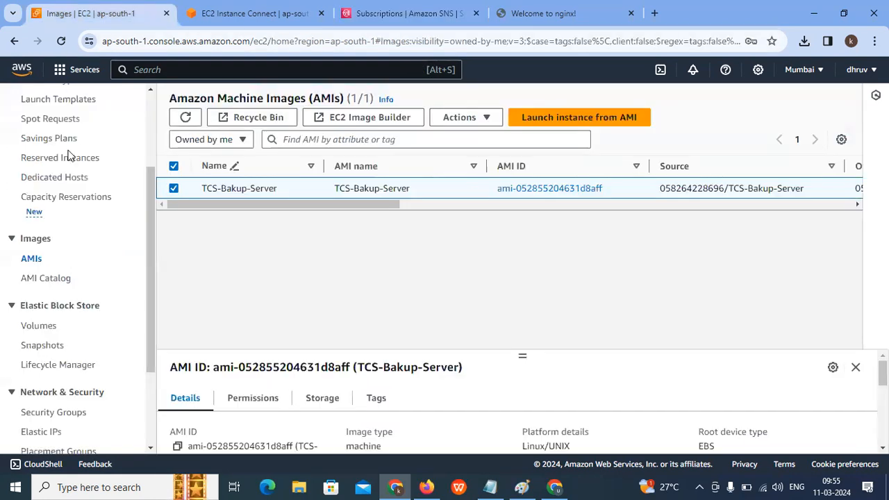
click(29, 260)
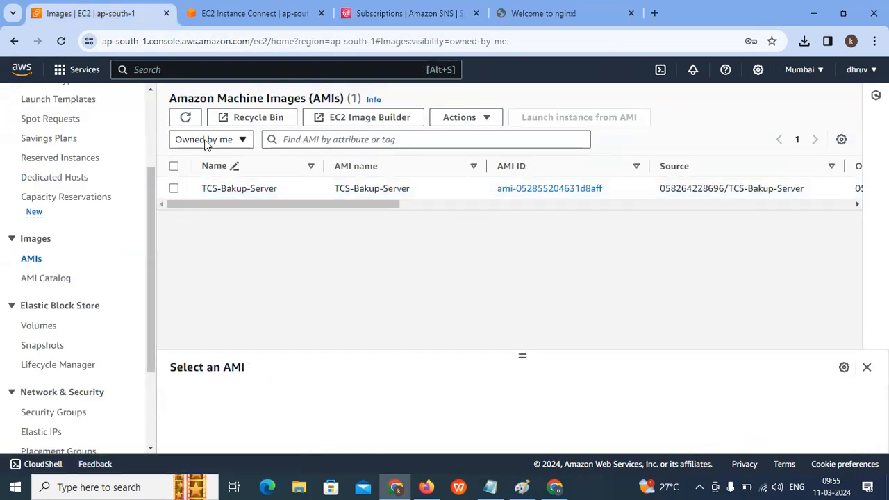
click(9, 241)
click(10, 268)
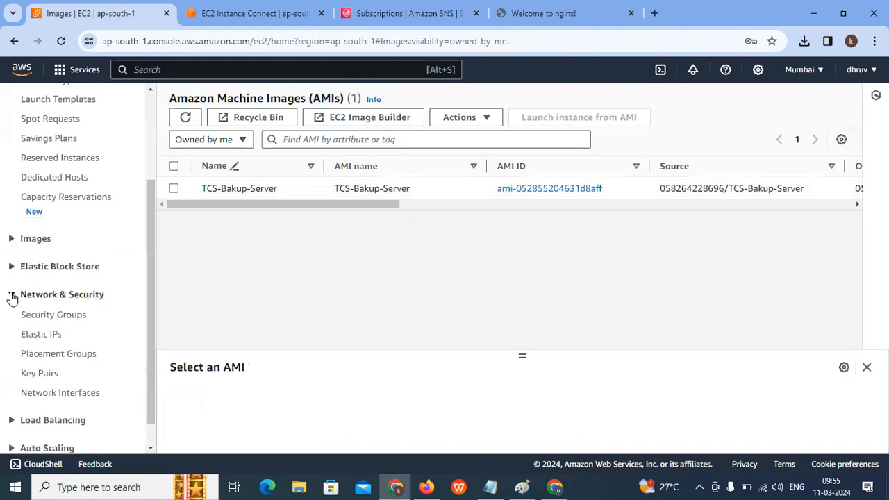
click(12, 297)
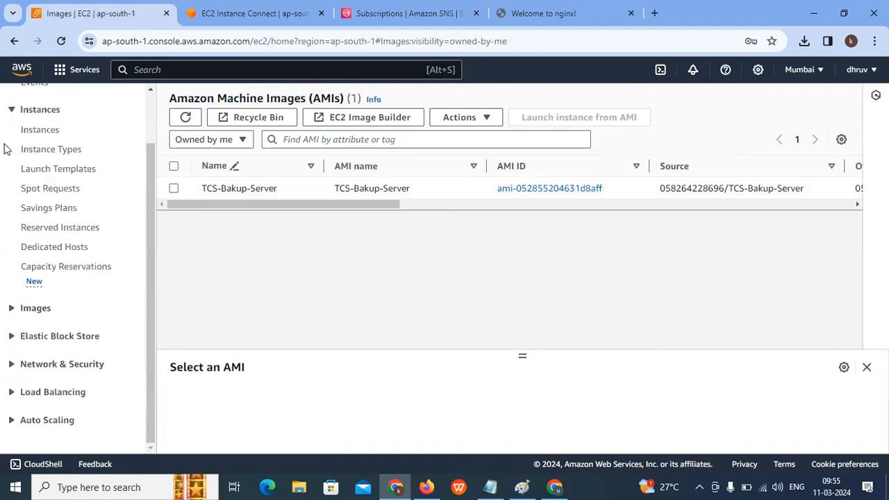
click(11, 109)
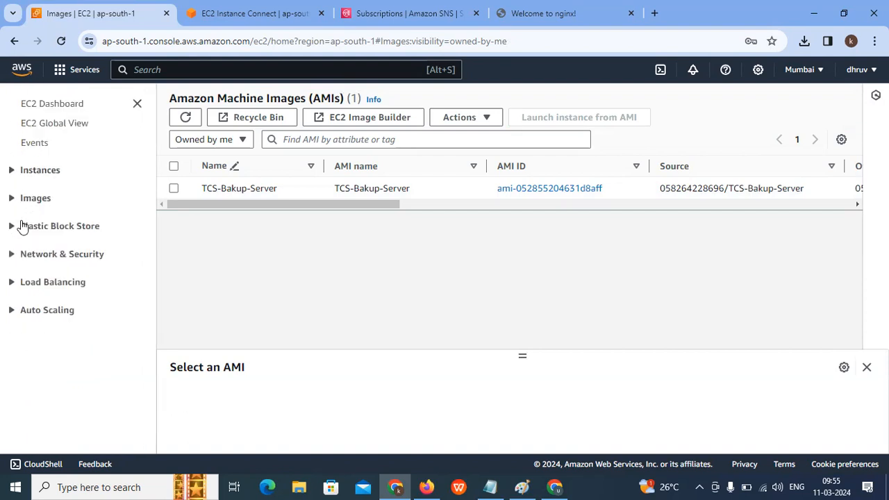
- Expand Auto Scaling, open the Auto Scaling Groups page and highlight part of its main heading
click(10, 311)
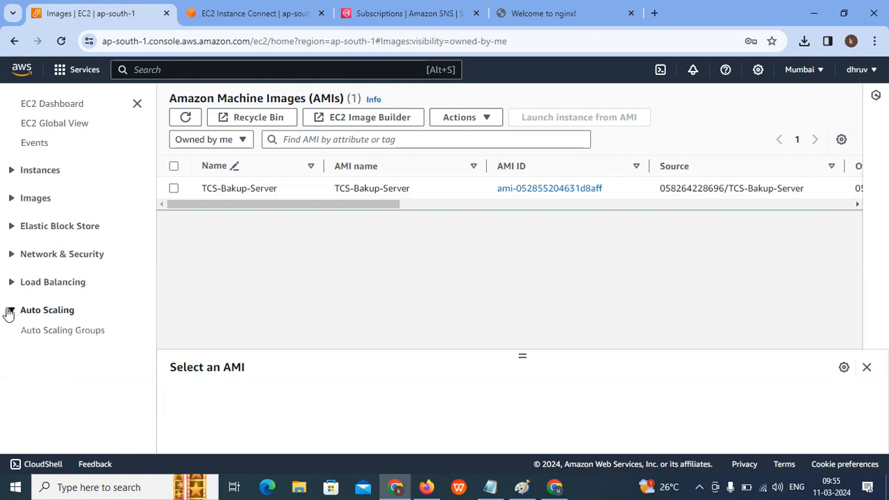
click(35, 333)
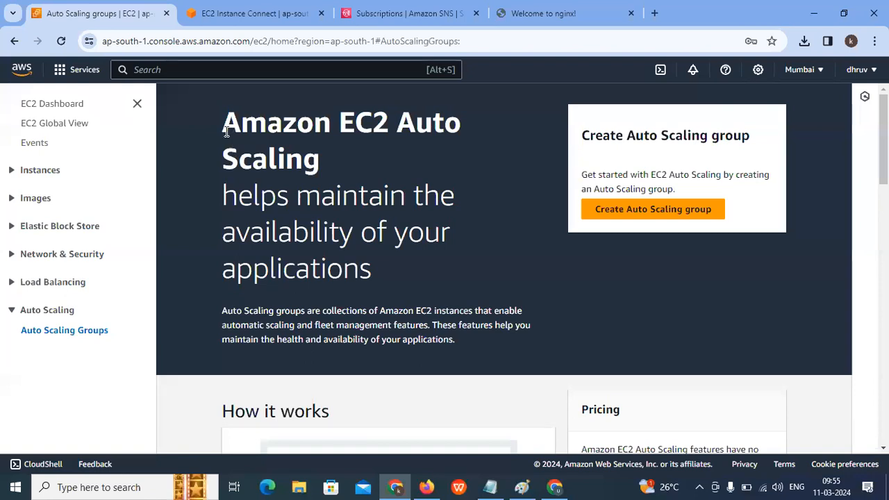
drag(226, 122, 371, 125)
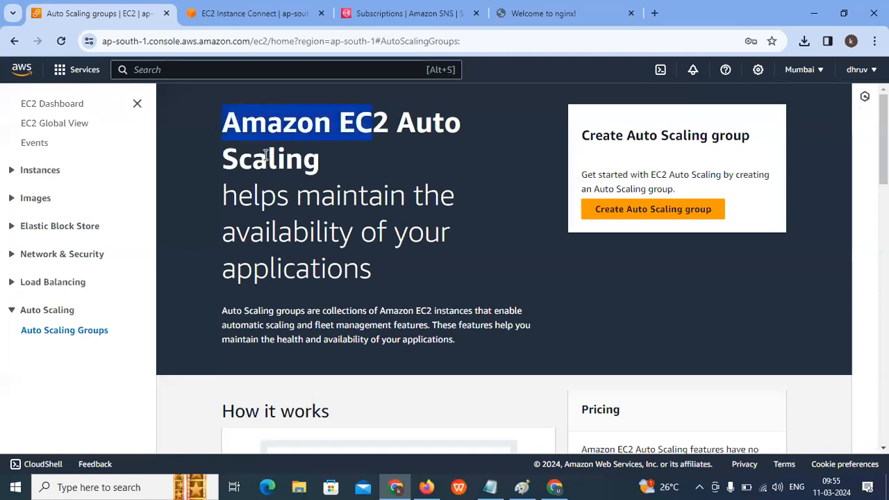
- Read through the Amazon EC2 Auto Scaling introduction, highlighting its tagline and the description of Auto Scaling groups
drag(219, 193, 281, 194)
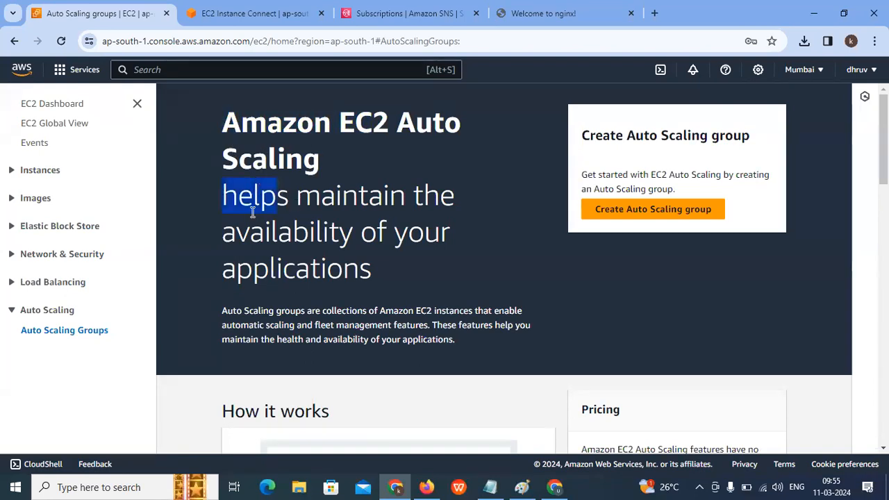
drag(228, 232, 329, 231)
drag(238, 269, 324, 272)
scroll(280, 277, down, 1)
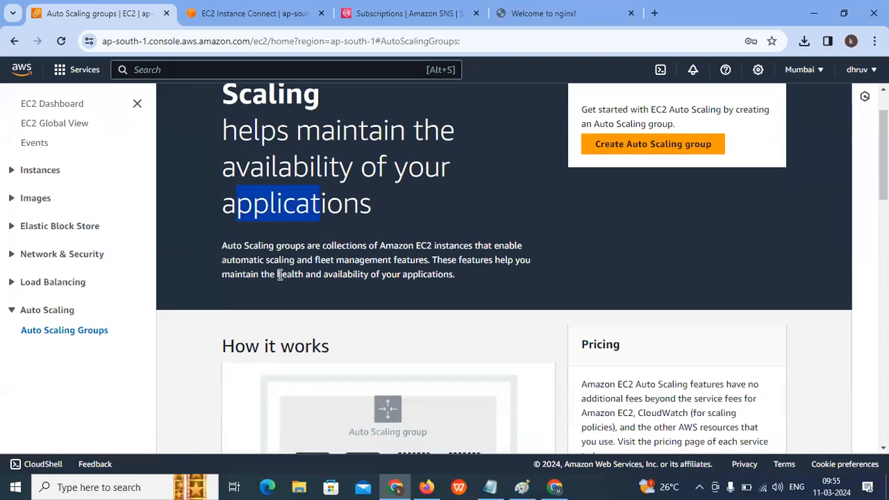
drag(235, 245, 358, 243)
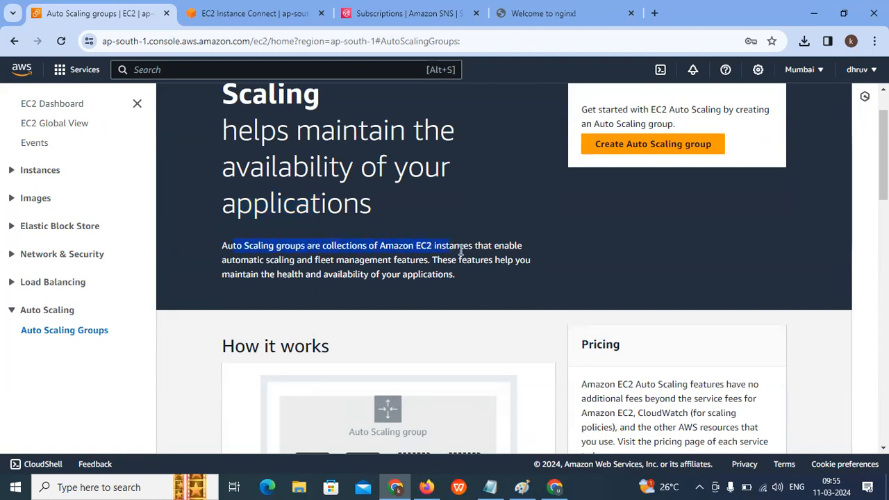
drag(235, 259, 321, 261)
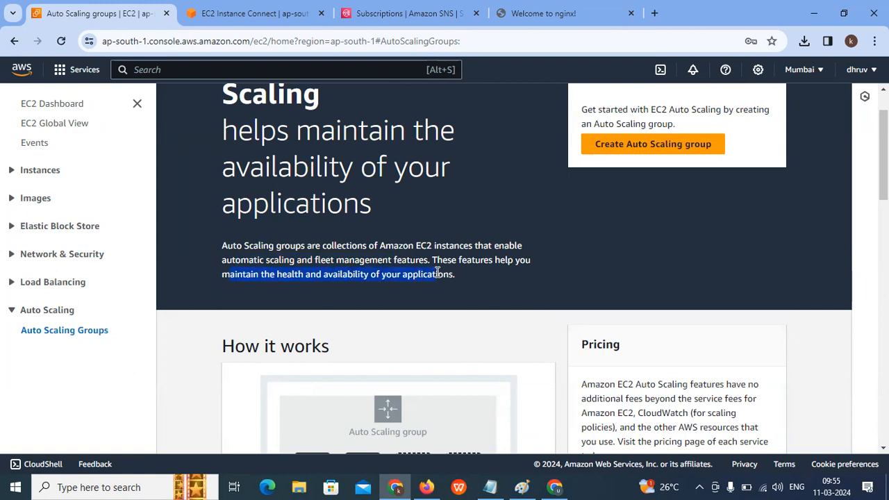
- Review the rest of the Auto Scaling page, including the How it works diagram, Related services and Getting started links
scroll(437, 273, down, 2)
scroll(374, 280, down, 1)
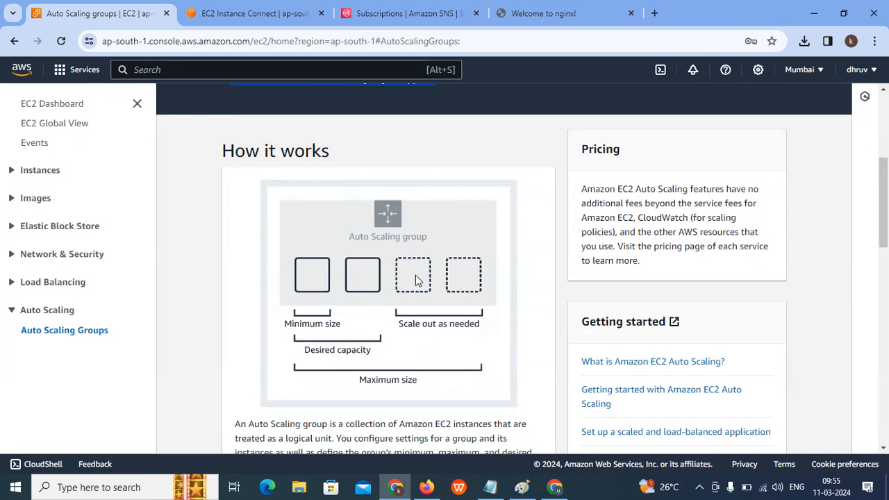
scroll(387, 294, down, 8)
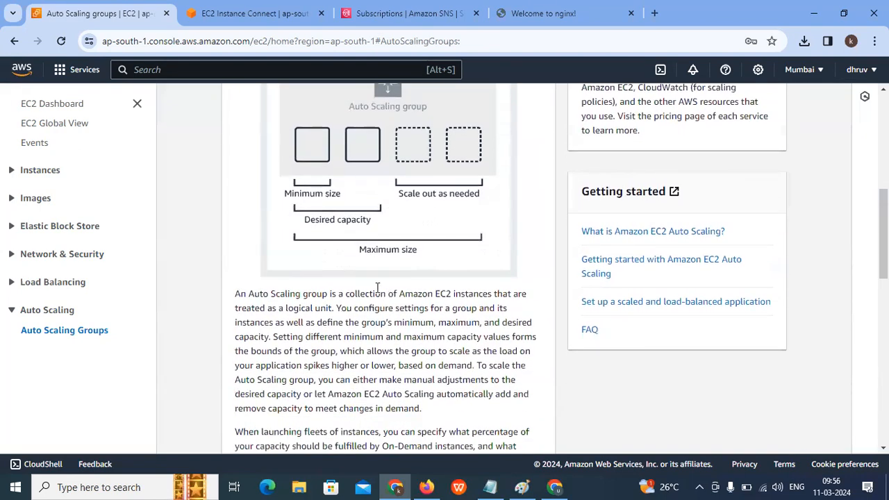
scroll(368, 288, down, 4)
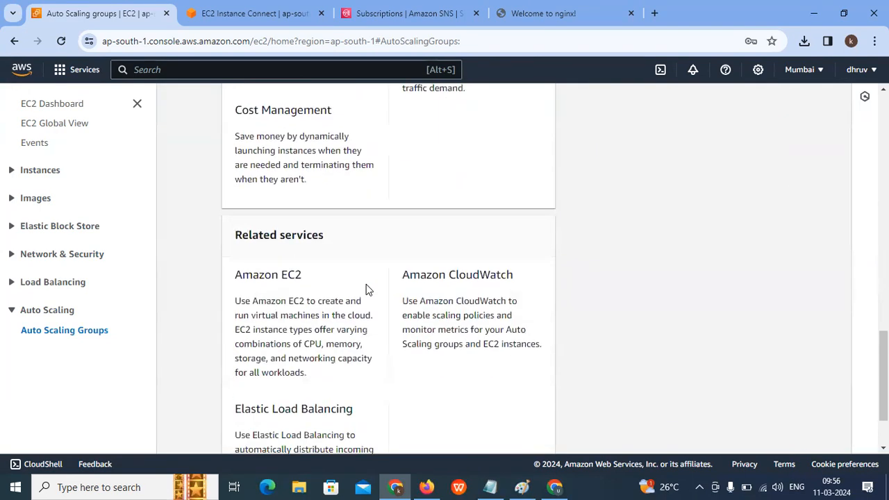
scroll(364, 290, up, 12)
scroll(341, 292, up, 1)
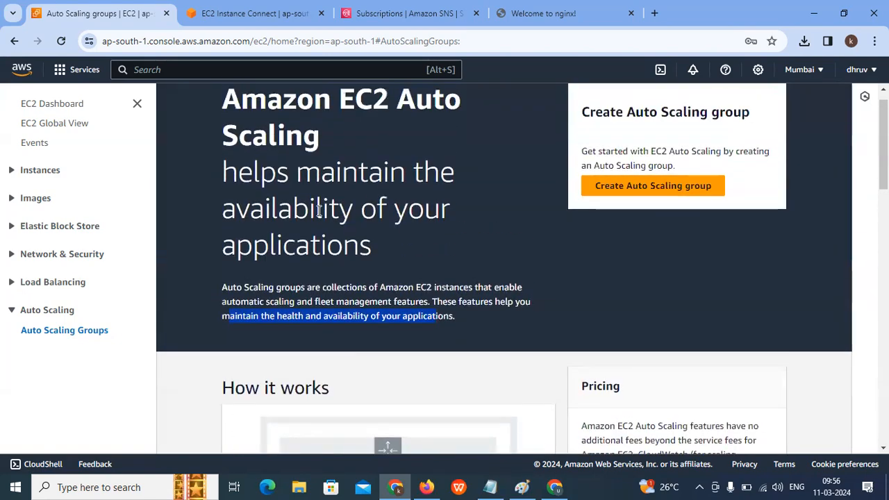
scroll(377, 238, down, 3)
scroll(579, 260, down, 3)
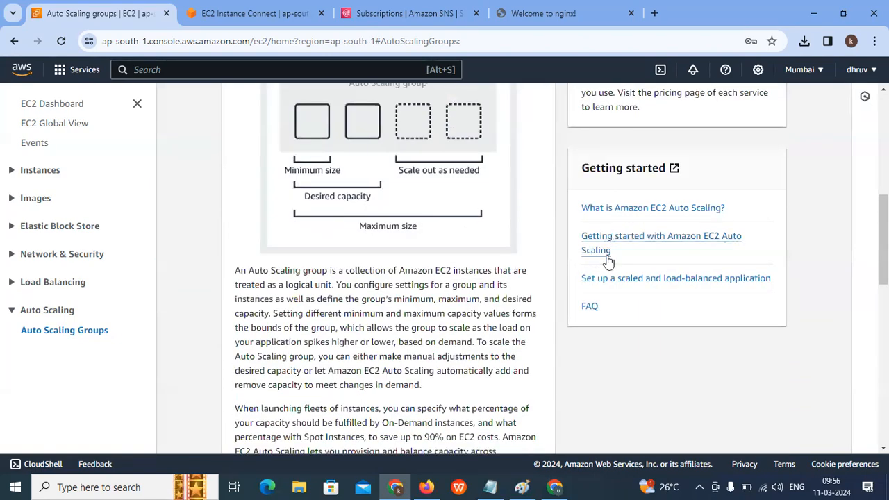
scroll(591, 285, down, 4)
scroll(417, 323, up, 4)
scroll(399, 325, up, 4)
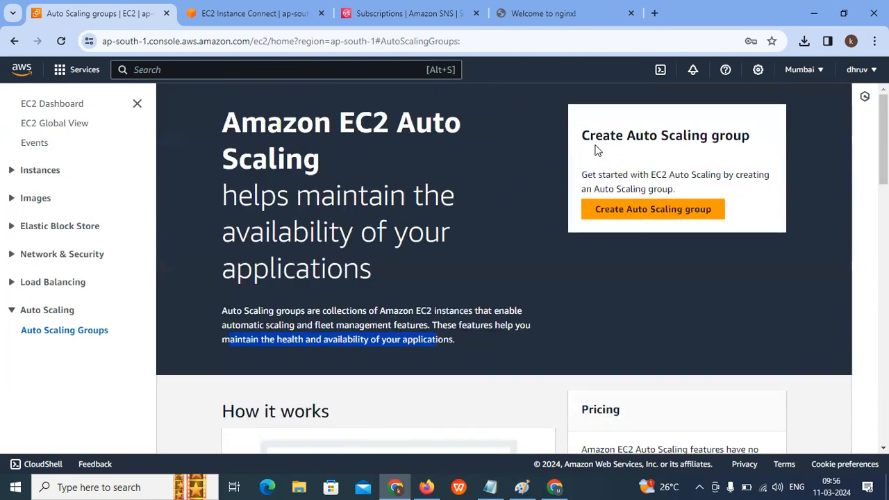
- Open the Auto Scaling group creation form and examine its group name and launch template requirements
drag(582, 135, 722, 153)
click(649, 208)
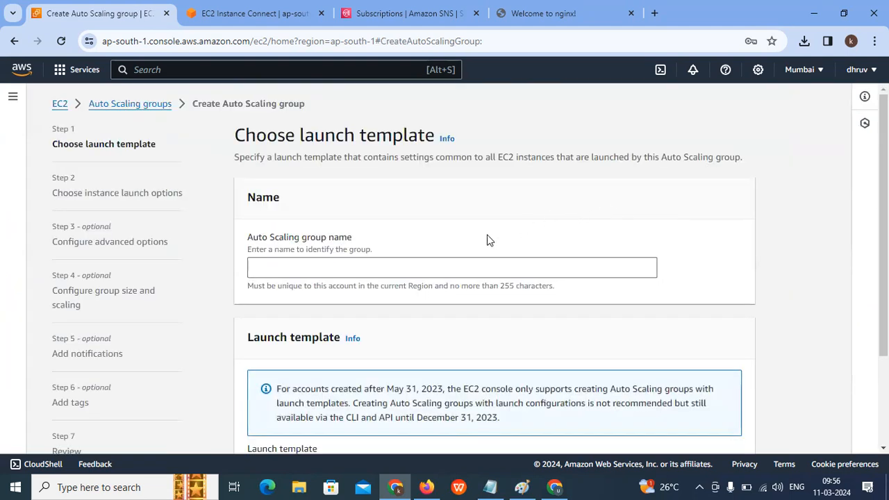
click(326, 265)
scroll(318, 273, down, 2)
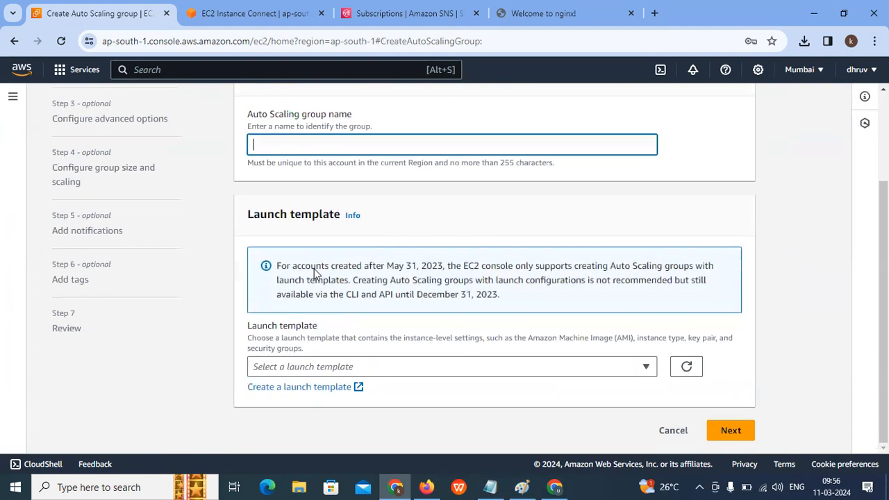
drag(244, 330, 319, 324)
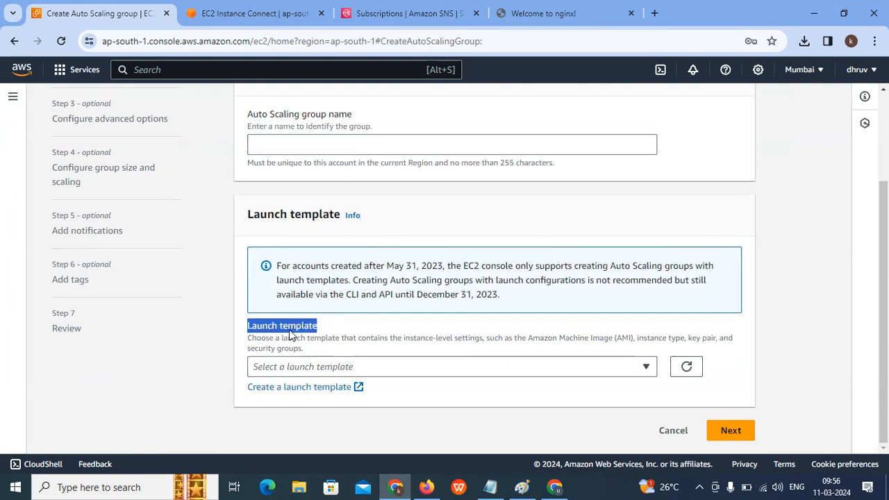
scroll(257, 334, up, 1)
scroll(259, 335, down, 1)
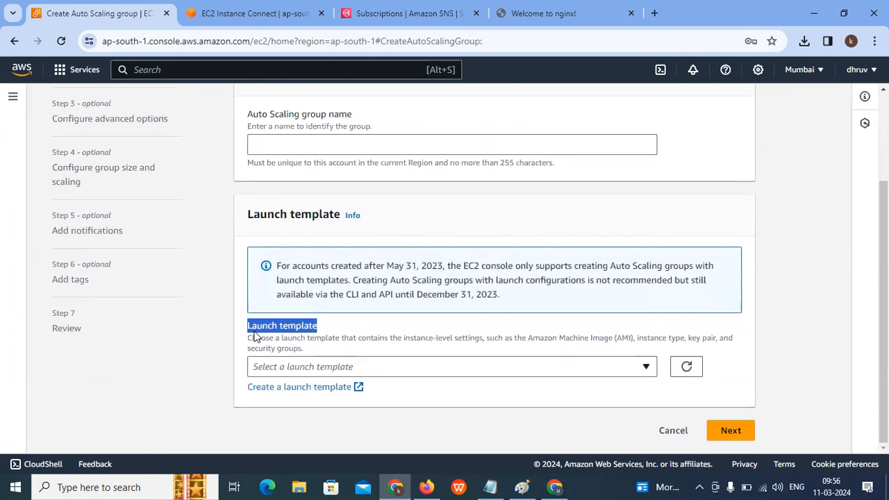
click(332, 323)
mouse_move(325, 325)
mouse_down()
mouse_move(254, 328)
mouse_move(312, 326)
mouse_up()
click(263, 334)
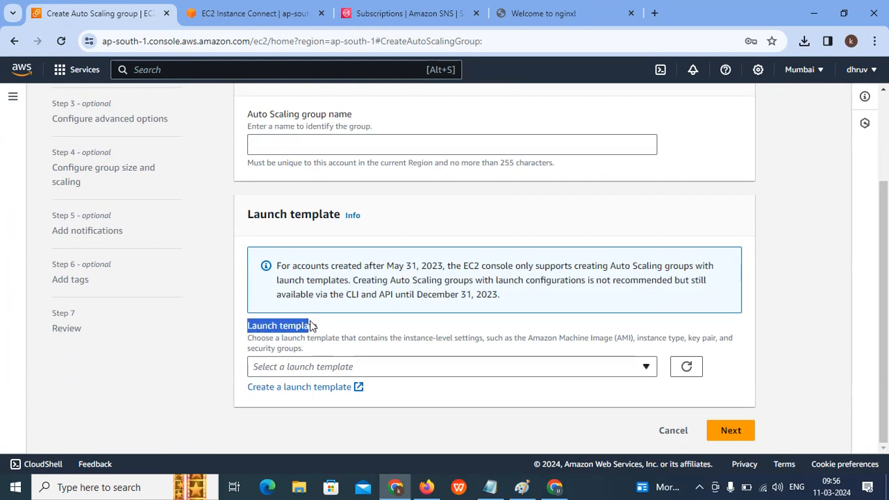
scroll(312, 326, up, 2)
scroll(293, 272, down, 2)
scroll(282, 270, up, 2)
- Leave the Auto Scaling group form for the EC2 Launch Templates page and start creating a launch template
click(58, 105)
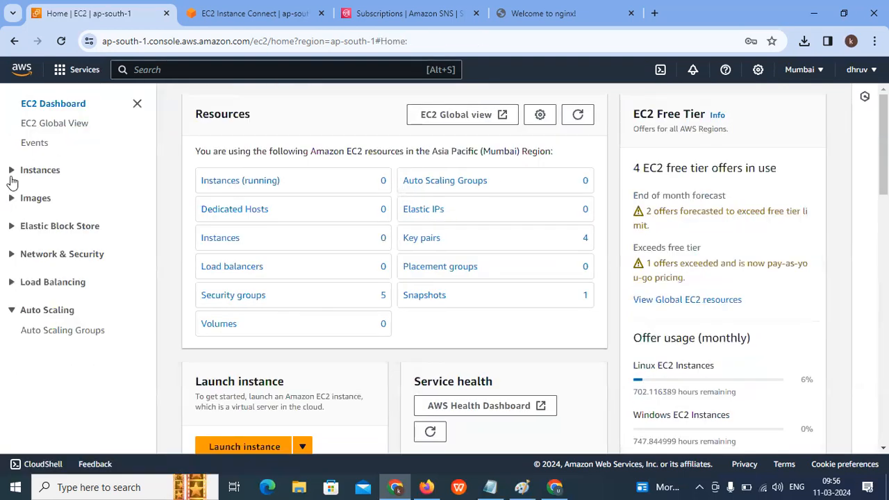
click(12, 173)
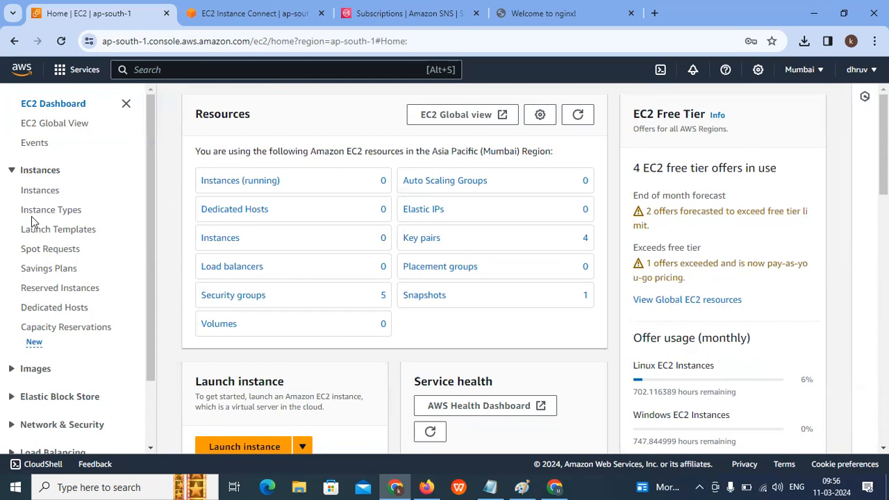
click(70, 234)
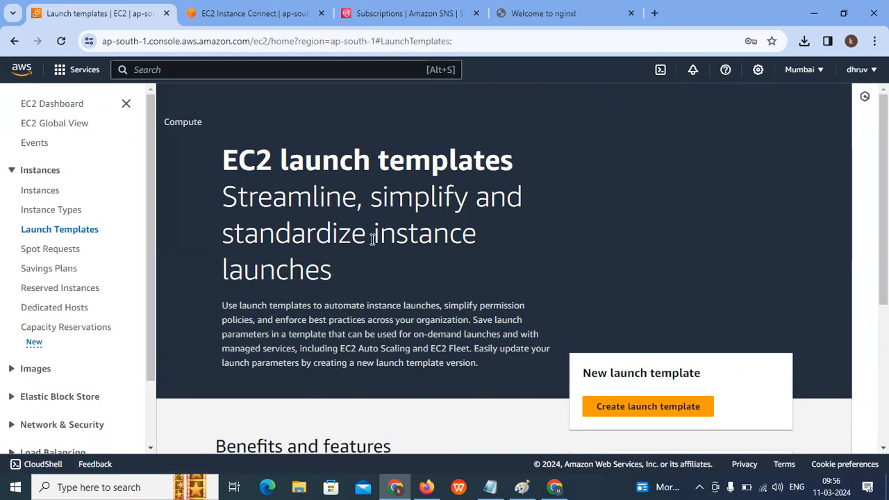
drag(243, 268, 322, 268)
scroll(322, 268, down, 3)
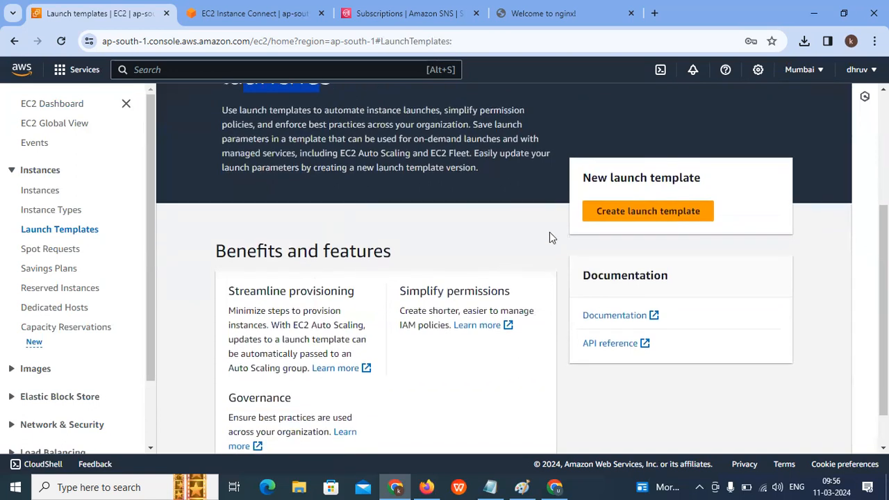
click(596, 217)
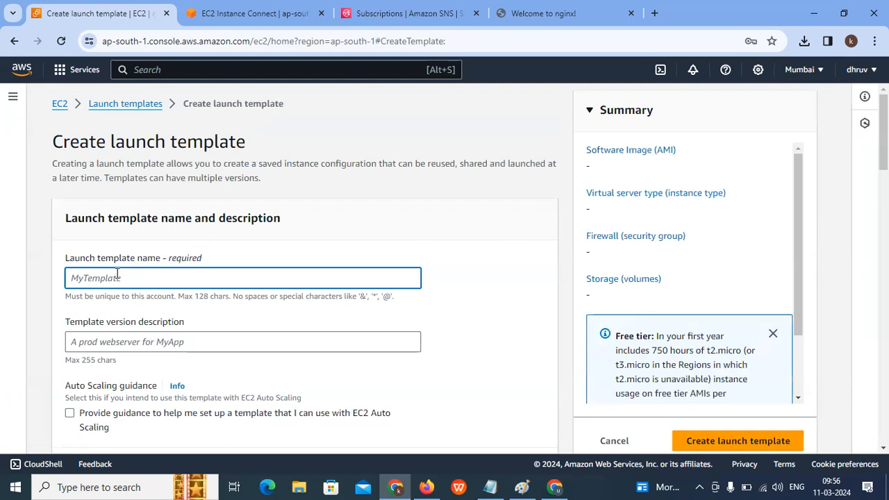
- Name the launch template TCS-LT and reuse that name in the version description TCS-LT-v1
text(TCS-LT)
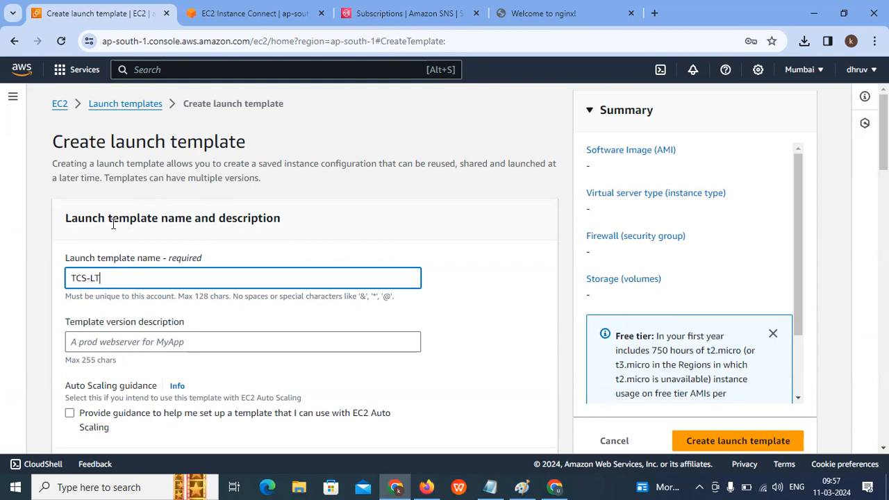
drag(101, 277, 64, 278)
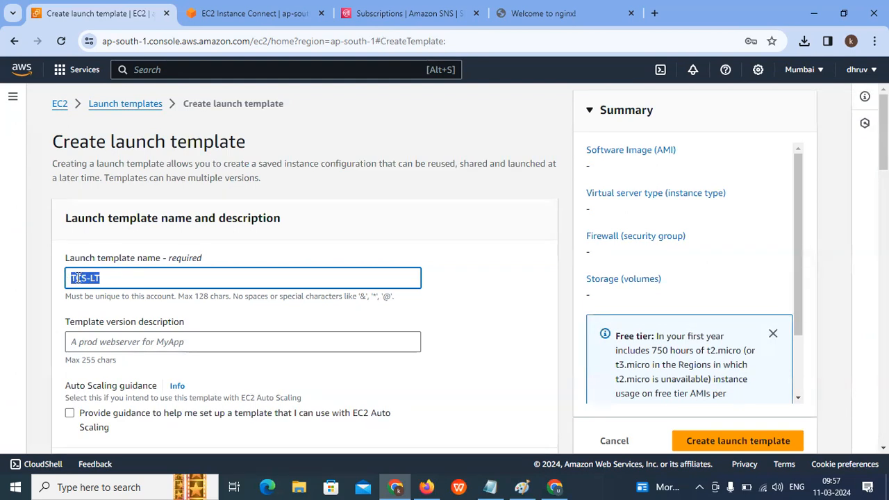
right_click(76, 278)
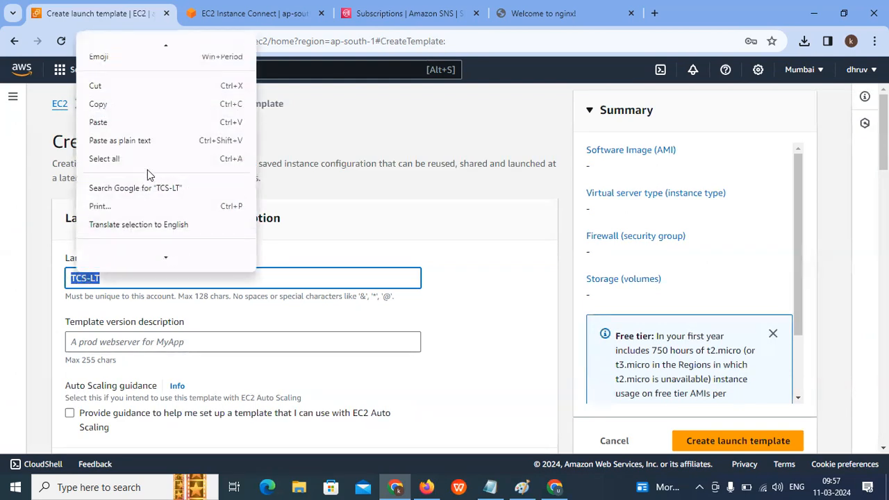
click(129, 107)
click(108, 339)
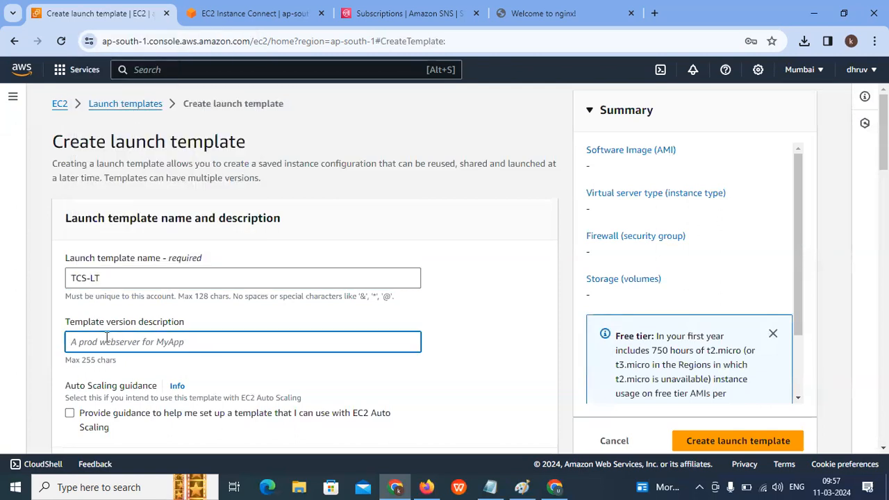
key(ctrl+v)
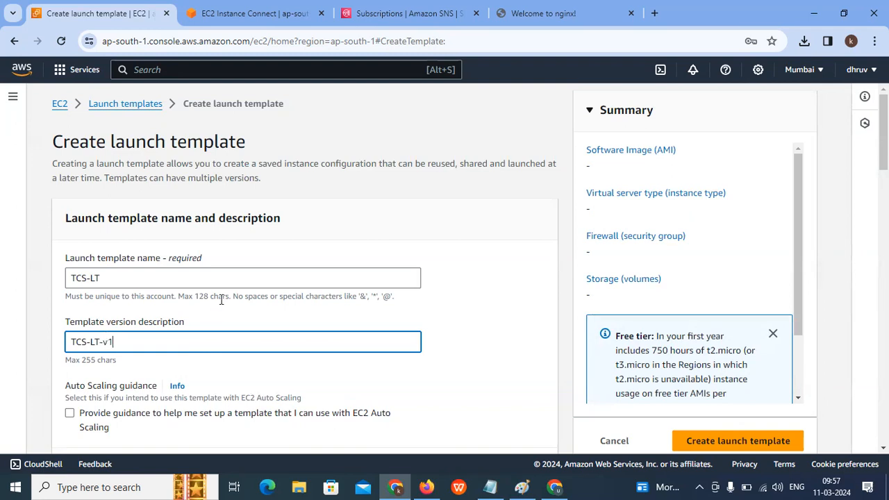
- Choose the self-owned TCS-Bakup-Server AMI as the launch template's machine image
scroll(189, 293, down, 5)
scroll(180, 288, down, 2)
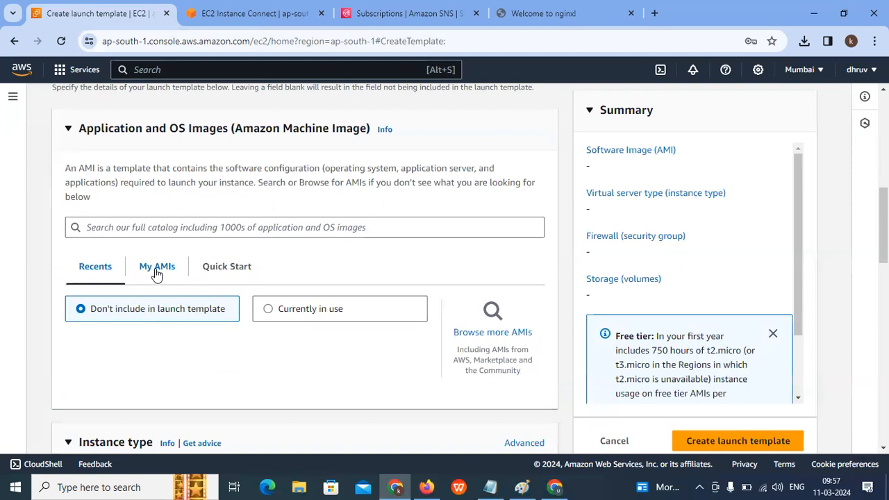
scroll(155, 274, down, 1)
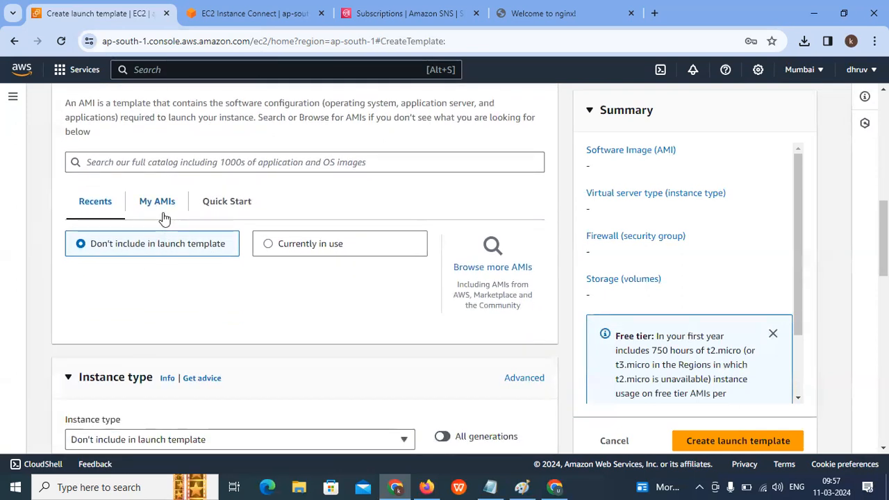
click(163, 216)
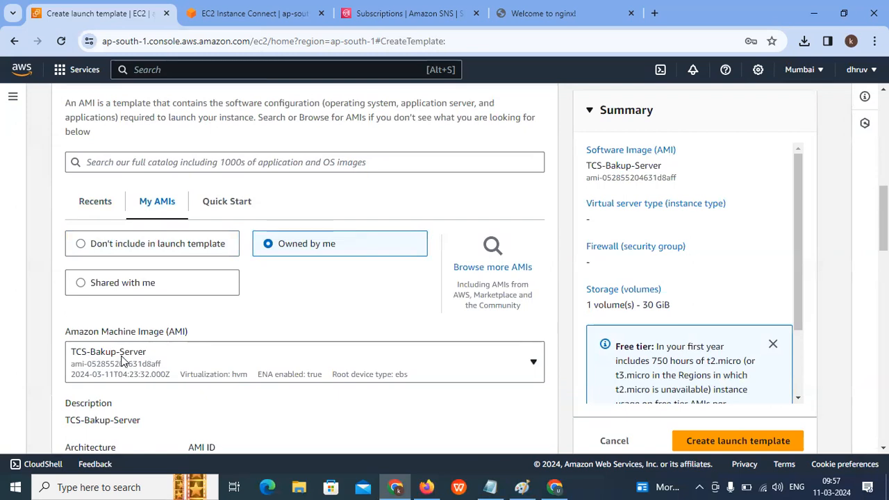
- Set the launch template's instance type to t2.micro
scroll(114, 357, down, 4)
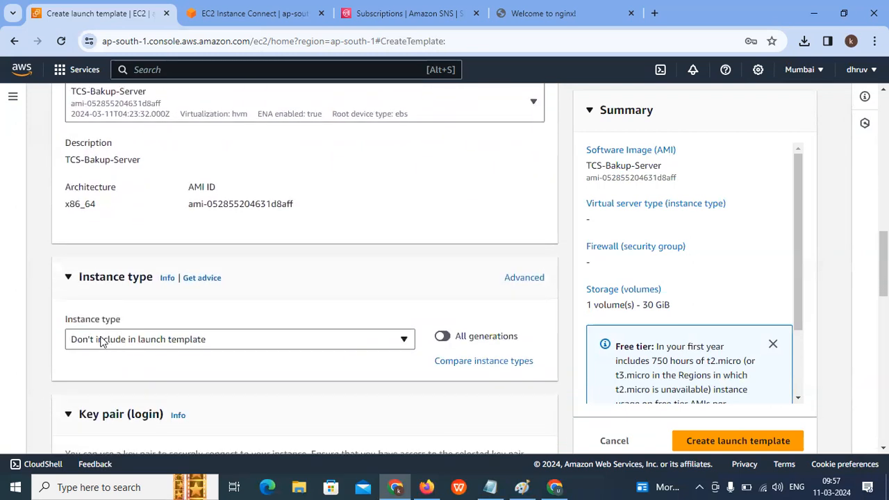
click(135, 339)
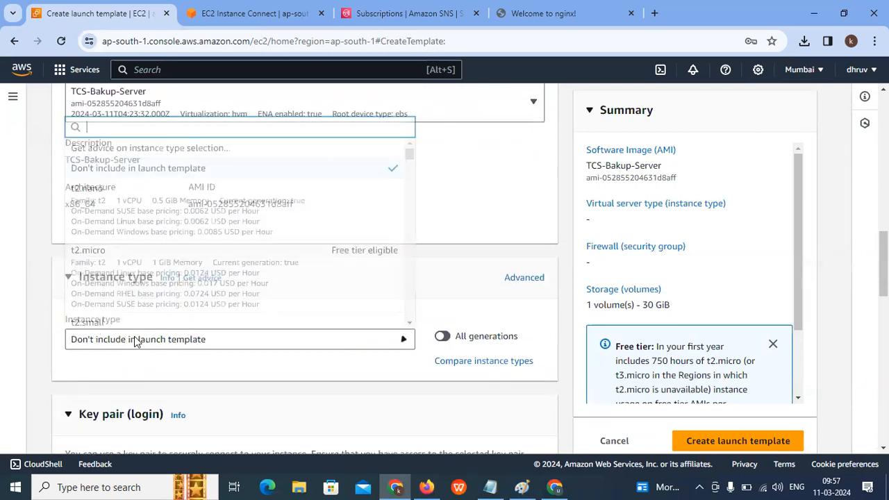
click(105, 271)
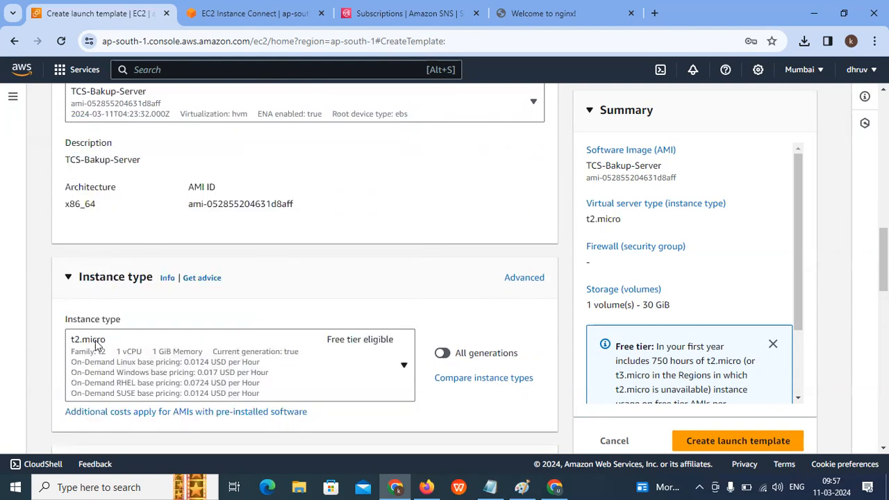
- Select tcs-key as the launch template's login key pair and go on to the network settings
scroll(107, 344, down, 4)
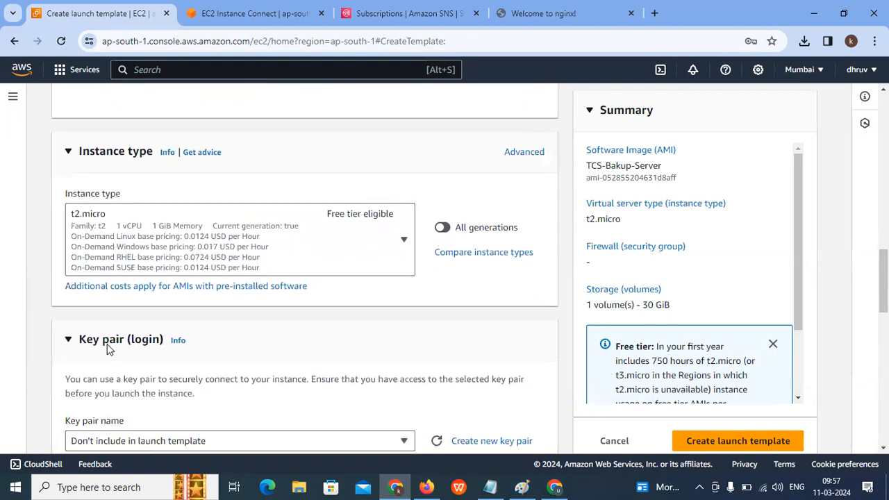
click(118, 315)
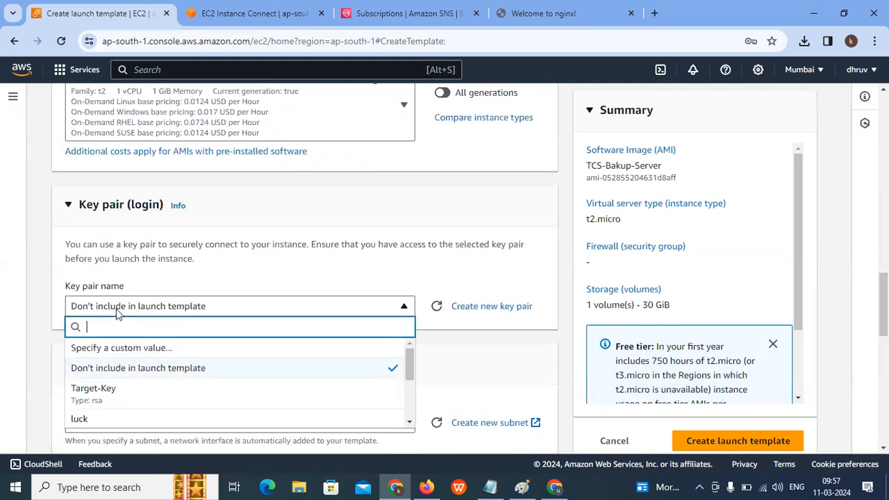
scroll(101, 385, down, 2)
scroll(93, 396, down, 3)
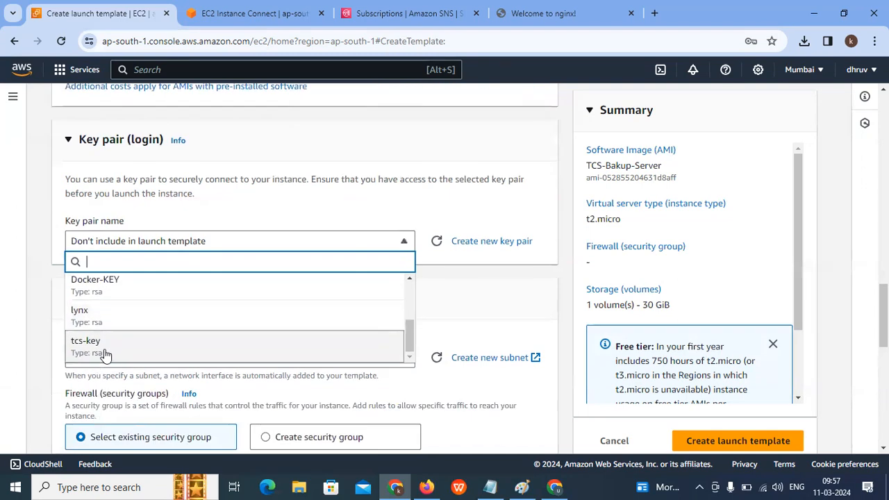
click(104, 357)
scroll(132, 306, down, 1)
scroll(132, 306, down, 1)
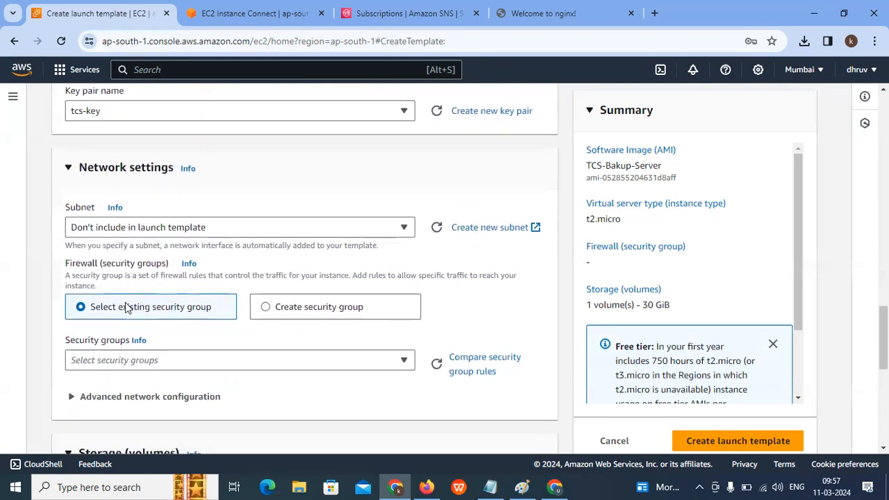
- Set the launch template's network to the ap-south-1a subnet and assign the existing security group TCS-SG
click(119, 229)
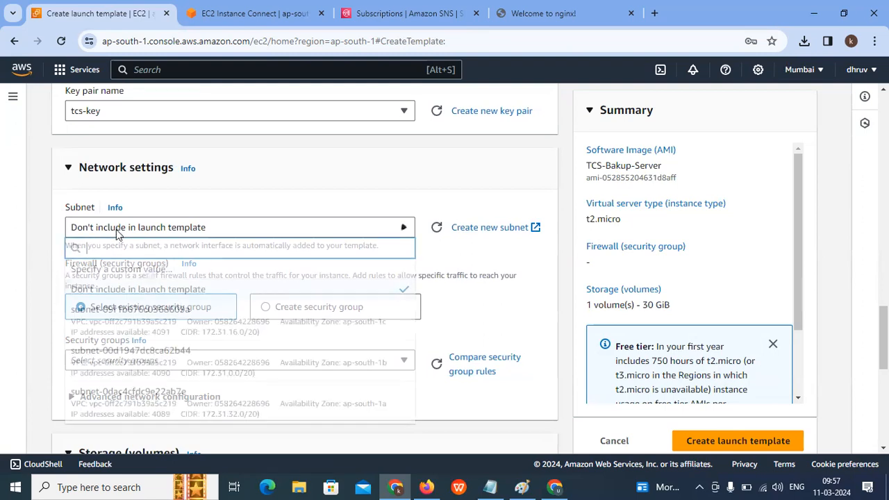
click(142, 401)
scroll(124, 349, down, 1)
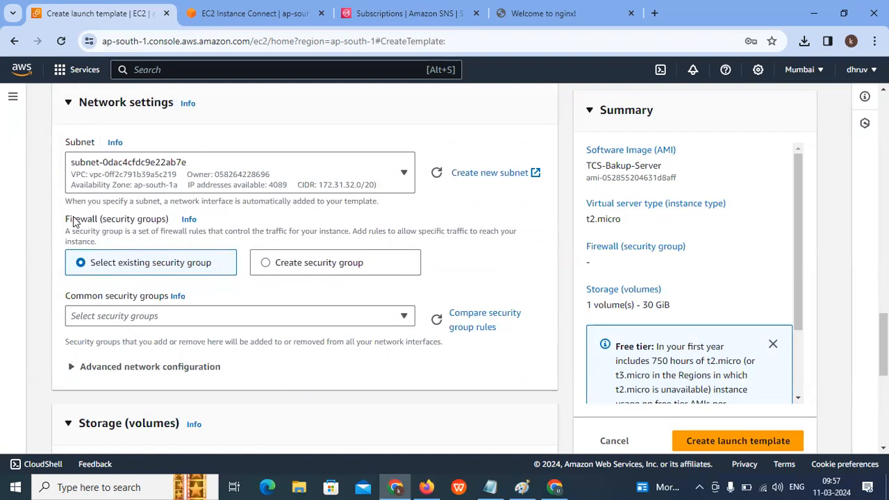
drag(65, 219, 174, 228)
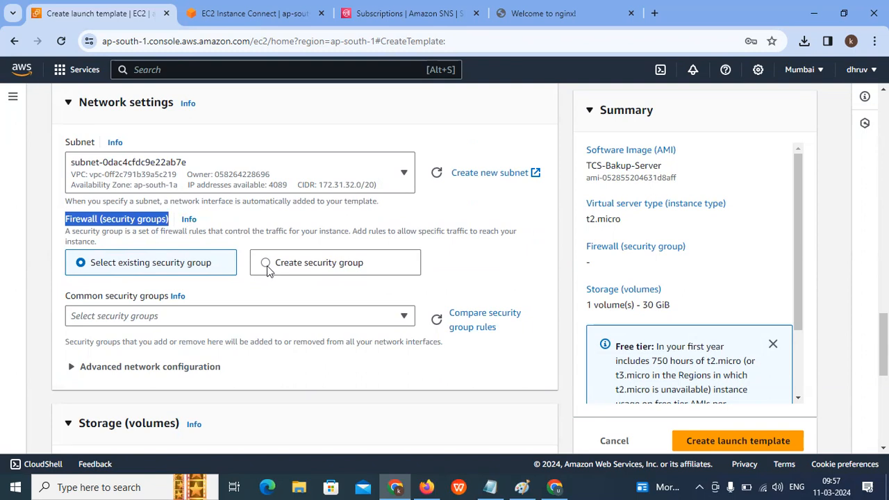
click(132, 316)
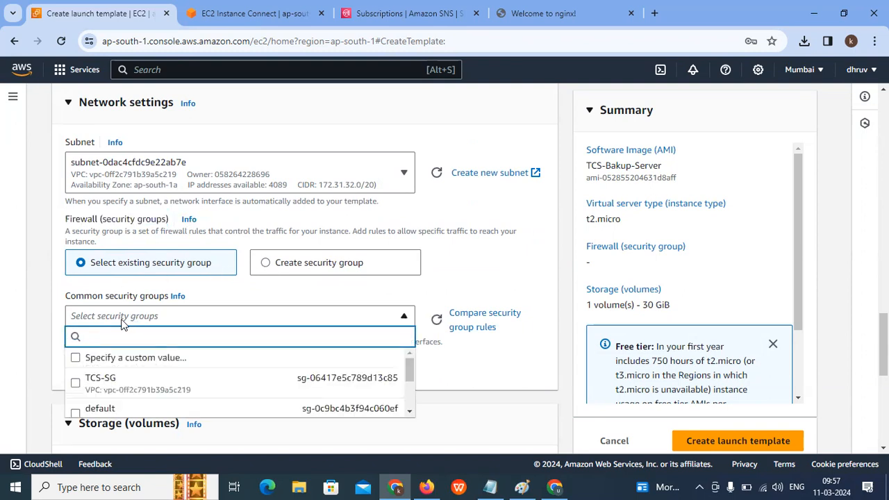
scroll(122, 324, down, 1)
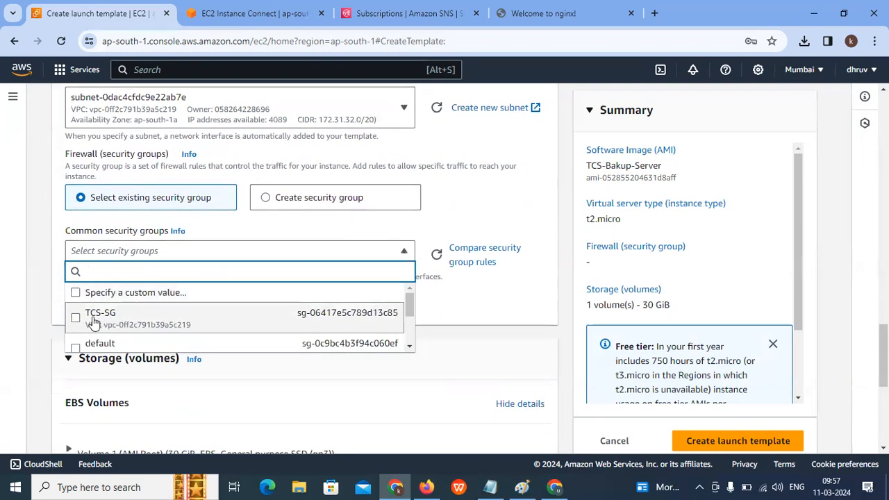
click(94, 321)
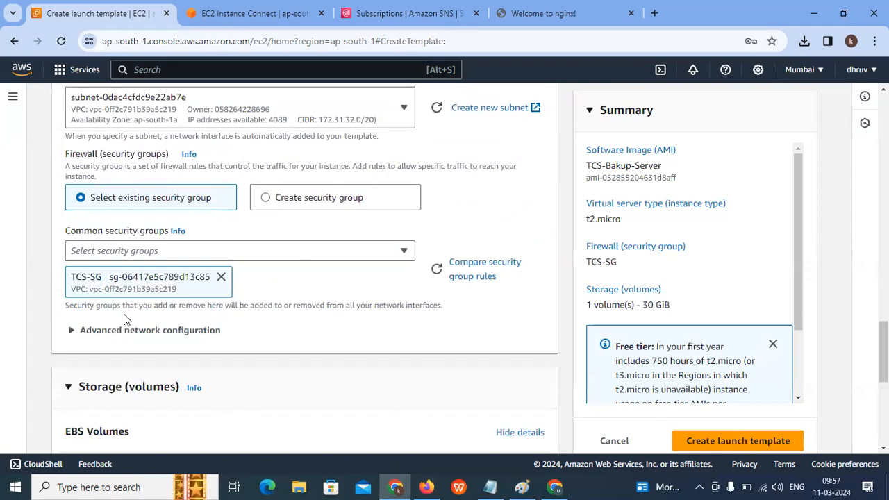
- Leave storage and tags at their defaults, create the launch template, and go to the launch templates list
scroll(118, 316, down, 2)
scroll(115, 315, down, 2)
scroll(115, 323, down, 2)
scroll(270, 306, up, 7)
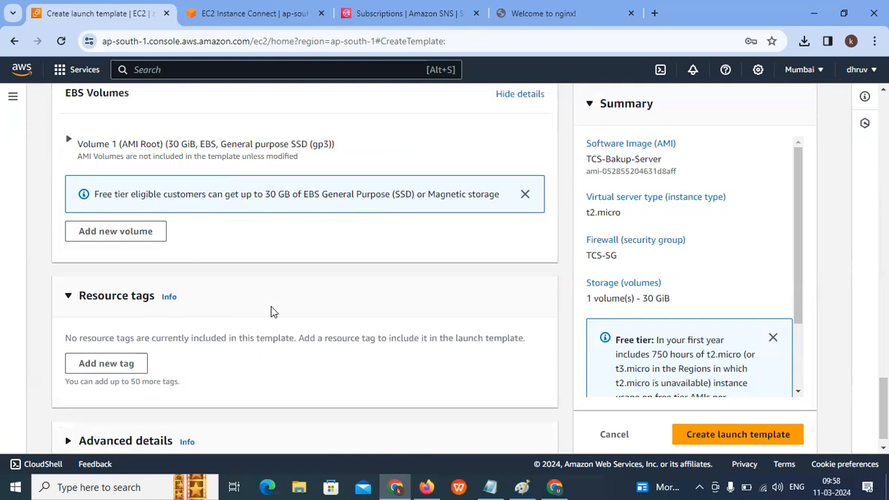
scroll(639, 422, down, 3)
click(697, 438)
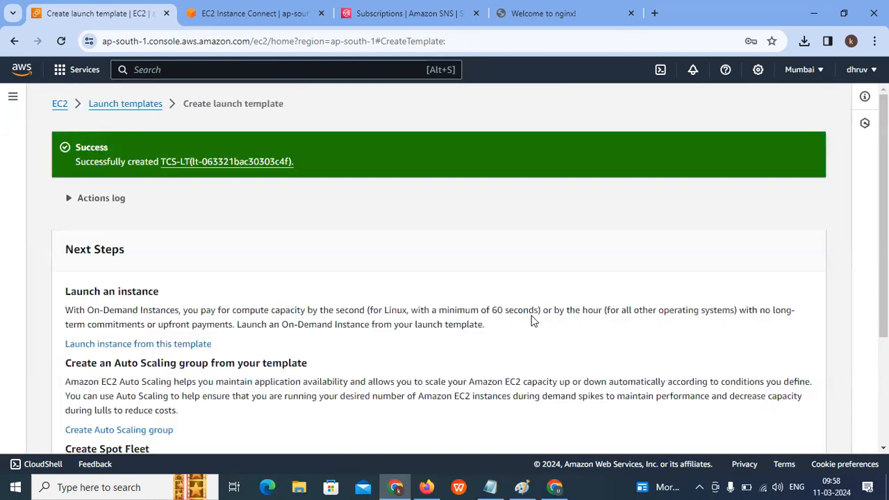
scroll(532, 317, down, 3)
click(703, 425)
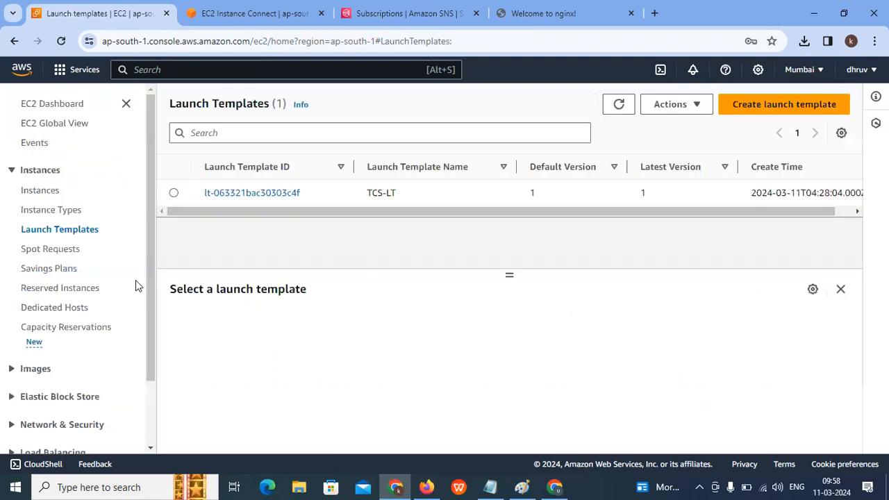
- Start creating an Auto Scaling group and name it TCS-ASG
click(9, 173)
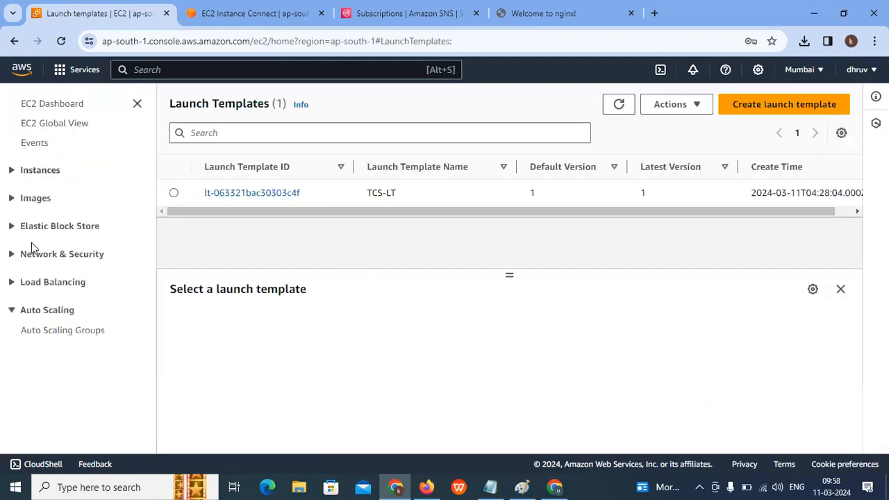
click(34, 337)
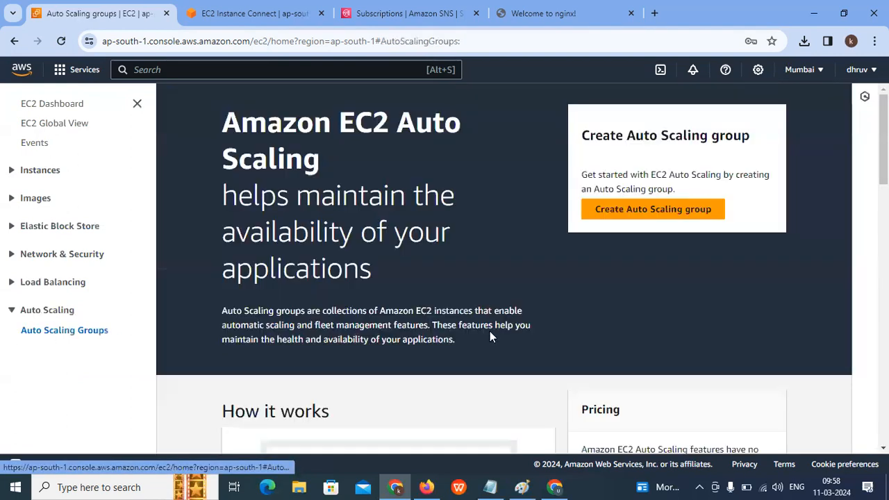
click(603, 217)
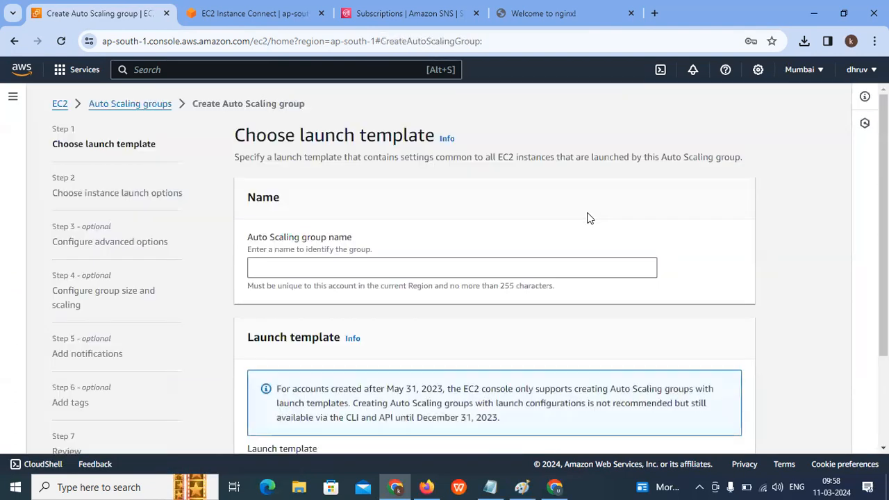
click(411, 267)
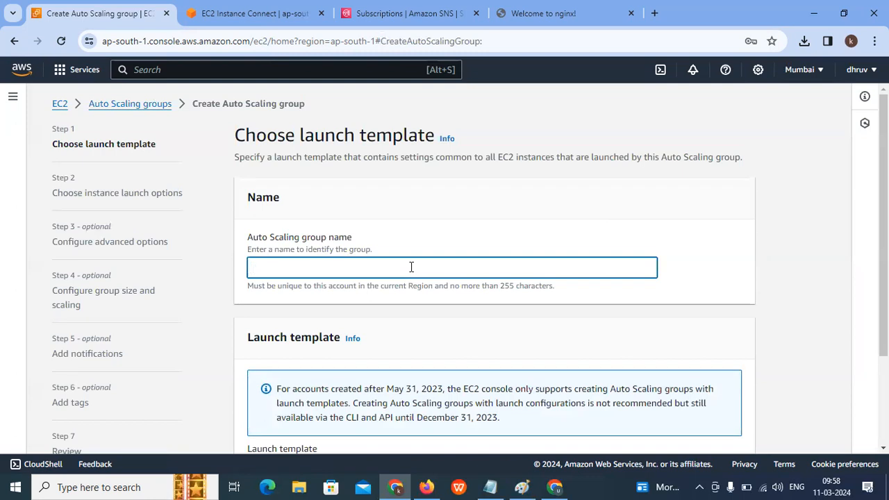
text(TCS-ASG)
drag(557, 292, 246, 278)
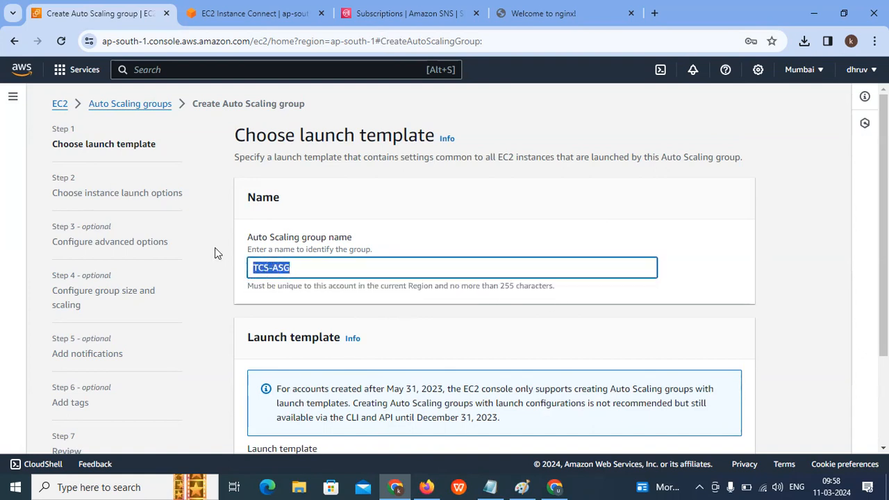
- Choose TCS-LT as the Auto Scaling group's launch template and continue to the instance launch options
scroll(243, 255, down, 2)
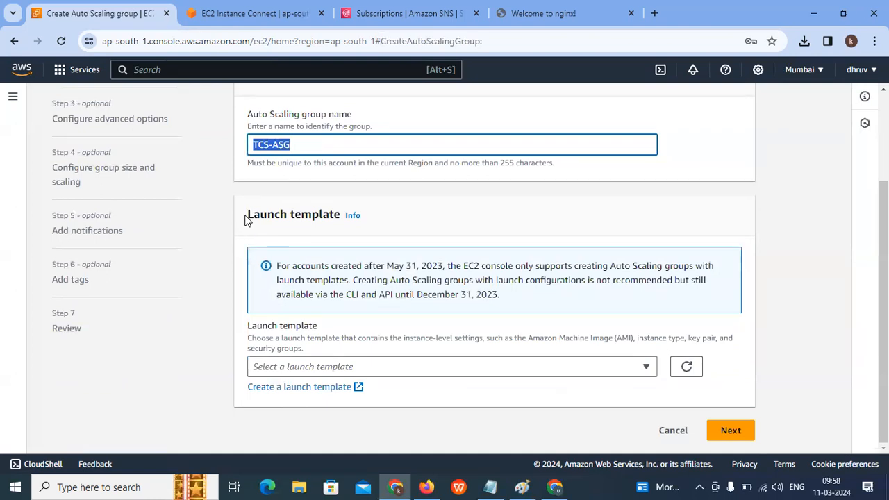
drag(245, 220, 322, 214)
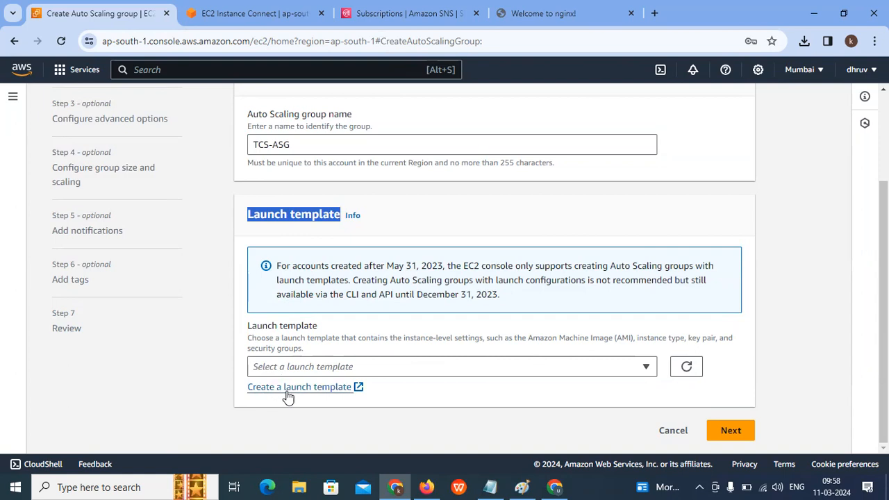
click(633, 375)
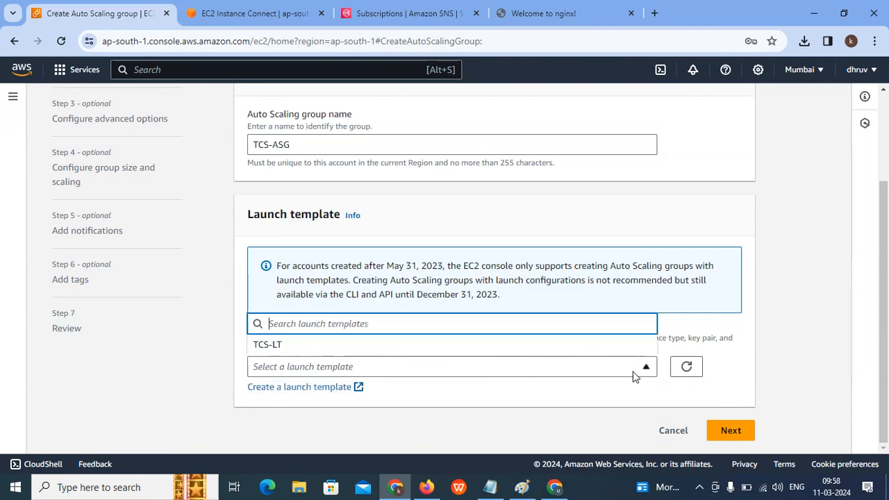
click(280, 346)
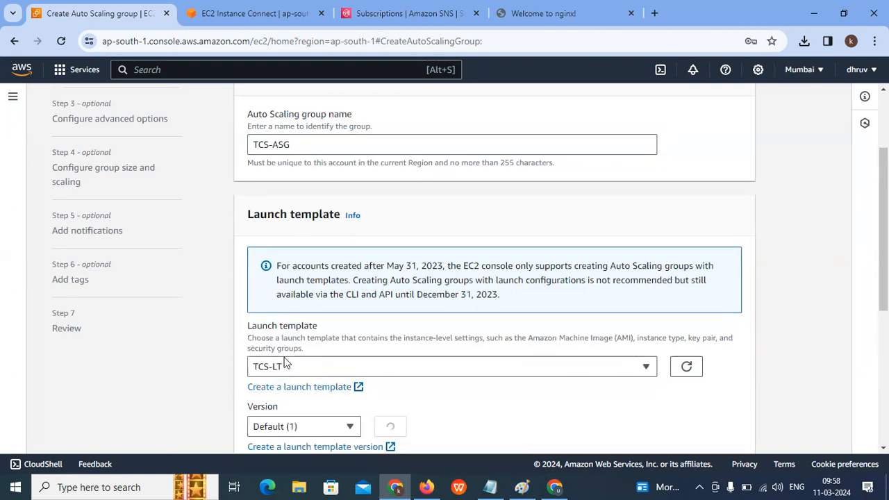
scroll(289, 361, down, 2)
scroll(281, 368, down, 2)
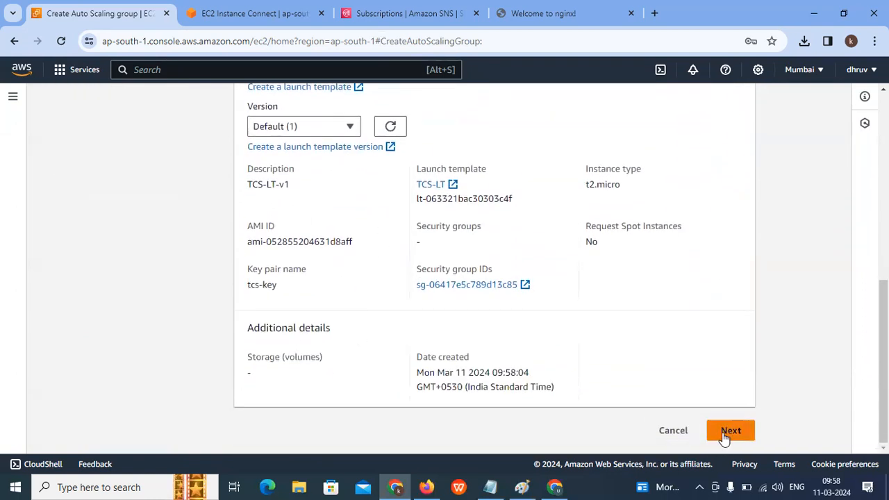
click(724, 434)
- Keep the Default-B VPC, select the ap-south-1a, ap-south-1b and ap-south-1c subnets, and continue to the advanced options
scroll(335, 239, down, 3)
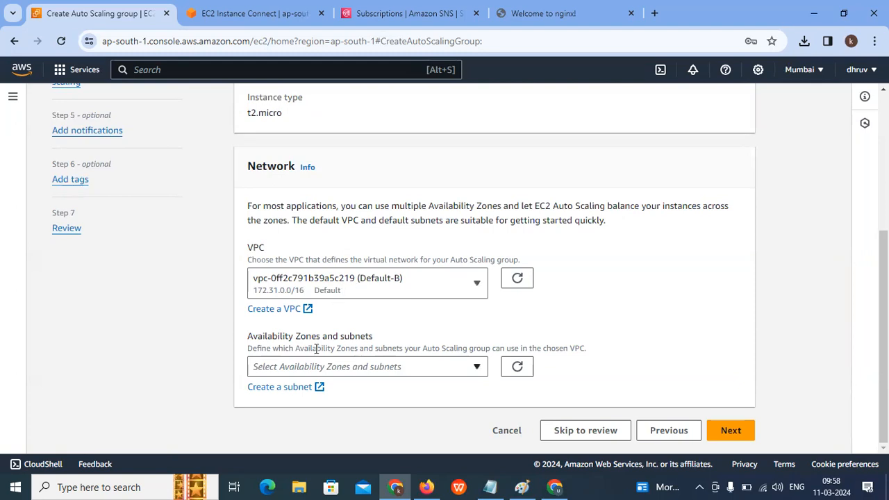
click(366, 293)
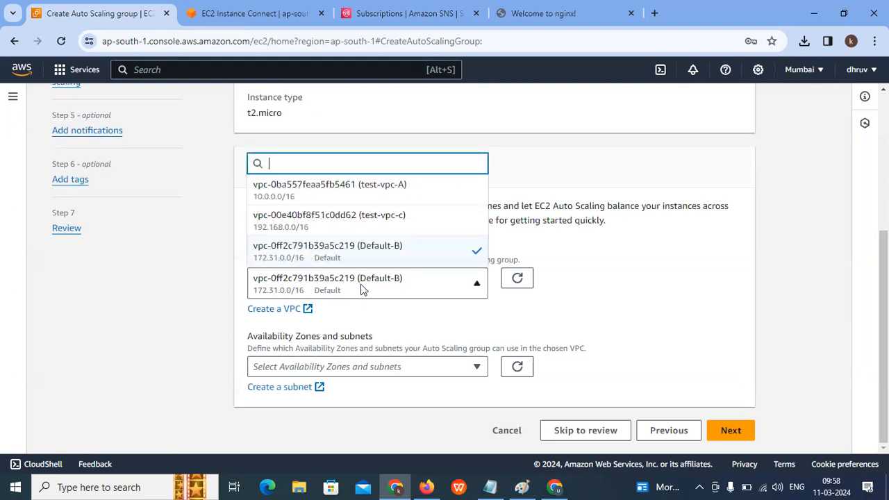
click(321, 285)
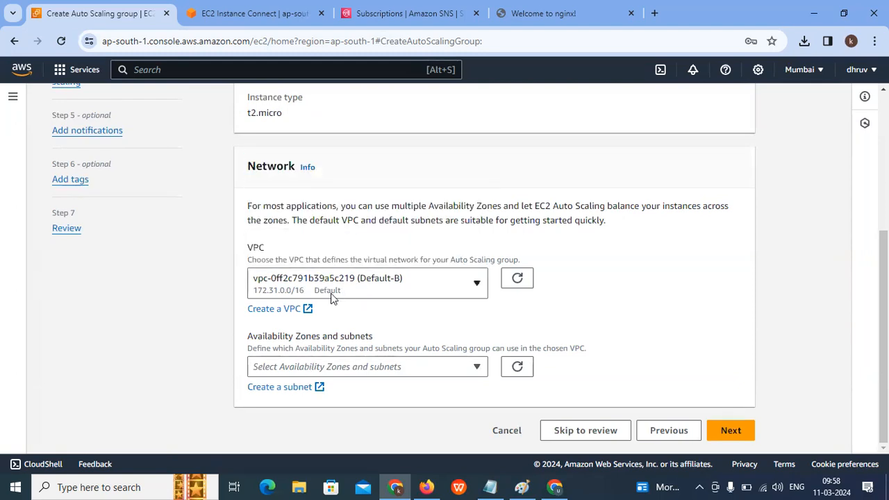
drag(254, 340, 353, 364)
click(351, 367)
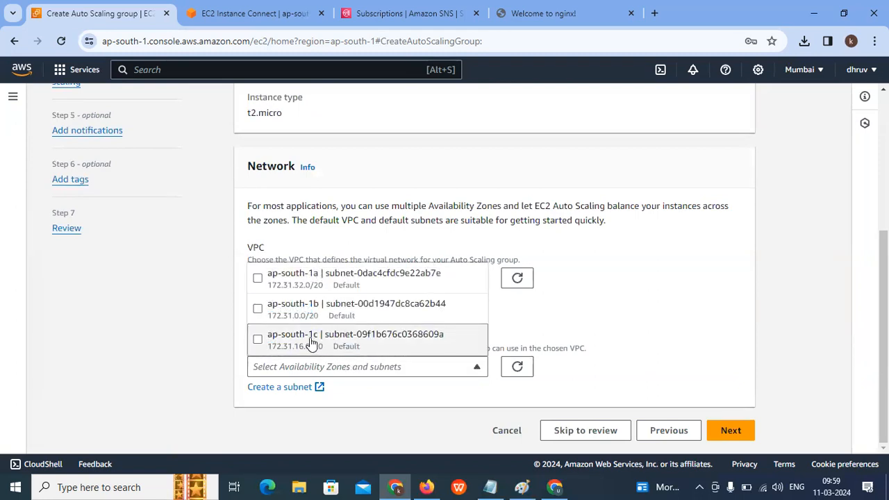
click(257, 281)
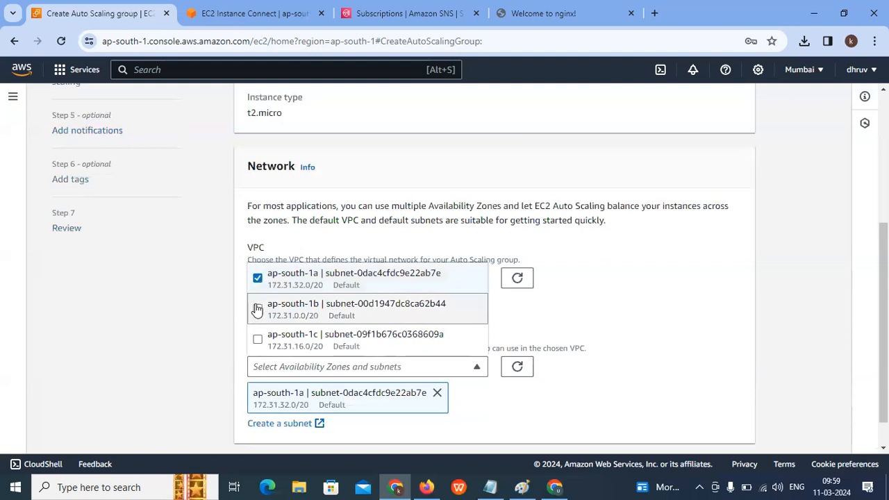
click(256, 309)
click(257, 339)
click(587, 312)
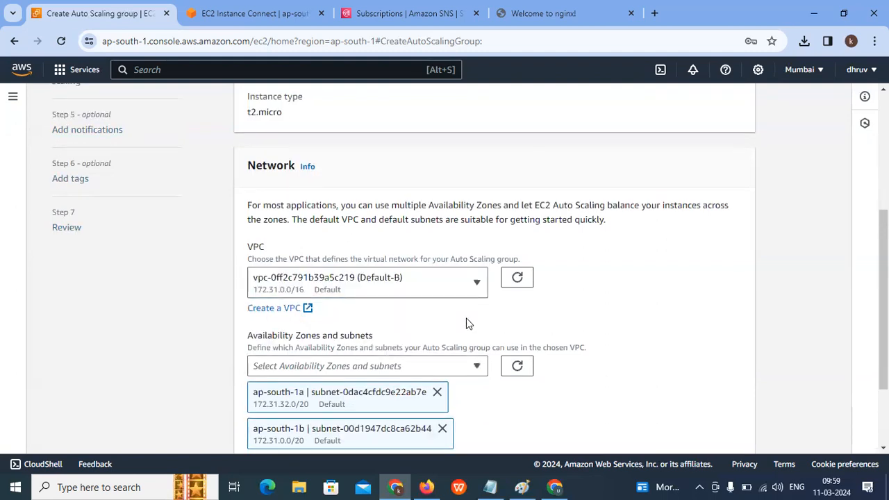
scroll(466, 323, down, 2)
scroll(292, 296, down, 1)
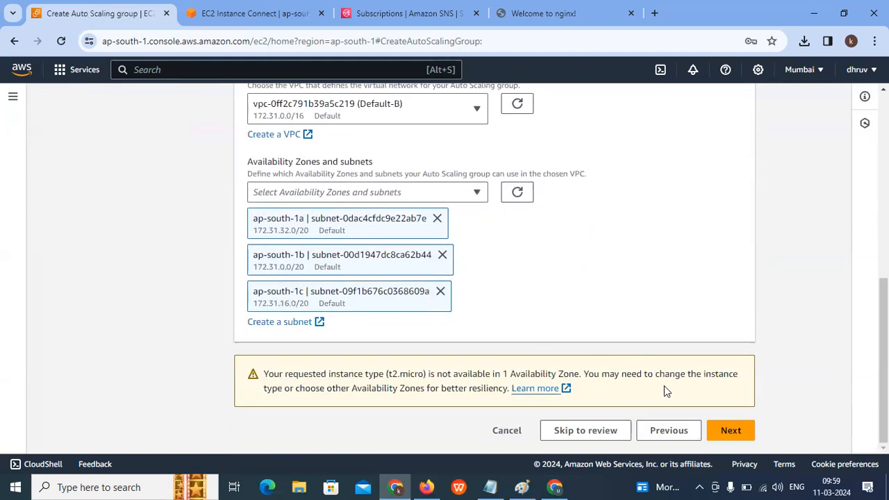
click(730, 429)
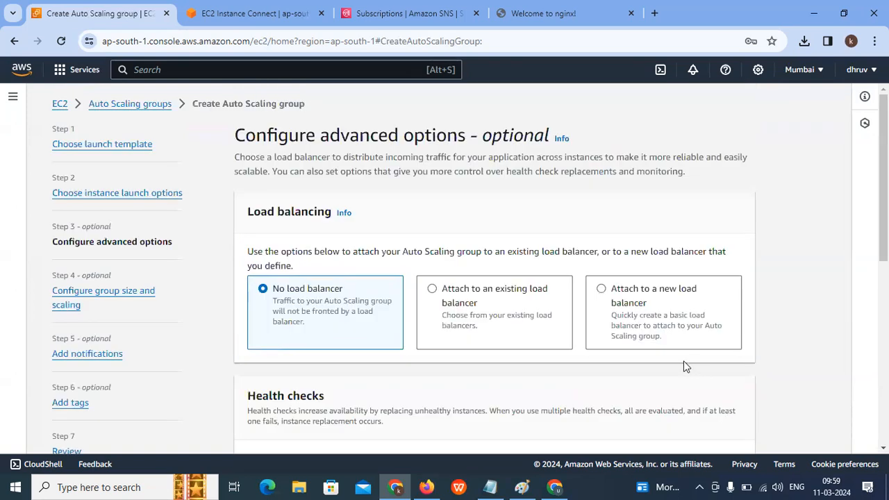
- Try the existing and new load balancer options, and return to No load balancer
click(426, 295)
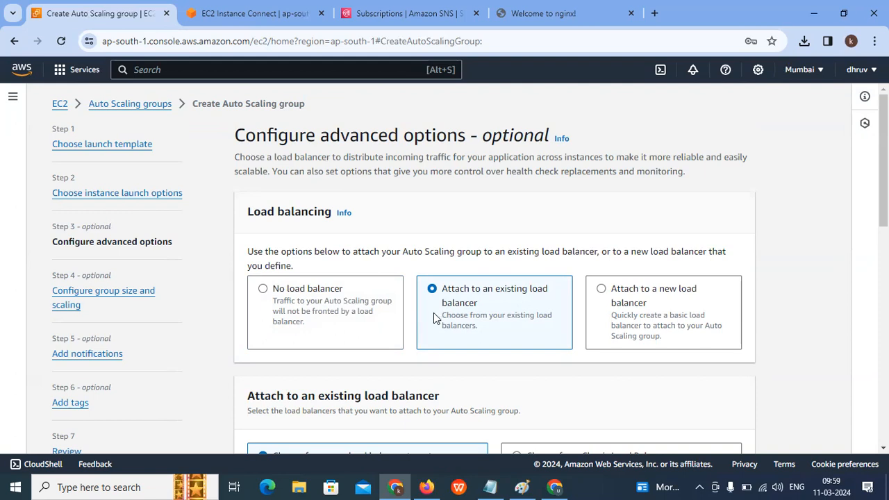
click(601, 289)
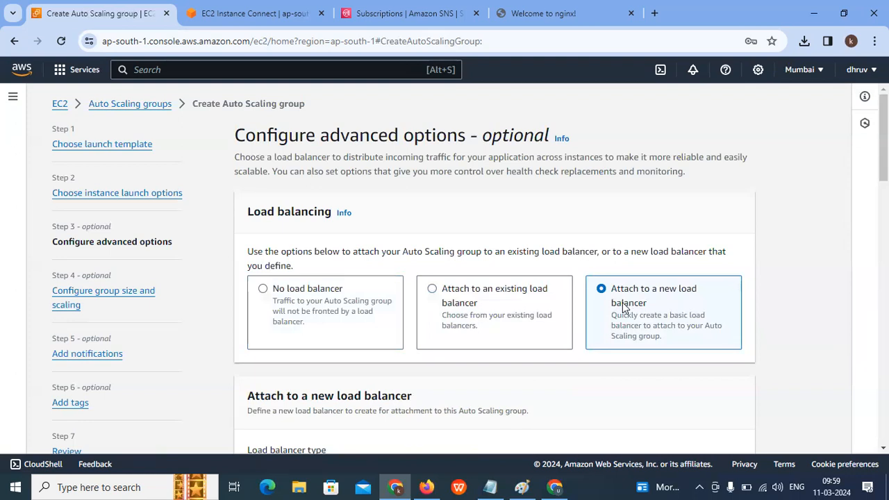
click(264, 290)
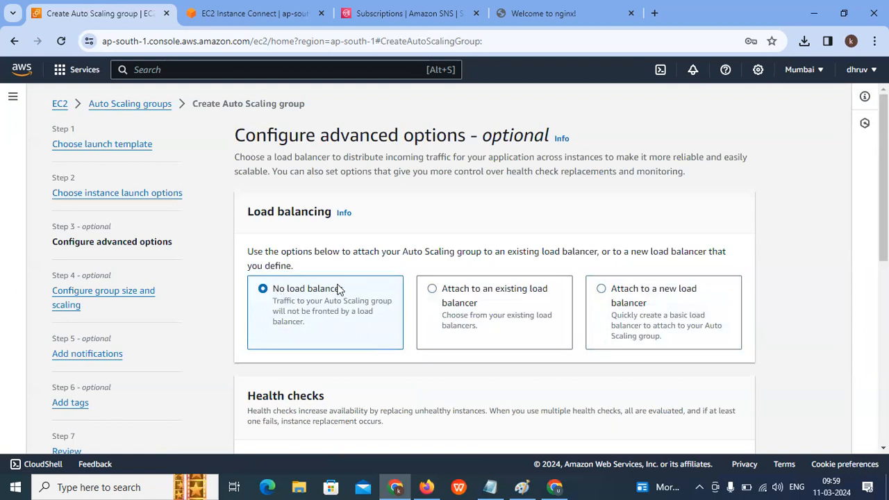
- Keep the default health check and monitoring settings, continue to group size and scaling, and review the capacity limits
scroll(324, 303, down, 5)
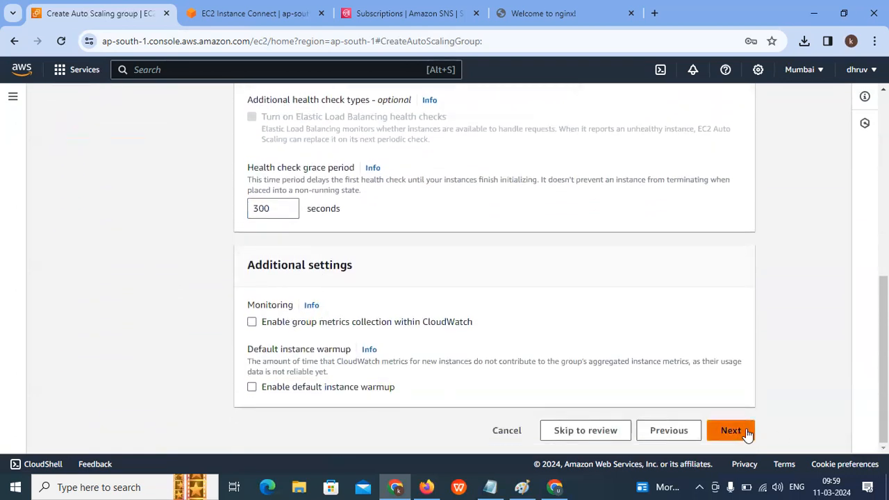
click(732, 438)
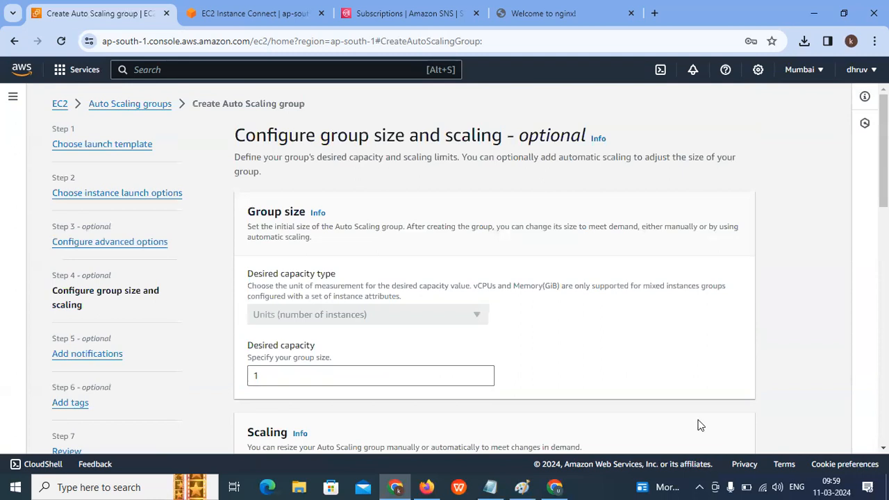
scroll(700, 425, down, 3)
scroll(700, 425, down, 1)
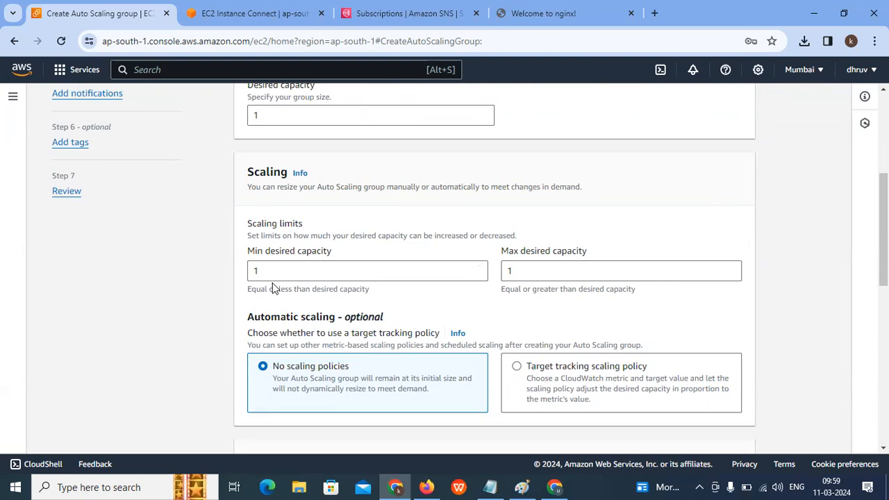
scroll(265, 285, up, 2)
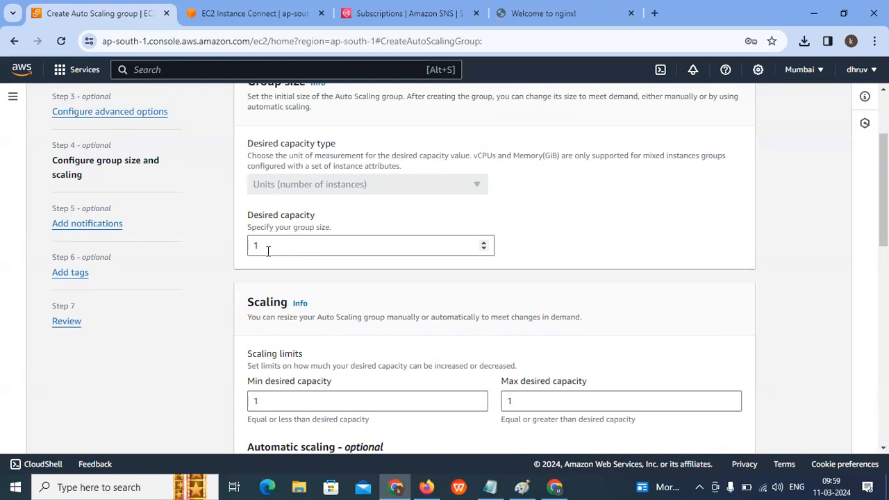
- Switch to Paint and add red brush strokes beside the cloud's VM, below the A.S.G box and under the cloud's lower label
click(524, 487)
scroll(410, 196, up, 4)
mouse_move(461, 176)
mouse_down()
mouse_move(510, 208)
mouse_move(491, 214)
mouse_up()
scroll(333, 325, down, 3)
drag(300, 320, 410, 296)
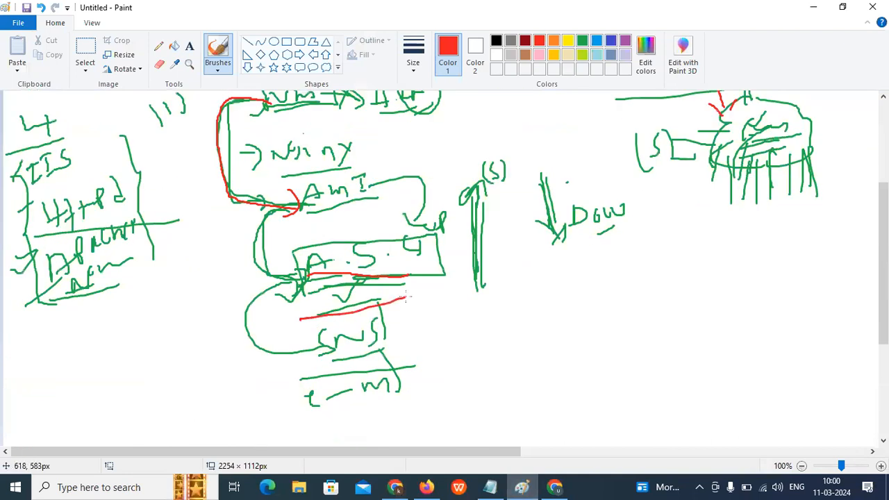
scroll(409, 296, up, 3)
mouse_move(507, 222)
mouse_down()
mouse_move(512, 244)
mouse_move(523, 227)
mouse_up()
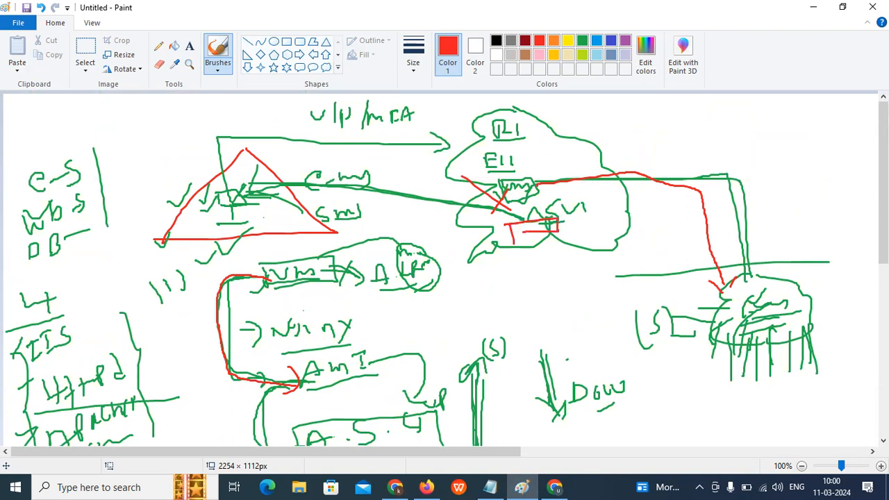
- Return to the Auto Scaling group wizard in Chrome, keep all capacities at 1 with No policy, and continue to notifications
click(395, 487)
click(271, 246)
click(290, 393)
click(525, 401)
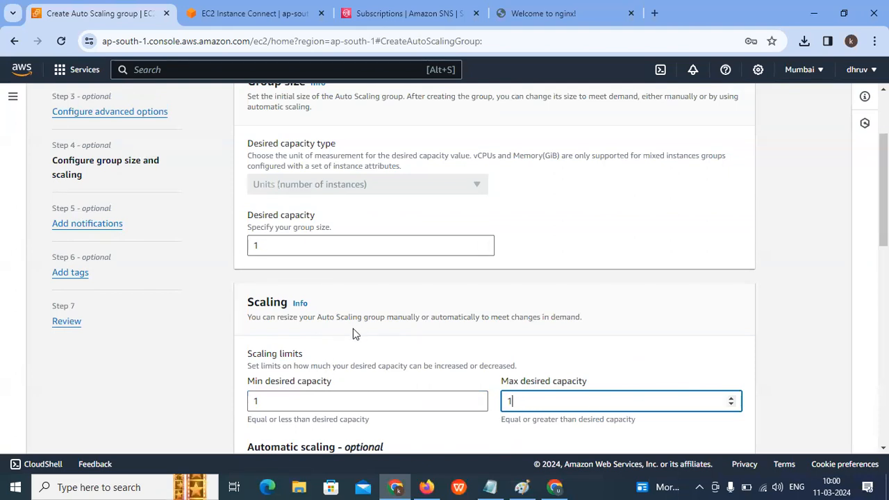
scroll(351, 334, down, 8)
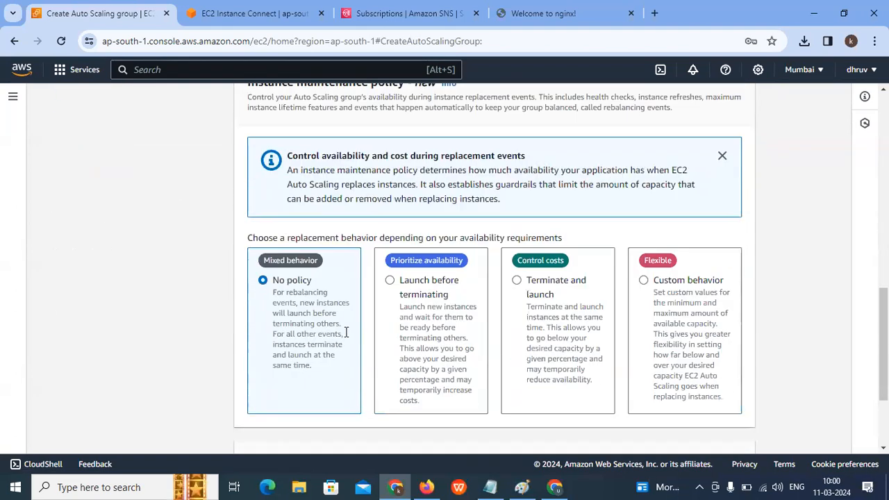
scroll(347, 335, down, 1)
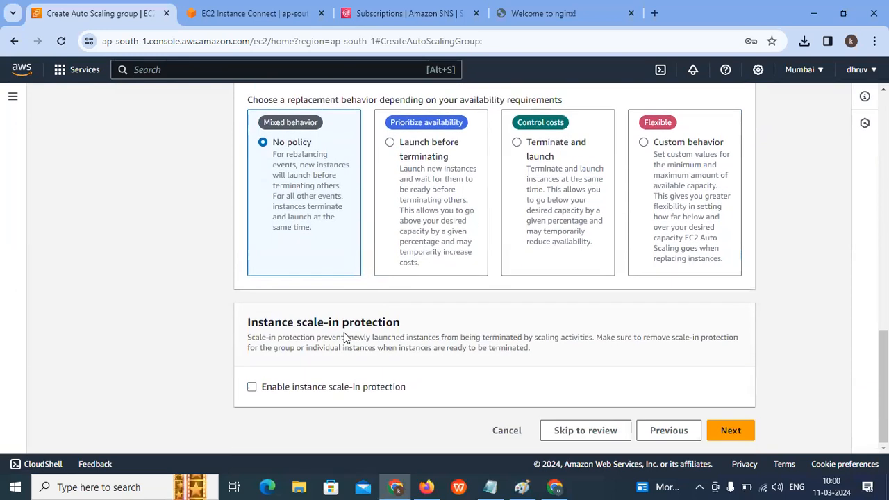
click(726, 429)
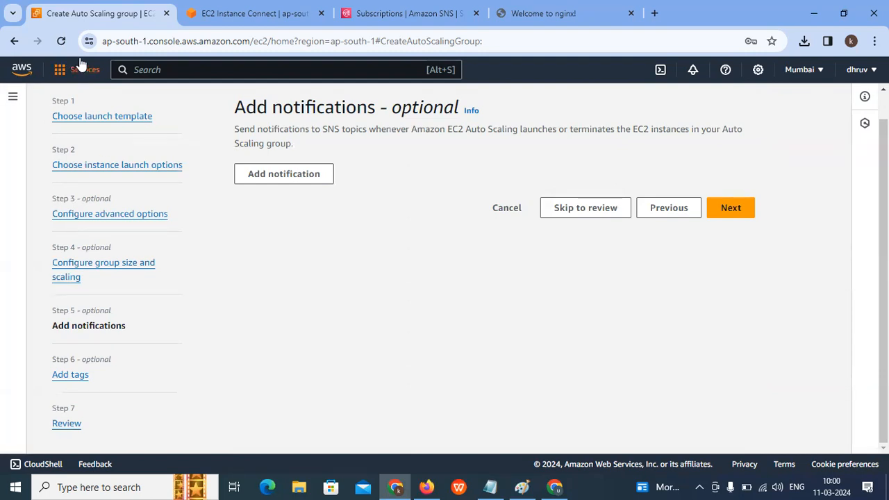
- Add a notification using the FlipKart-Notification-Service SNS topic with all four event types, and continue to tags
click(244, 179)
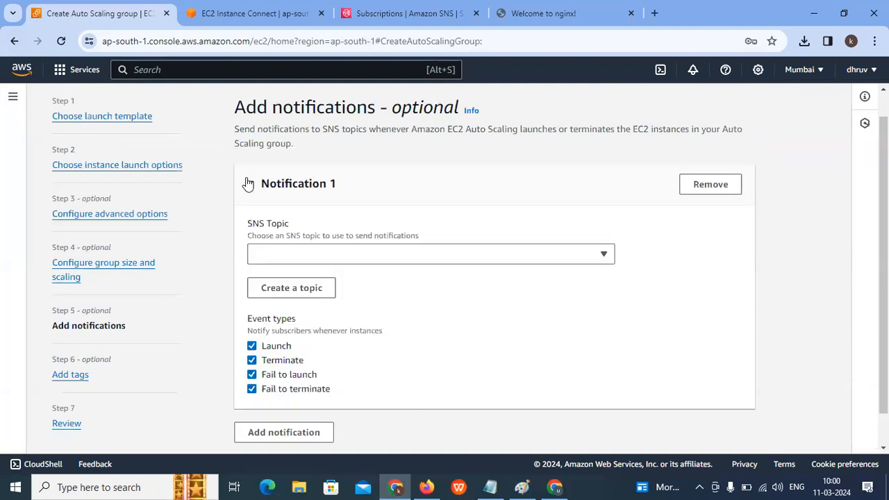
drag(247, 224, 279, 221)
click(290, 251)
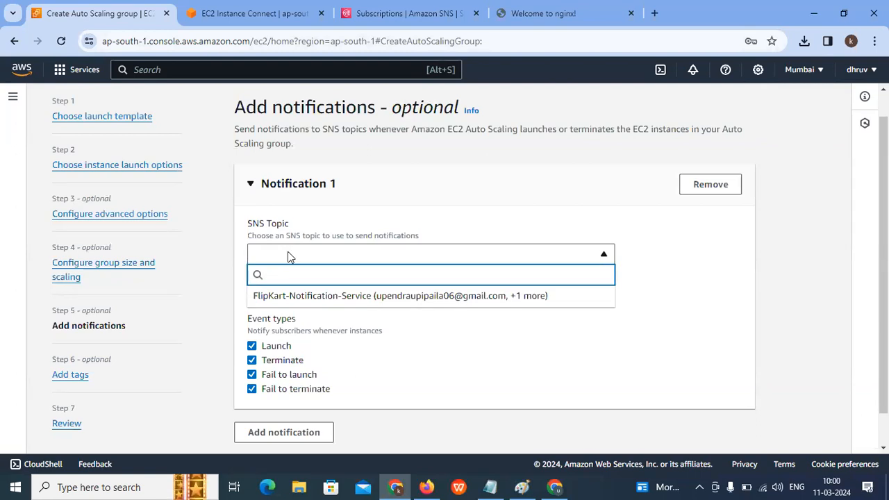
click(283, 300)
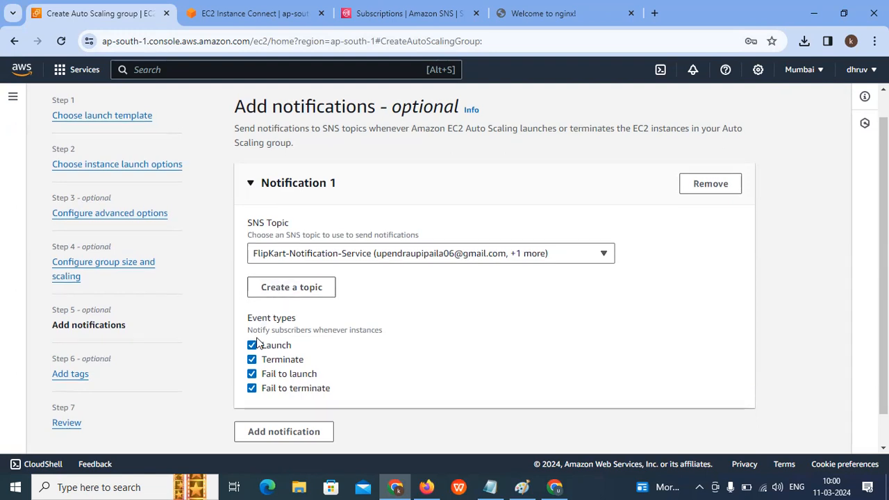
scroll(256, 342, down, 1)
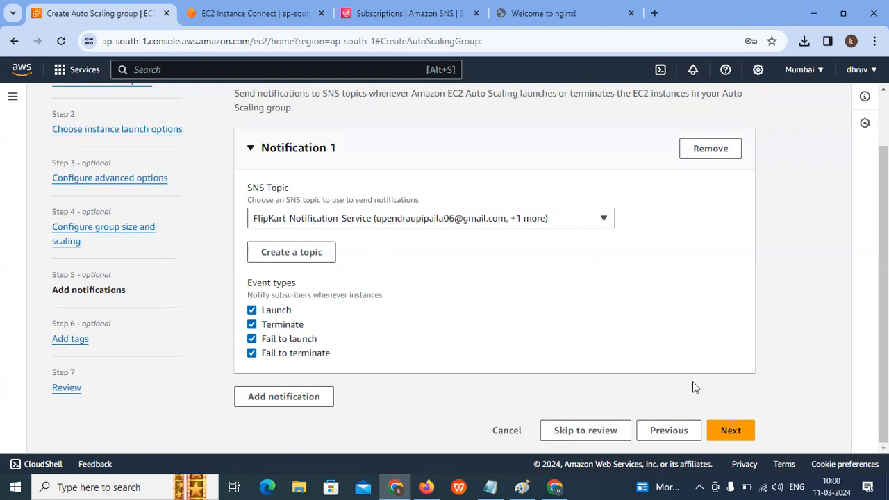
click(728, 430)
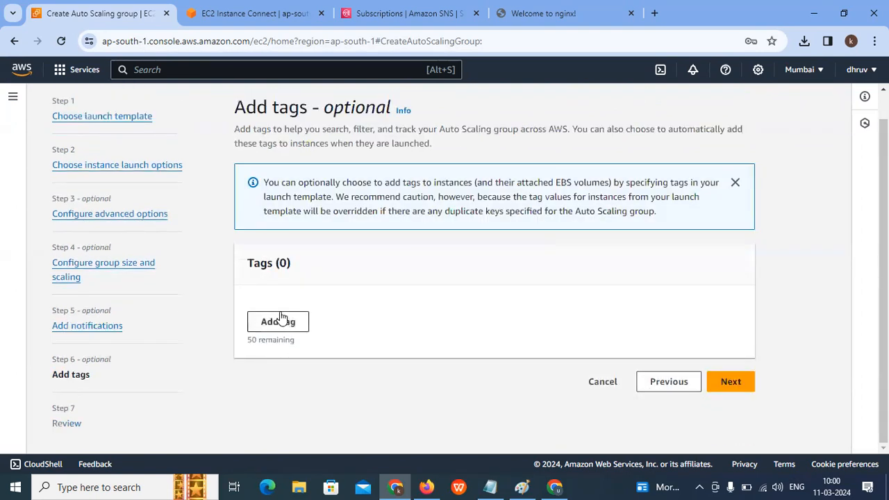
- Add a tag with the key Name and the value TCS-ASG-Server
drag(245, 270, 302, 269)
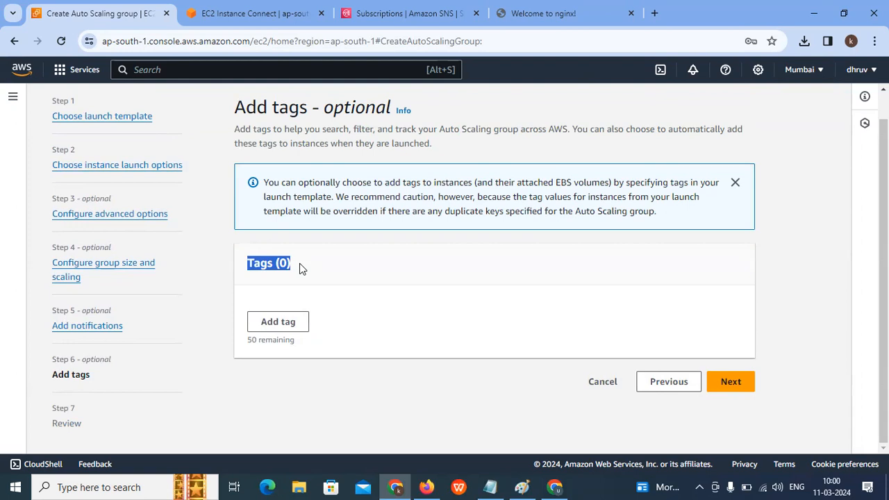
click(273, 319)
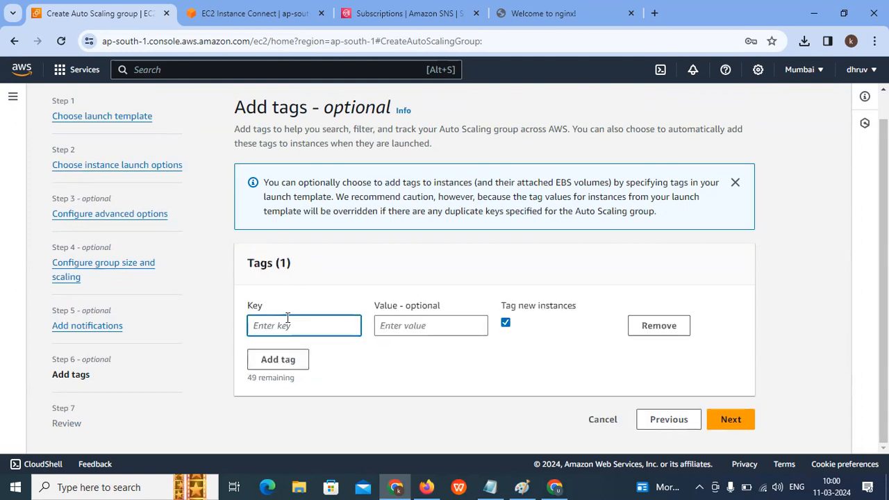
text(Name)
click(425, 320)
text(TCS-ASG-Server)
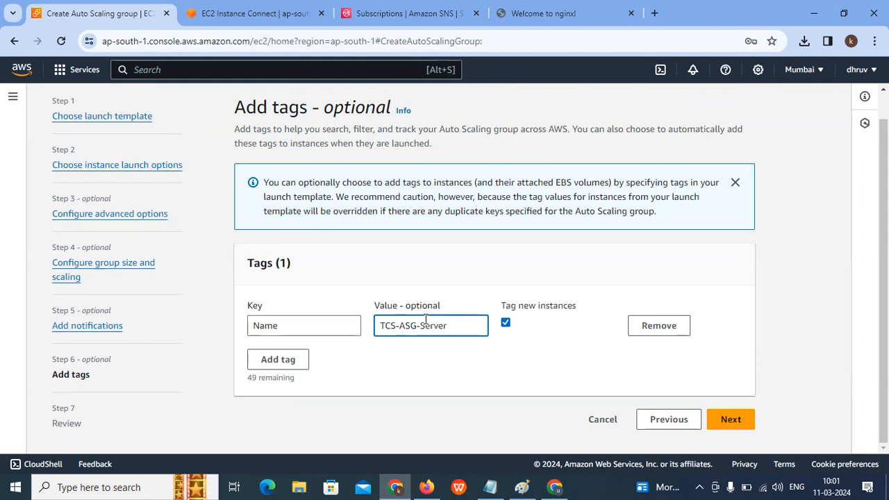
- Continue to the review page, check the settings, and create the Auto Scaling group
click(722, 419)
scroll(635, 332, down, 20)
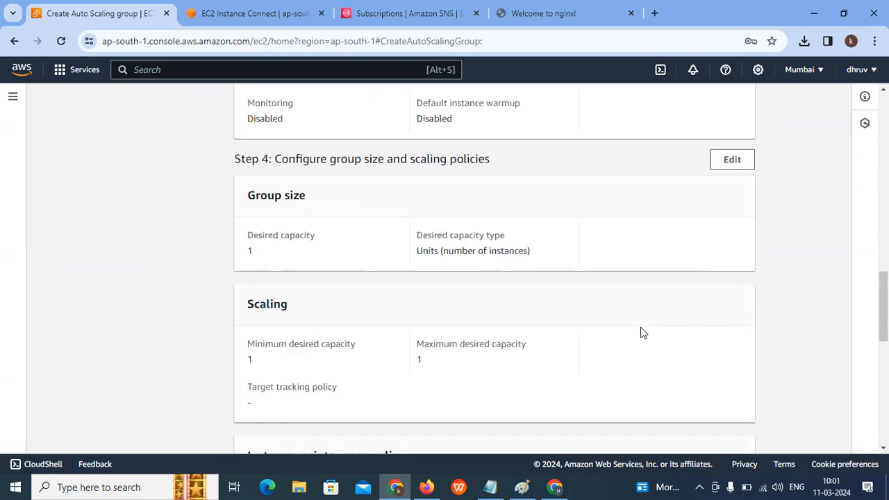
click(680, 428)
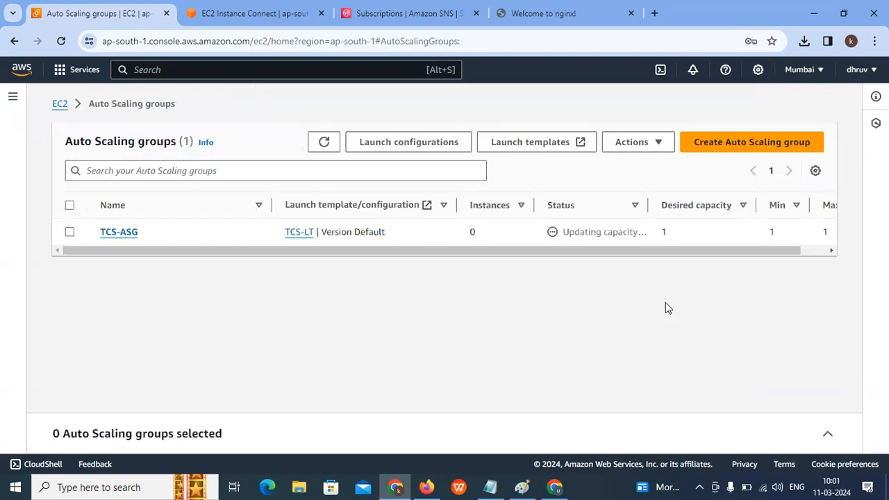
- Check the TCS-ASG group's instance count and desired capacity, and view the EC2 instances list
click(60, 104)
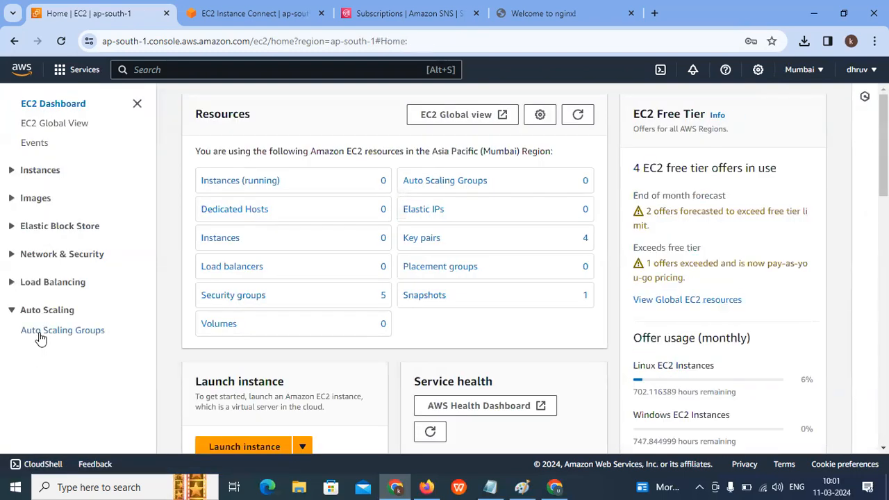
click(39, 333)
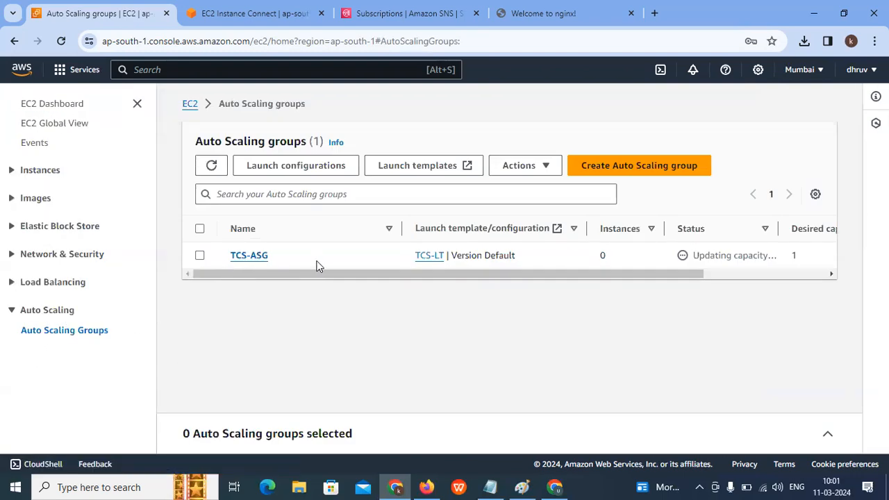
double_click(603, 254)
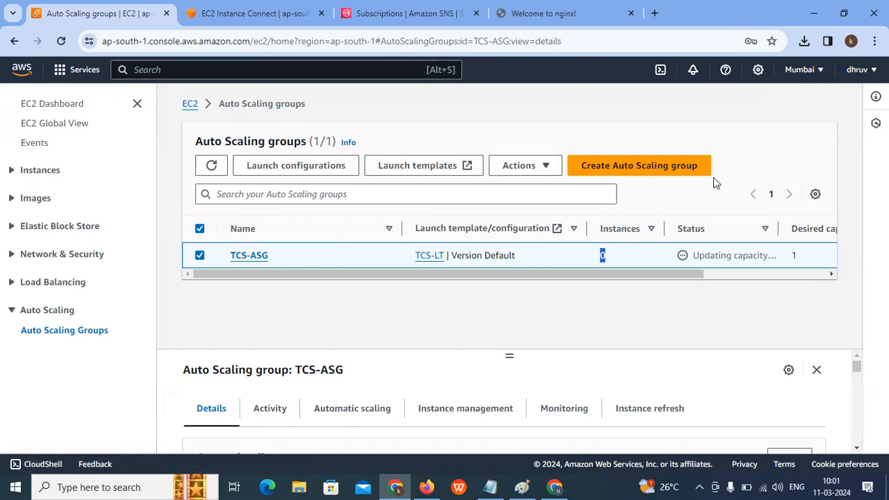
click(235, 260)
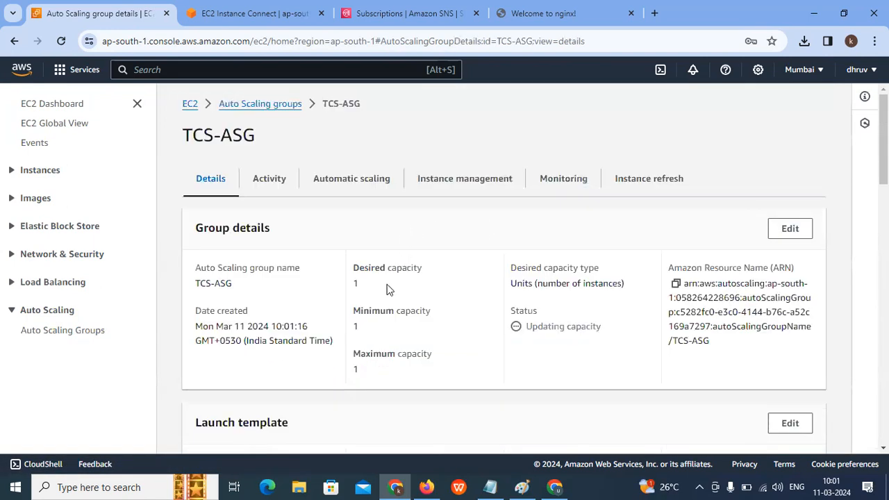
drag(363, 287, 332, 283)
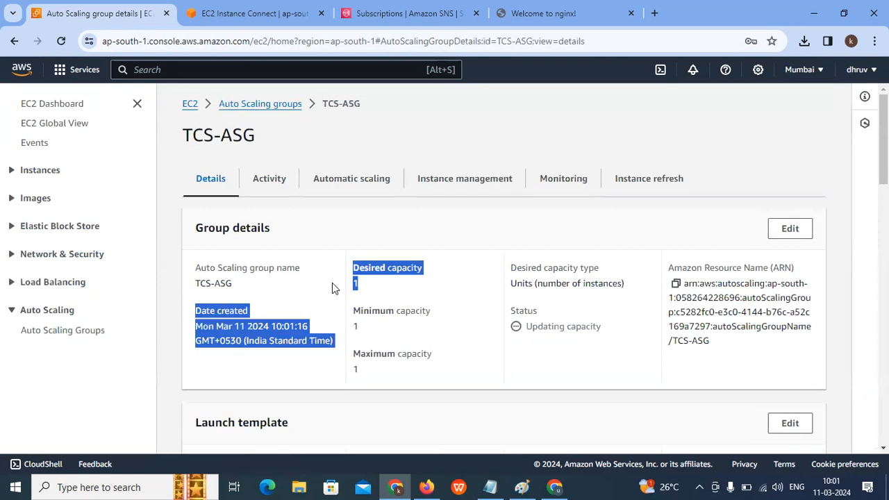
click(10, 171)
click(31, 191)
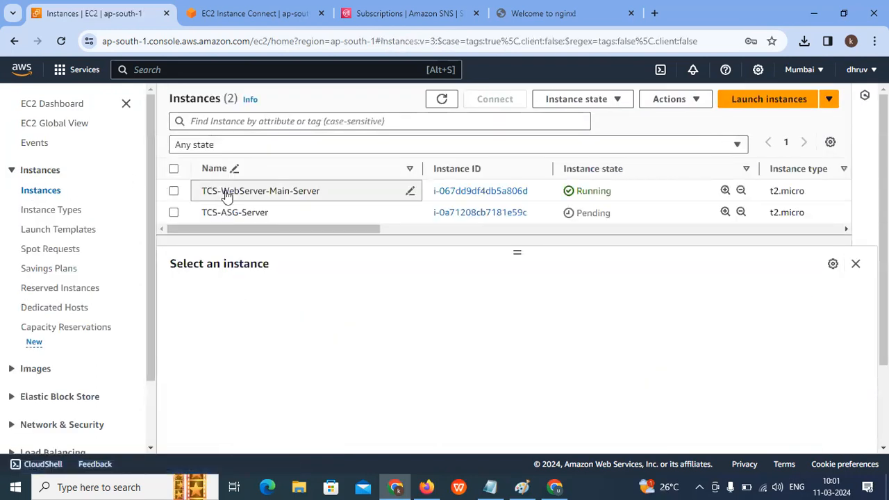
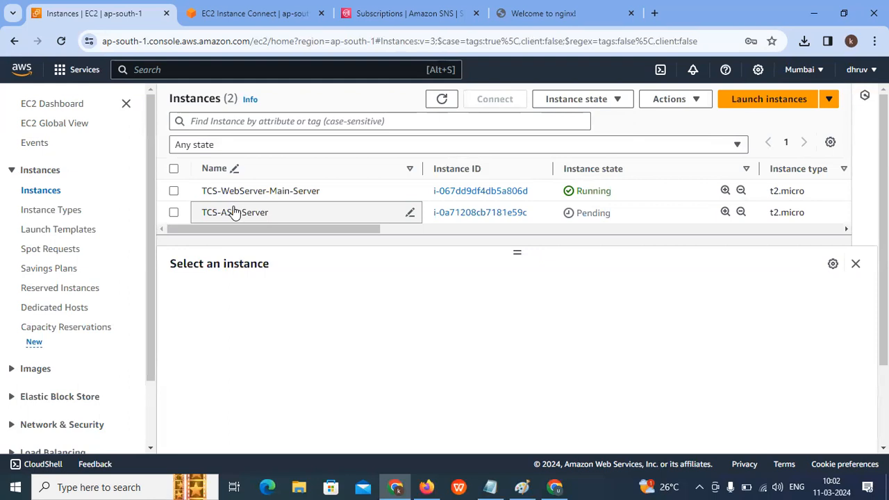
- Switch to Paint and frame the (S) and VM sketch with a red rectangle, adding red handwritten marks in and around it
click(521, 486)
scroll(544, 357, down, 3)
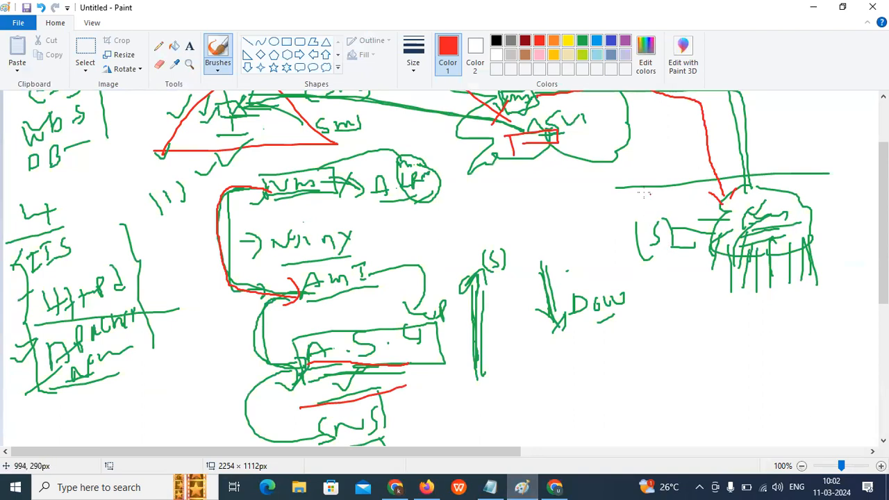
drag(617, 194, 622, 280)
mouse_move(611, 187)
mouse_down()
mouse_move(791, 178)
mouse_move(818, 223)
mouse_move(827, 262)
mouse_move(618, 290)
mouse_up()
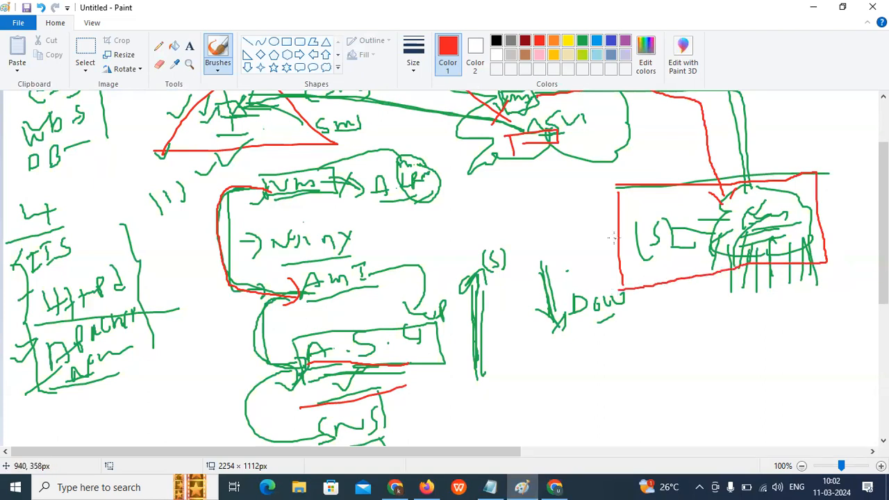
scroll(614, 238, up, 3)
mouse_move(600, 287)
mouse_down()
mouse_move(609, 318)
mouse_move(638, 303)
mouse_up()
mouse_move(692, 331)
mouse_down()
mouse_move(696, 362)
mouse_move(755, 330)
mouse_up()
drag(764, 366, 760, 343)
mouse_move(703, 249)
mouse_down()
mouse_move(732, 273)
mouse_move(753, 315)
mouse_up()
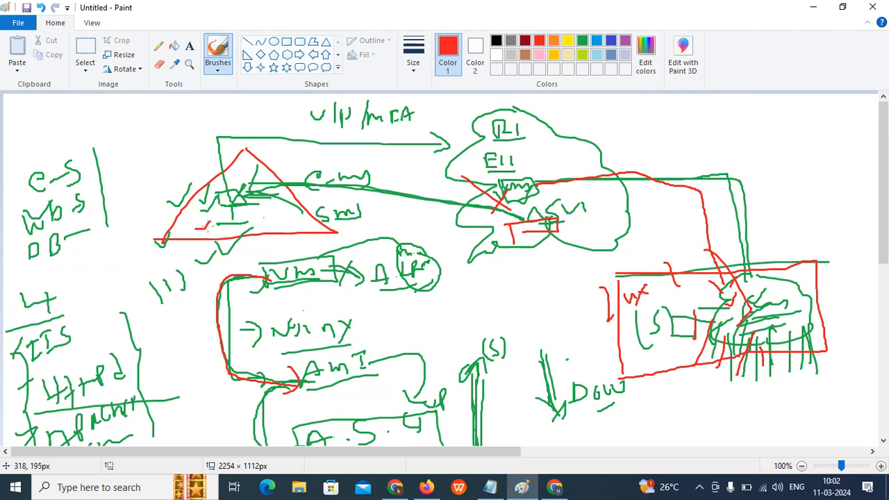
- Extend the red line above SNS, draw a red curve branching from the A.S.G box, and mark the upward arrow in red
scroll(211, 229, down, 4)
drag(242, 240, 344, 224)
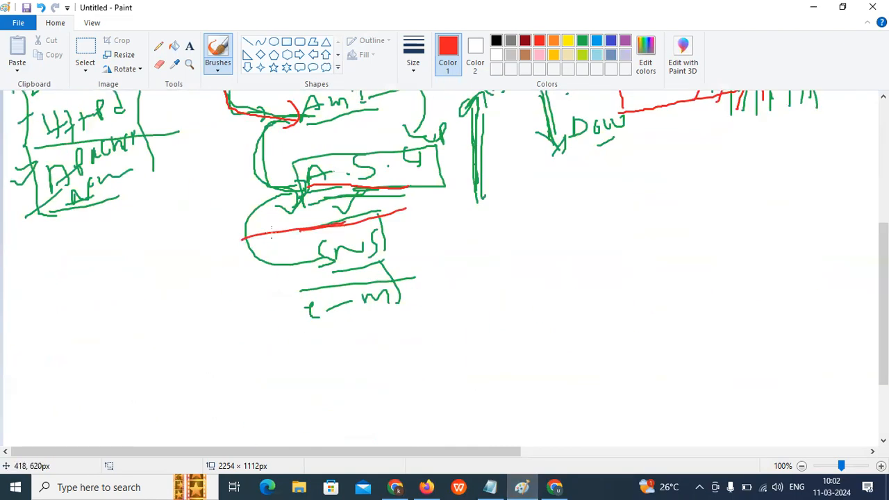
drag(280, 192, 197, 249)
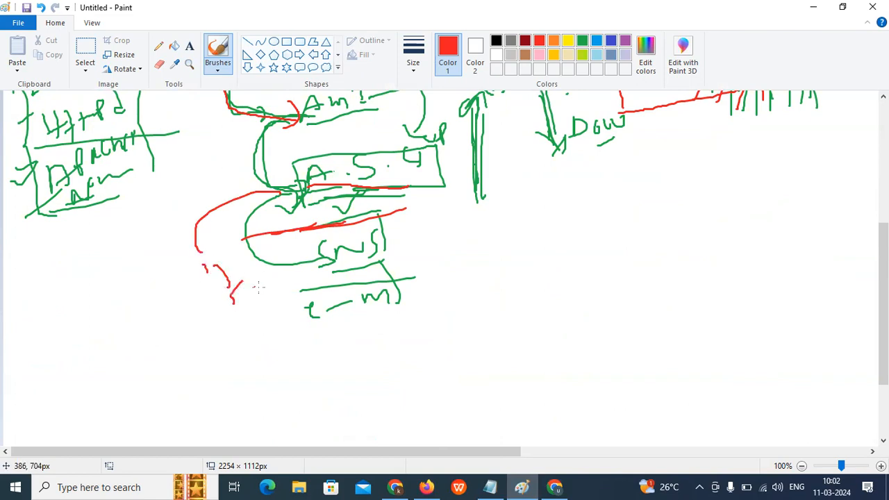
scroll(262, 288, up, 4)
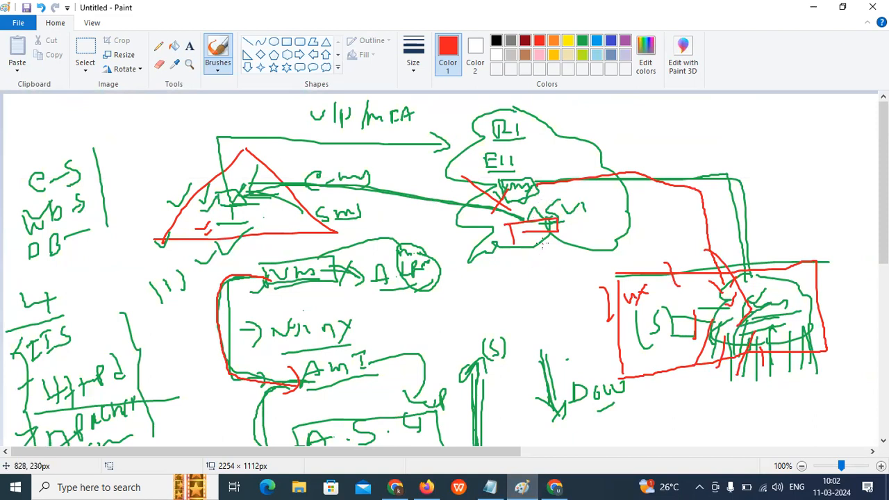
scroll(547, 262, down, 3)
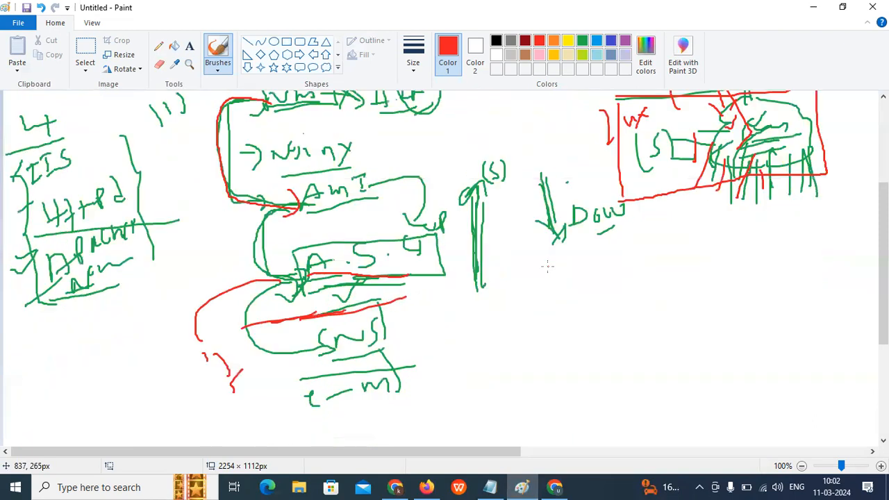
drag(492, 283, 467, 207)
- Switch to the AWS console in Chrome and open the TCS-ASG Auto Scaling group's details
click(394, 487)
scroll(20, 358, down, 2)
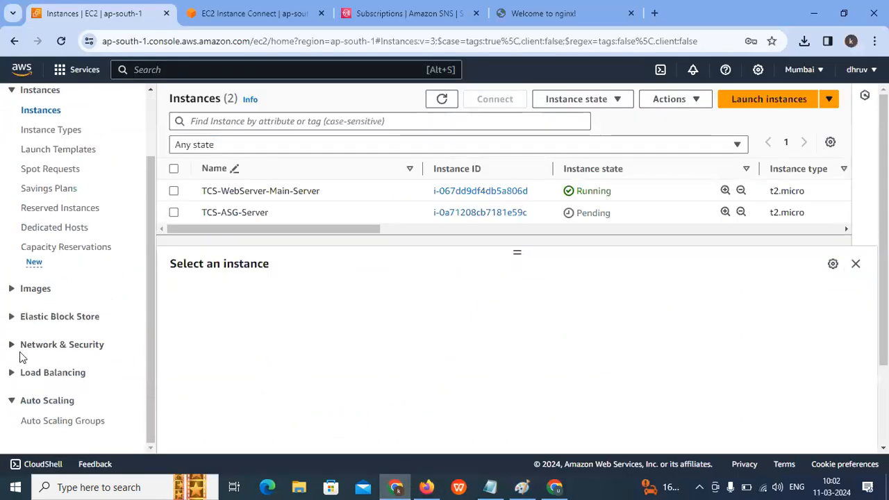
click(44, 422)
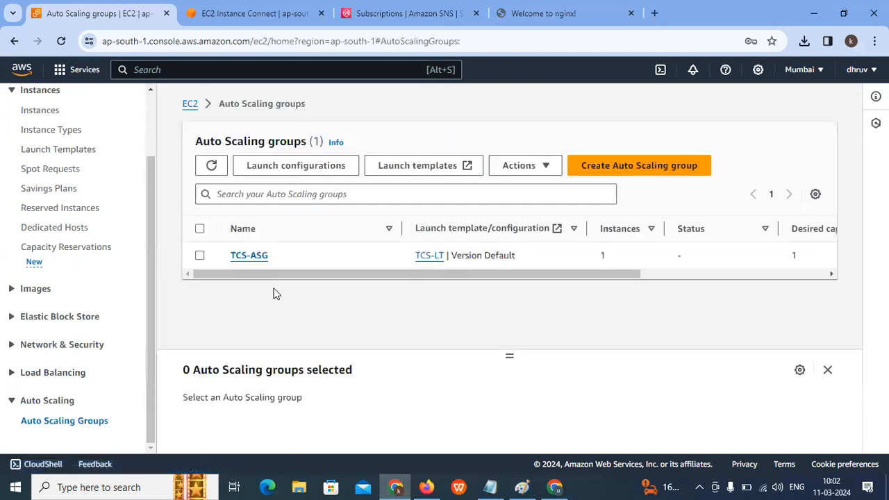
click(248, 257)
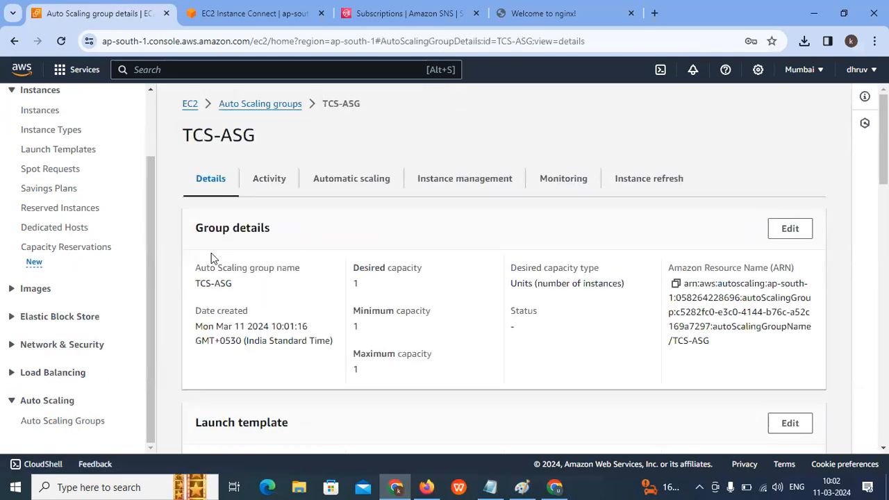
drag(200, 233, 302, 236)
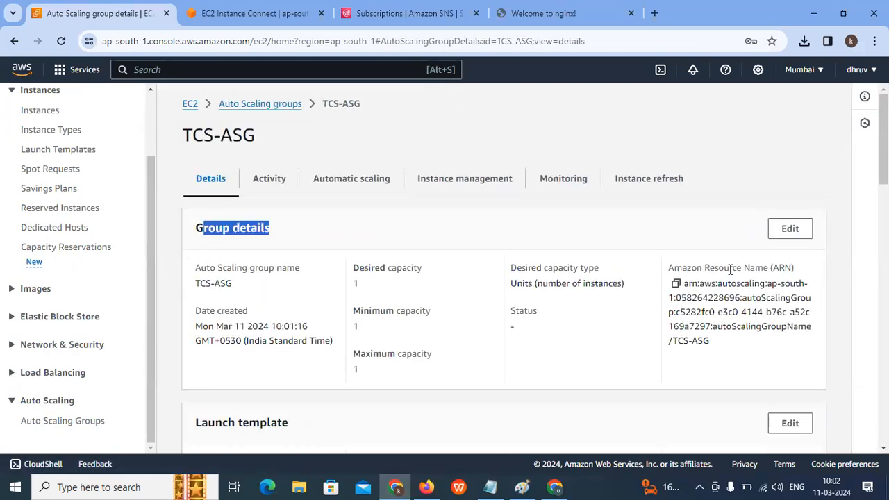
- Set the TCS-ASG group's desired, minimum and maximum capacity to 5 each and apply the update
click(778, 230)
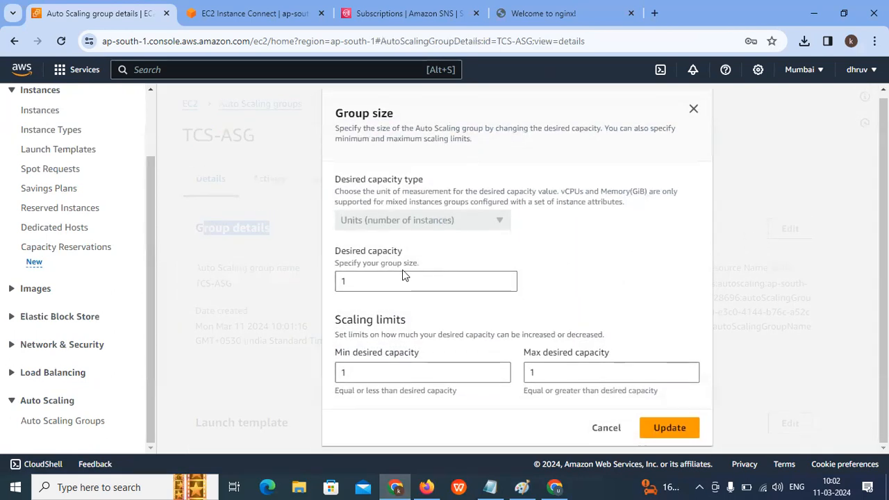
click(364, 279)
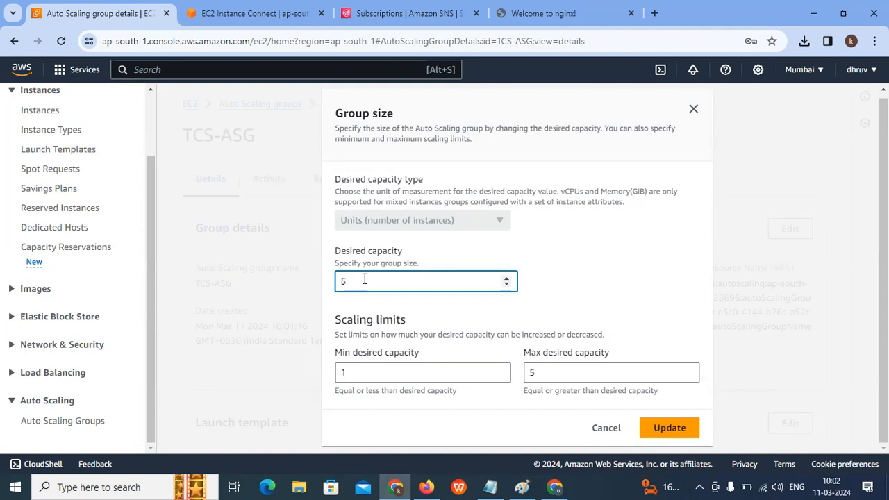
click(367, 368)
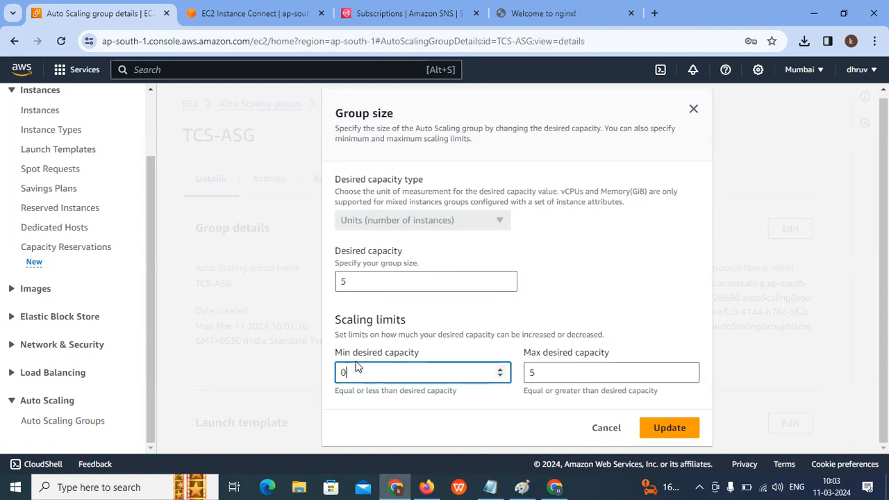
click(560, 375)
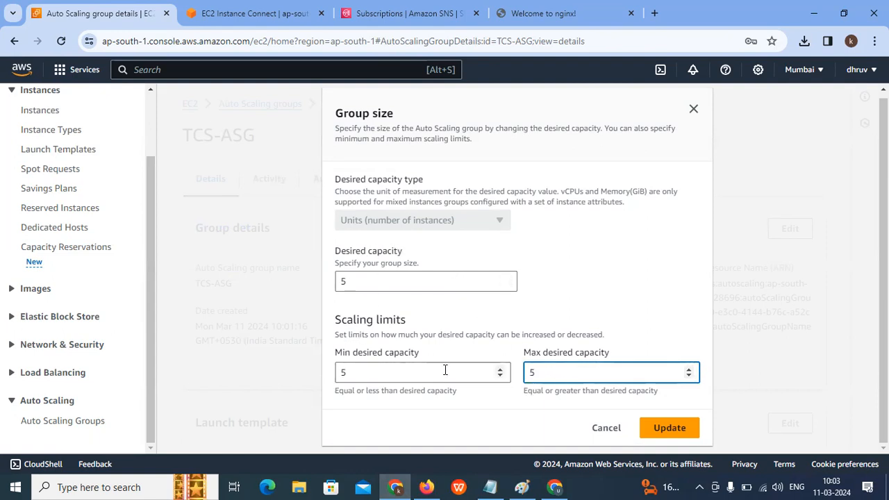
click(678, 425)
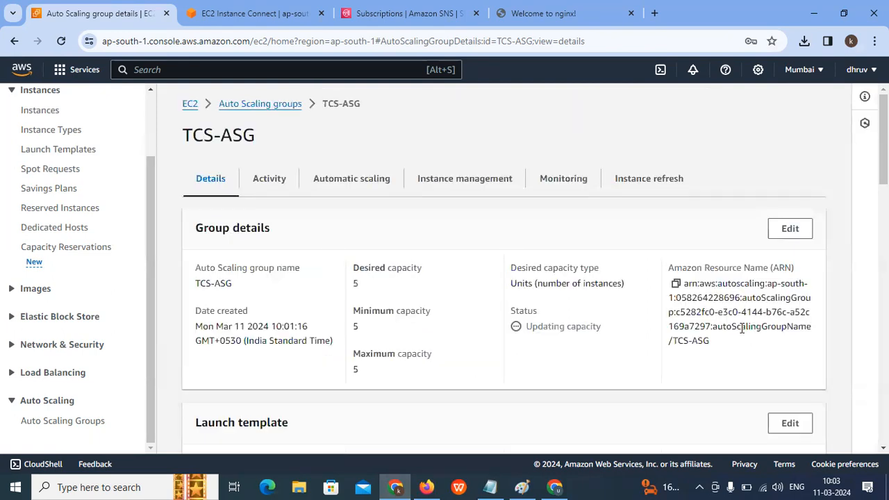
- Open the EC2 instances list, enlarge its viewing area, and refresh it to check the newly launched TCS-ASG-Server instances
scroll(42, 167, up, 1)
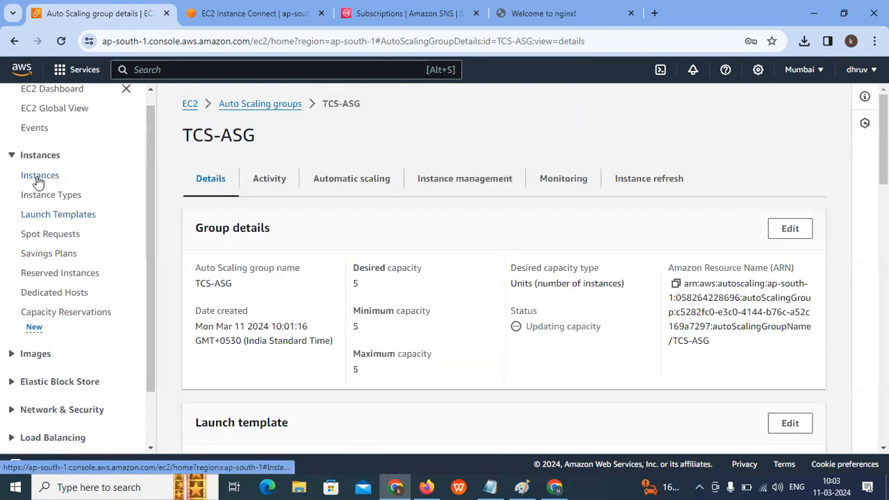
click(39, 177)
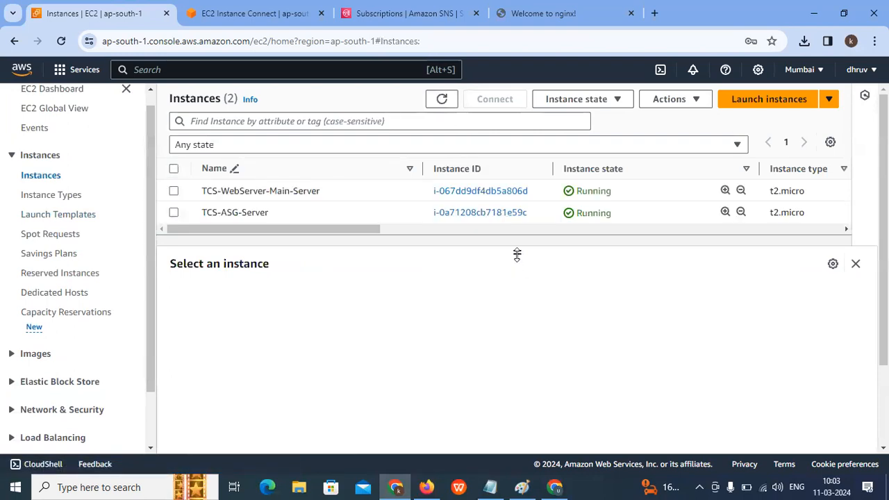
drag(516, 254, 518, 357)
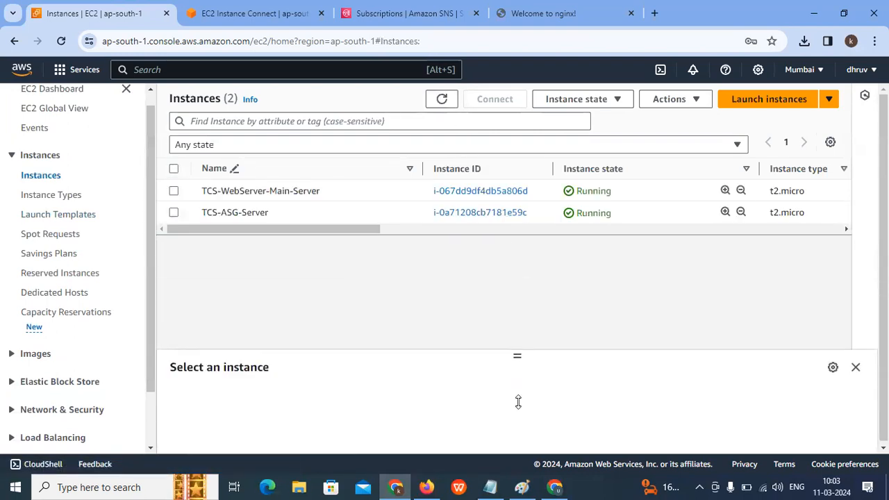
click(441, 96)
click(439, 101)
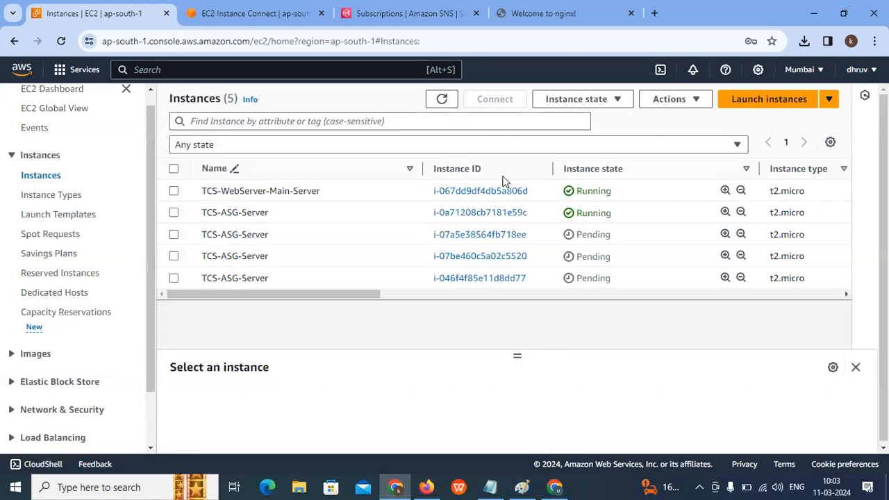
click(445, 105)
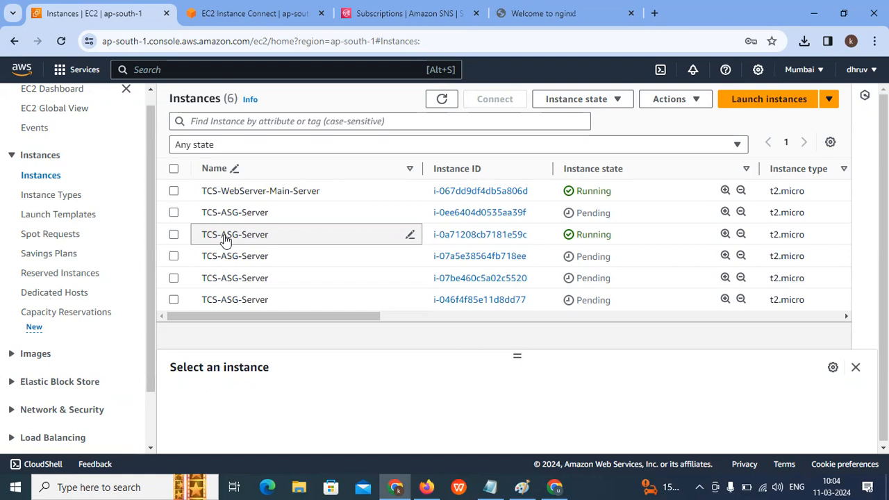
scroll(107, 294, down, 2)
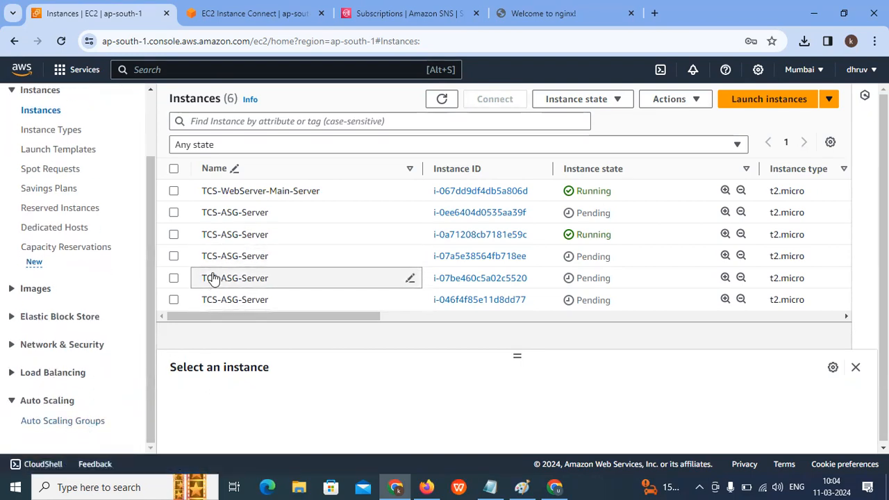
- Switch to Paint, draw a red cross below the word Down, and add a red downward arrow between the two green vertical arrows
click(522, 487)
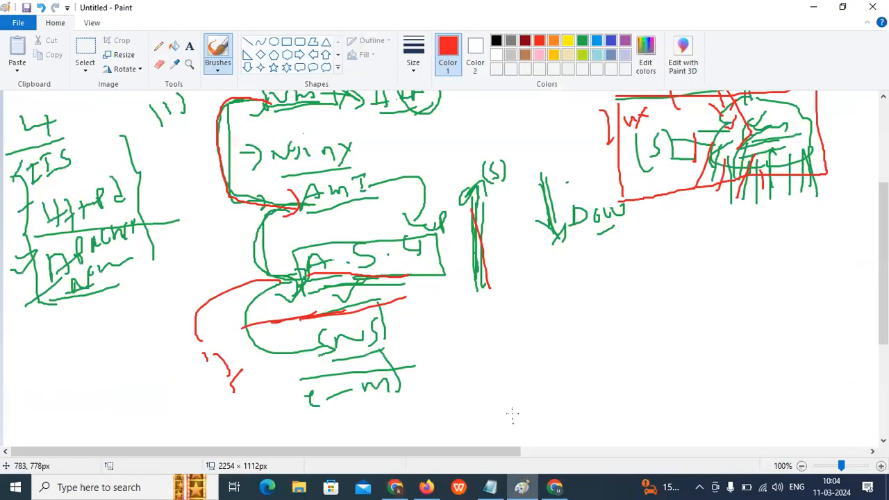
scroll(498, 334, up, 3)
drag(593, 314, 632, 337)
drag(632, 317, 600, 345)
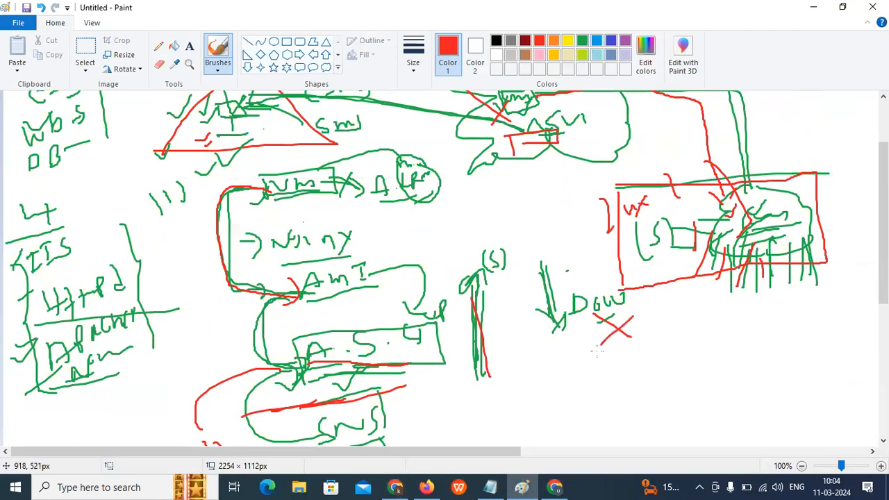
scroll(605, 333, up, 3)
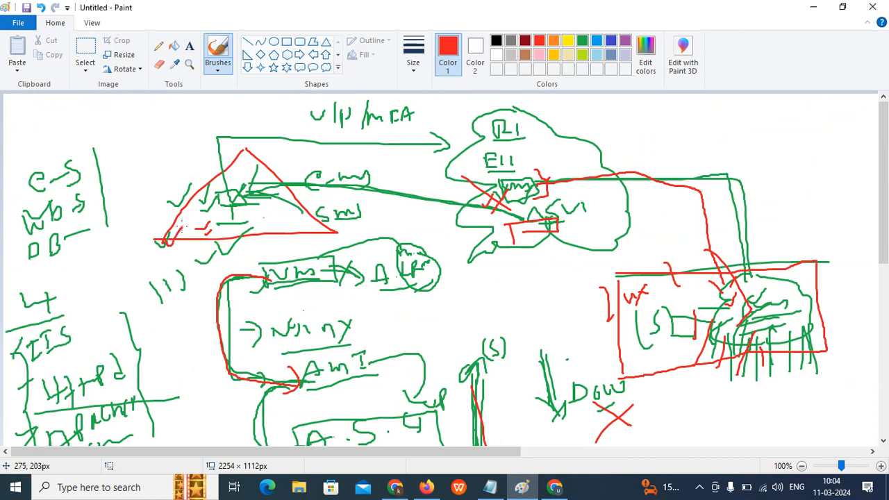
scroll(182, 223, down, 3)
drag(517, 238, 519, 319)
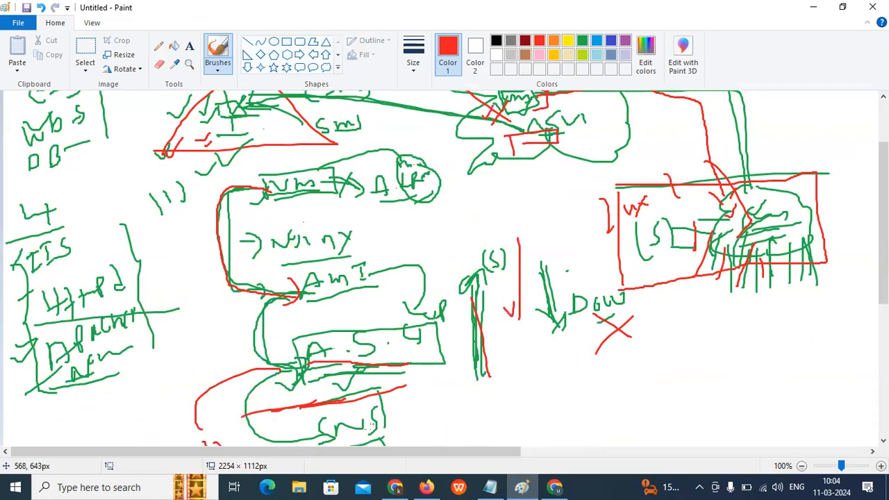
- Switch to the EC2 console in Chrome and open the TCS-ASG Auto Scaling group's details
click(395, 487)
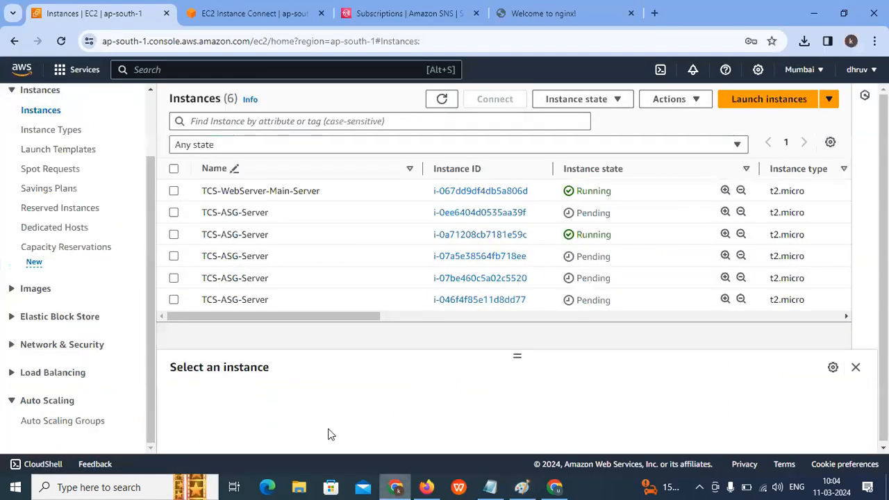
click(46, 421)
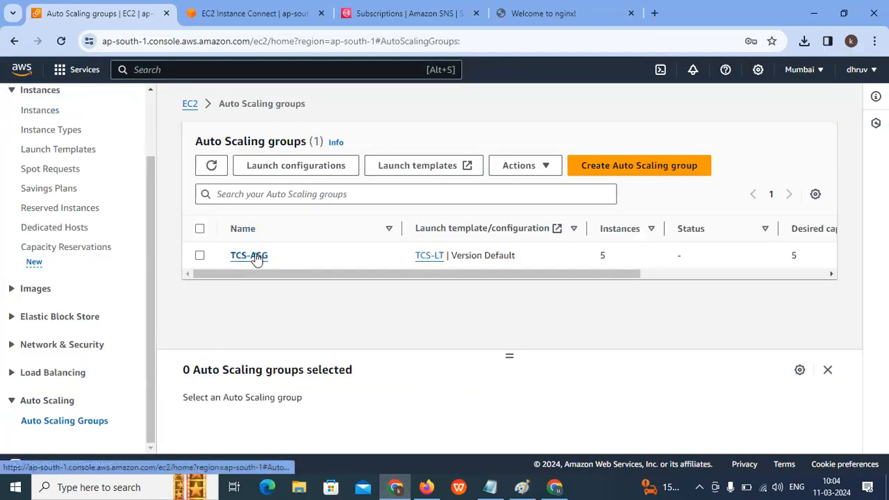
click(251, 256)
- Edit the TCS-ASG group size, setting desired, minimum and maximum capacity each to 1, and apply the update
click(790, 229)
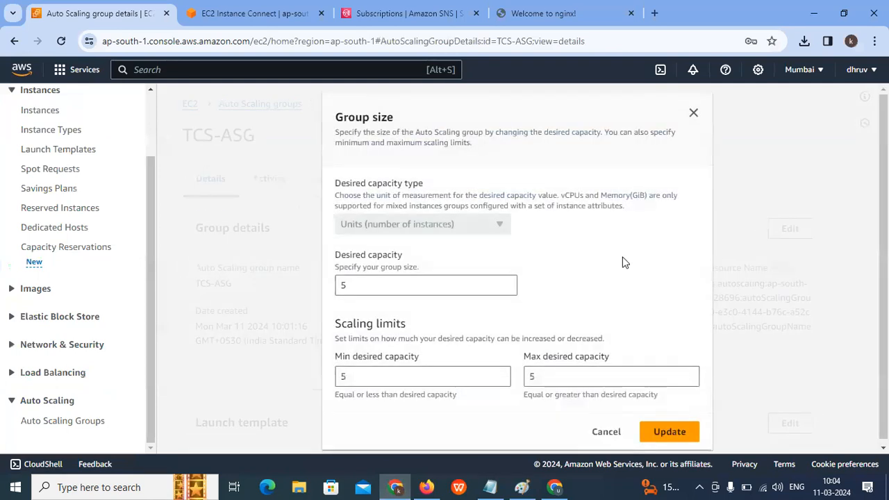
click(401, 285)
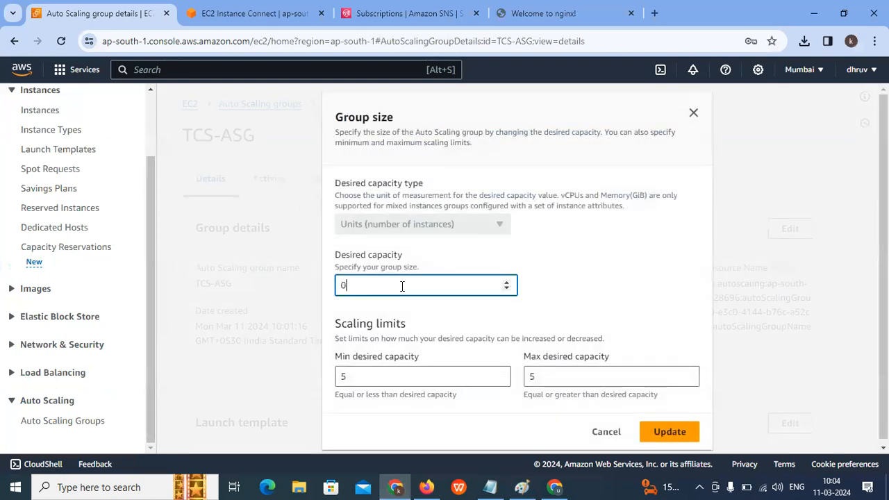
click(360, 375)
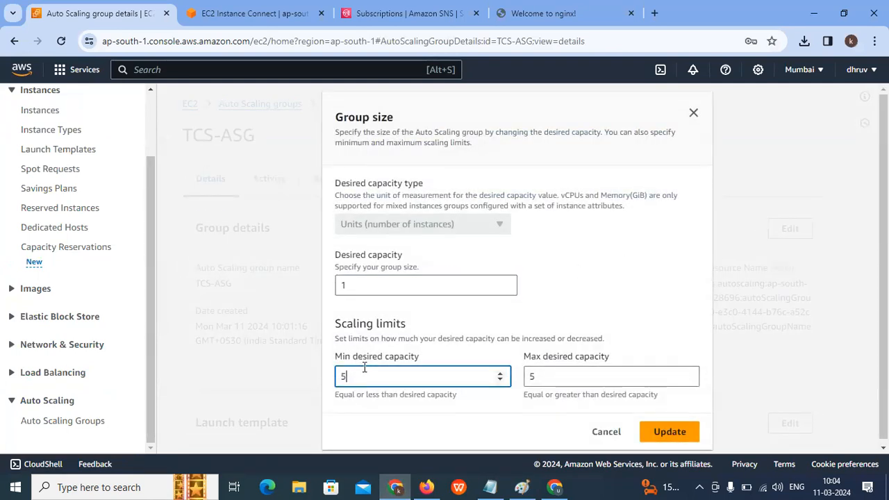
key(BackSpace)
text(0)
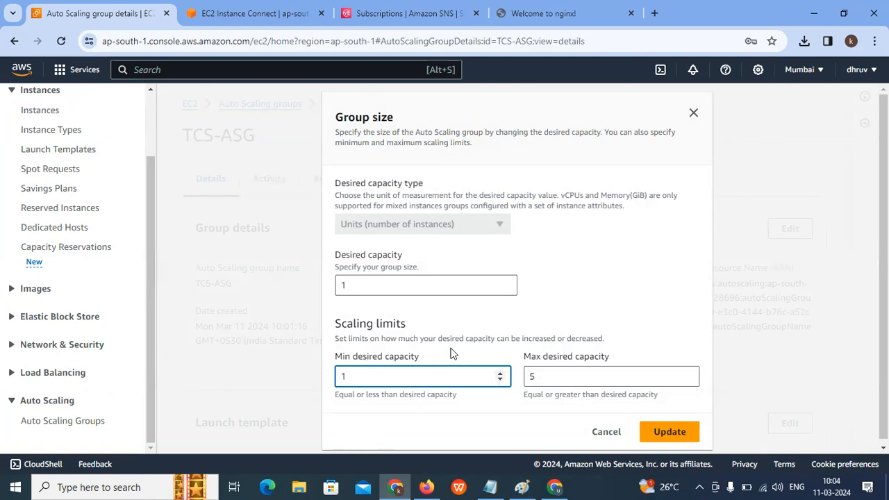
click(554, 377)
key(BackSpace)
text(1)
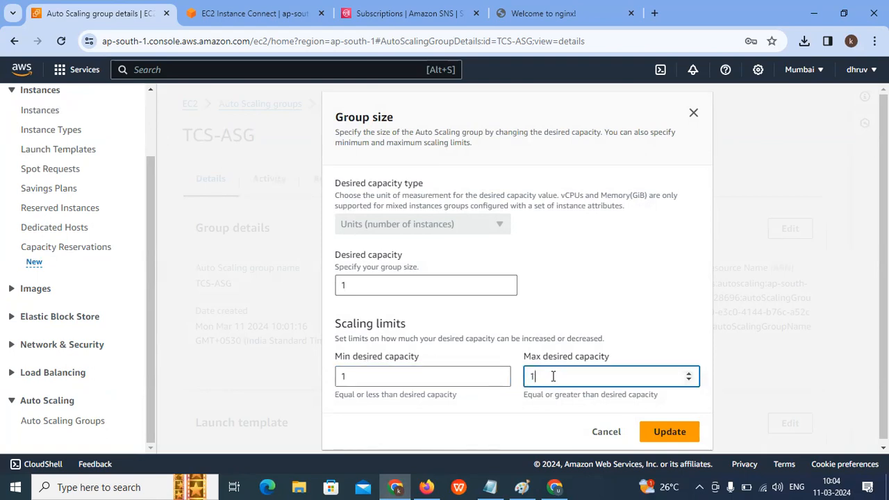
click(645, 427)
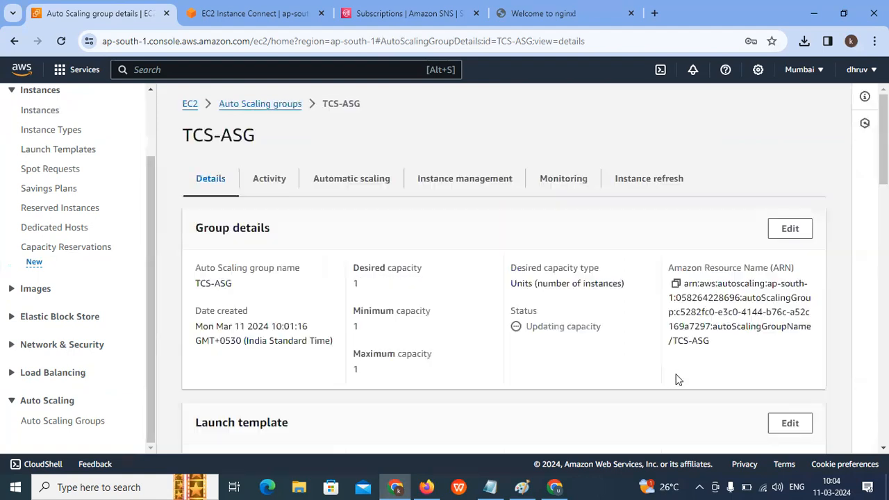
- Open the EC2 instances list, refresh it, and examine the states of the TCS-ASG-Server instances
scroll(12, 191, up, 3)
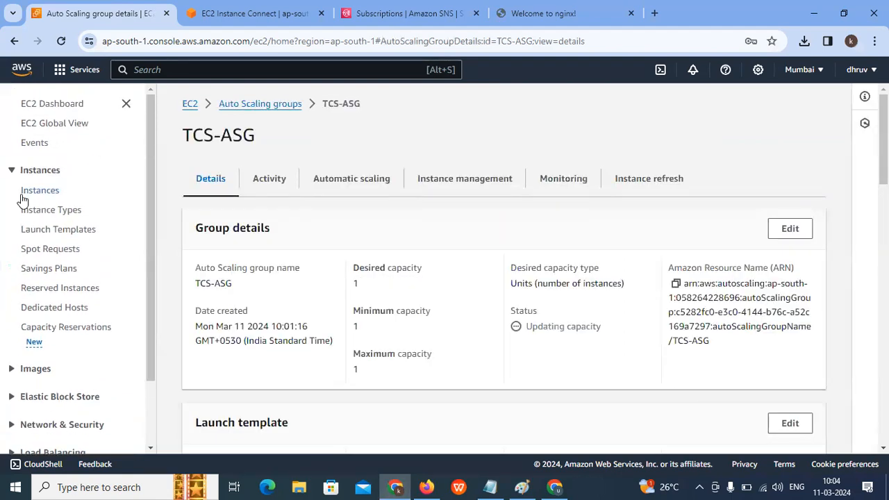
click(22, 191)
click(436, 104)
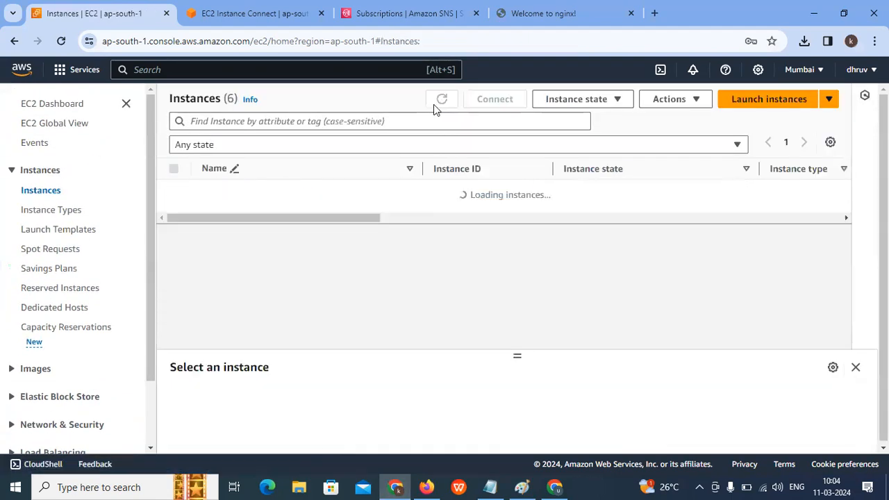
click(433, 106)
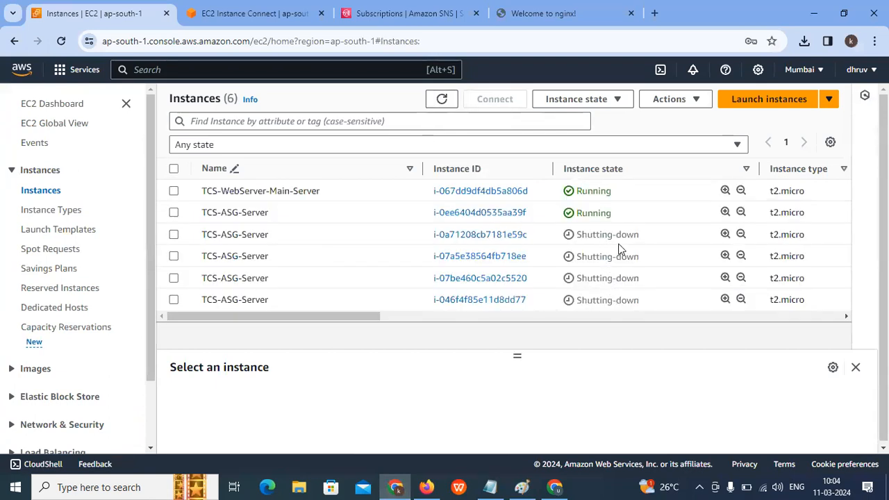
drag(576, 237, 629, 237)
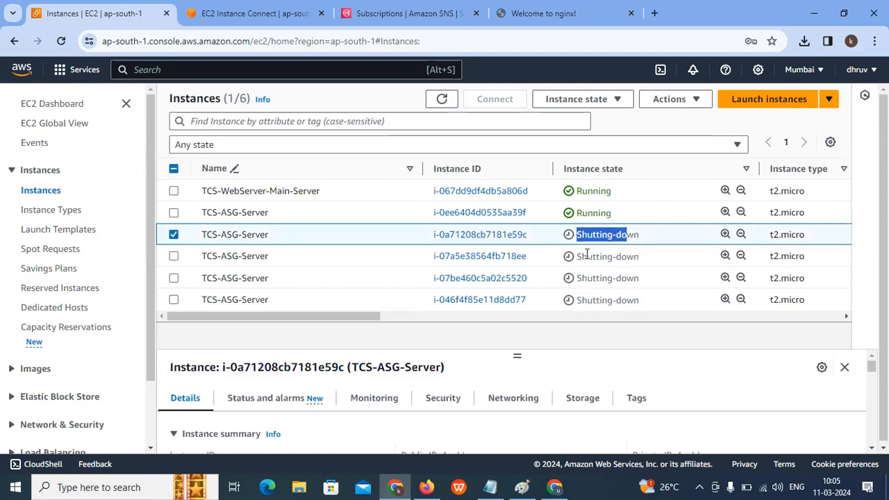
drag(584, 255, 623, 255)
drag(575, 276, 604, 277)
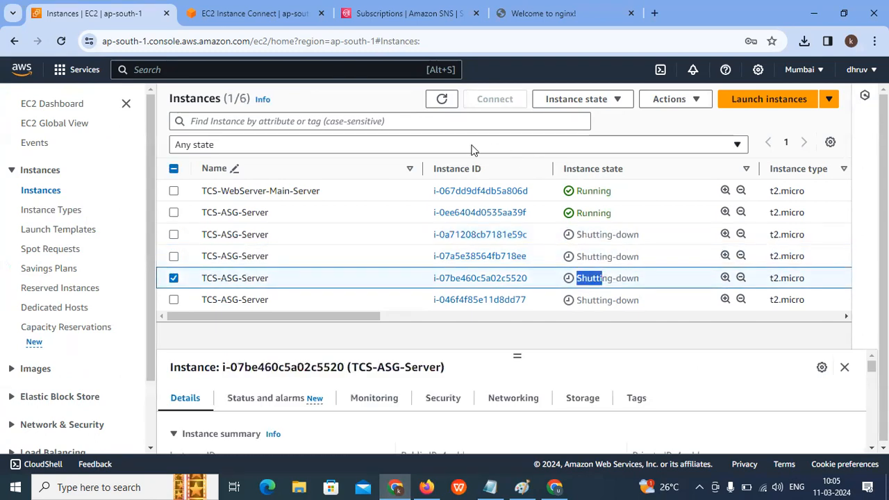
- Refresh the instances list repeatedly to monitor the TCS-ASG-Server state changes, clearing the row selection along the way
click(442, 101)
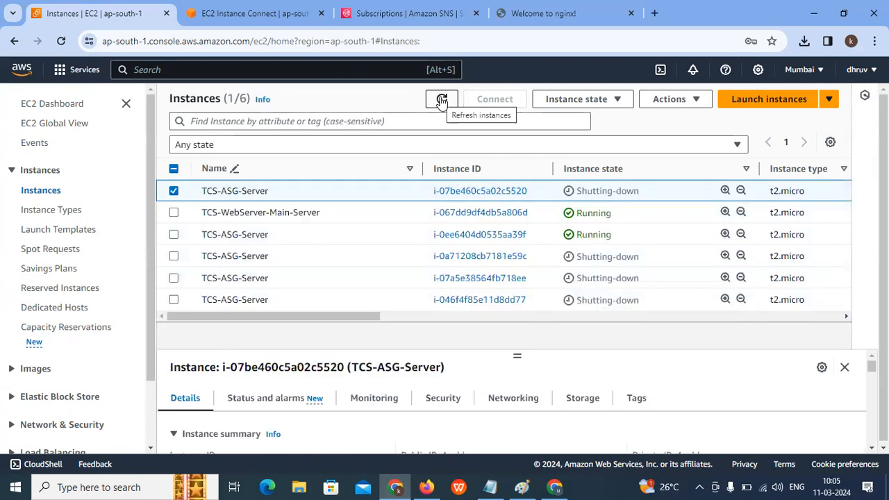
click(442, 100)
click(441, 101)
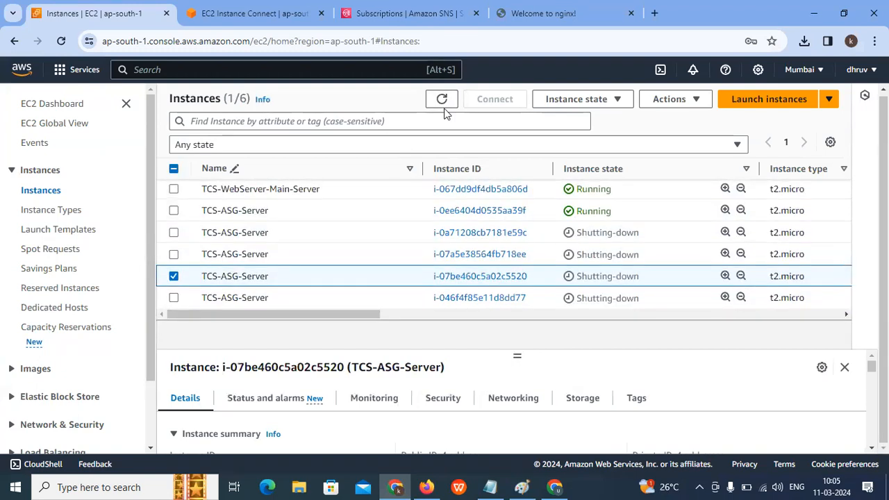
click(441, 100)
click(443, 102)
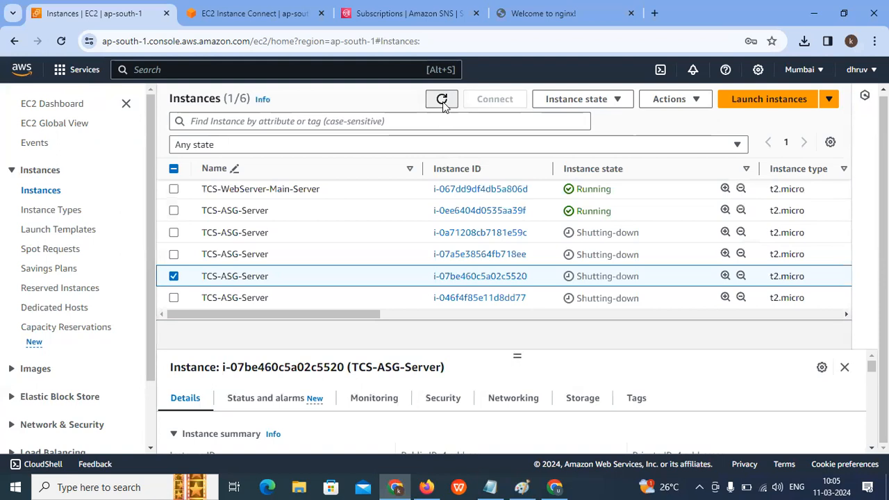
click(443, 101)
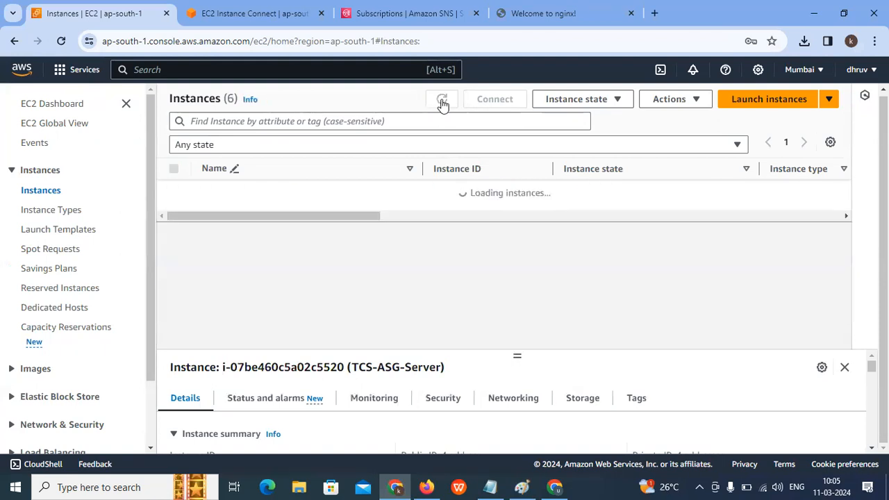
click(442, 101)
click(442, 101)
click(442, 102)
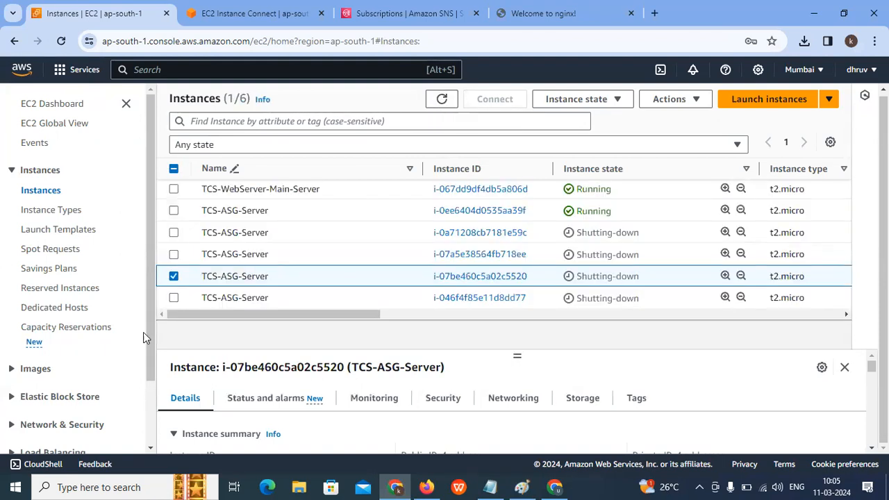
click(174, 276)
click(442, 101)
click(437, 104)
click(440, 102)
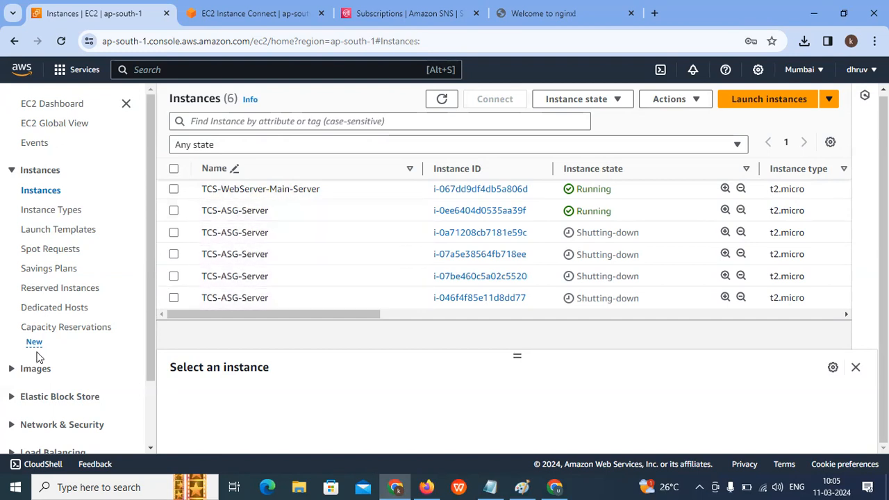
- Check the state of the first TCS-ASG-Server instance, and view the Auto Scaling groups list to review TCS-ASG's capacity
scroll(33, 355, down, 2)
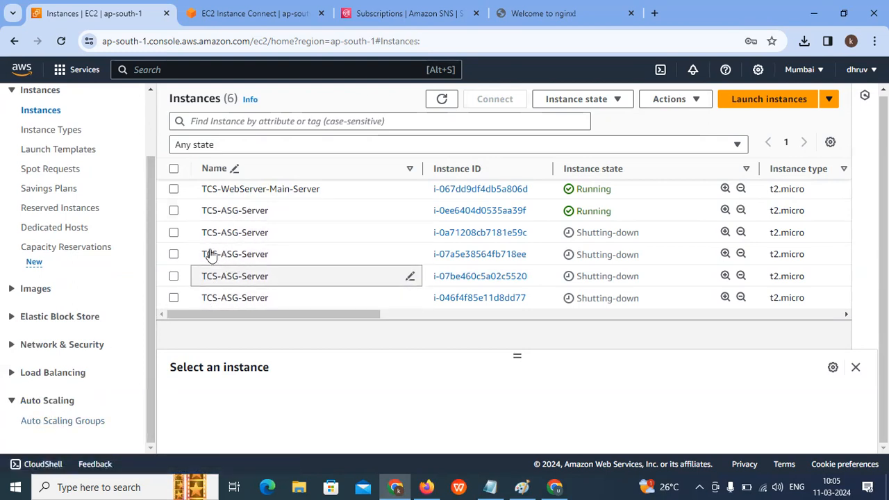
drag(622, 219, 575, 215)
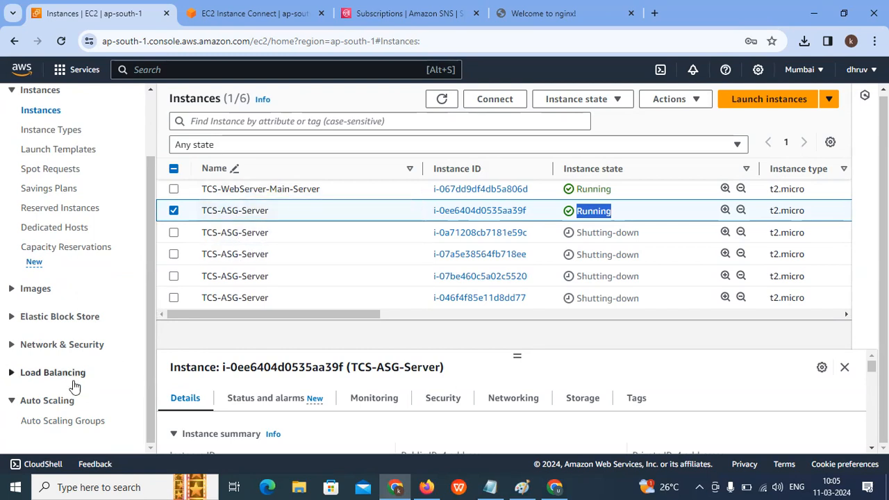
click(55, 420)
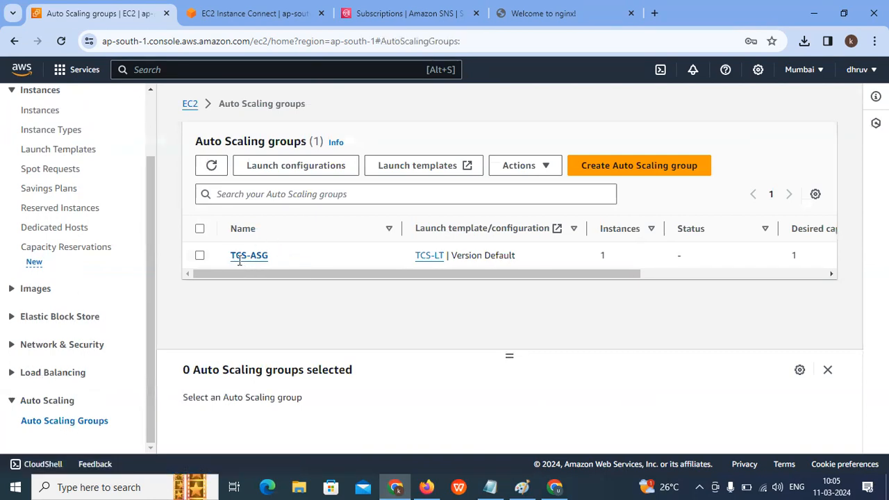
- Return to the EC2 instances list, refresh it, and recheck the state of each TCS-ASG-Server instance
scroll(43, 178, up, 2)
click(40, 175)
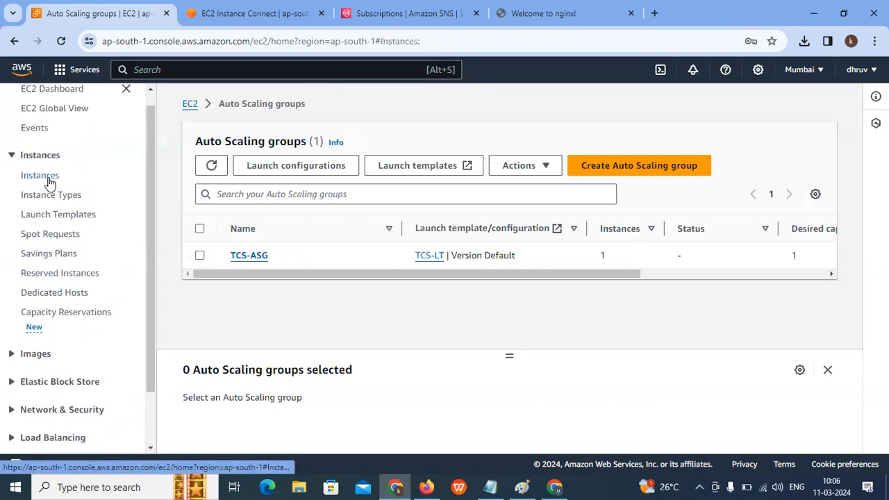
click(441, 100)
click(441, 99)
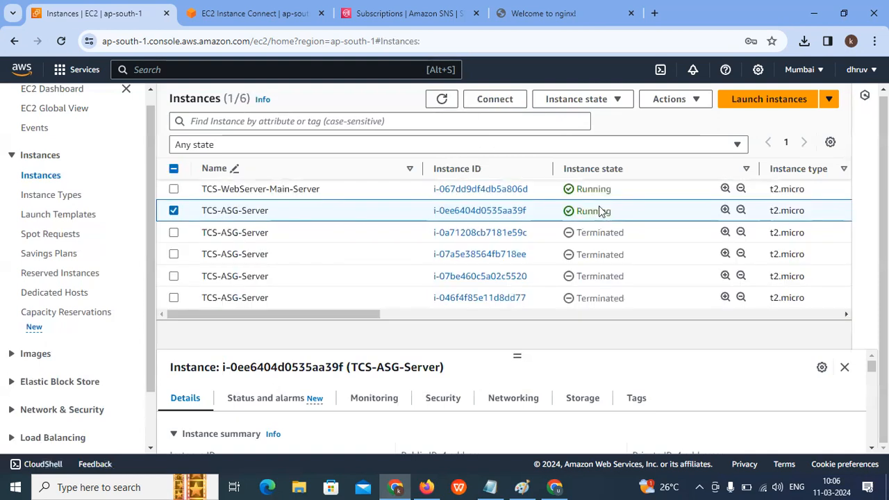
double_click(586, 234)
drag(590, 254, 609, 255)
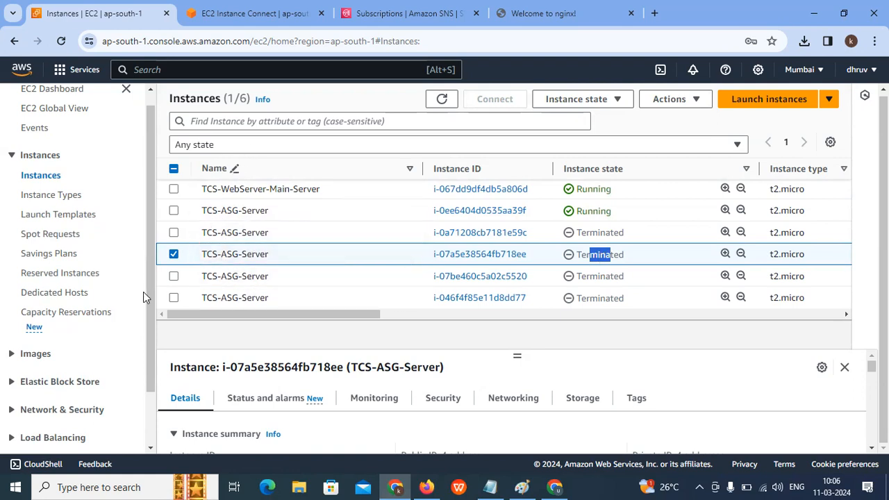
- Switch to the AWS-Concepts file in Notepad and review the list of AWS-Devops topics
scroll(145, 298, down, 2)
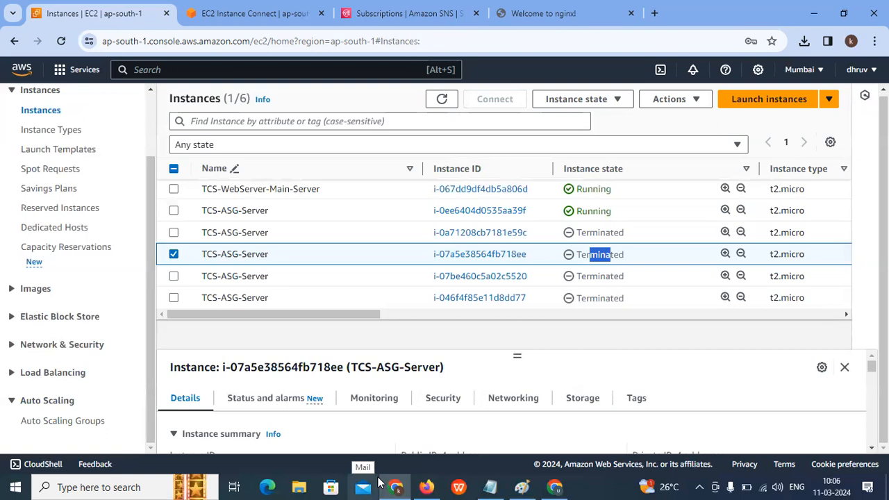
mouse_move(490, 487)
click(502, 444)
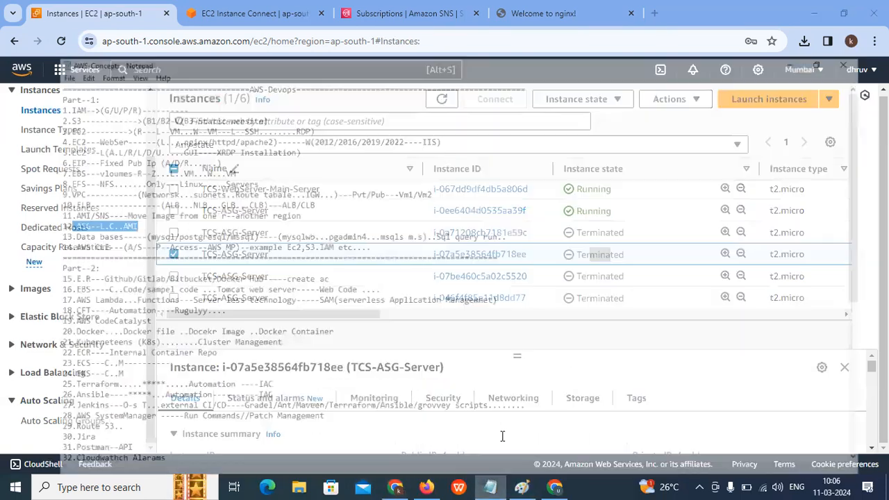
mouse_move(395, 486)
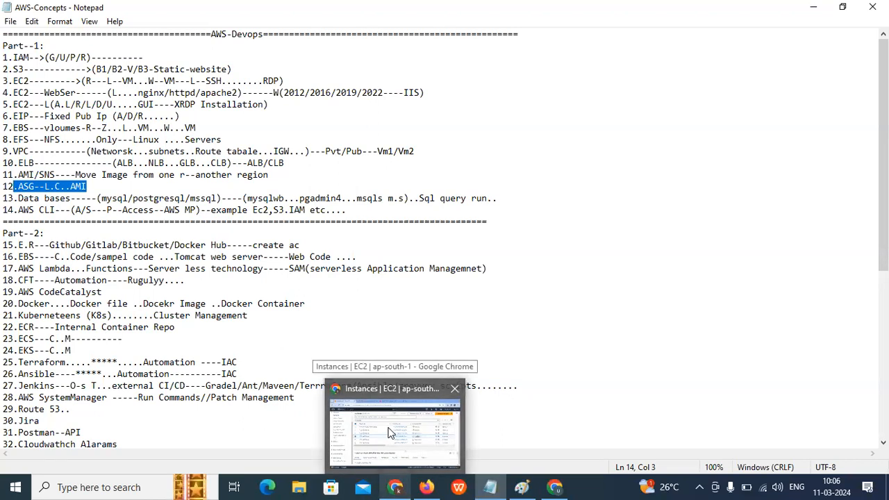
- Switch to Paint and draw red arrows from the triangle to the cloud and from the server list to the triangle, underlining the list entries
click(522, 487)
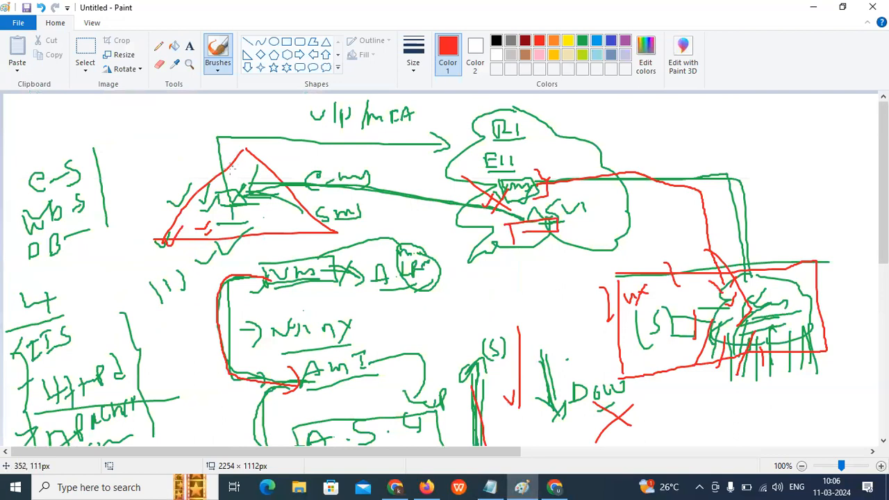
drag(218, 140, 485, 162)
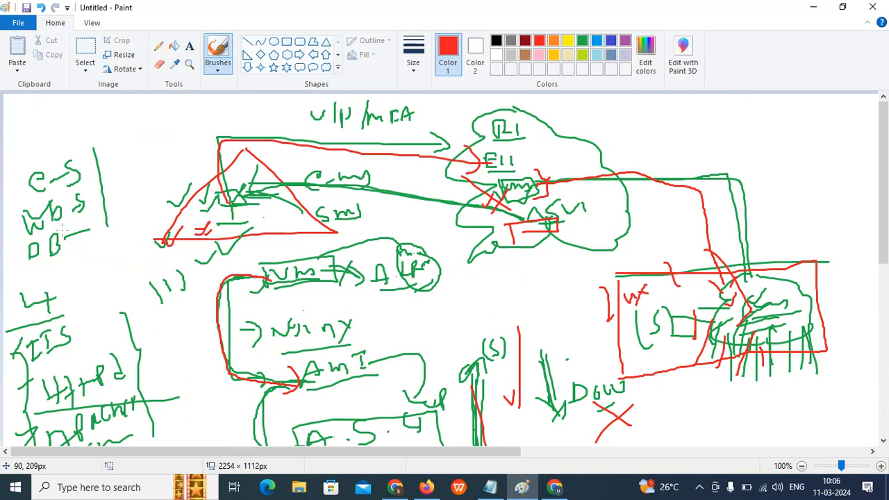
drag(12, 200, 87, 182)
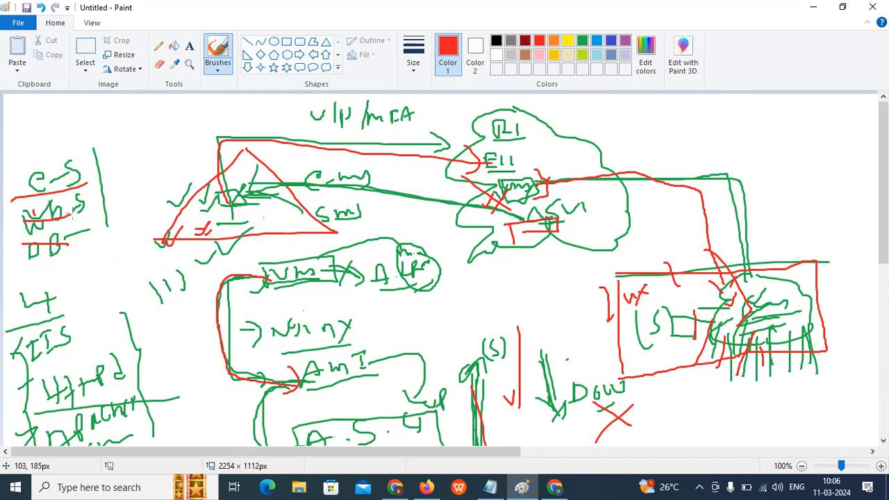
mouse_move(96, 202)
mouse_down()
mouse_move(188, 200)
mouse_move(202, 212)
mouse_up()
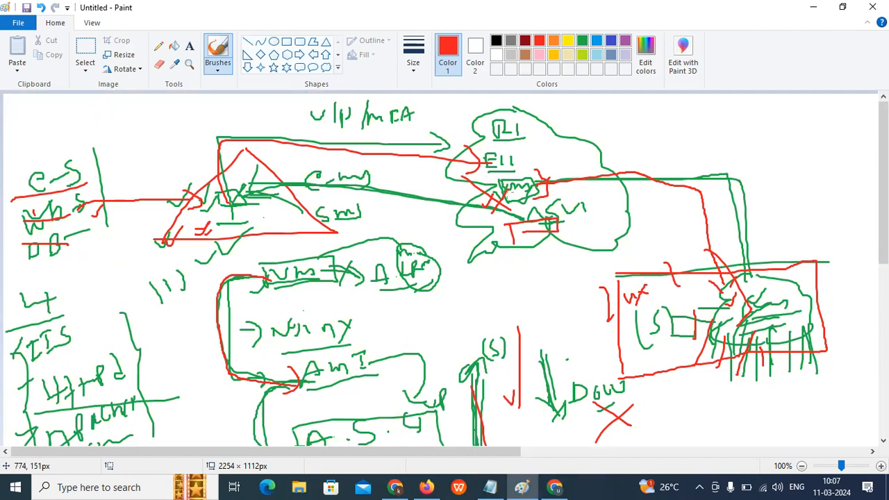
- Draw red lines linking the cloud's VM to the VM box and that box to AMI, circle AMI, and add small arrows beneath the VM row
drag(386, 225, 303, 268)
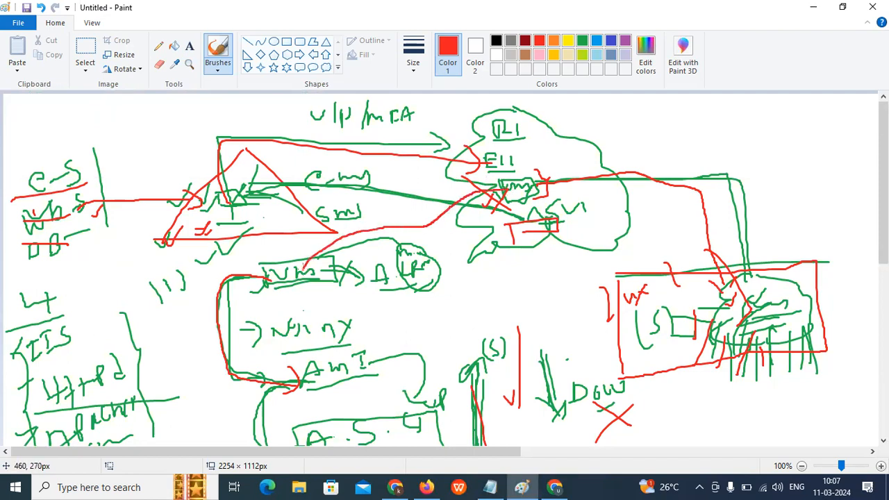
drag(213, 305, 273, 367)
mouse_move(342, 359)
mouse_down()
mouse_move(311, 386)
mouse_move(333, 357)
mouse_up()
scroll(332, 354, down, 3)
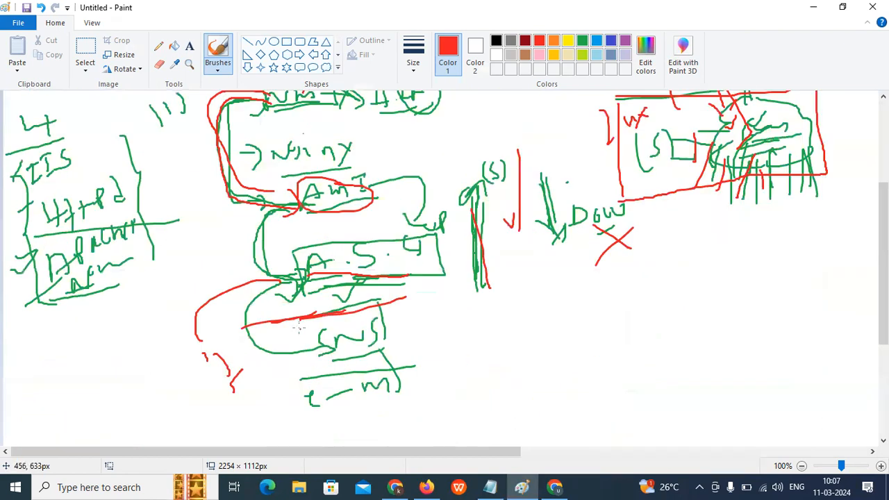
scroll(324, 300, up, 3)
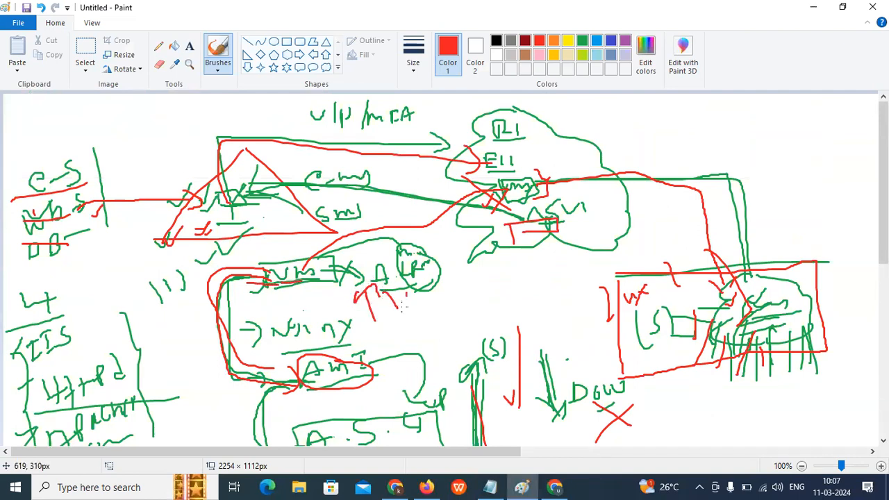
- Add a red tick at the A.S.G box and draw a red curve linking SNS to the e-m label below
scroll(397, 313, down, 2)
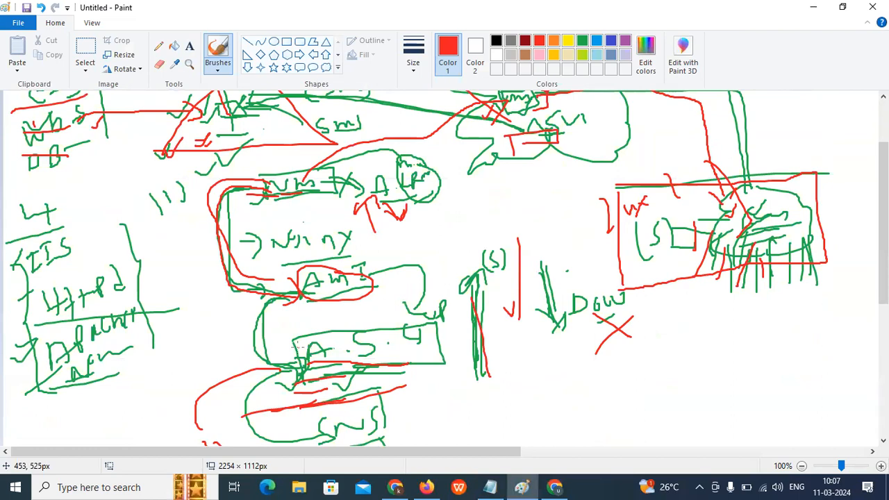
scroll(311, 335, down, 3)
drag(306, 335, 324, 238)
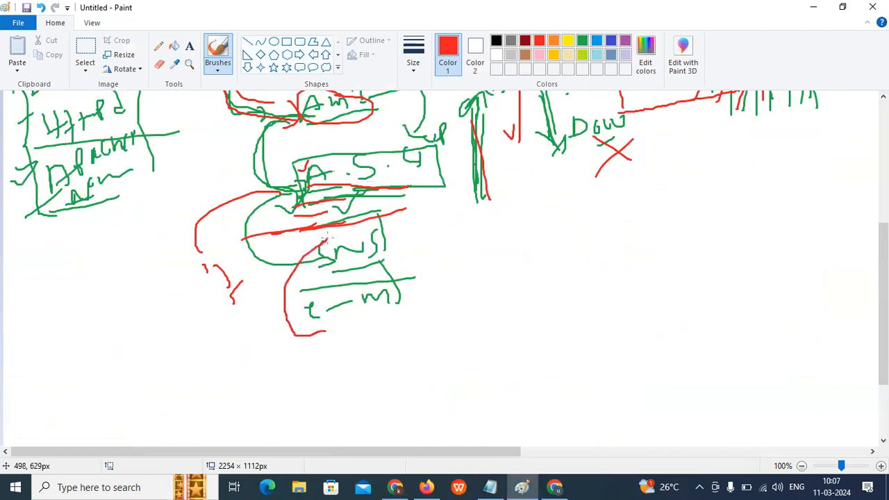
- Switch to Gmail, read the Auto Scaling launch notification for group TCS-ASG, and return to the inbox
click(554, 487)
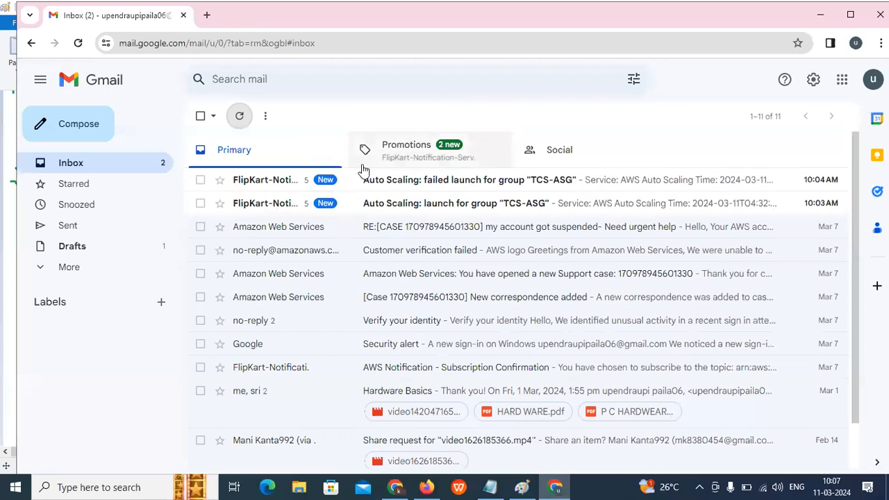
click(288, 203)
scroll(303, 279, down, 2)
scroll(299, 312, up, 2)
click(200, 117)
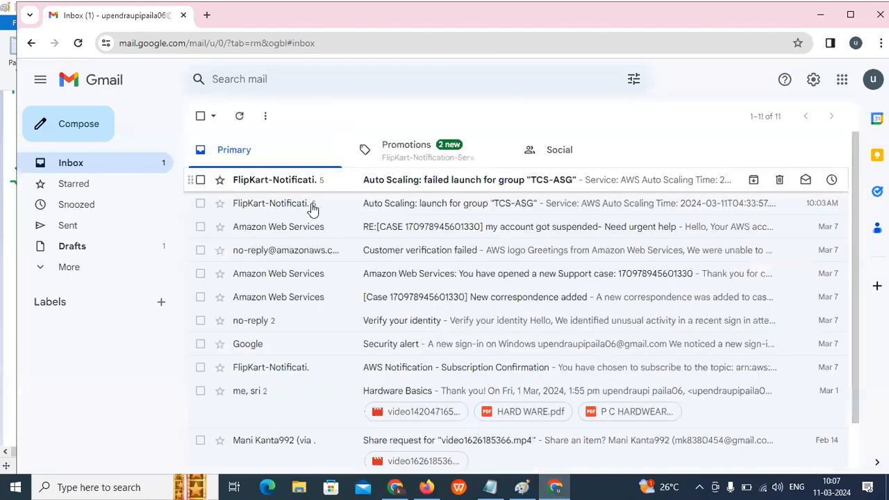
- Read through the failed launch notifications for group TCS-ASG and return to the inbox
click(338, 189)
scroll(312, 277, down, 5)
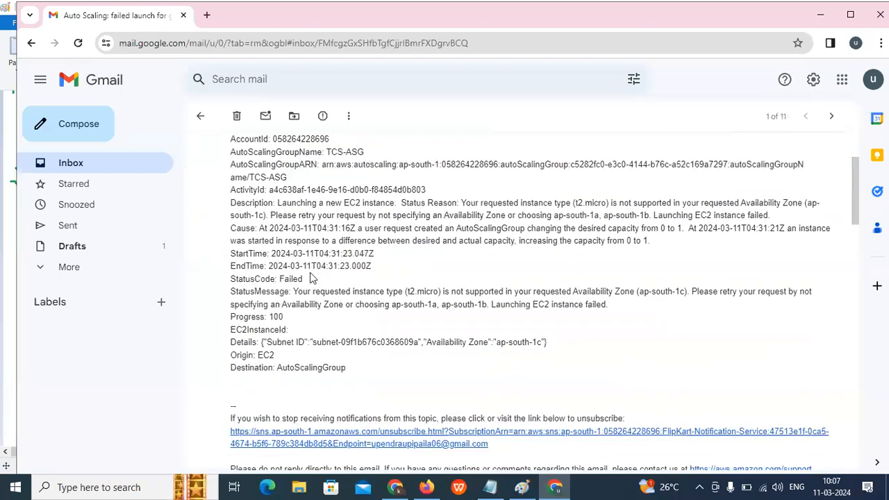
scroll(300, 306, down, 2)
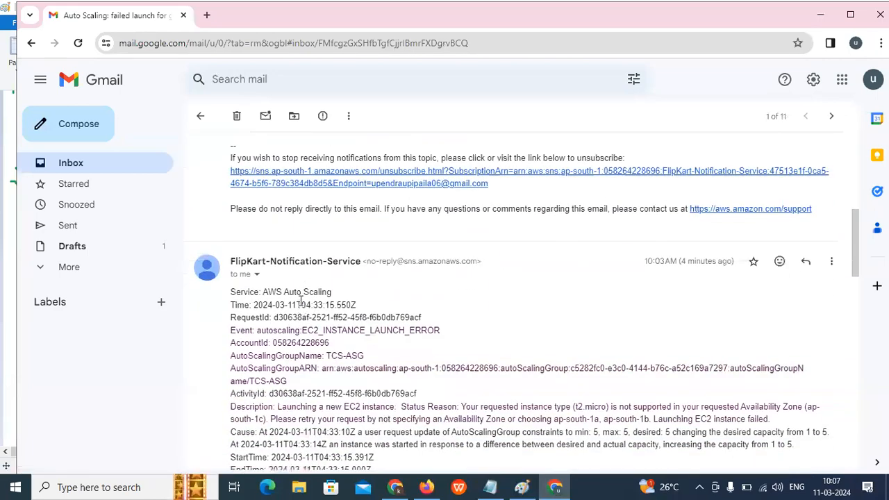
scroll(300, 303, up, 5)
scroll(300, 300, up, 1)
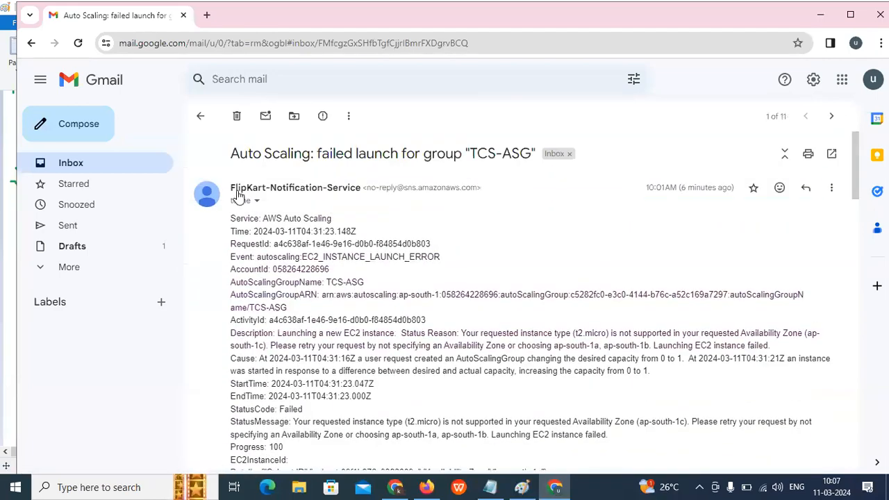
click(201, 117)
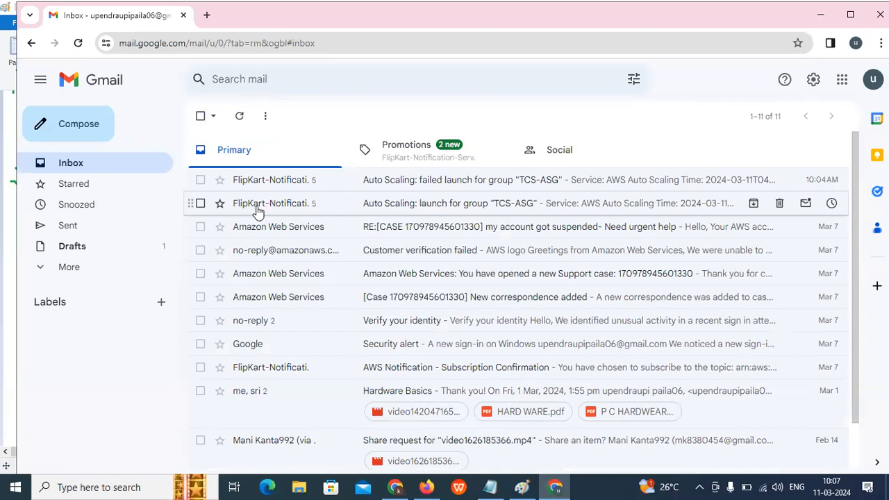
mouse_move(264, 206)
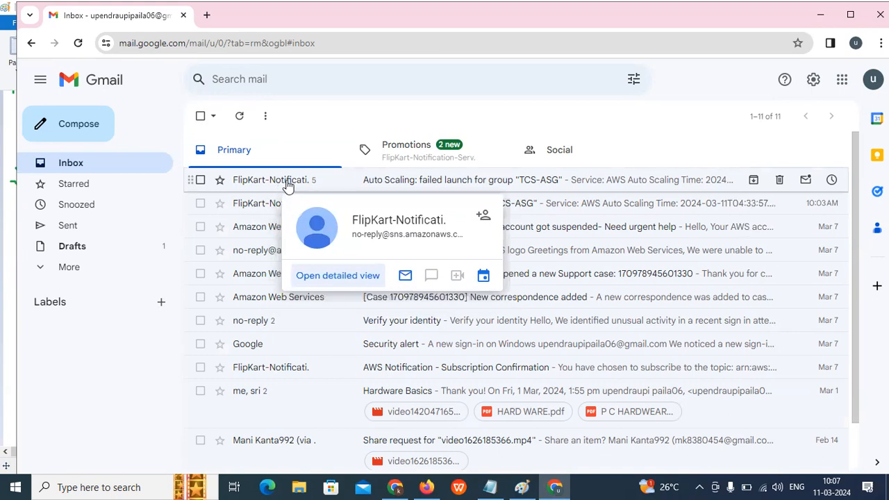
- Switch to the AWS-Concepts file in Notepad and highlight the whole topic 12 line about ASG, L.C and AMI
click(490, 487)
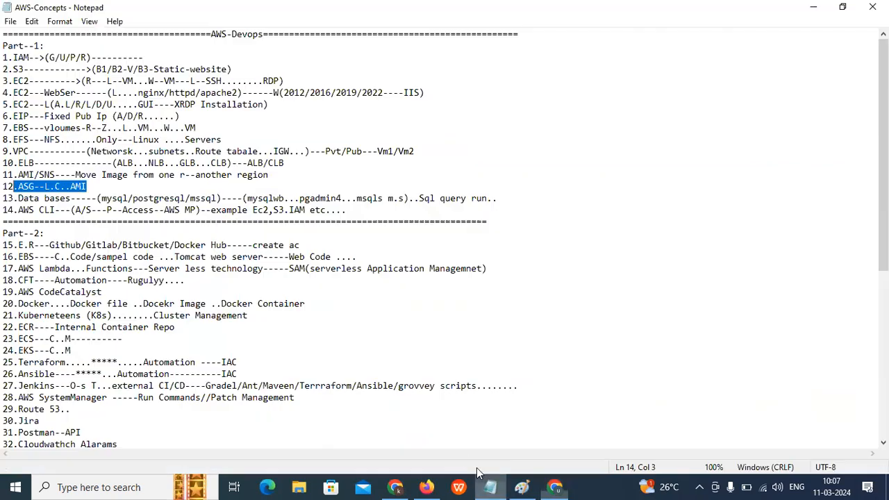
click(112, 220)
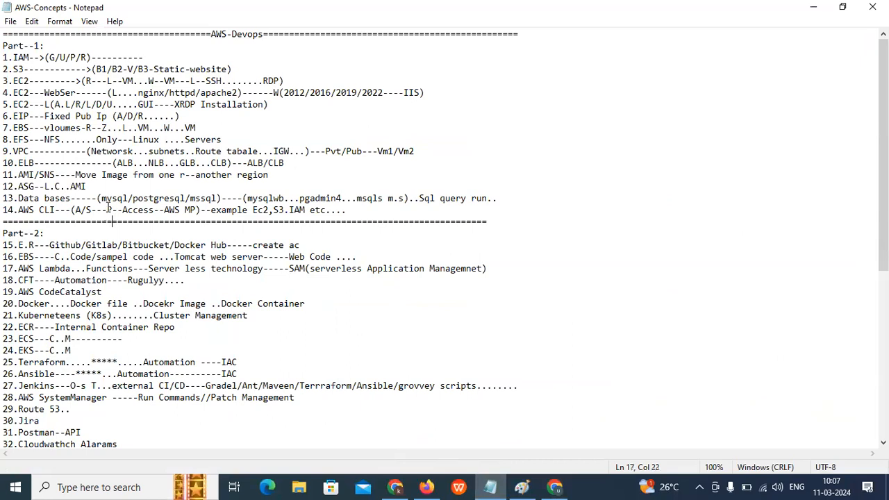
drag(94, 186, 4, 185)
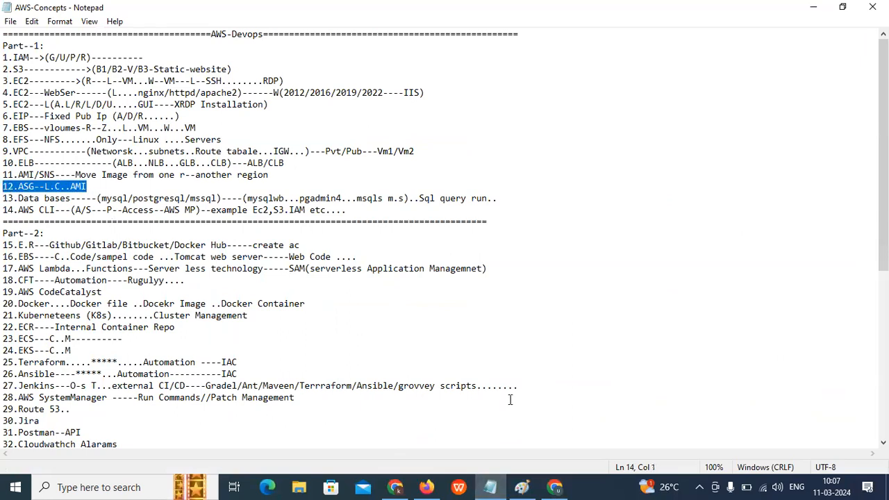
- Switch to the AWS console in Chrome and delete the TCS-ASG Auto Scaling group, confirming with "delete"
click(395, 487)
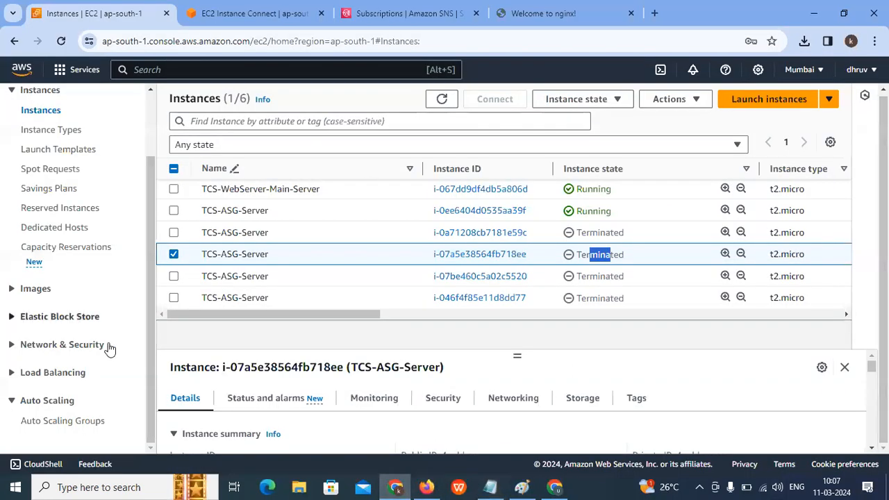
click(62, 420)
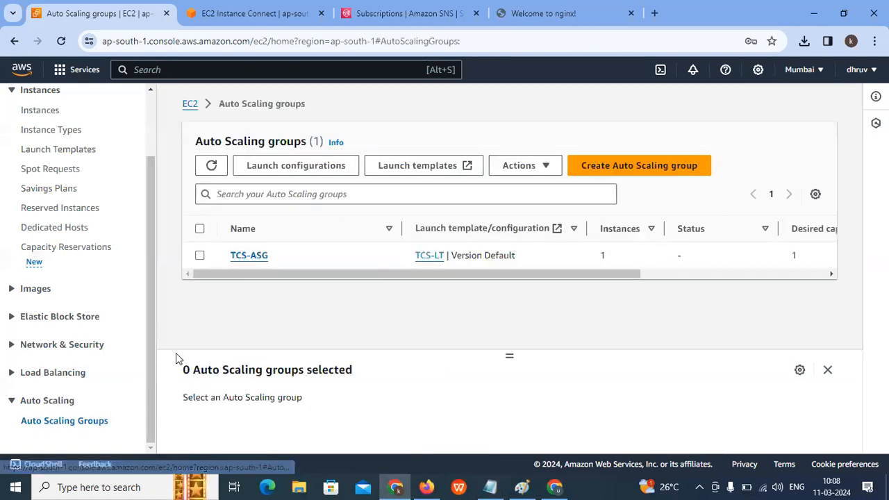
click(200, 256)
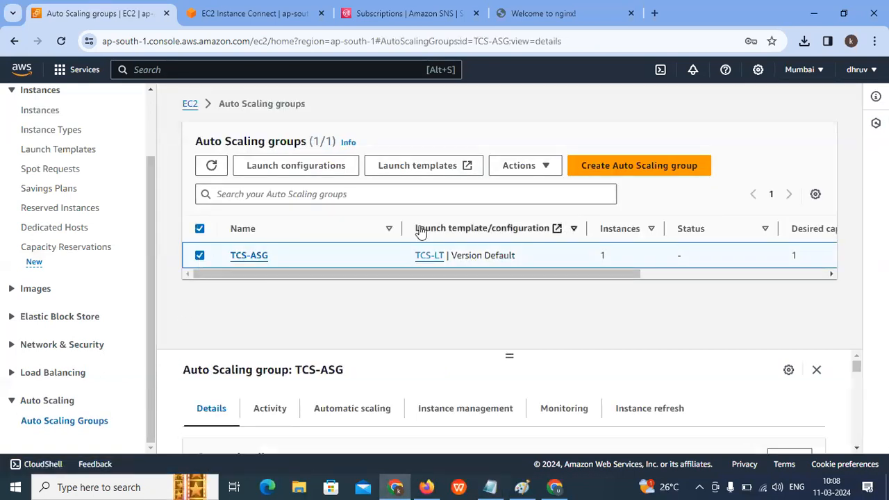
click(545, 169)
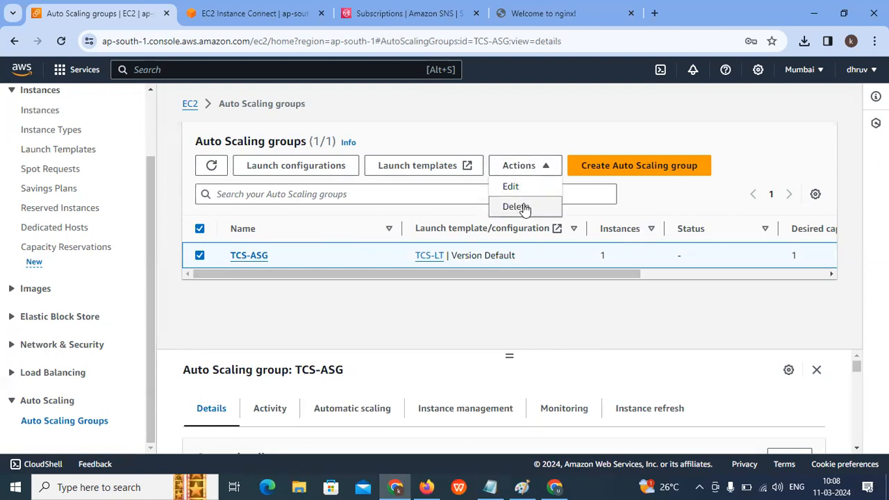
click(525, 206)
click(375, 353)
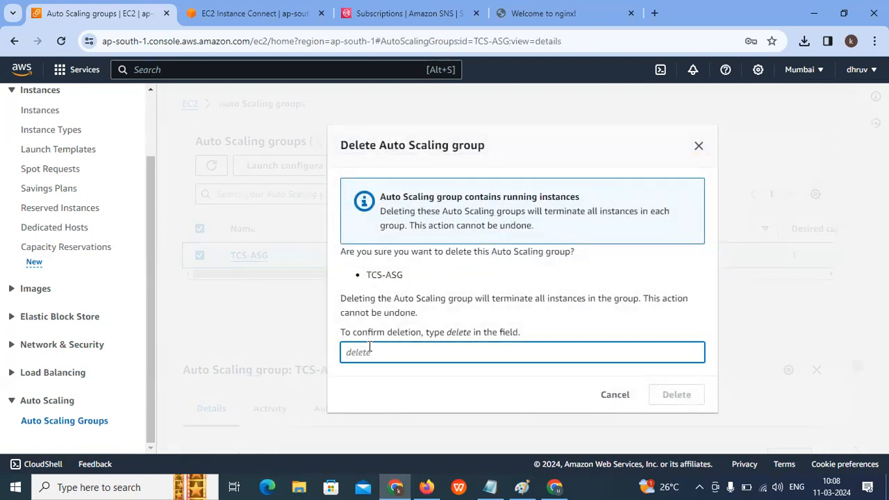
text(delete)
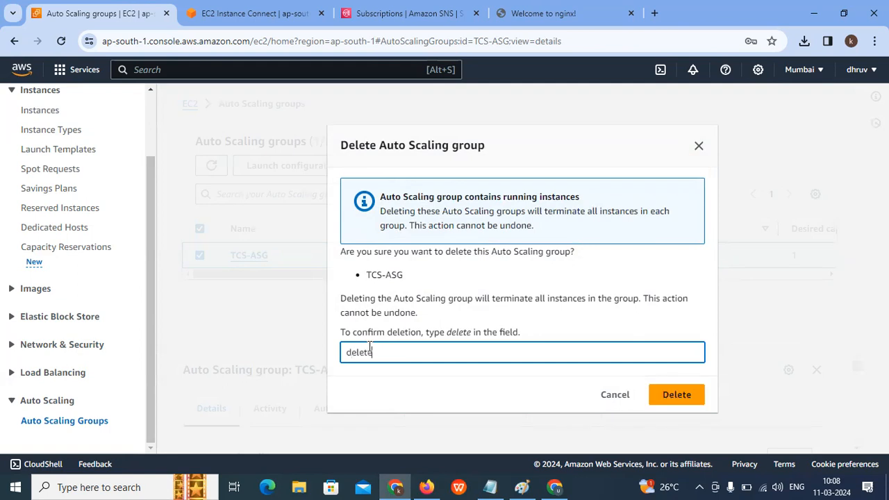
click(672, 393)
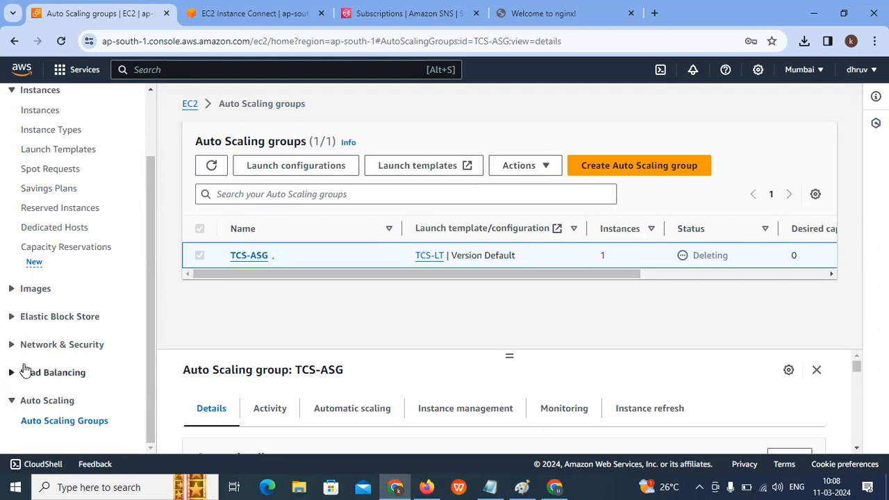
- Open the list of EC2 load balancers to check for any that need cleaning up
click(14, 374)
click(32, 393)
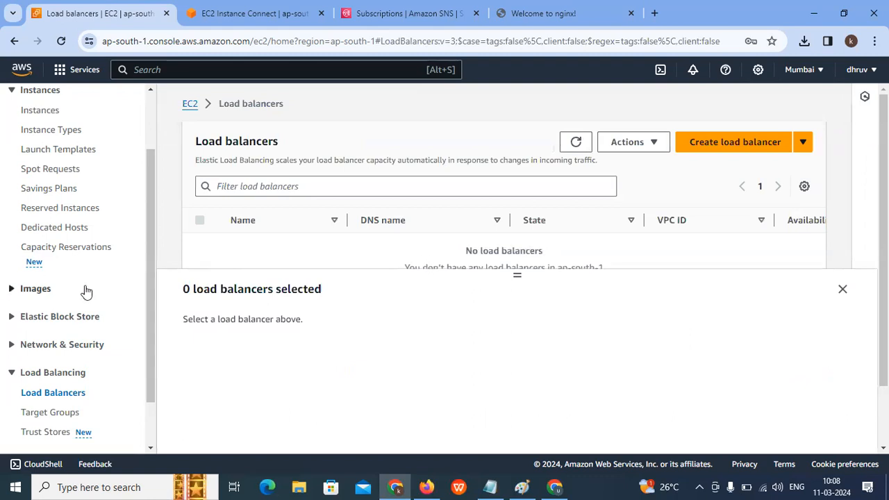
- Delete the TCS-LT launch template and all its versions, confirming with "delete"
scroll(39, 226, up, 2)
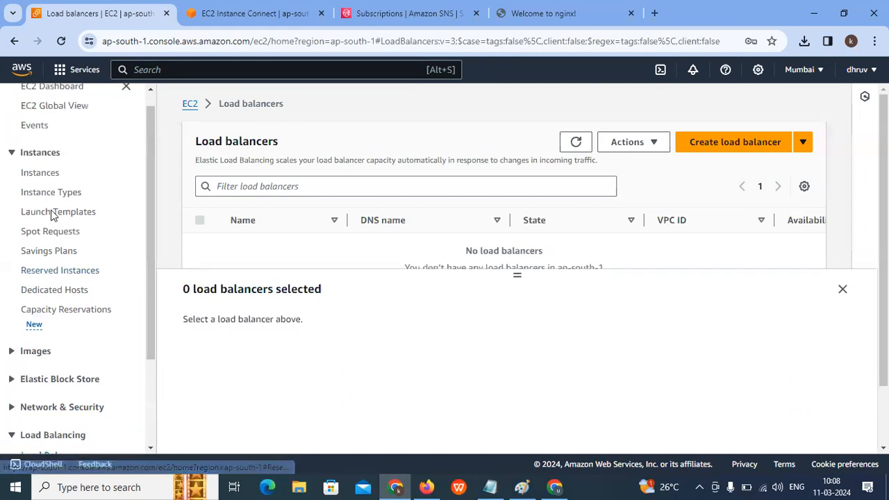
click(40, 237)
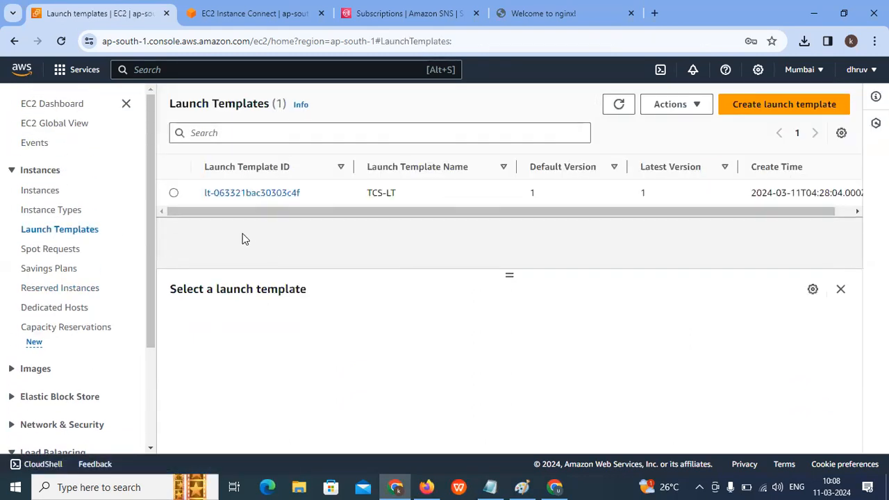
click(173, 194)
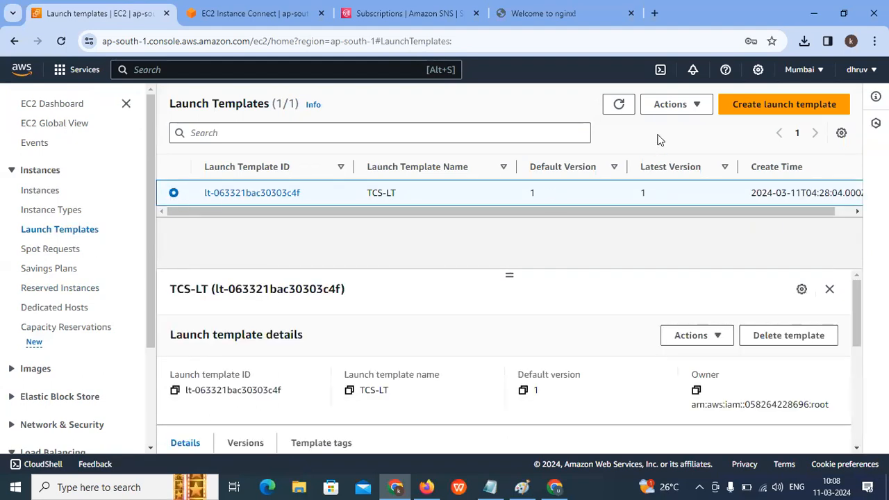
click(688, 110)
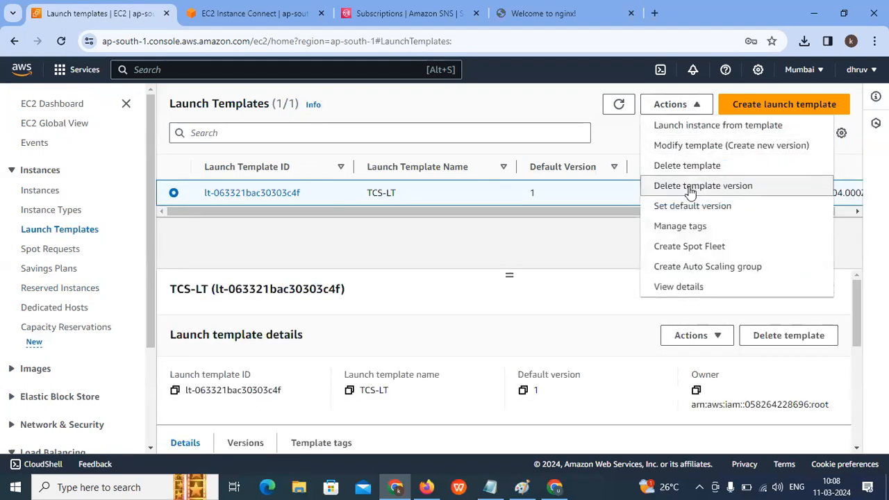
click(666, 166)
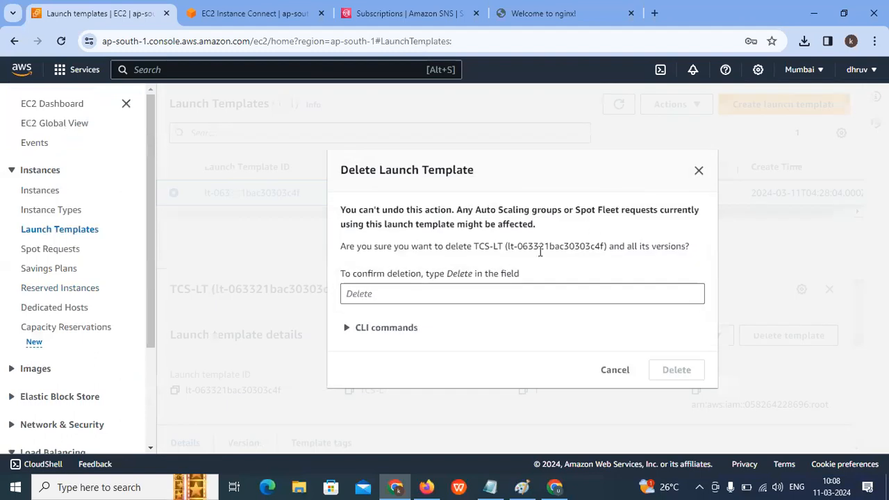
click(392, 296)
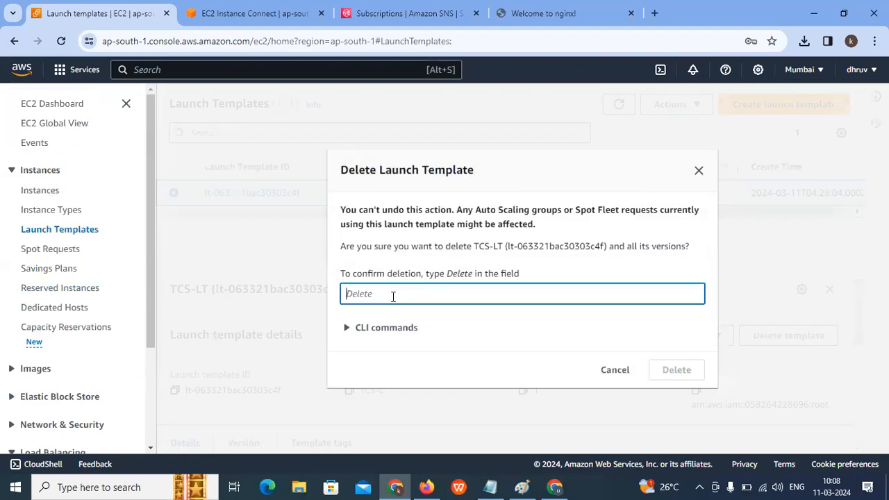
text(delete)
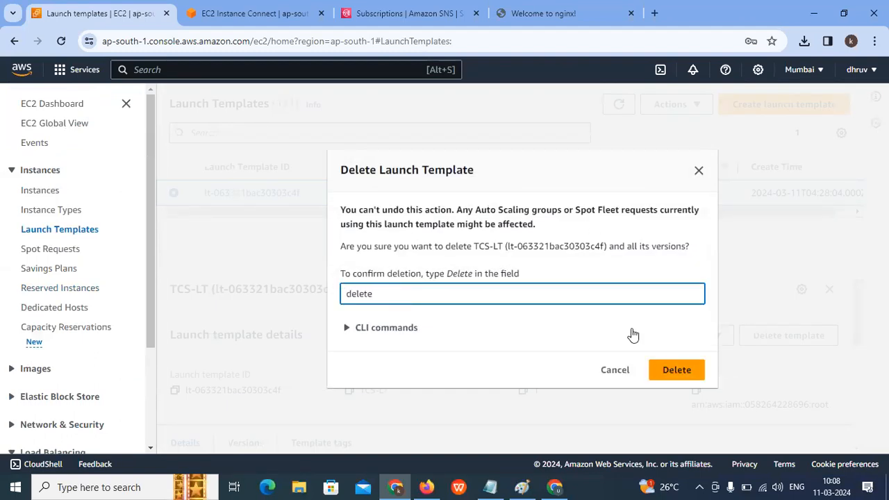
click(682, 373)
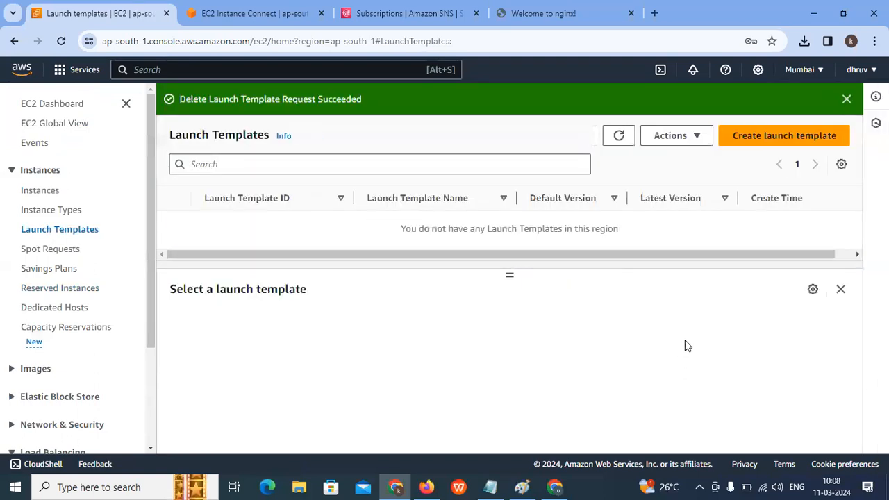
- Deregister the TCS-Bakup-Server AMI from the images owned by this account
scroll(4, 329, down, 1)
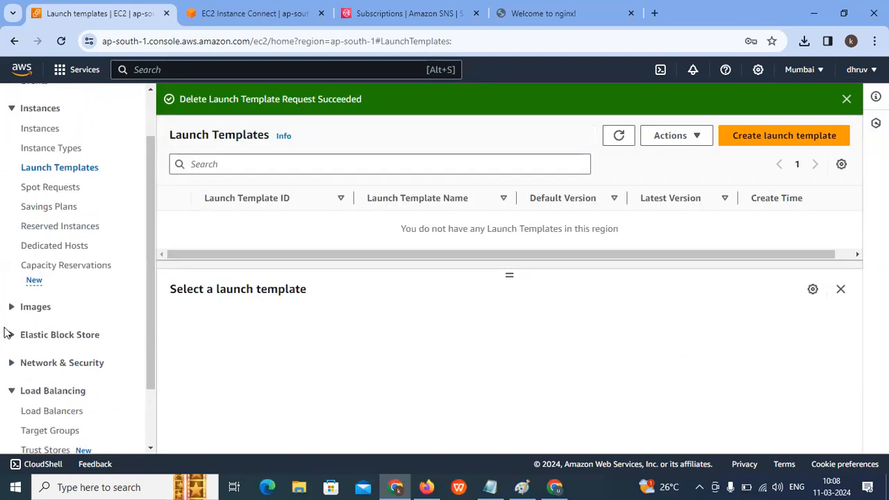
click(10, 304)
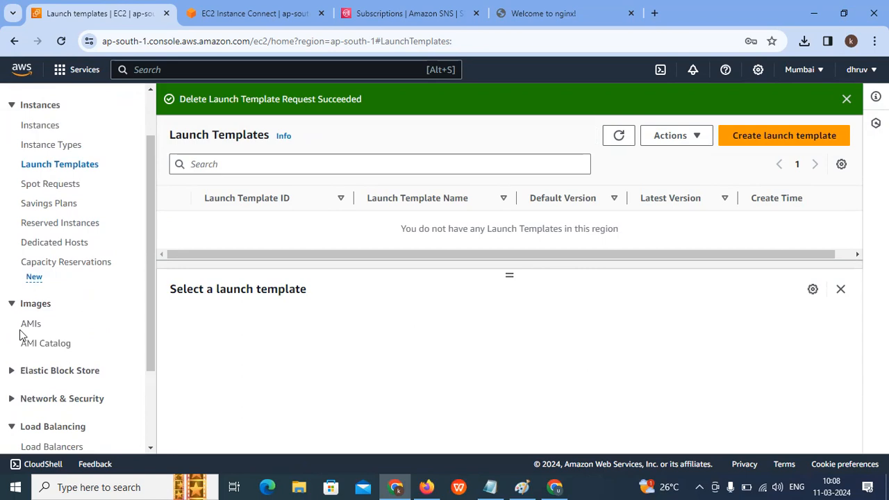
click(24, 327)
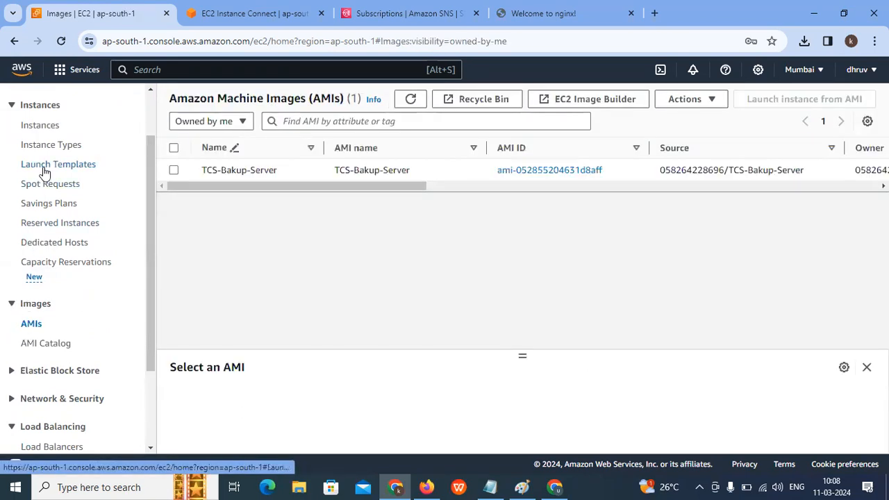
scroll(44, 193, down, 2)
scroll(59, 424, up, 1)
scroll(63, 420, down, 1)
scroll(64, 420, up, 2)
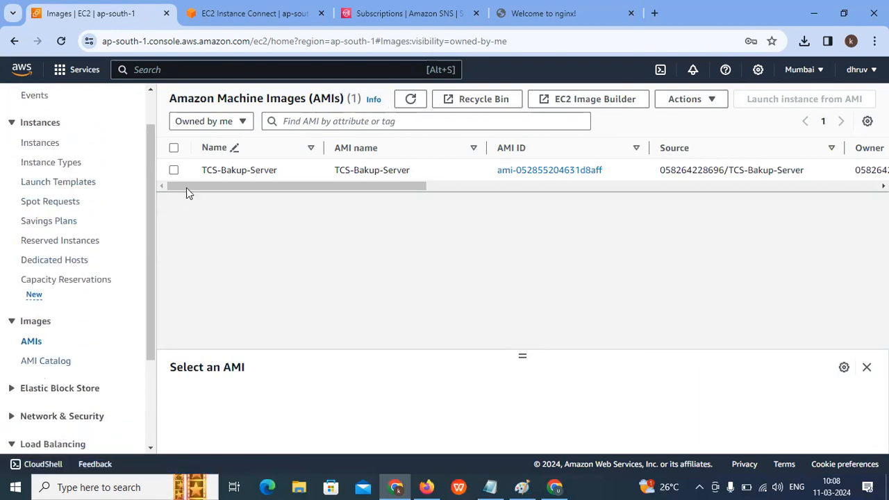
click(175, 171)
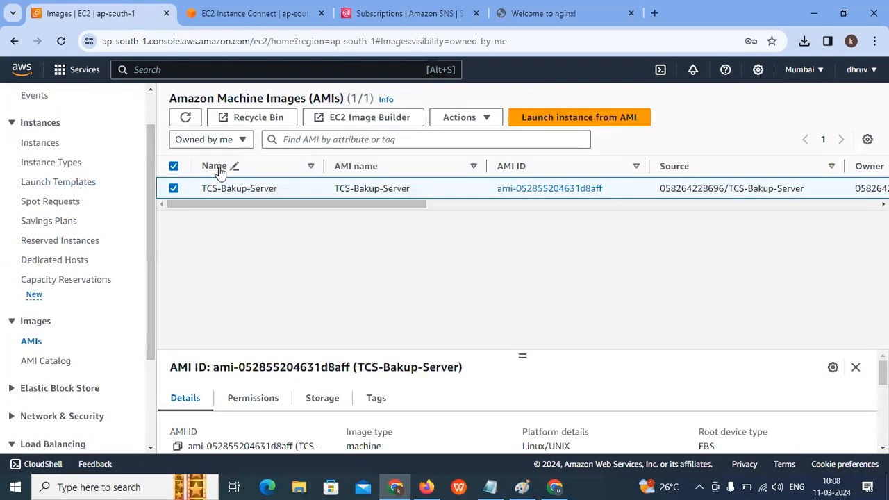
click(480, 120)
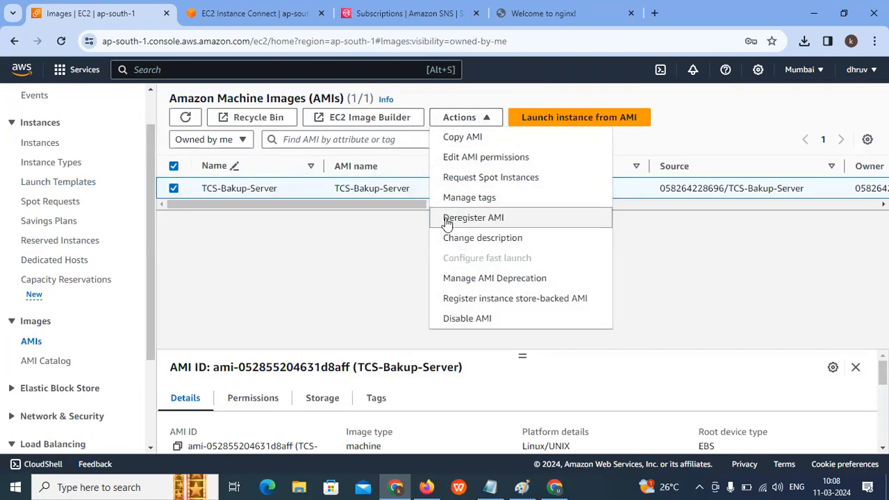
click(470, 221)
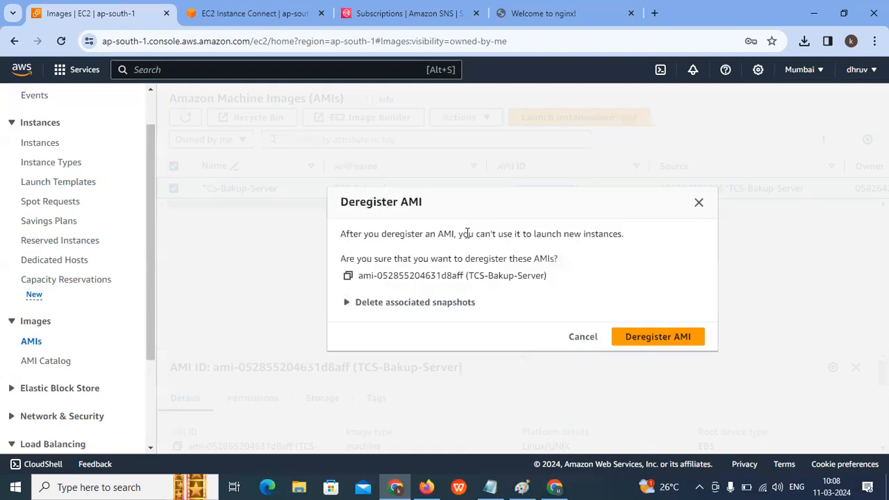
click(653, 338)
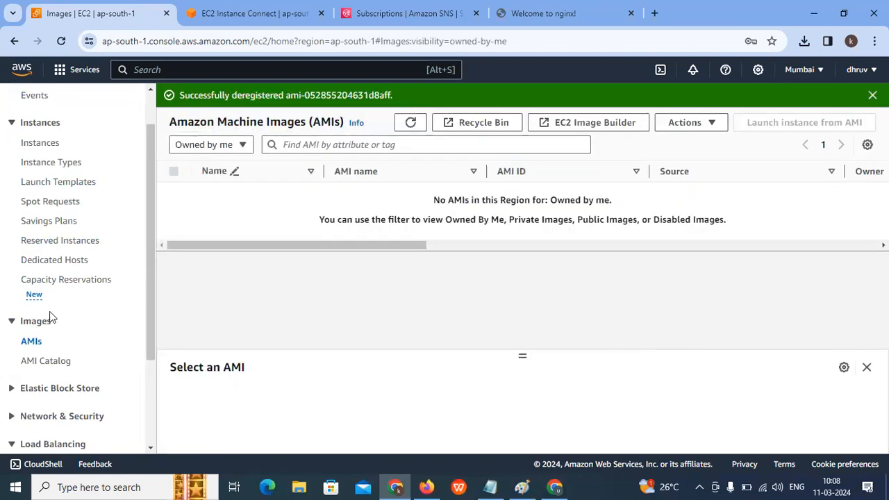
- Open the EC2 instances list and compare the states of TCS-WebServer-Main-Server and the TCS-ASG-Server instances
scroll(49, 317, up, 2)
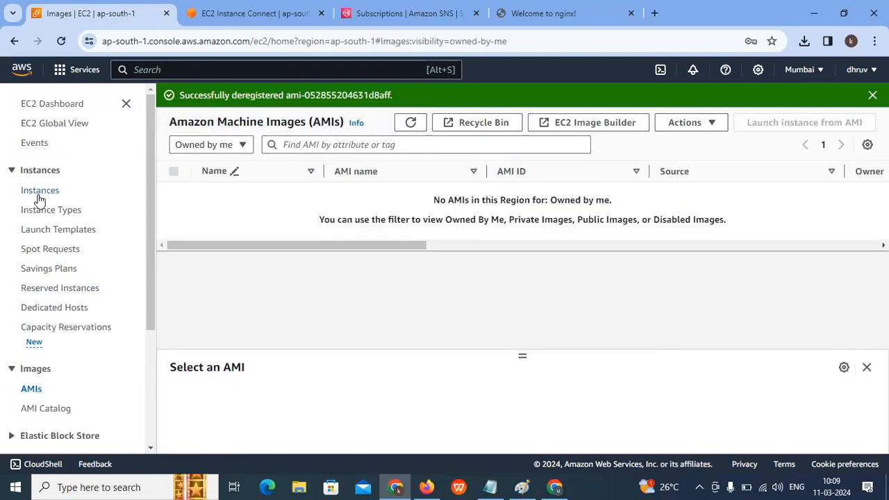
click(39, 196)
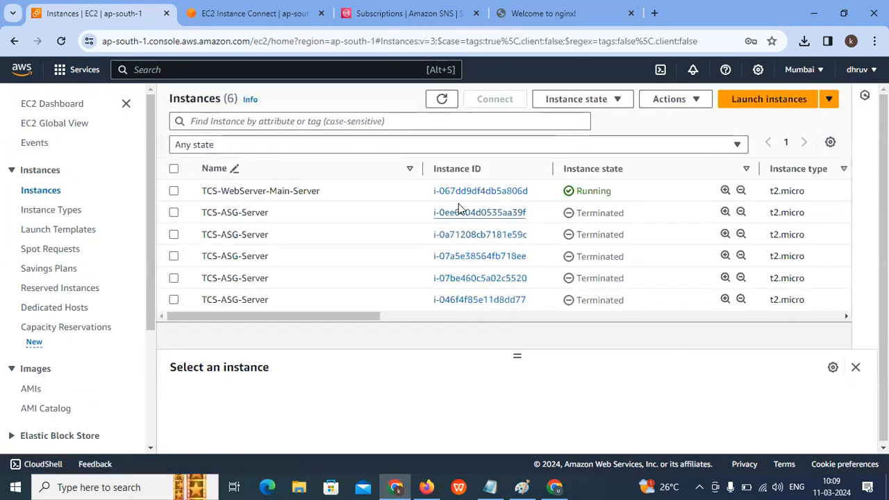
drag(618, 192, 582, 192)
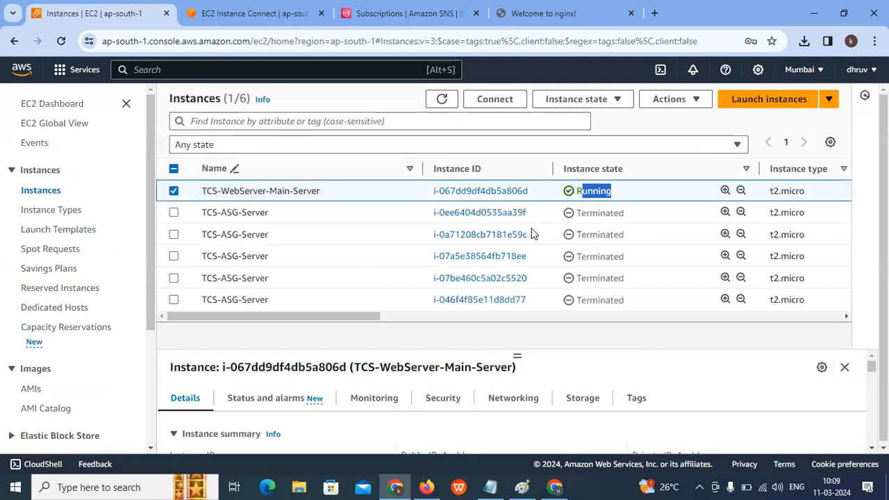
drag(577, 212, 614, 273)
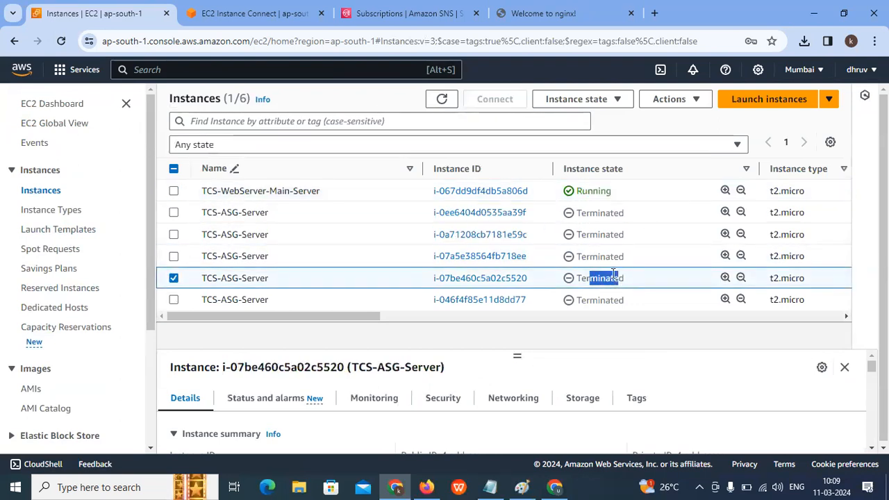
click(173, 191)
click(174, 278)
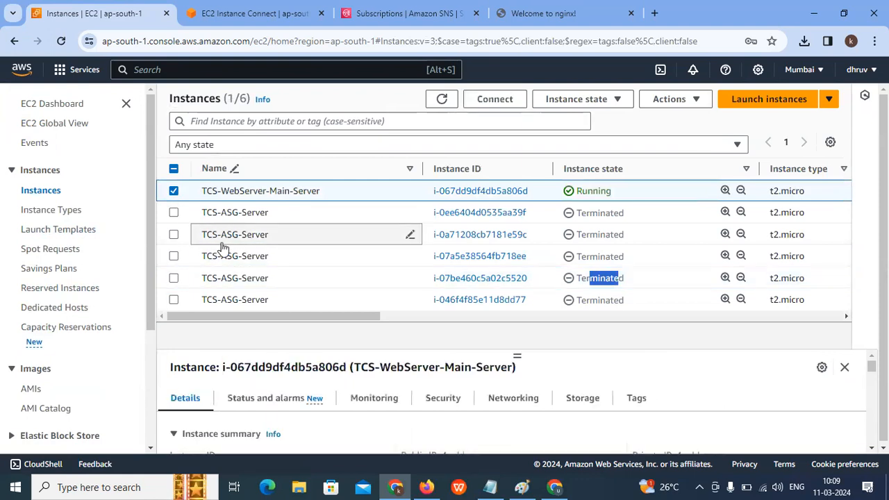
click(615, 99)
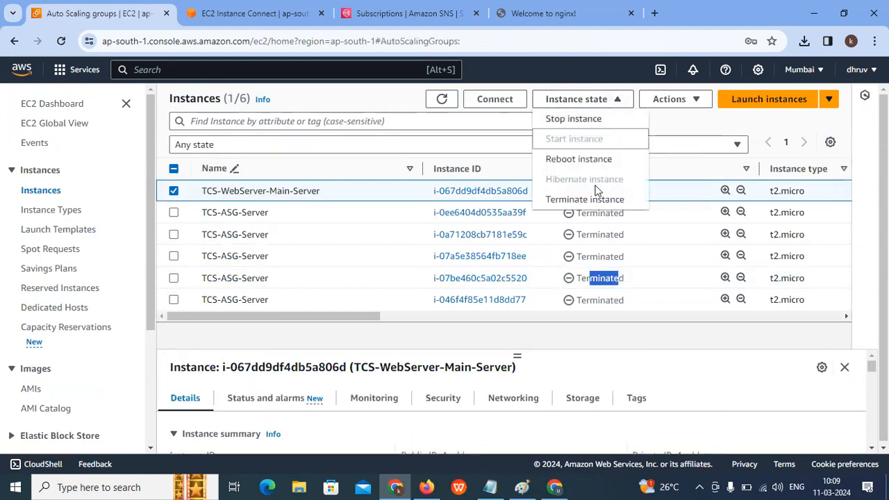
click(38, 192)
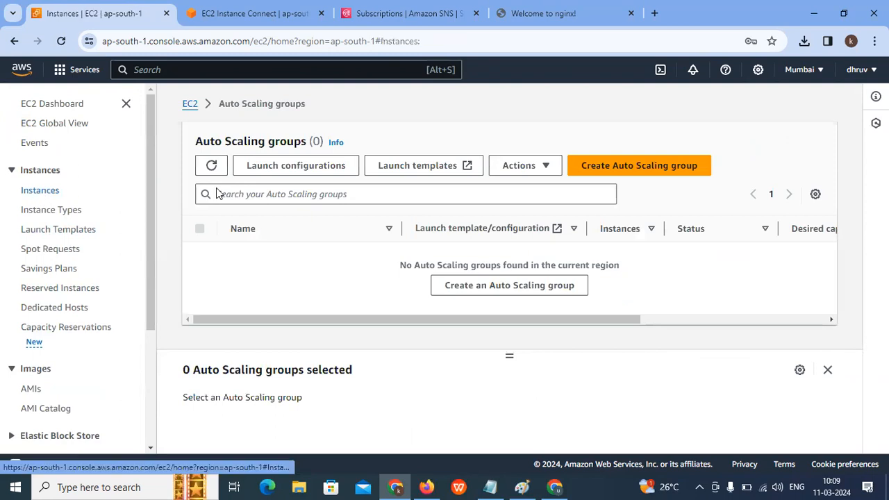
- Terminate the TCS-WebServer-Main-Server instance and refresh the instances list
click(173, 191)
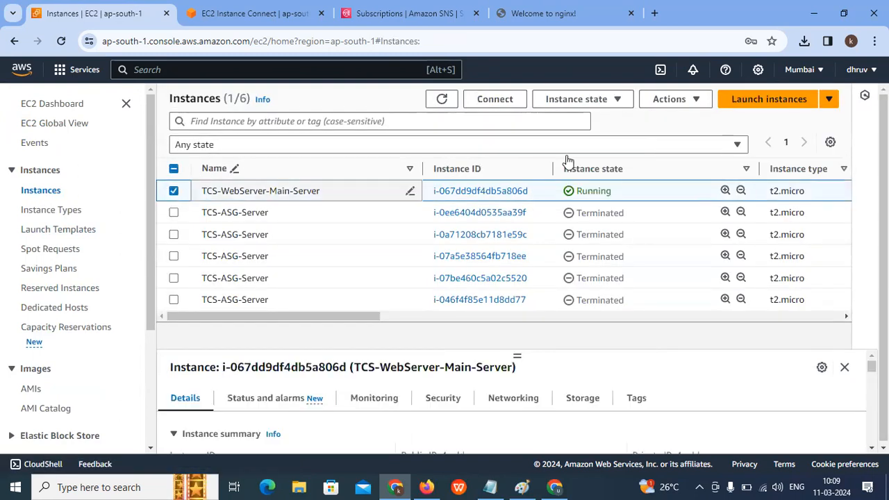
click(603, 99)
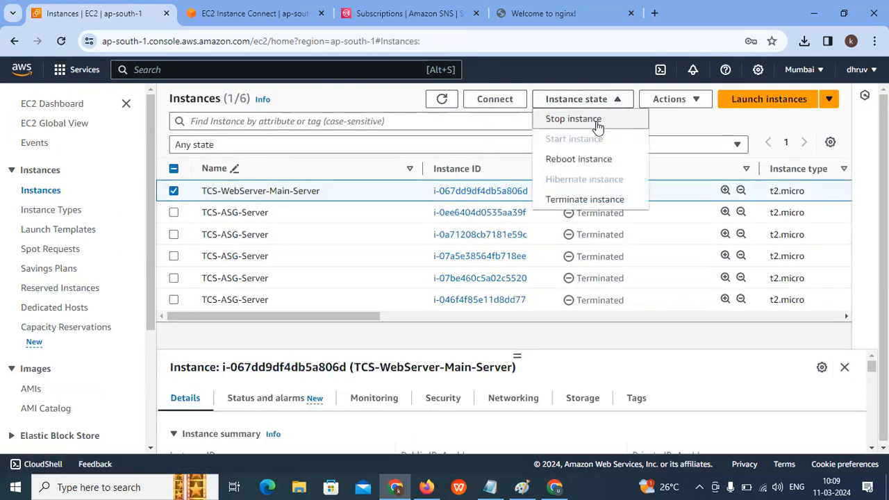
click(584, 200)
click(740, 380)
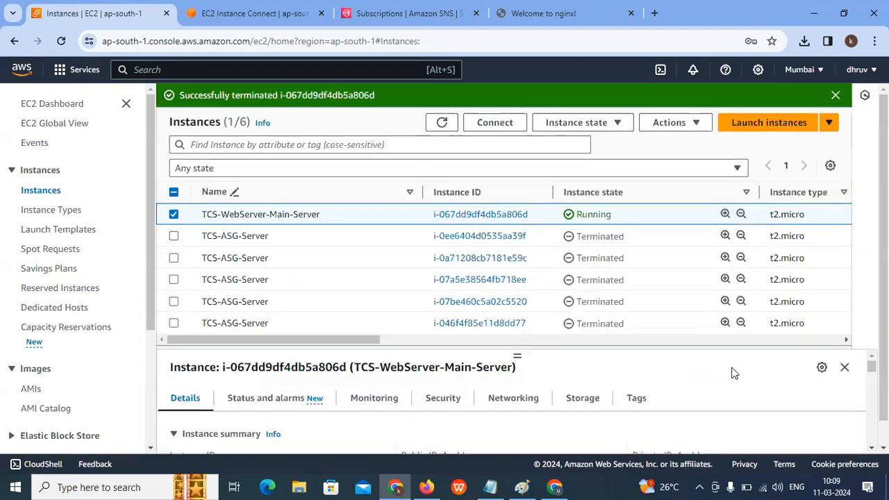
click(448, 122)
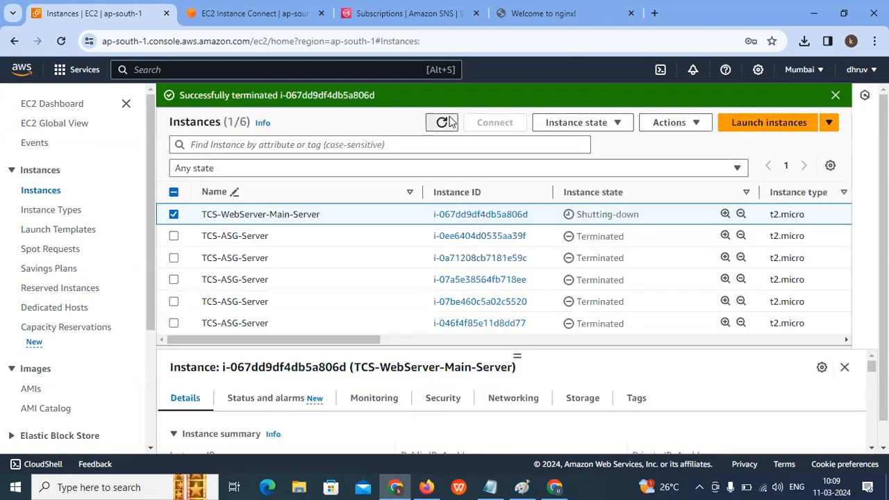
- Switch to the AWS-Concepts file in Notepad and highlight topics 3 (EC2) through 12 (ASG) in Part 1
click(490, 486)
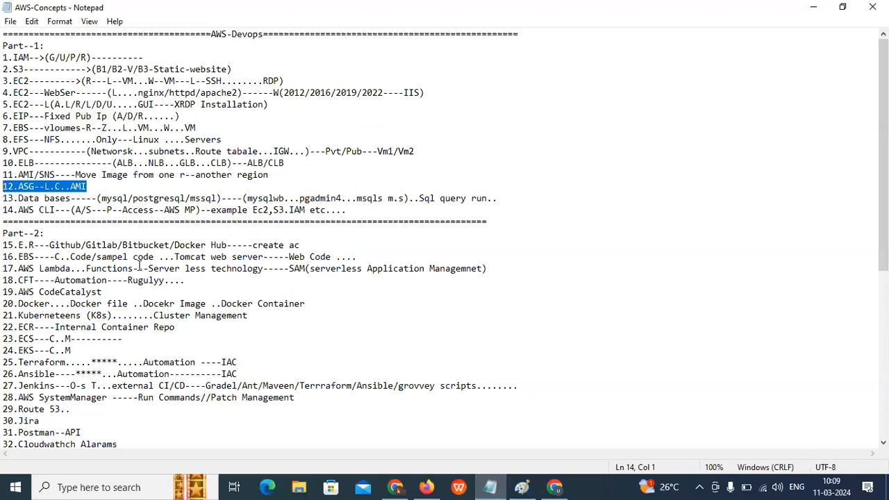
click(5, 193)
drag(13, 175, 91, 182)
drag(90, 187, 6, 81)
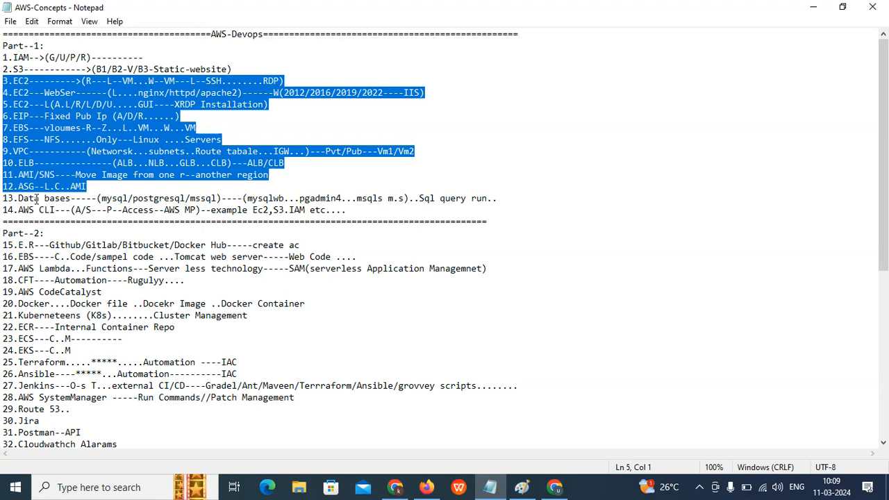
- Switch to the AWS console in Chrome and open the EC2 Dashboard to review the region's resources
click(394, 487)
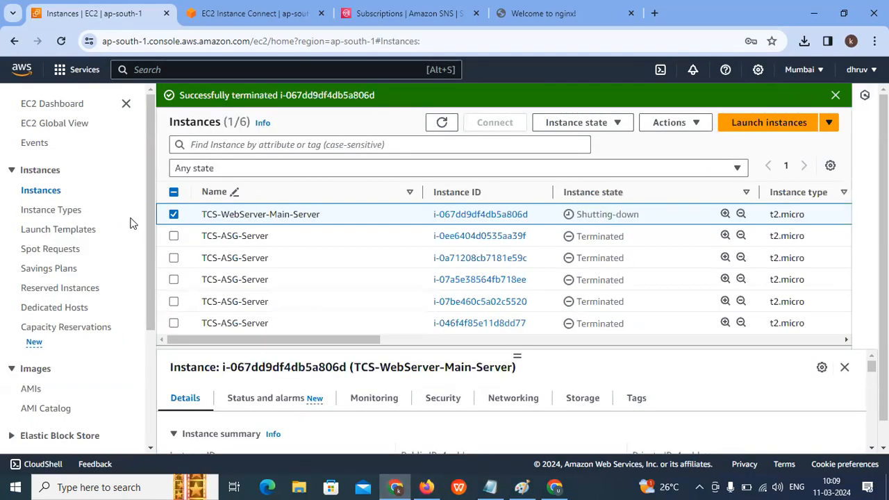
click(12, 170)
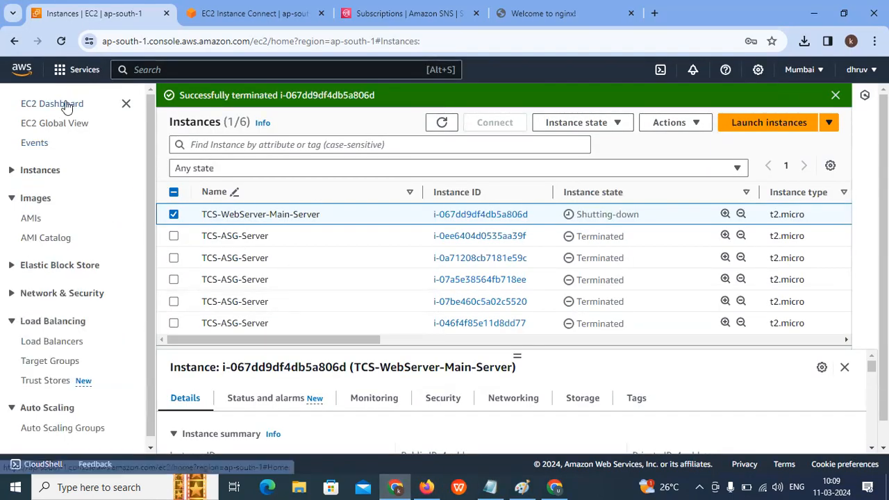
click(67, 104)
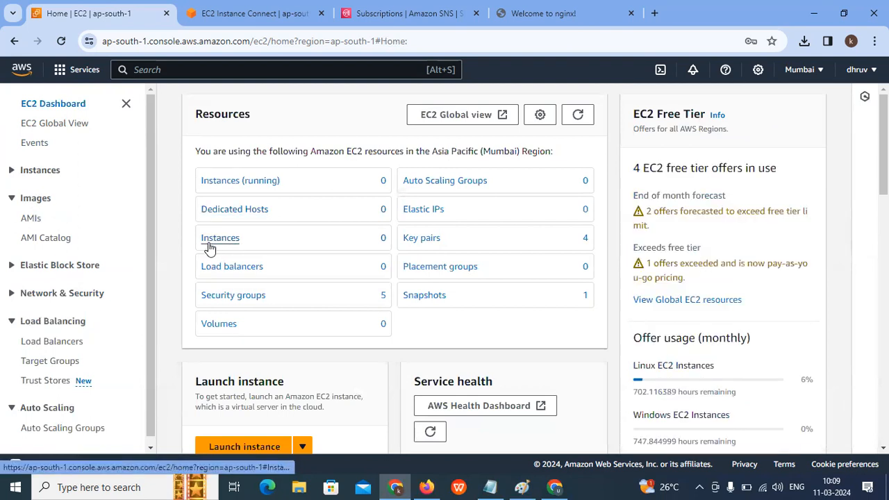
- Look through the Elastic Block Store and Network & Security sections of the EC2 navigation, leaving every section collapsed
click(13, 199)
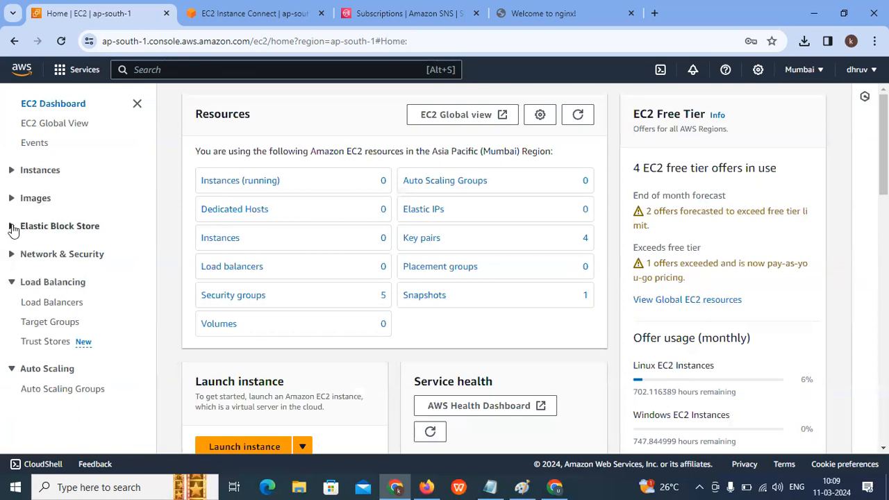
click(12, 229)
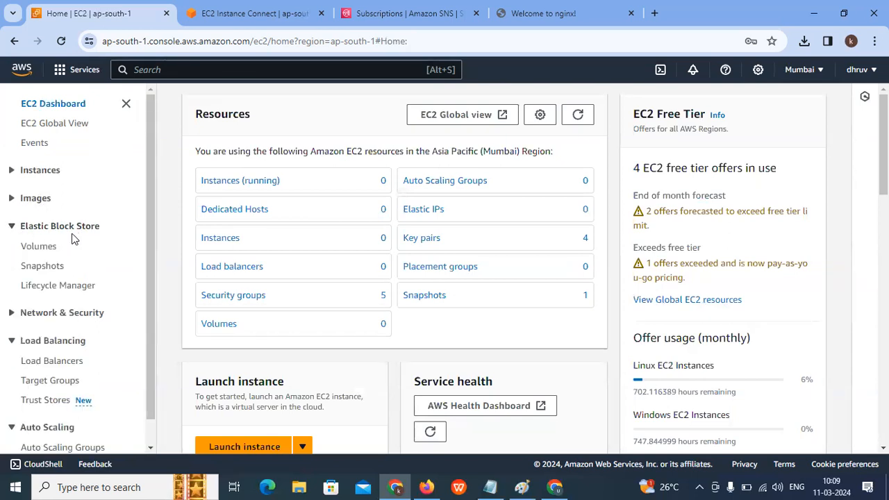
click(12, 228)
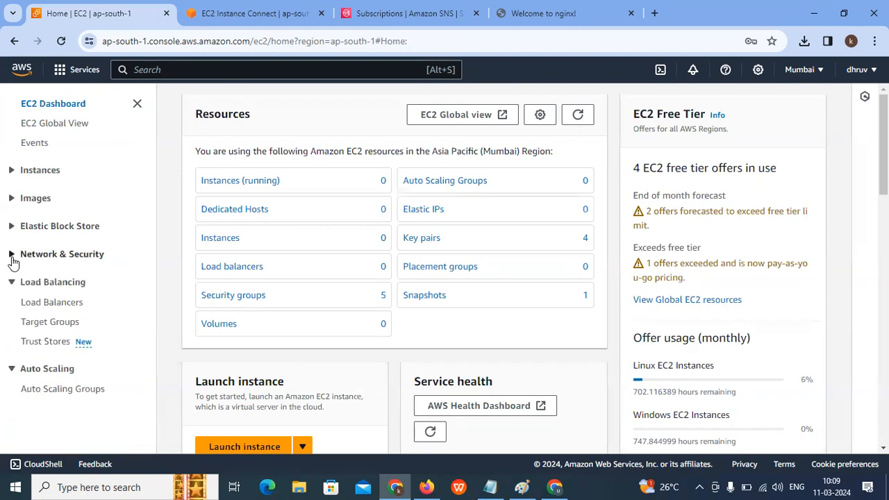
click(12, 257)
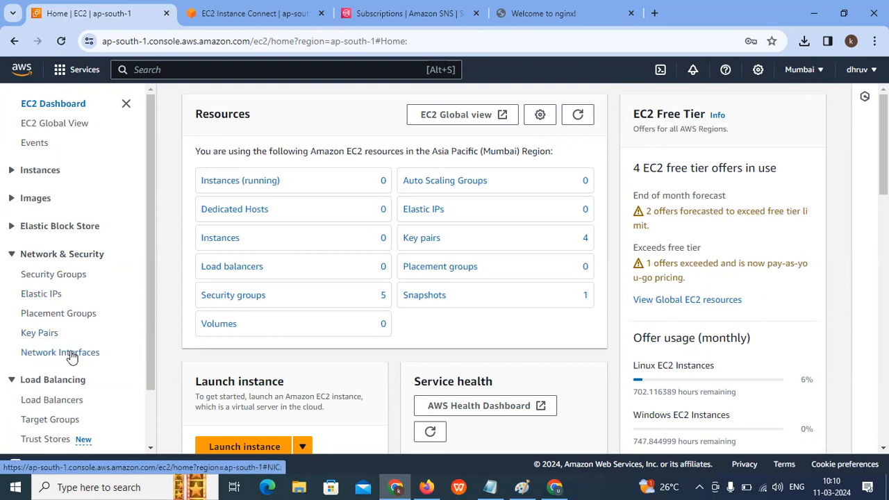
click(13, 255)
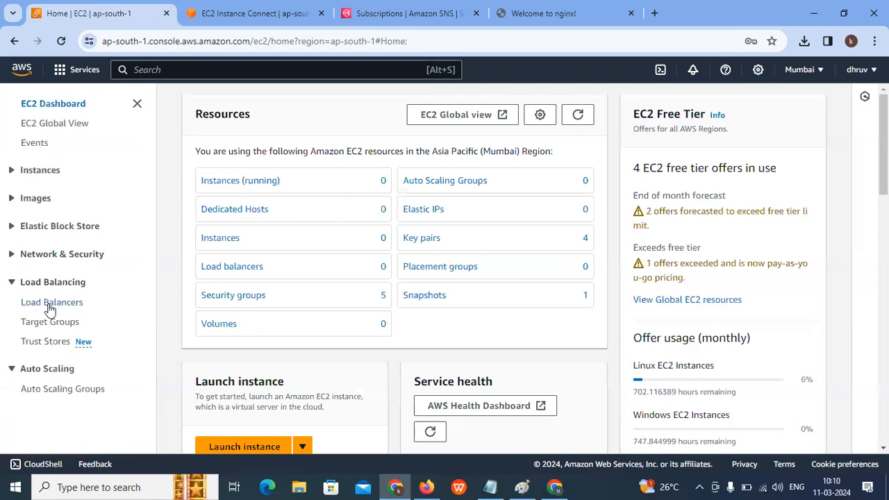
click(12, 369)
click(8, 284)
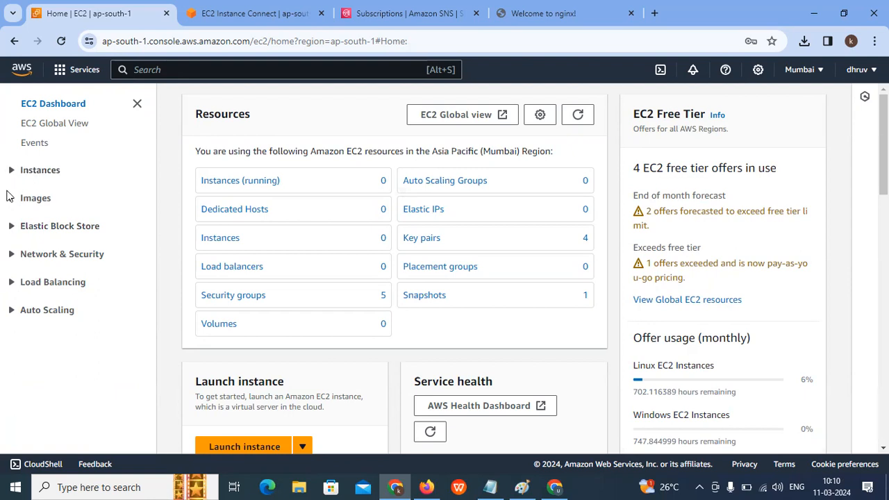
- Reopen the EC2 instances list and refresh it to check the instance states
click(11, 173)
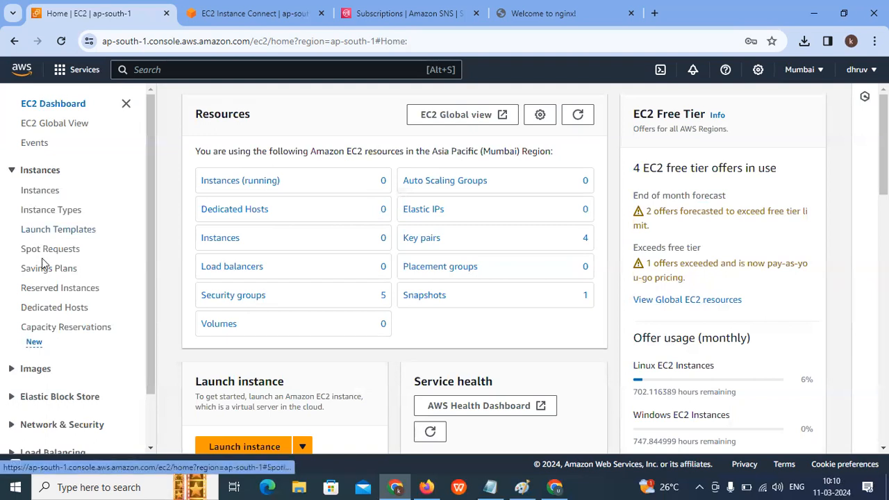
click(41, 192)
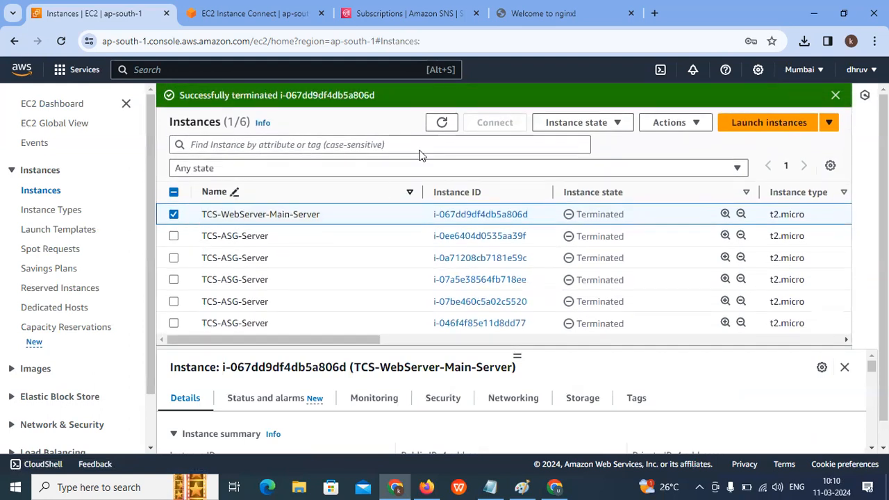
click(445, 124)
- Open the list of instance types and examine the t2.medium row's specifications and on-demand pricing
click(52, 212)
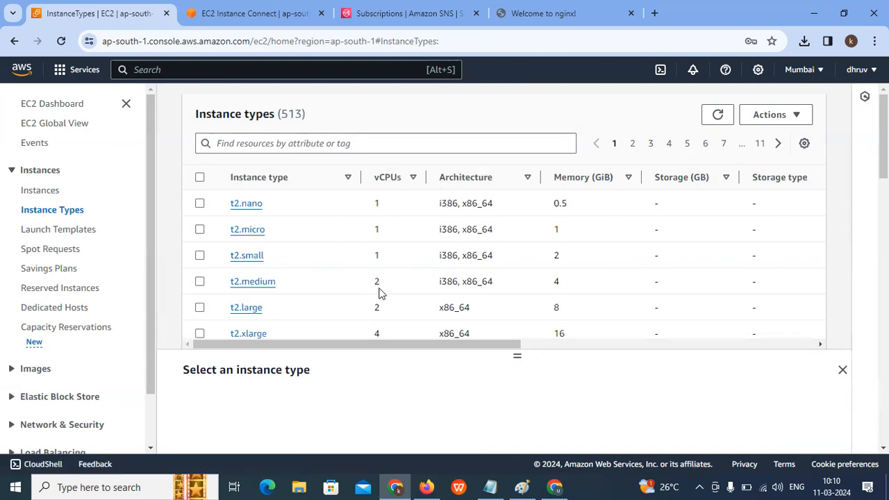
drag(576, 284, 263, 285)
drag(260, 345, 618, 328)
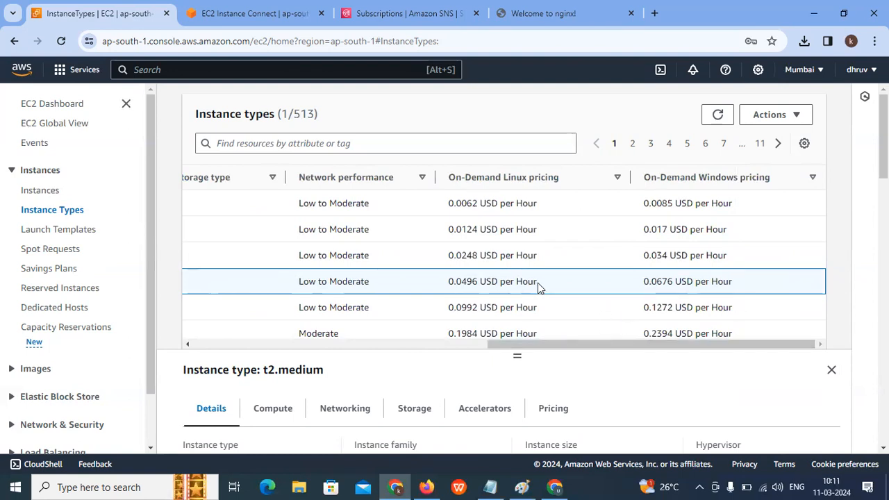
drag(535, 341, 214, 354)
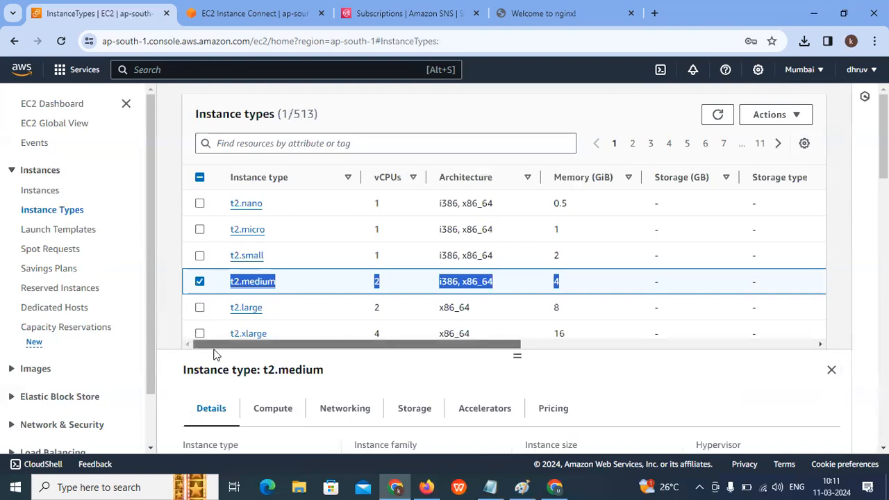
- Clear the t2.medium selection and look through the first page of instance types down to the c5d family
click(199, 281)
scroll(234, 288, down, 3)
scroll(235, 279, up, 3)
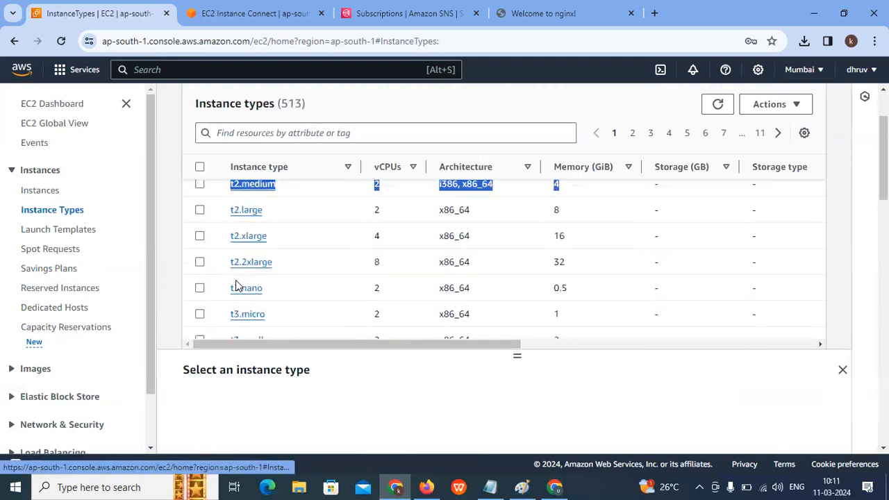
scroll(240, 278, down, 6)
scroll(239, 260, up, 1)
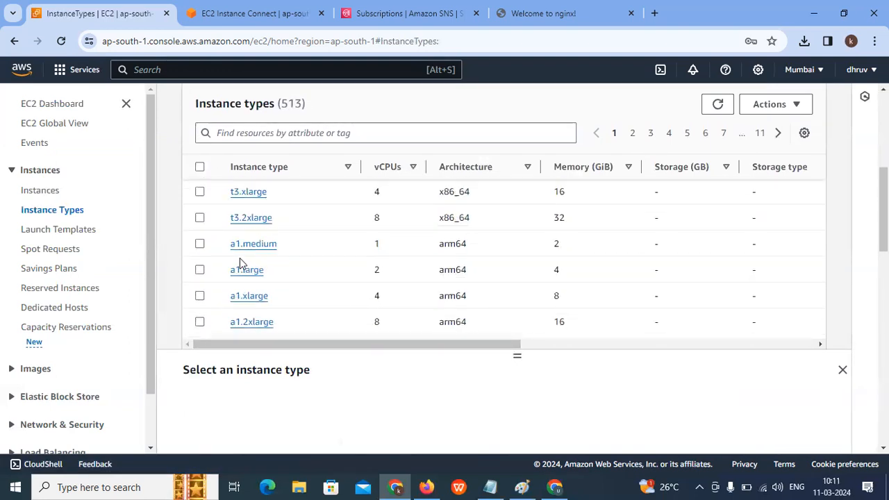
scroll(239, 260, down, 3)
scroll(238, 258, down, 3)
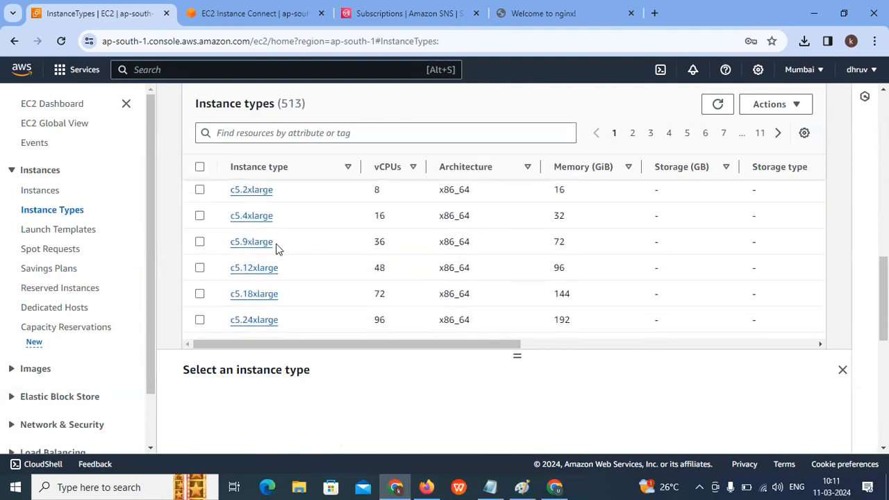
scroll(256, 248, down, 2)
scroll(228, 256, down, 2)
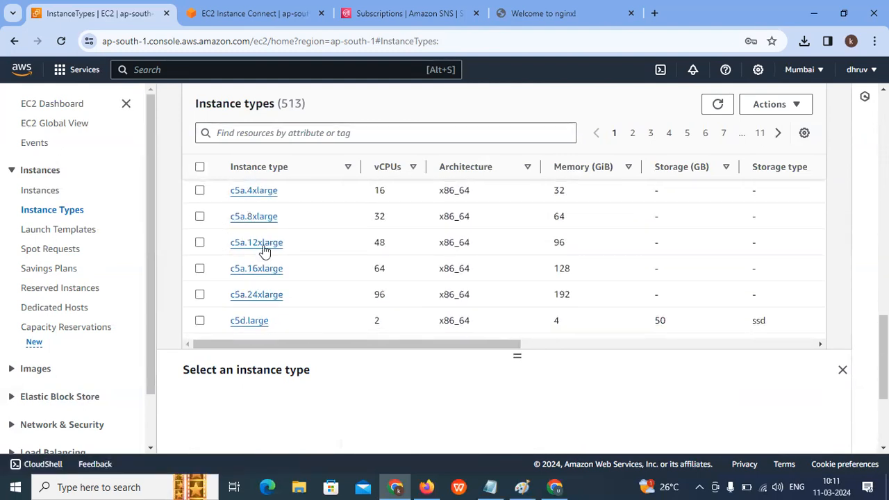
scroll(253, 253, down, 3)
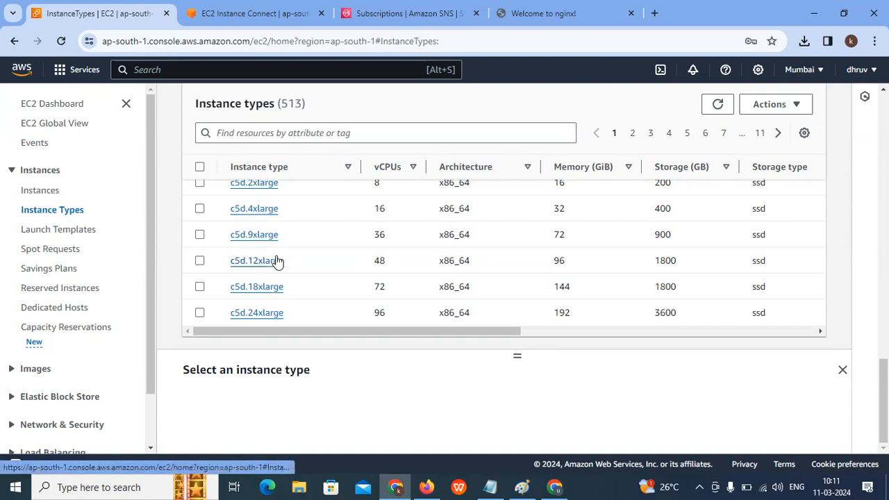
scroll(278, 262, up, 2)
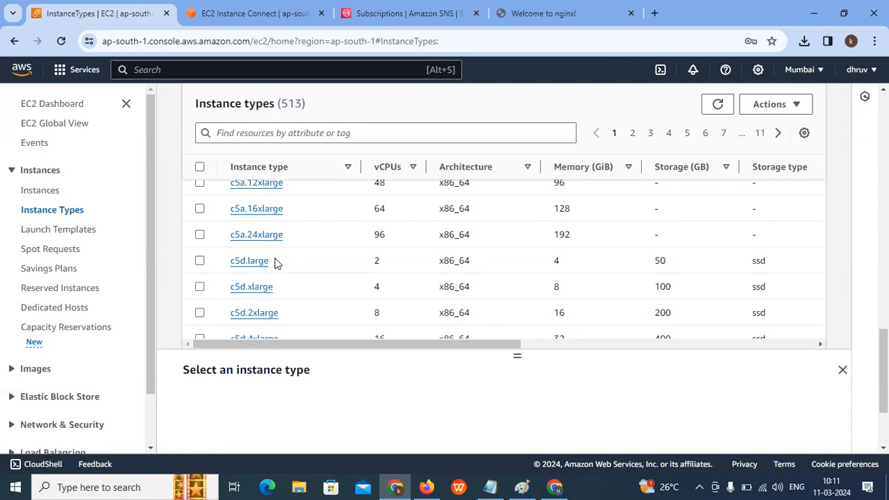
scroll(281, 258, down, 2)
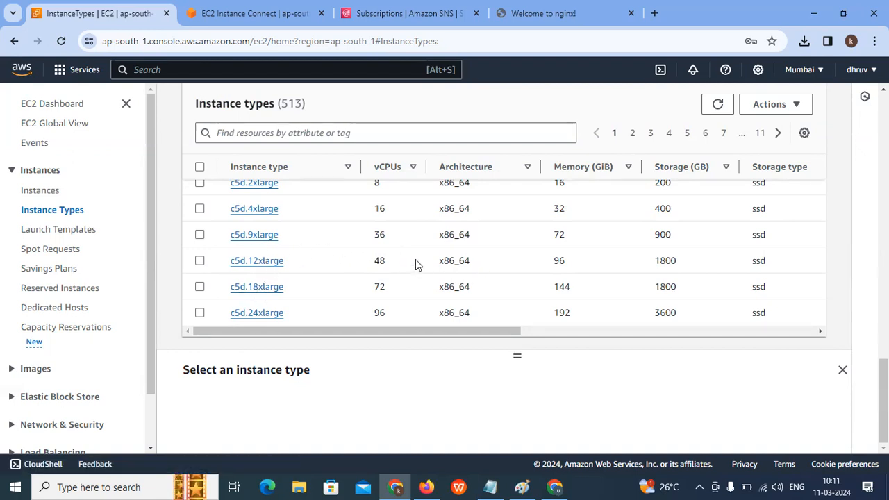
scroll(411, 262, up, 3)
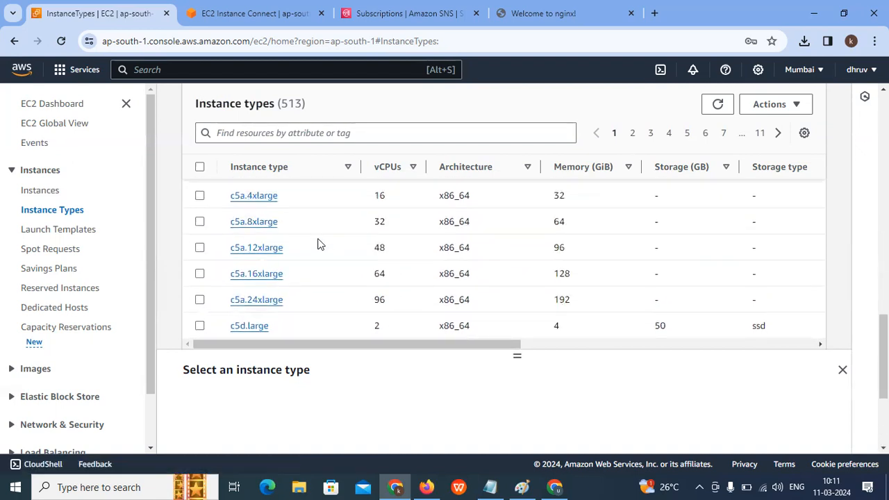
scroll(317, 243, down, 3)
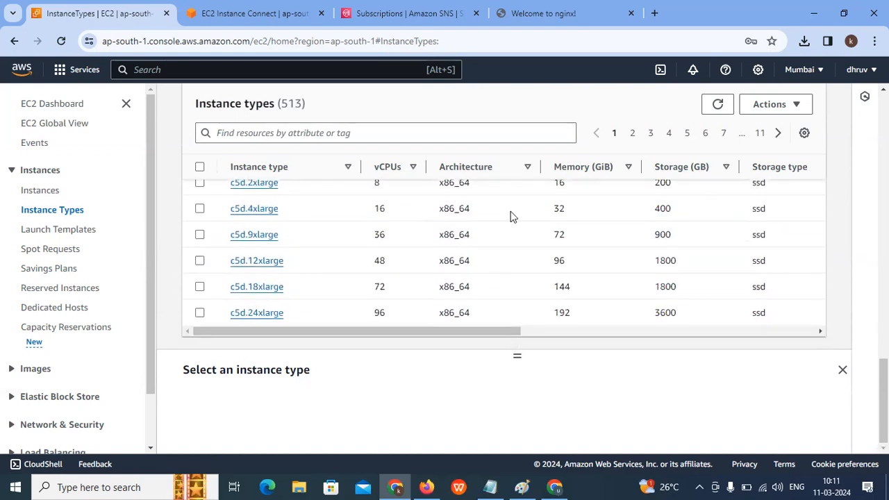
- Review the Launch Templates, Spot Requests, Reserved Instances and Dedicated Hosts pages of the EC2 console
click(41, 235)
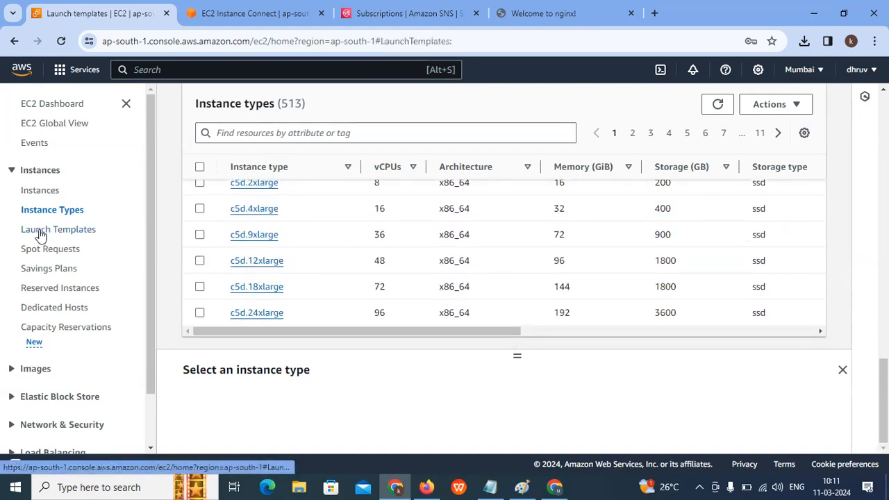
scroll(330, 244, down, 3)
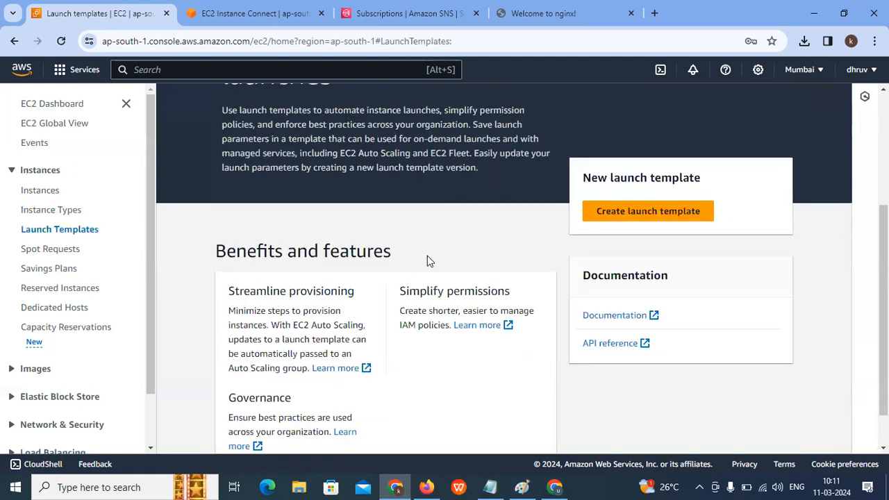
click(54, 250)
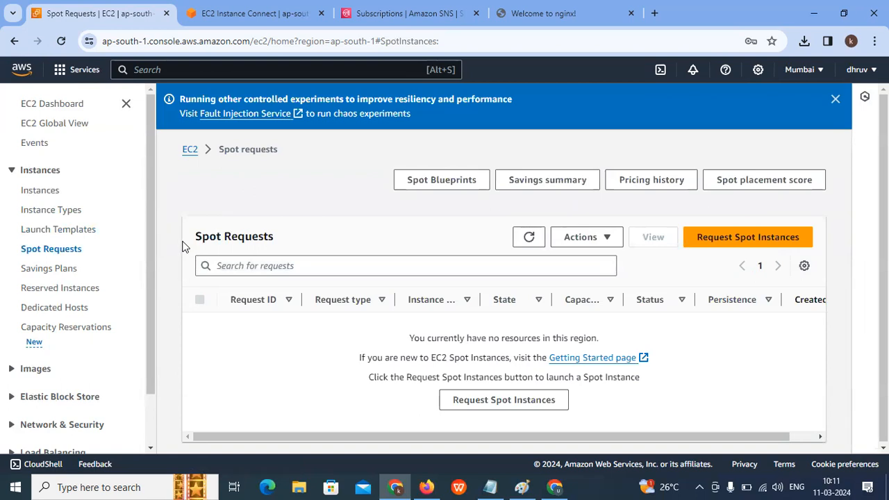
click(43, 290)
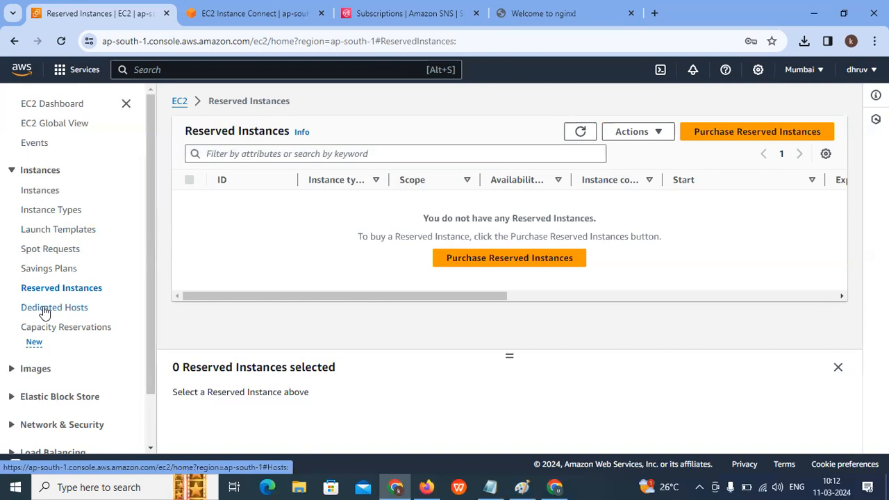
click(43, 308)
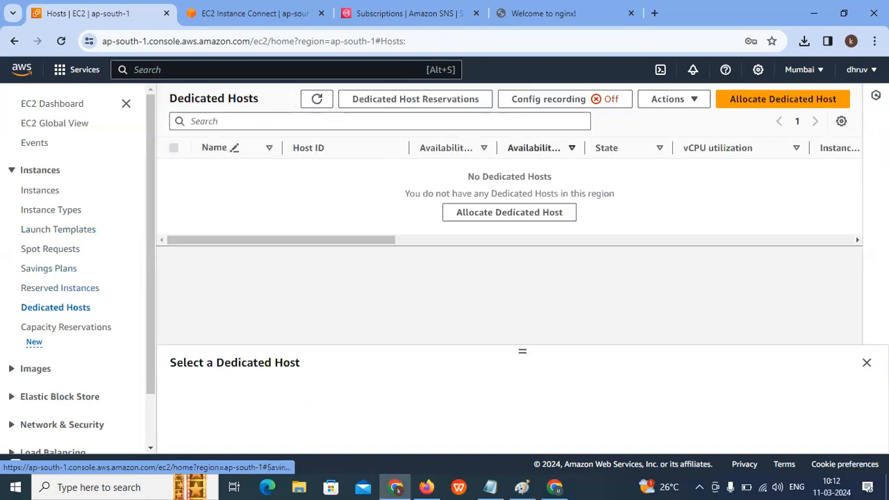
- Minimize the browser, Notepad and Gmail windows and switch to EC2.doc in WPS Office
click(813, 11)
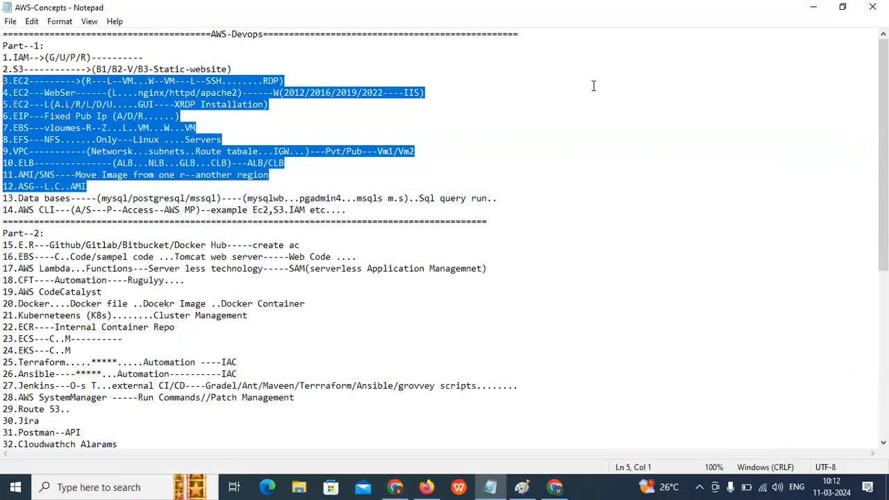
click(813, 7)
click(808, 8)
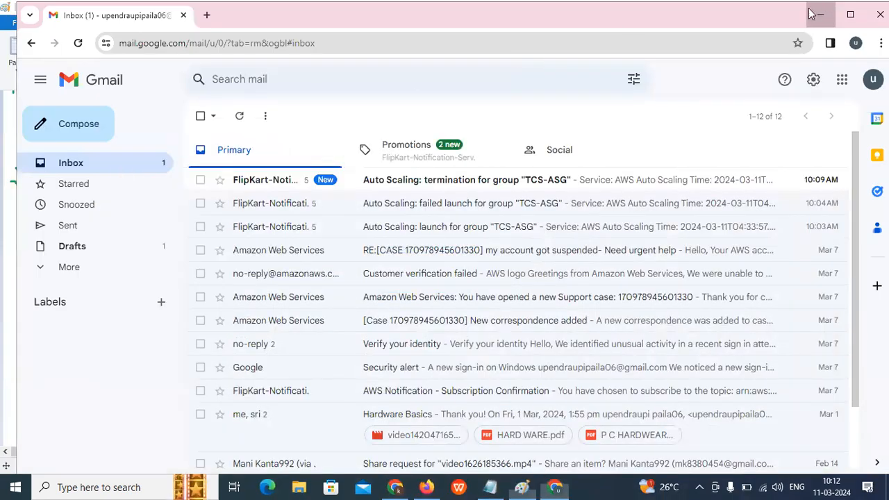
click(813, 7)
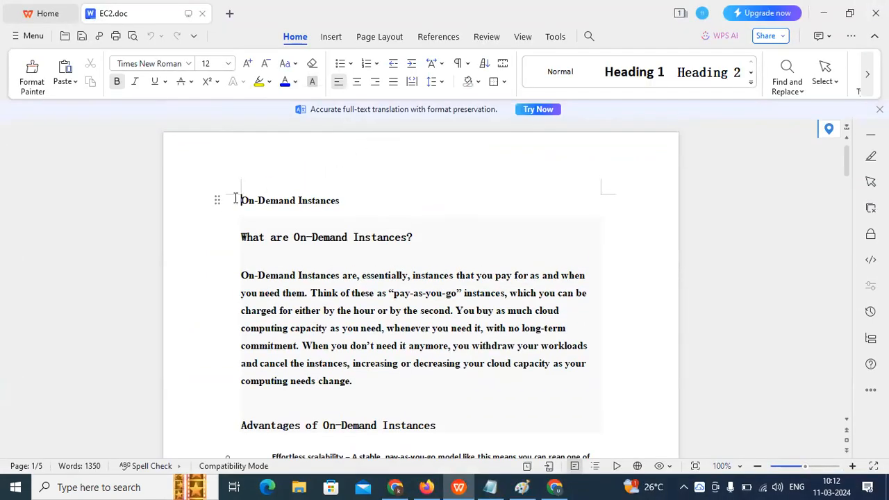
- Highlight the On-Demand Instances title and examine the section's definition, advantages, disadvantages and recommended use
drag(239, 200, 350, 197)
scroll(351, 201, down, 1)
scroll(348, 190, down, 8)
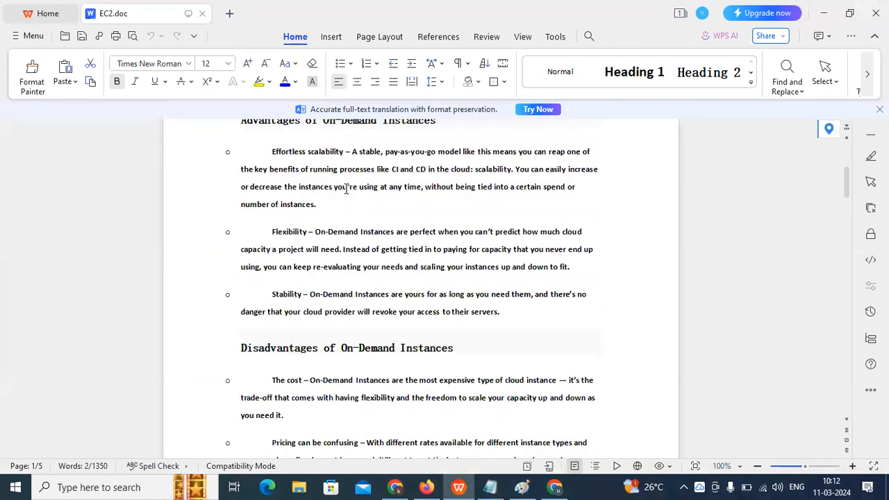
scroll(343, 188, up, 9)
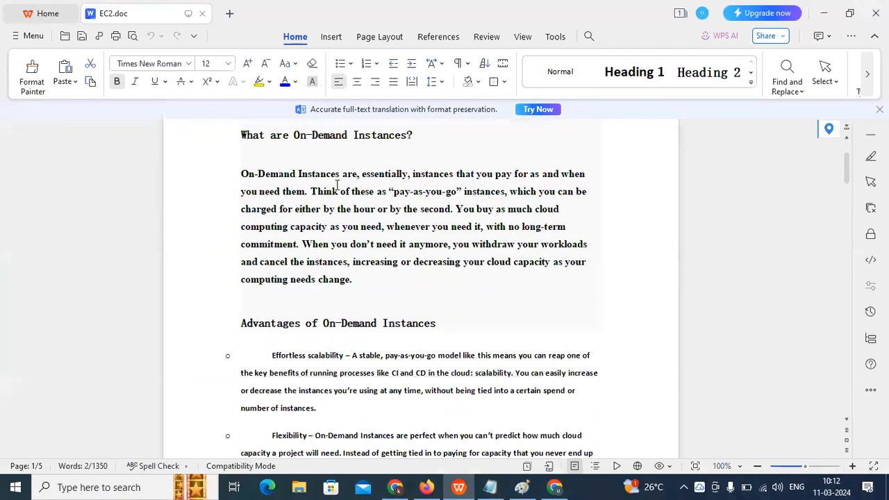
scroll(331, 186, down, 1)
scroll(327, 191, down, 5)
scroll(324, 189, up, 5)
scroll(323, 298, down, 3)
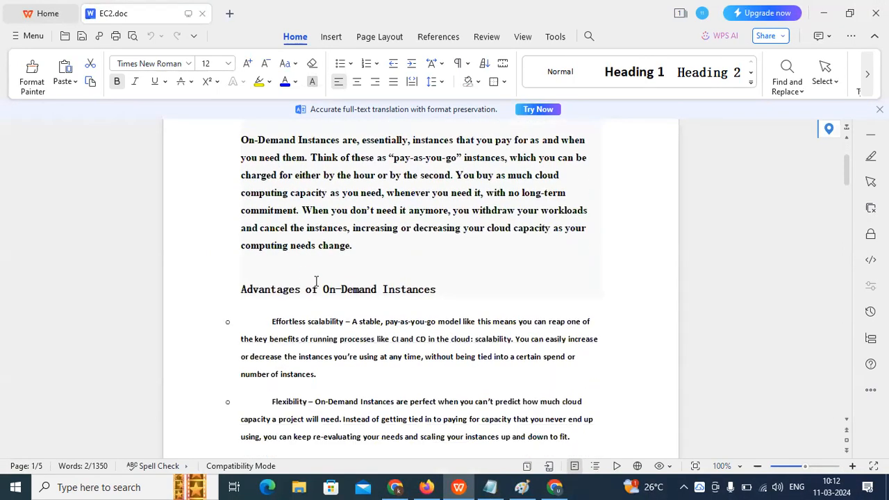
scroll(404, 289, down, 14)
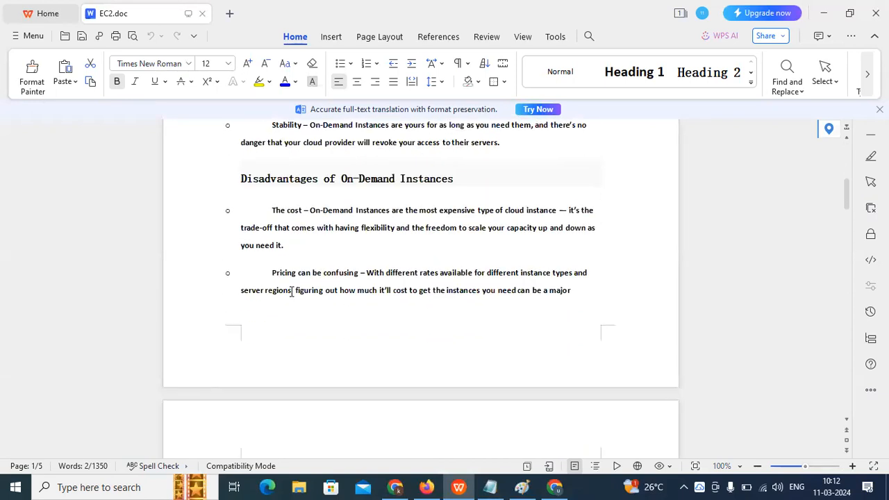
scroll(293, 290, down, 3)
scroll(292, 290, down, 4)
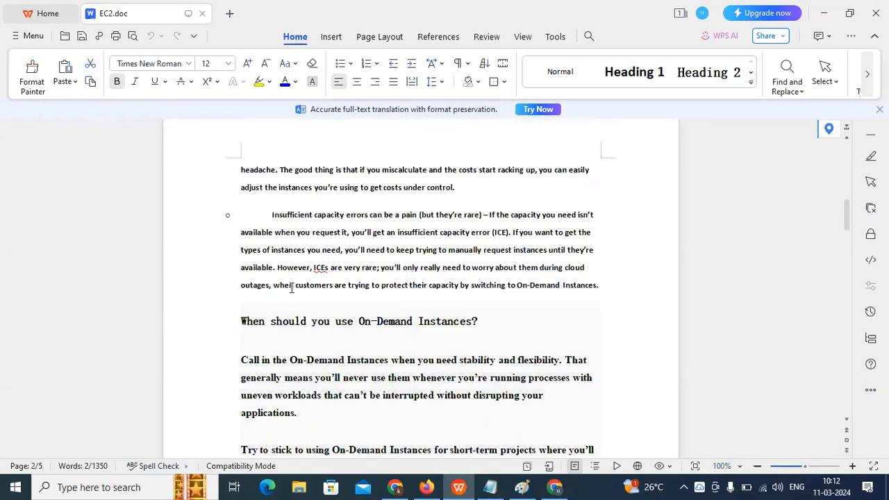
scroll(342, 271, down, 6)
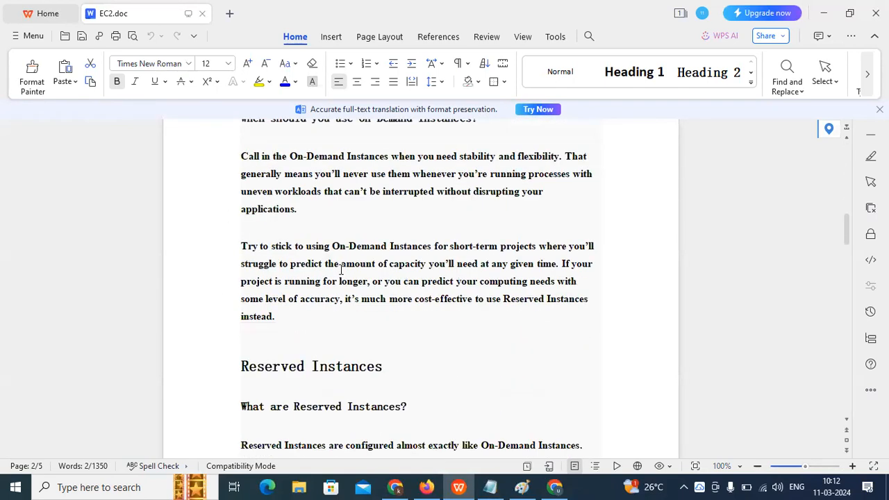
- Highlight the Reserved Instances heading and look through its section on types, drawbacks and when to use them
drag(244, 299, 397, 300)
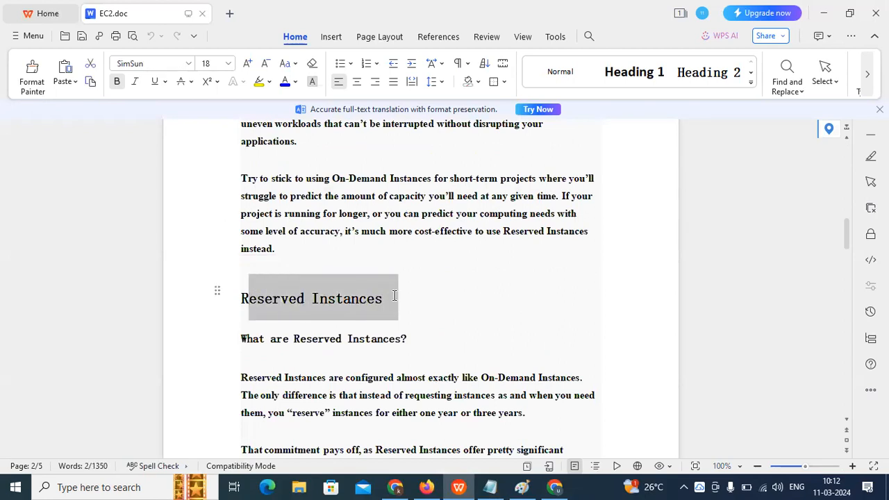
drag(245, 299, 384, 300)
scroll(334, 305, down, 18)
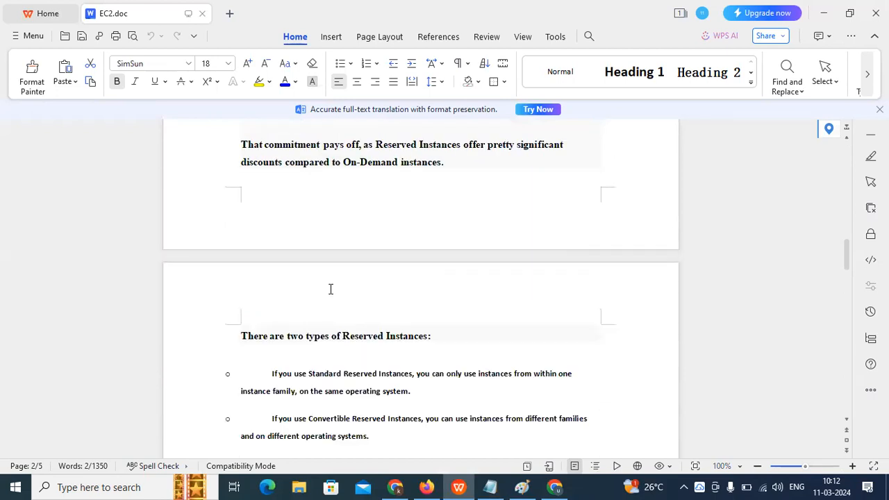
scroll(333, 286, down, 20)
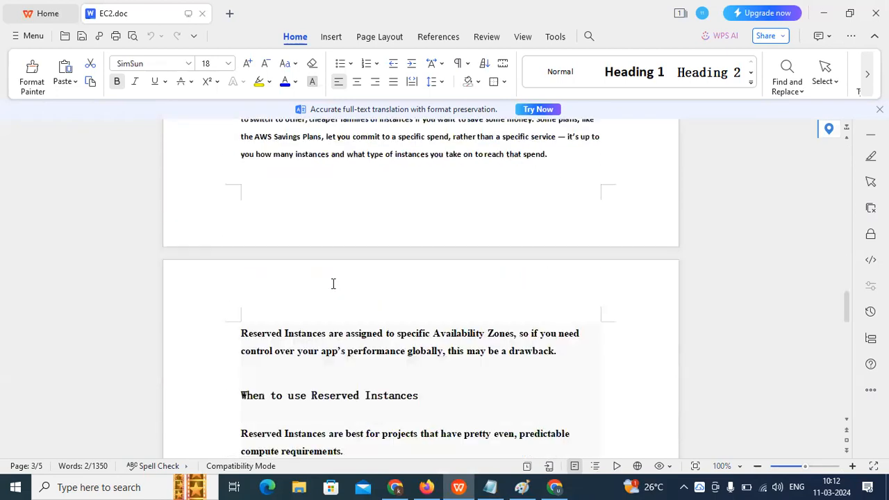
scroll(334, 280, down, 3)
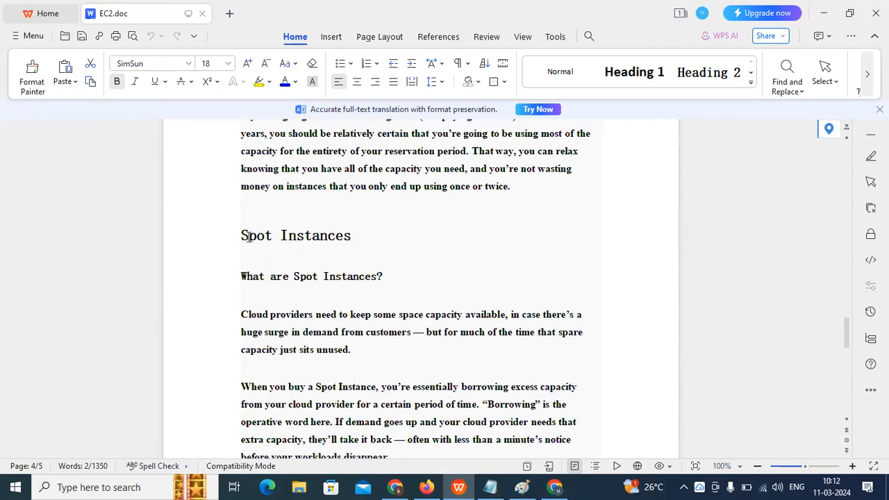
- Highlight the Spot Instances heading and examine the explanation of what Spot Instances are
drag(230, 238, 326, 235)
scroll(391, 240, down, 4)
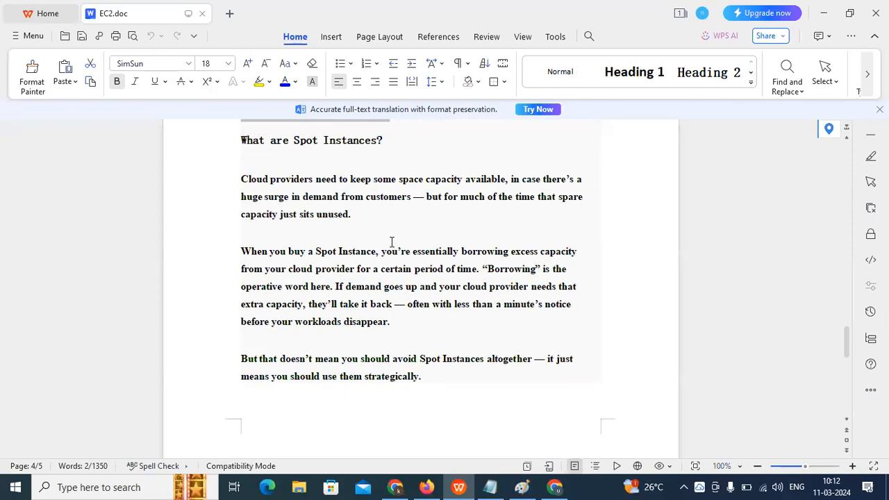
scroll(391, 242, down, 2)
scroll(389, 241, up, 4)
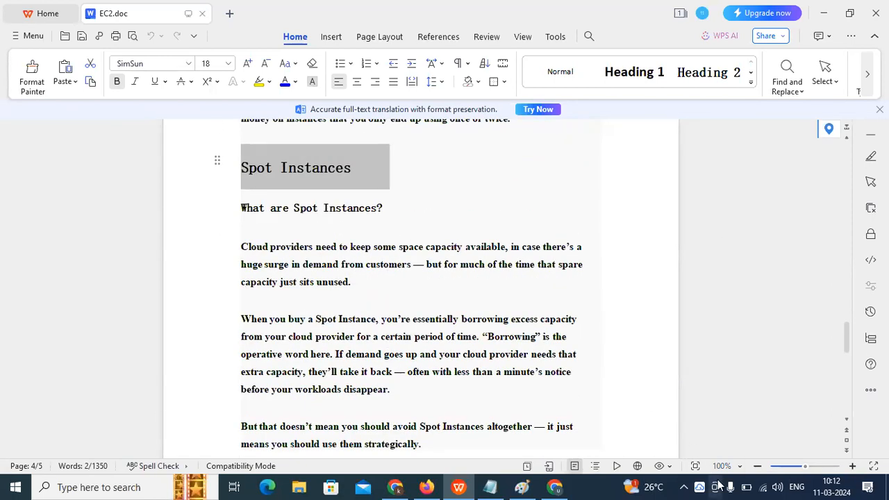
- Enlarge the document view to 150% and return to the end of the Reserved Instances disadvantages
click(852, 467)
click(851, 466)
click(852, 467)
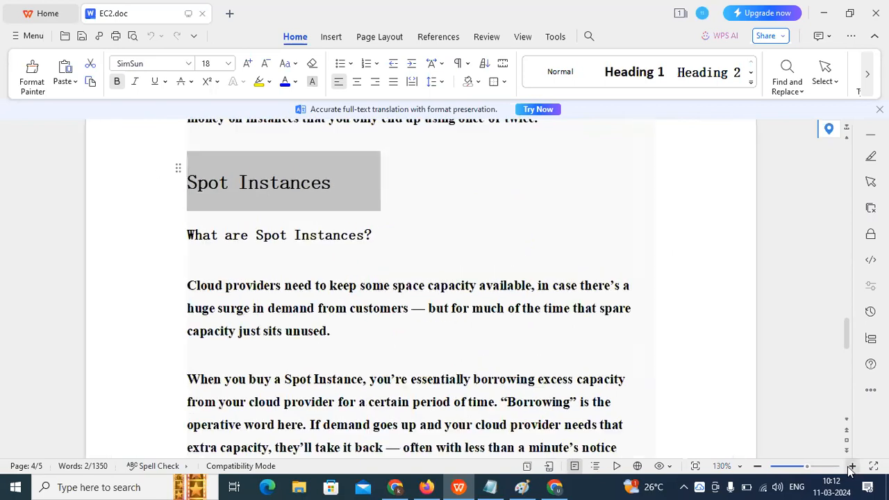
click(852, 467)
click(851, 466)
click(851, 466)
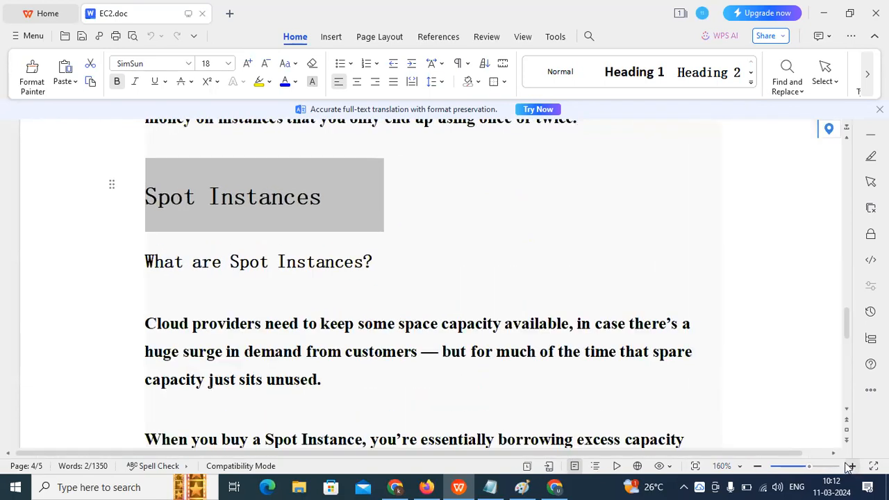
scroll(466, 271, down, 2)
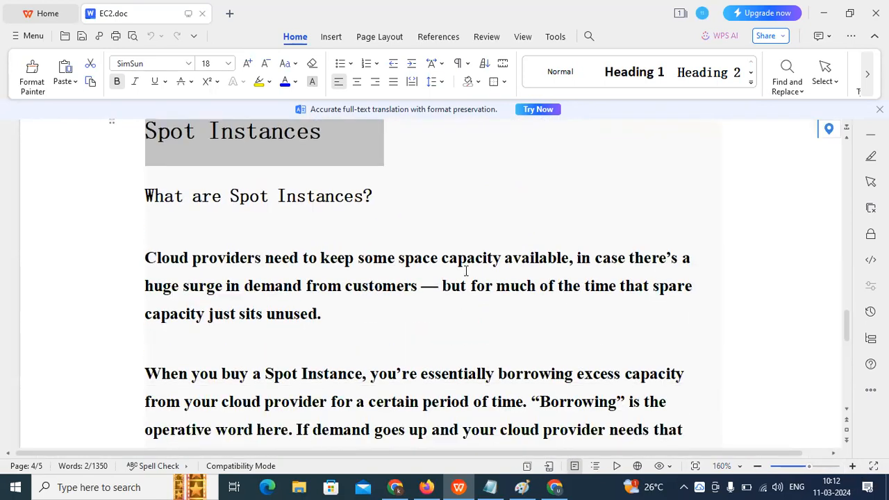
click(851, 467)
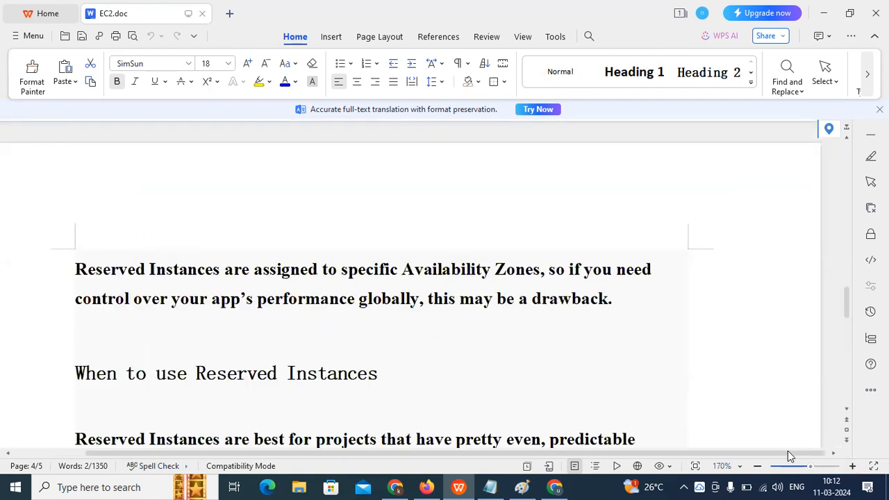
click(757, 466)
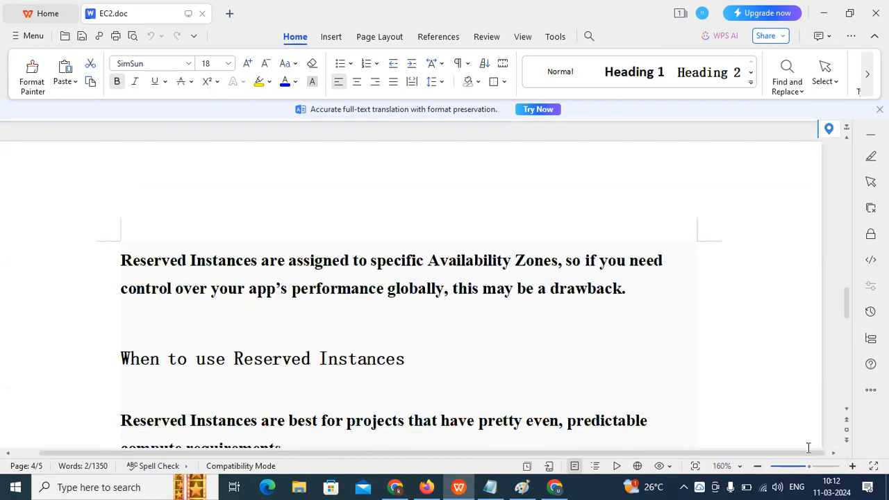
click(757, 466)
scroll(625, 319, up, 5)
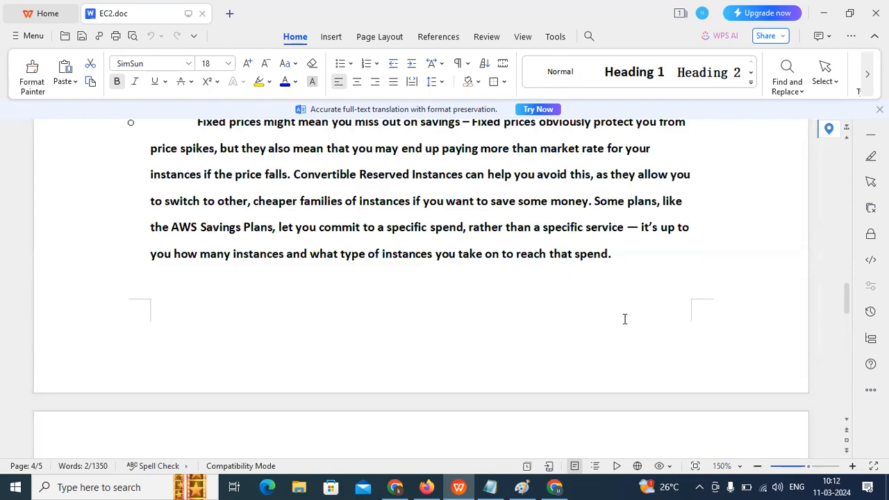
- Go to the Spot Instances section and highlight the opening lines on spare cloud capacity and the "What are Spot Instances?" heading
scroll(624, 318, up, 3)
scroll(625, 317, down, 15)
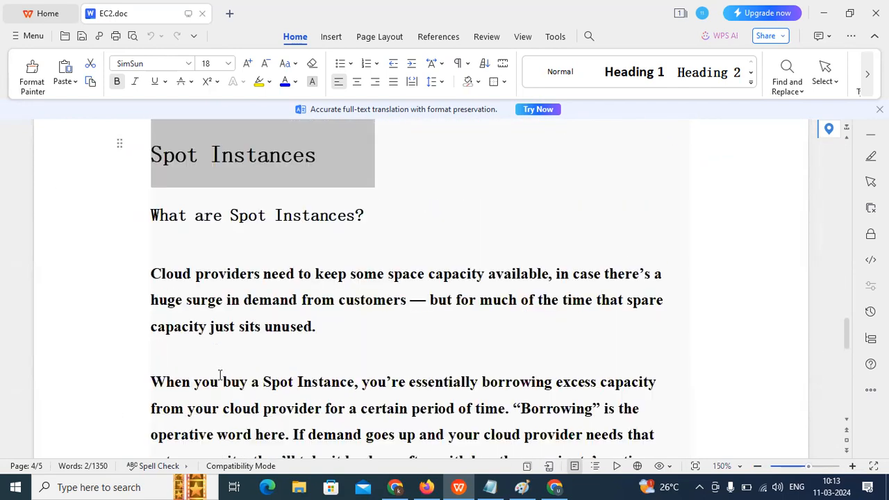
scroll(202, 299, up, 1)
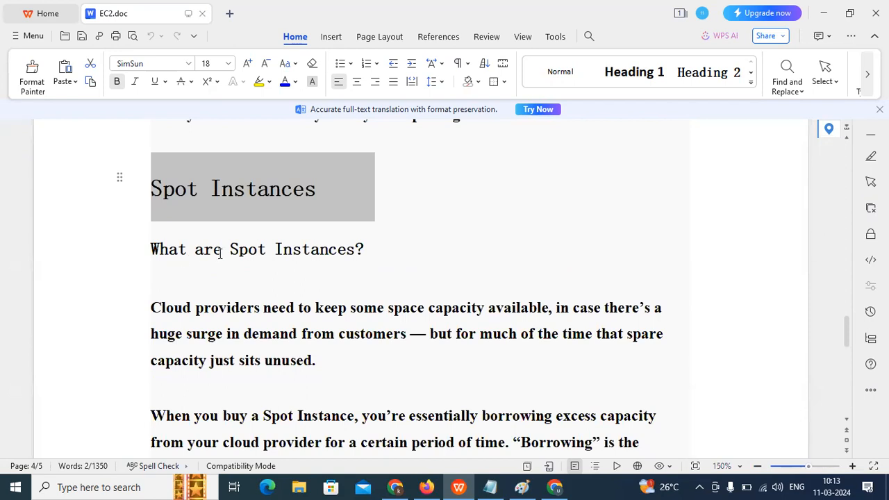
drag(157, 306, 520, 308)
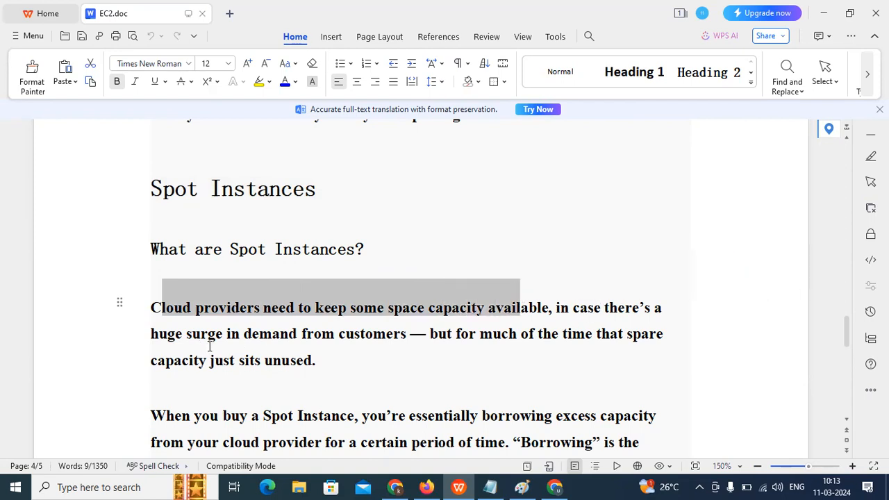
drag(407, 334, 150, 307)
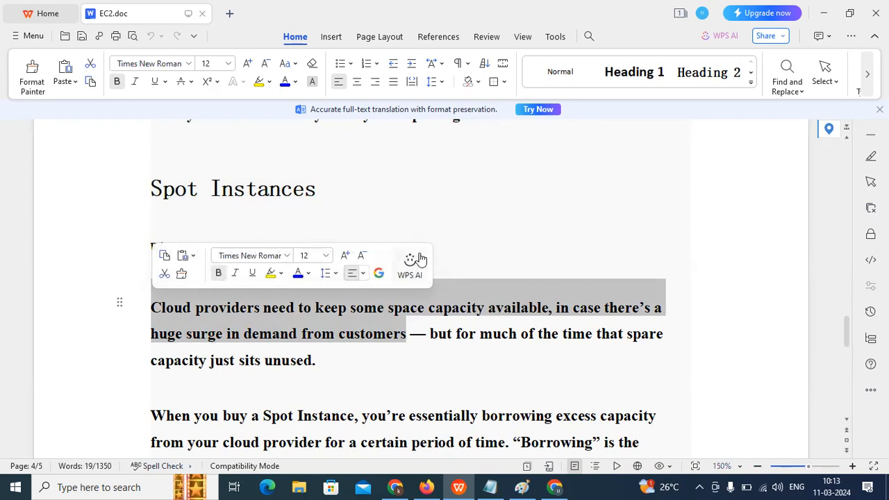
click(408, 350)
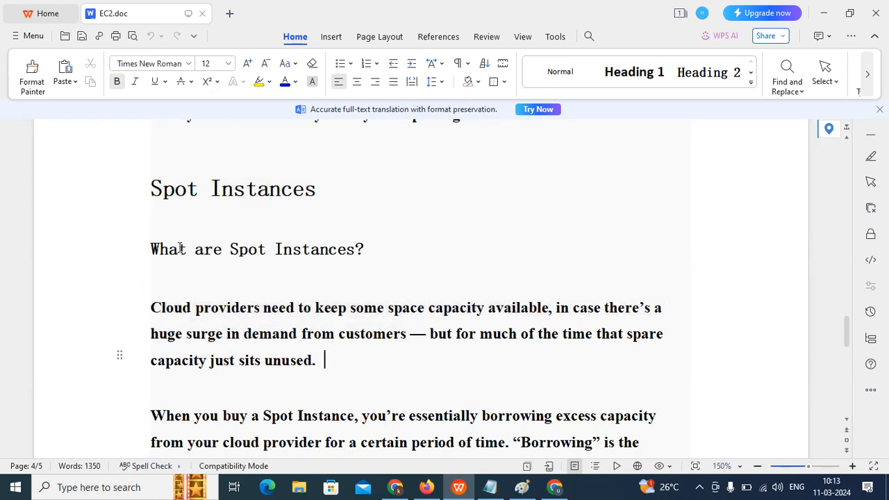
drag(152, 249, 380, 250)
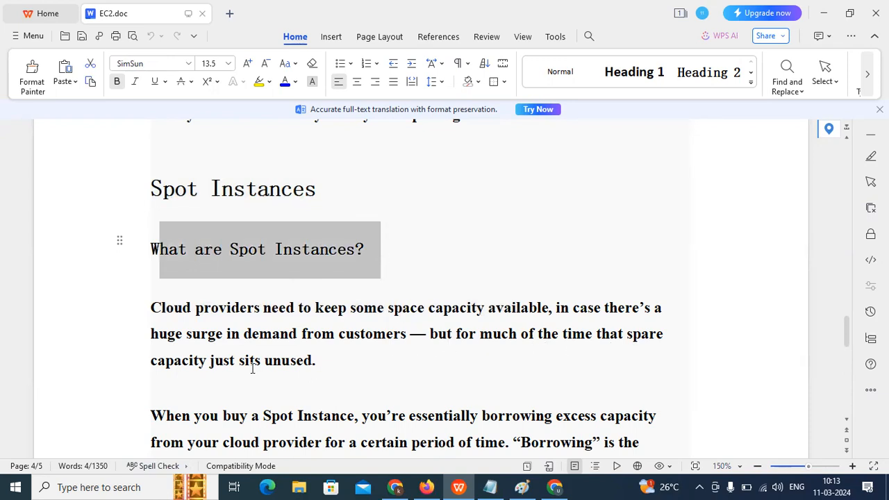
- Read the paragraph on borrowing excess capacity with a Spot Instance, highlighting part of its second line
scroll(260, 367, down, 2)
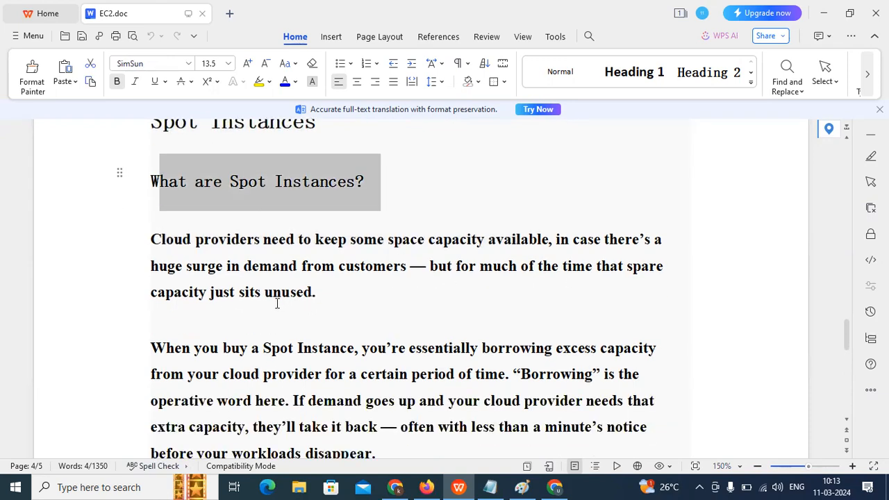
scroll(277, 304, down, 2)
scroll(331, 291, down, 1)
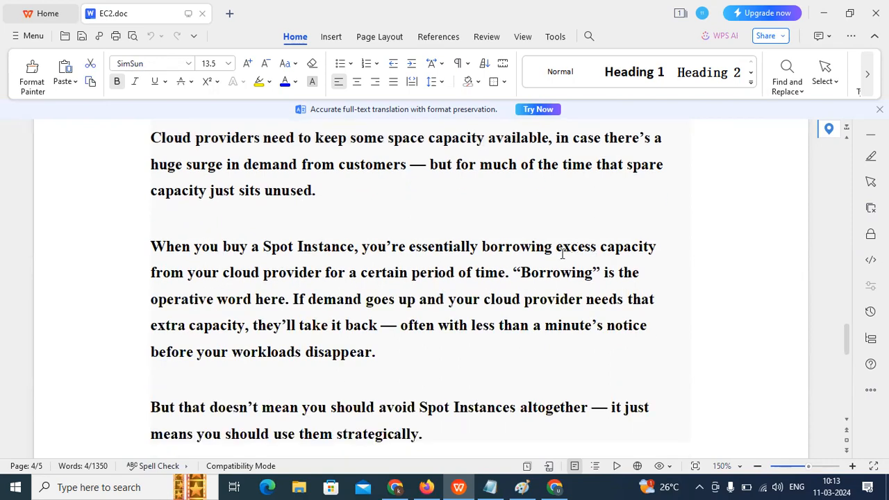
drag(155, 274, 360, 275)
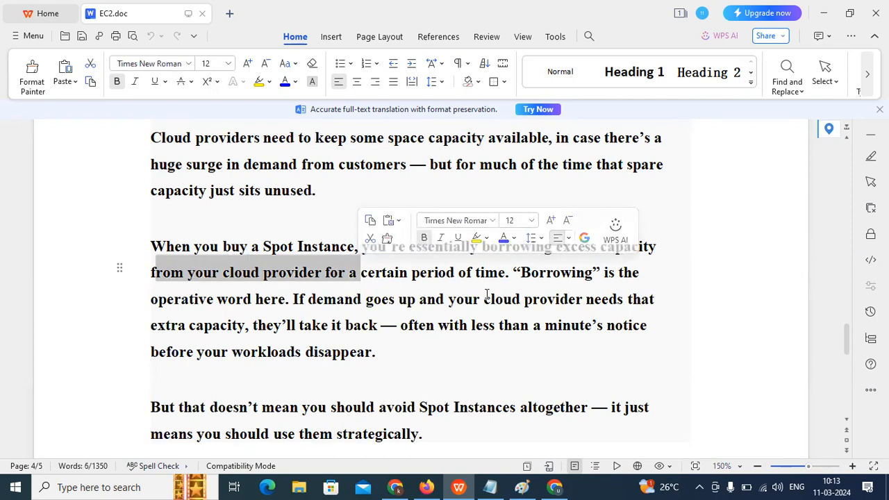
click(428, 361)
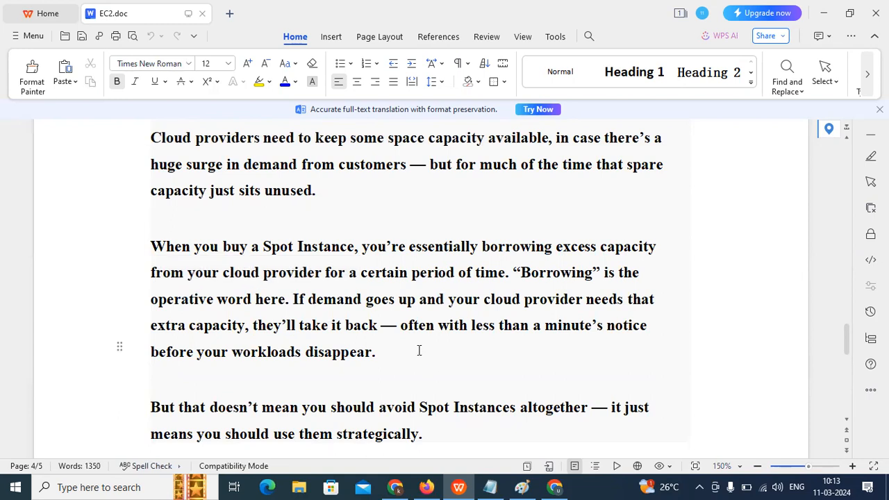
- Switch to the EC2 console in Chrome and start a new request from the Spot Requests page
click(396, 487)
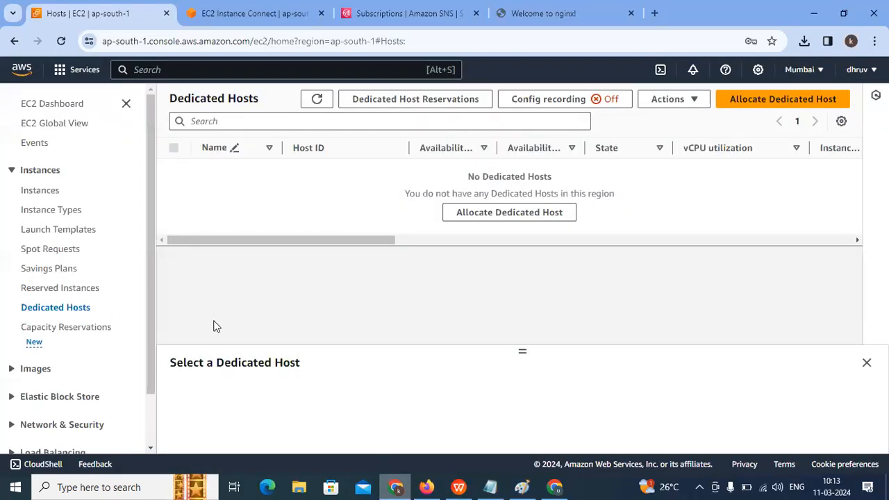
click(39, 250)
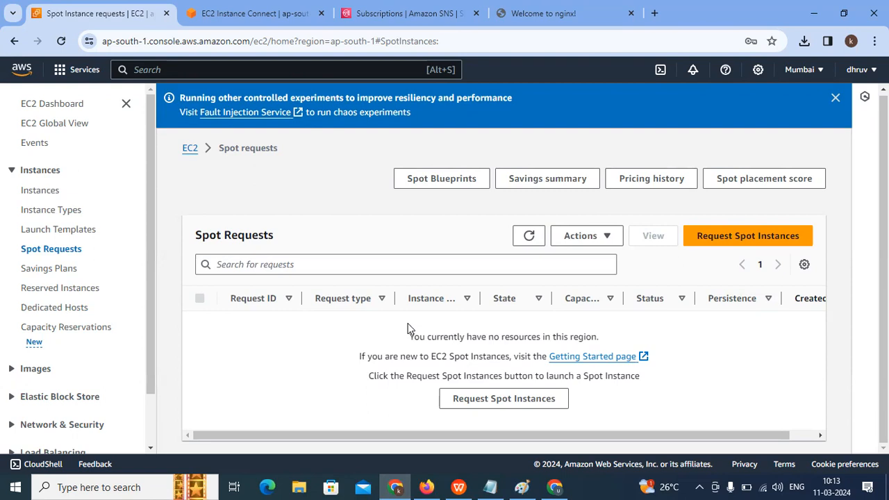
click(738, 243)
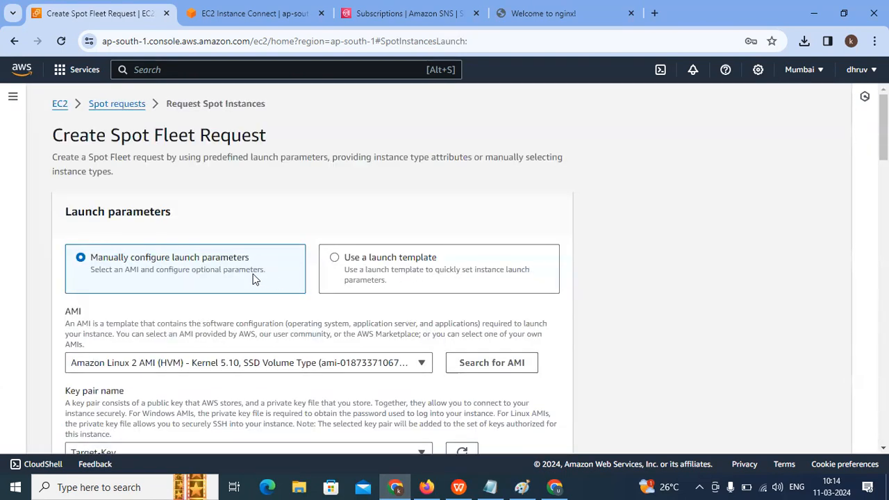
- View the quickstart AMI choices in the launch parameters and close the list without changing the selection
scroll(264, 259, down, 2)
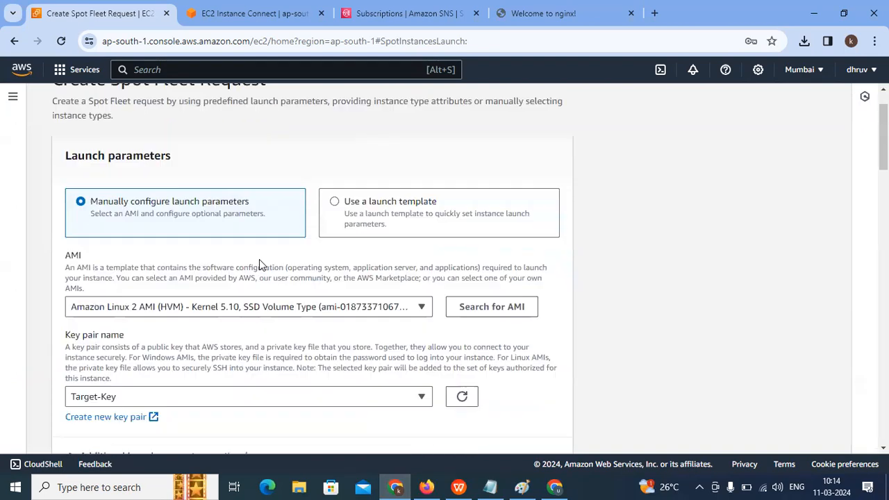
click(188, 234)
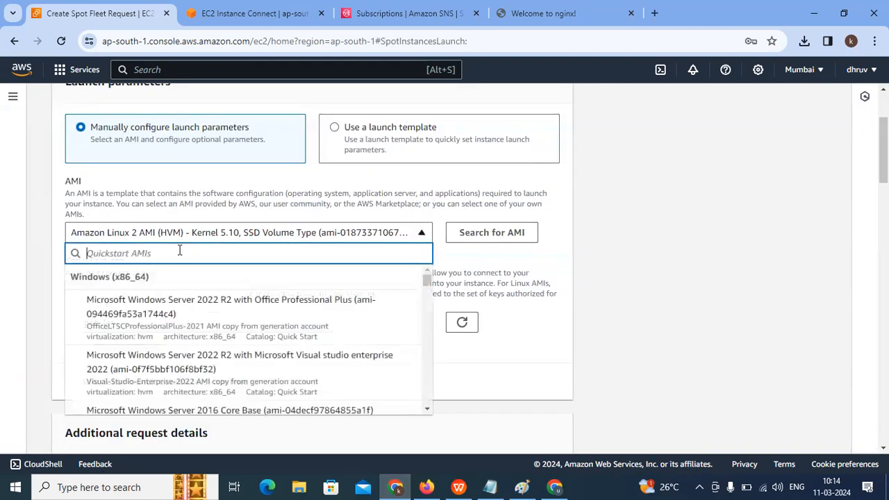
scroll(144, 336, down, 3)
click(670, 290)
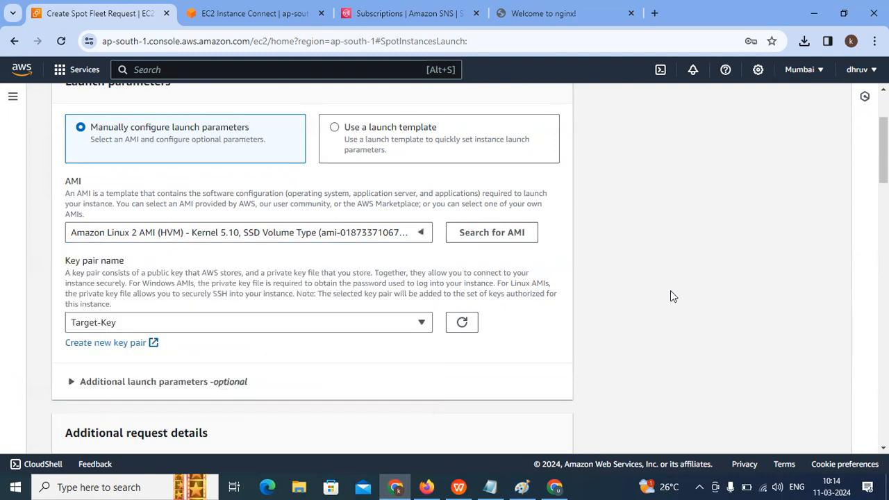
- Examine the Spot Fleet request's key pair, request details, target capacity, network, instance requirements and allocation strategy settings
scroll(619, 293, down, 1)
scroll(170, 278, down, 2)
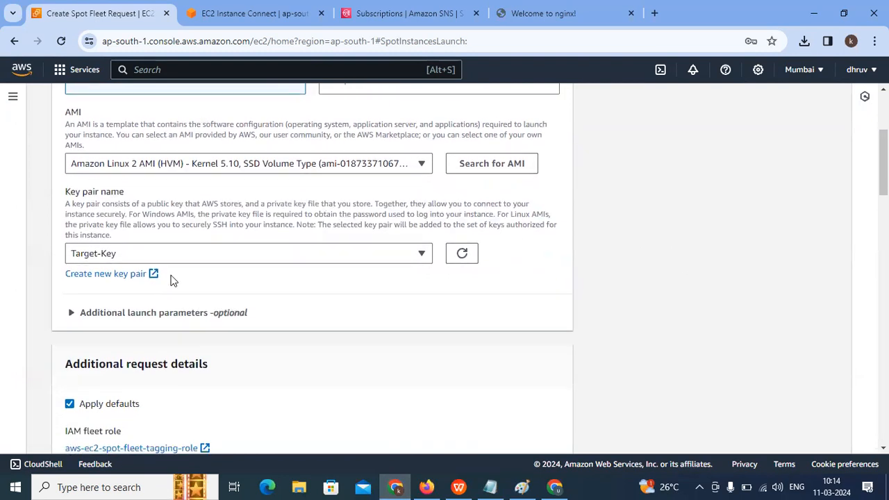
scroll(167, 277, down, 3)
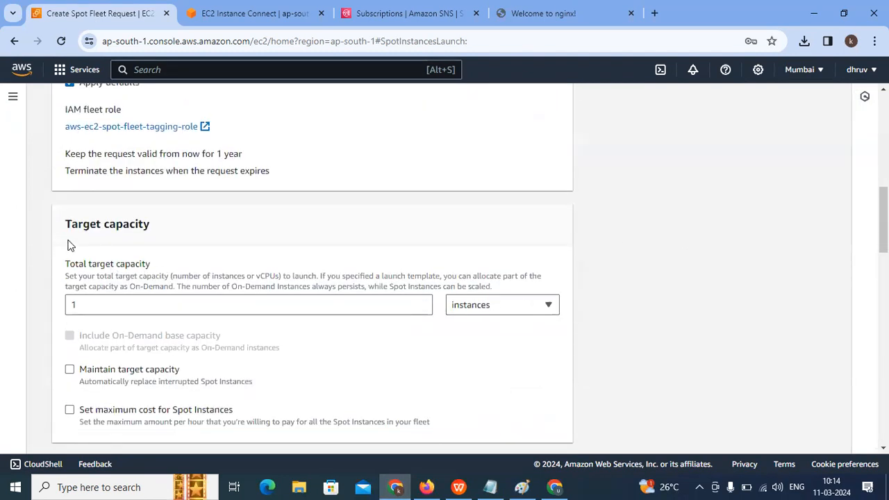
scroll(104, 236, down, 2)
scroll(119, 203, down, 3)
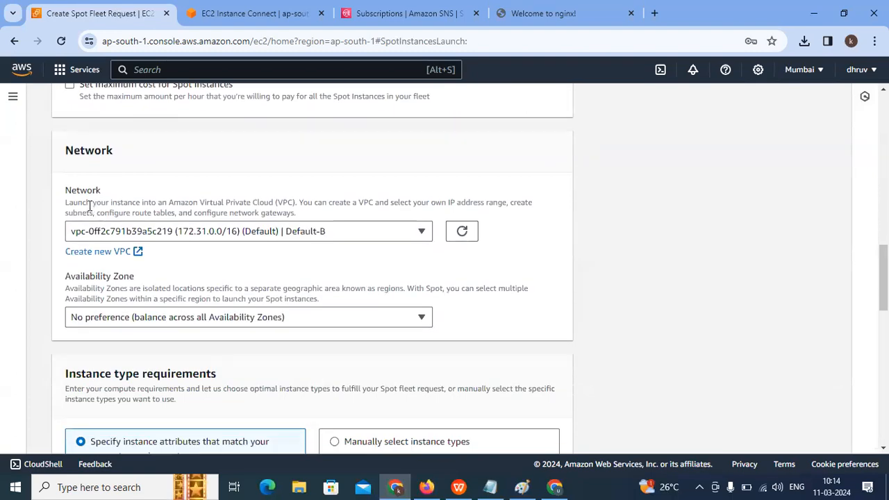
scroll(105, 223, down, 1)
scroll(105, 224, down, 2)
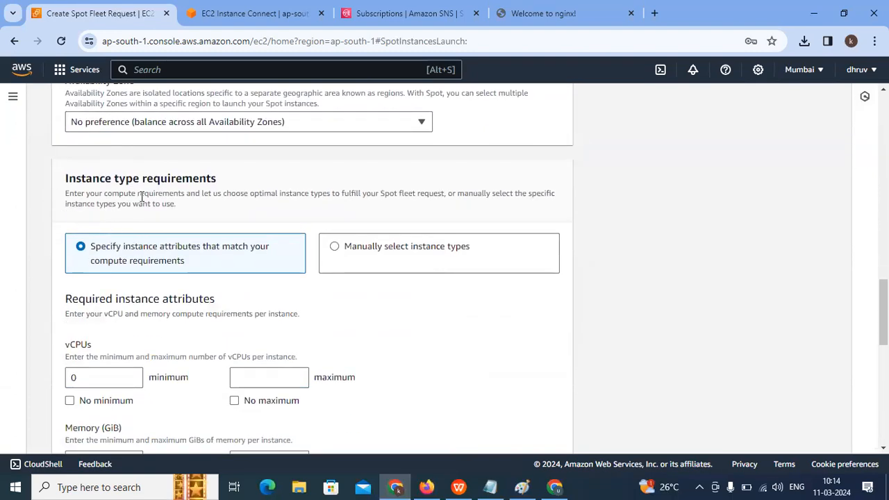
scroll(123, 304, down, 2)
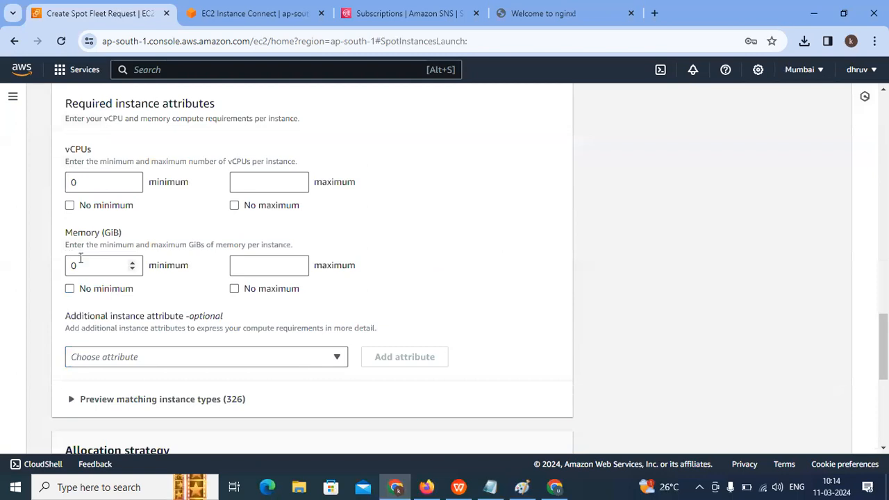
scroll(164, 287, down, 3)
scroll(166, 288, down, 3)
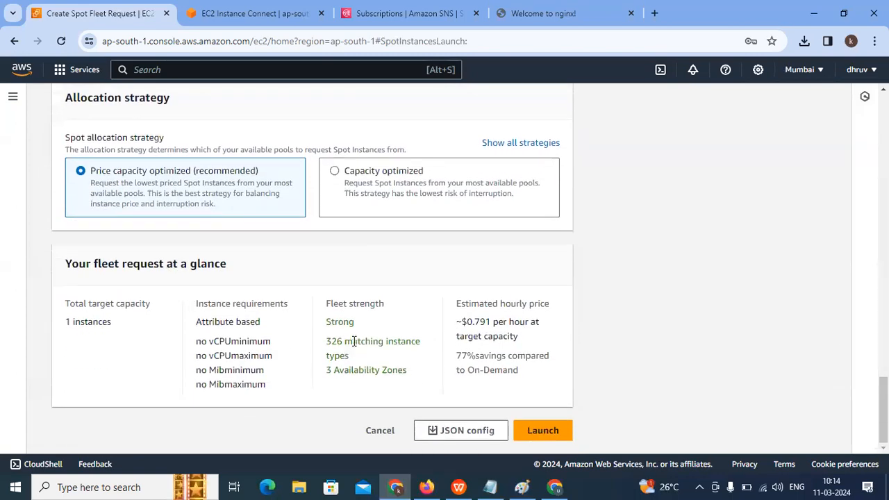
- Highlight the fleet strength details and the savings compared to On-Demand in the fleet request summary
drag(328, 321, 377, 321)
click(324, 347)
drag(325, 347, 368, 344)
drag(327, 369, 341, 370)
drag(456, 356, 528, 358)
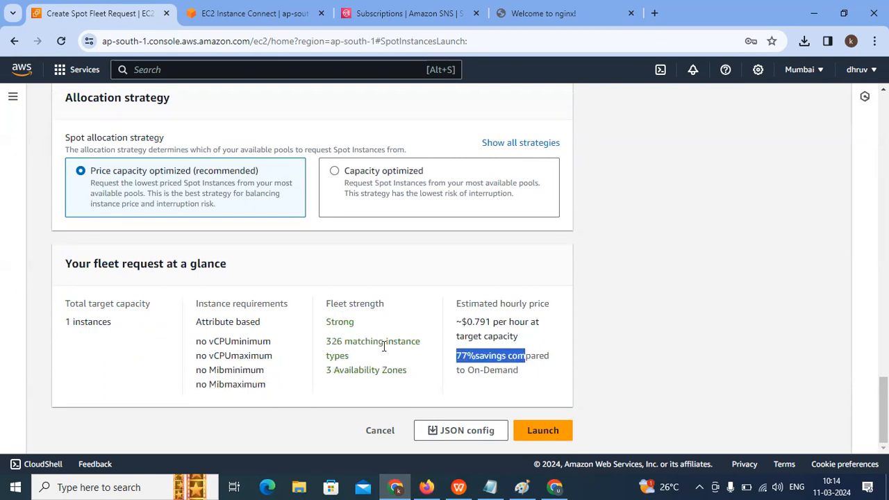
- Review the Spot Fleet request form again from the launch parameters through to the fleet request summary
scroll(339, 341, up, 2)
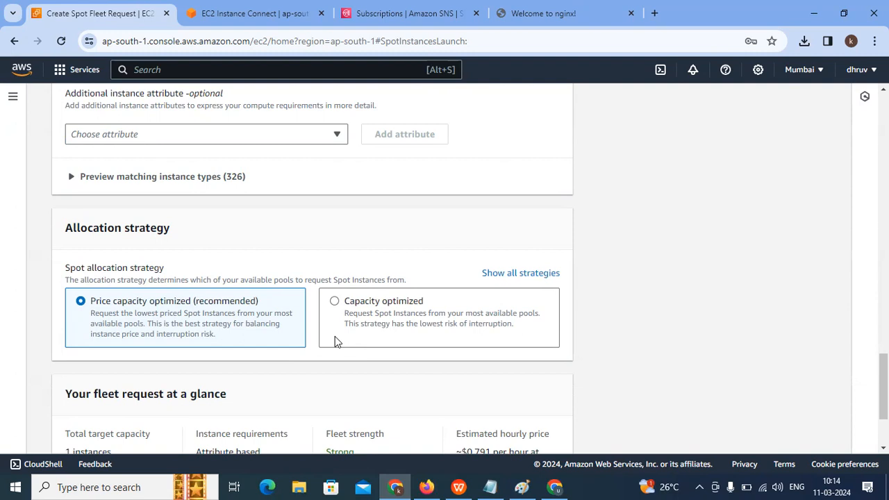
scroll(336, 341, up, 2)
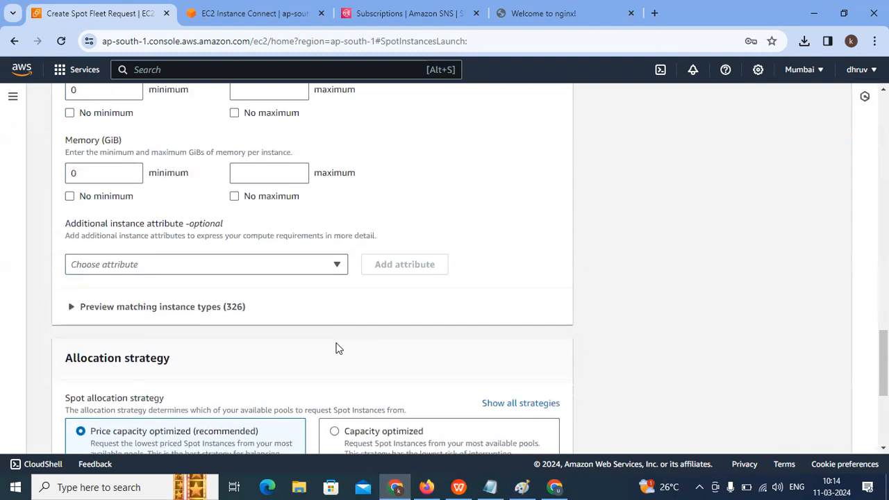
scroll(335, 339, up, 10)
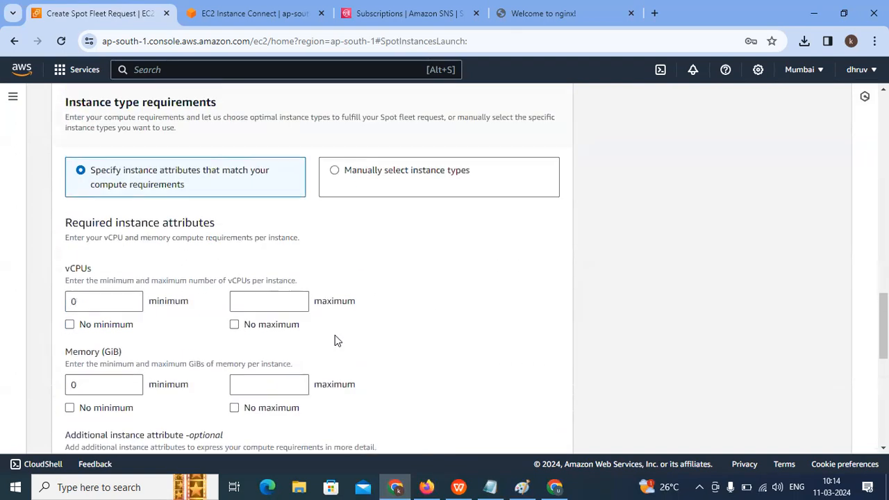
scroll(333, 341, up, 15)
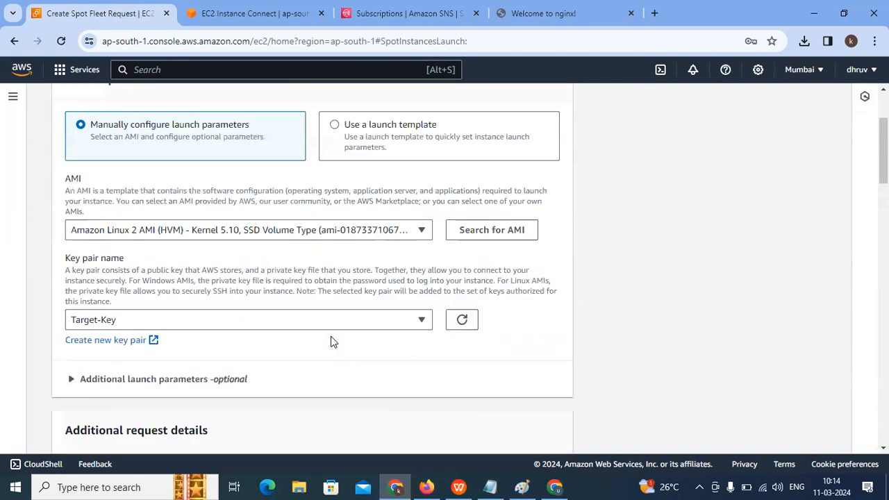
scroll(248, 270, down, 1)
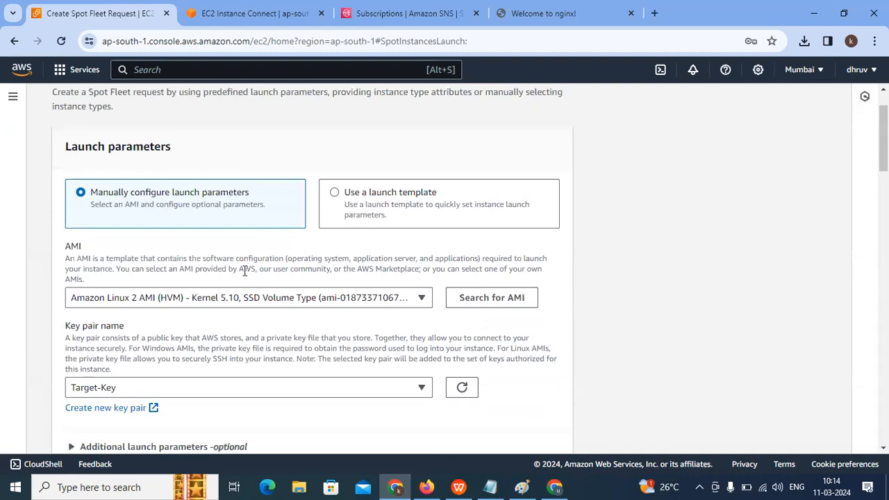
scroll(242, 273, down, 6)
scroll(241, 272, down, 9)
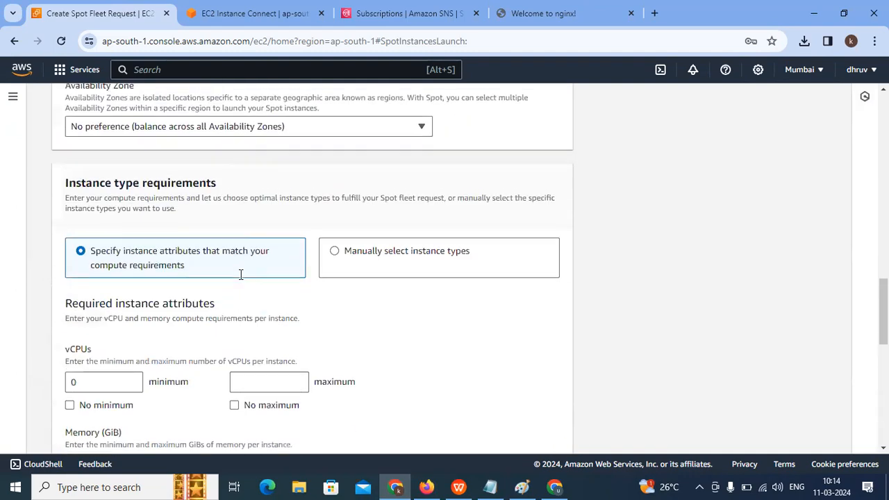
scroll(235, 274, up, 15)
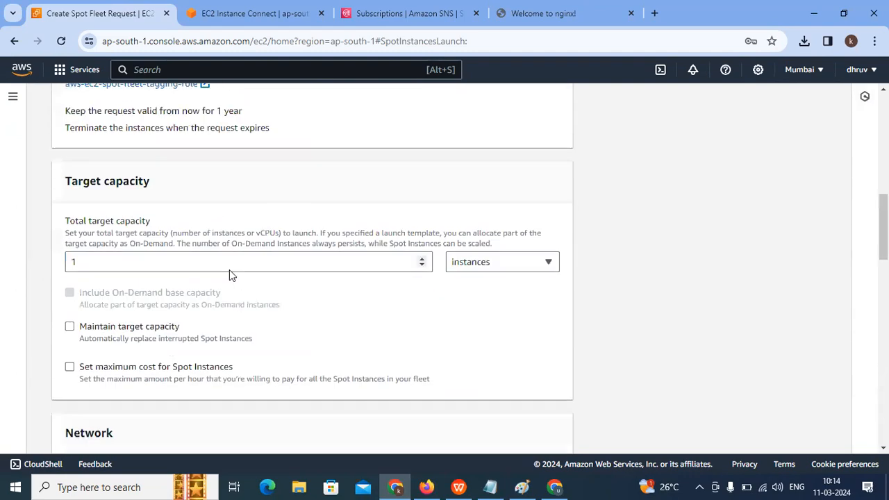
scroll(229, 281, down, 16)
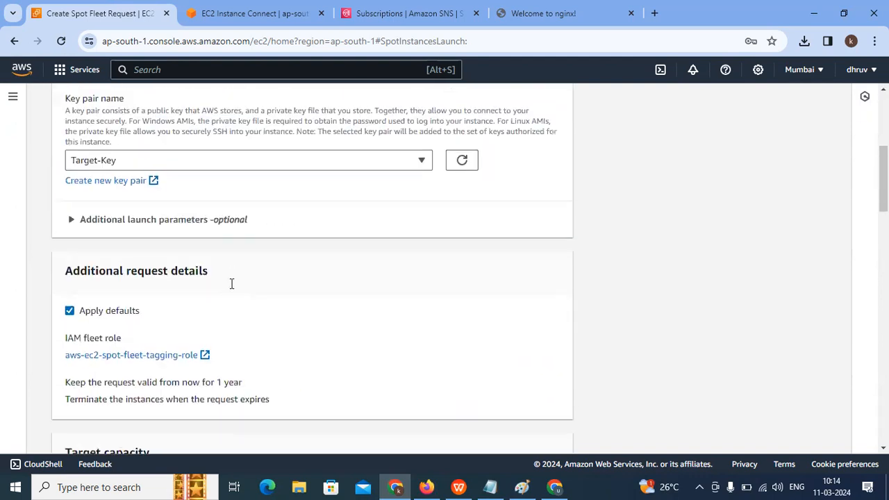
scroll(298, 315, down, 4)
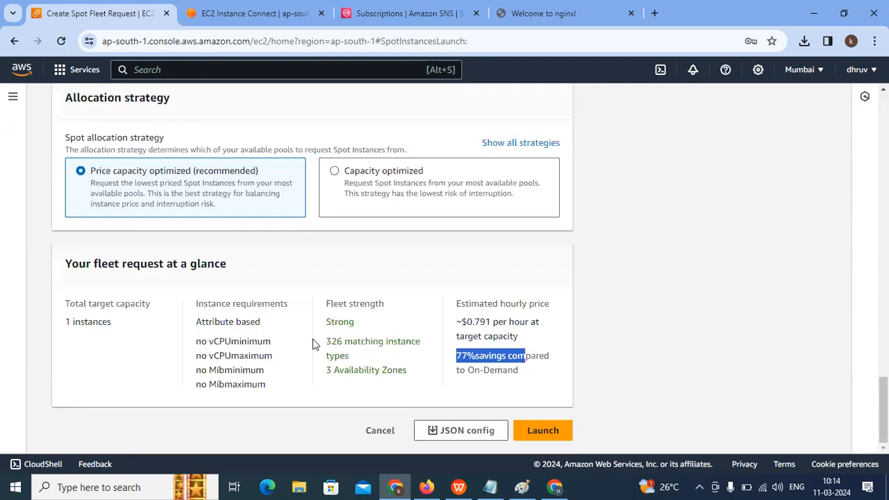
- Highlight the Availability Zones entry under fleet strength, then return to the form's launch parameters
drag(327, 341, 364, 373)
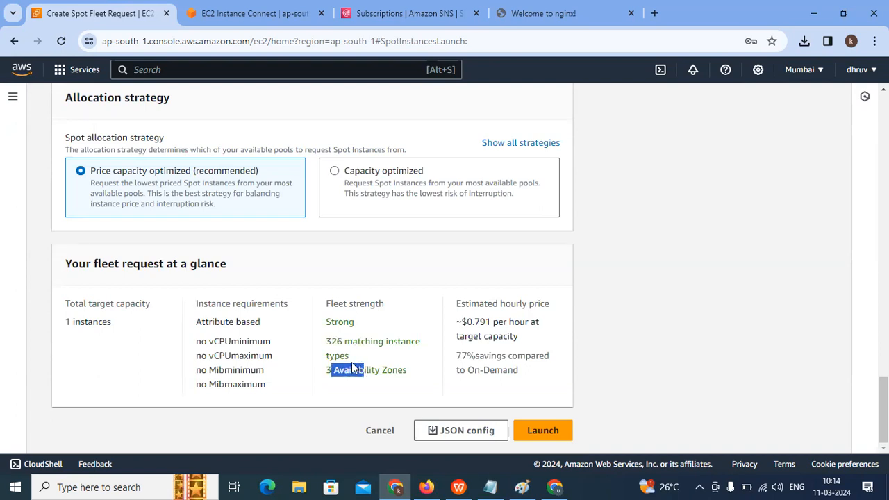
scroll(350, 362, up, 1)
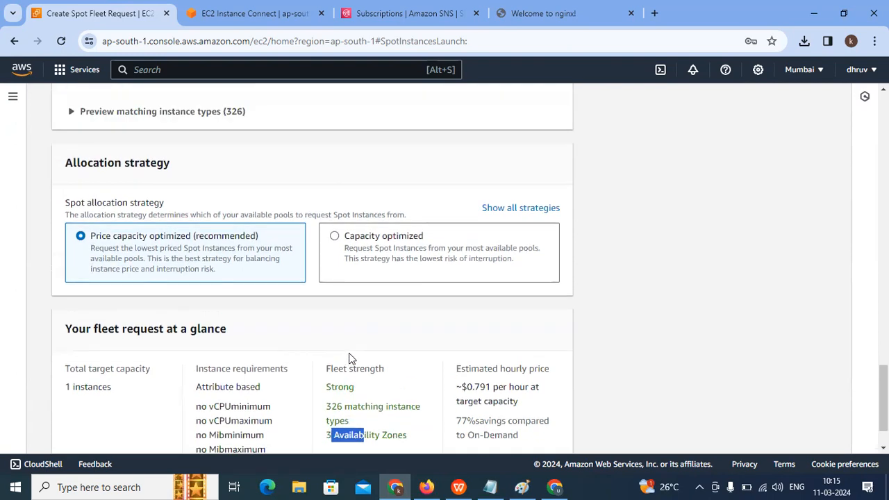
scroll(349, 355, down, 1)
scroll(346, 357, up, 15)
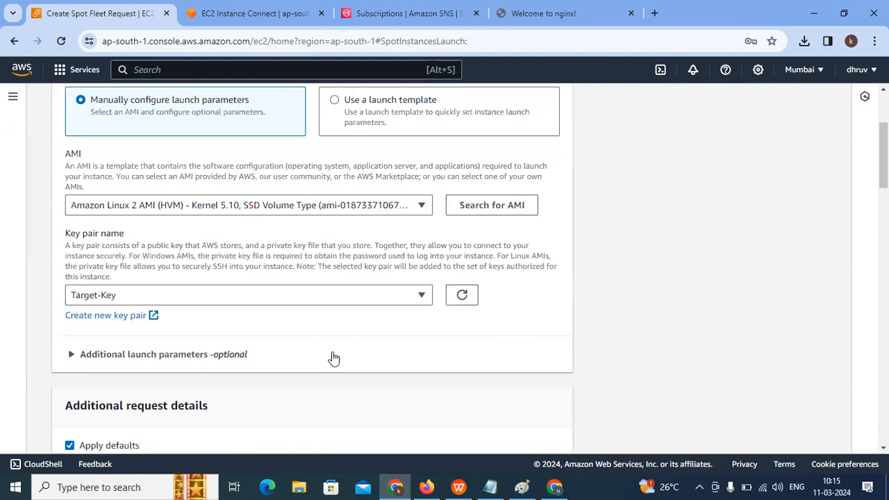
- Leave the Spot Fleet request form, open the Reserved Instances page and highlight its note about buying a Reserved Instance
scroll(333, 358, up, 3)
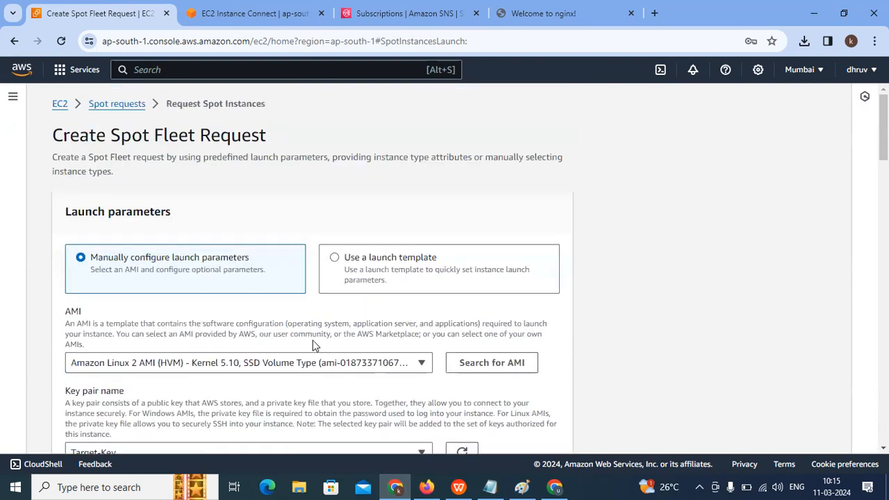
click(102, 109)
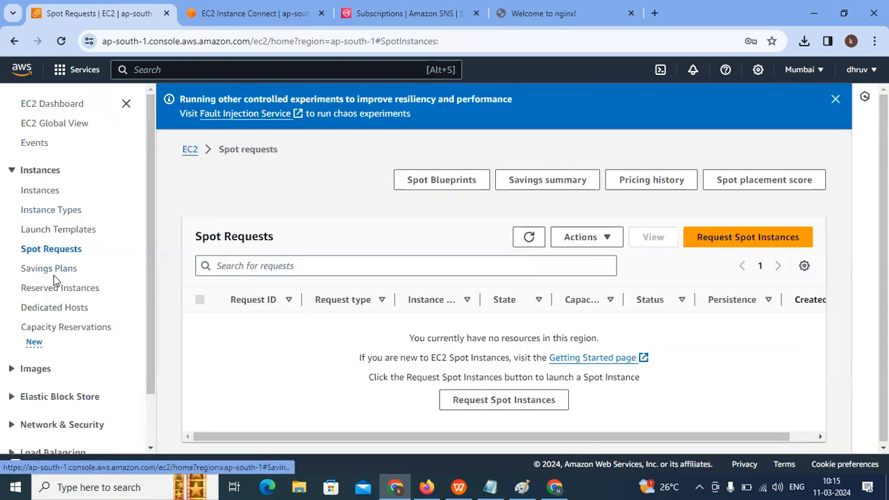
click(55, 288)
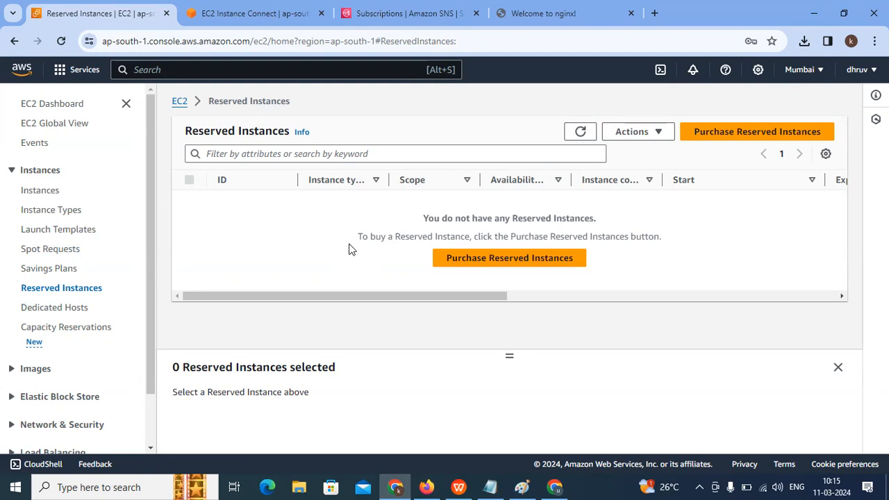
drag(360, 236, 516, 241)
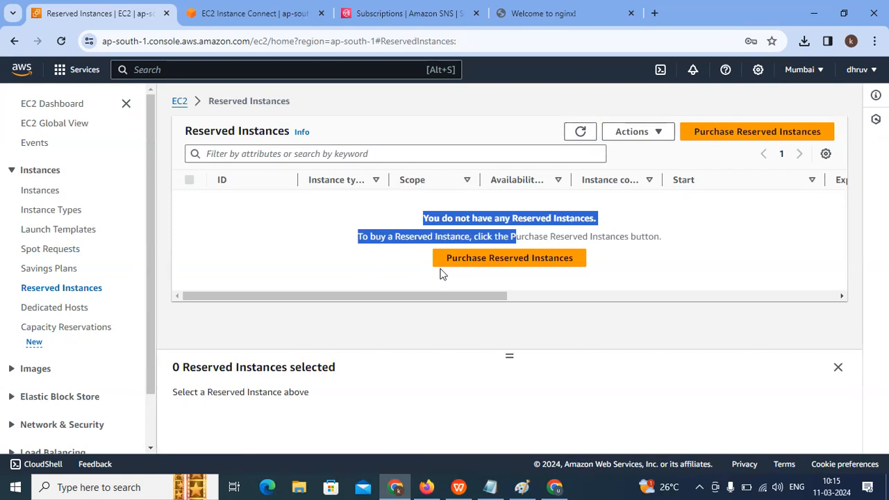
click(393, 266)
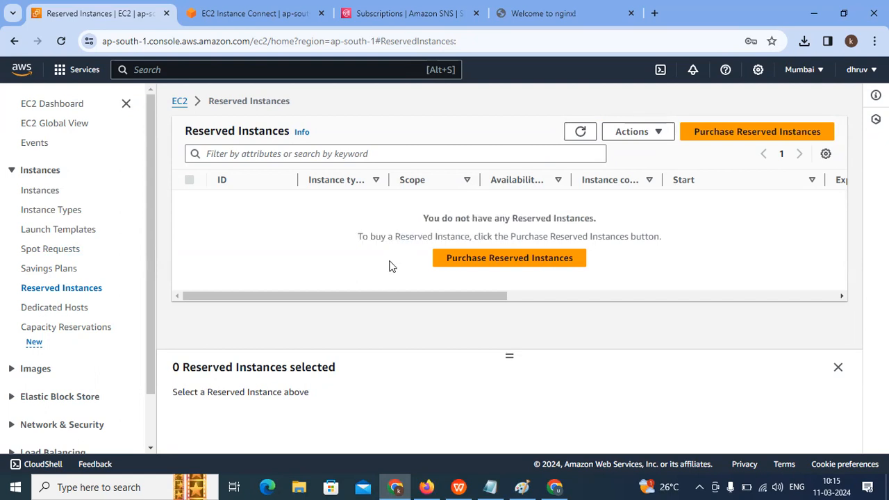
- Compare the TCS-WebServer-Main-Server entry in the Instances list with the Reserved Instances page, highlighting the relevant text on each
click(39, 191)
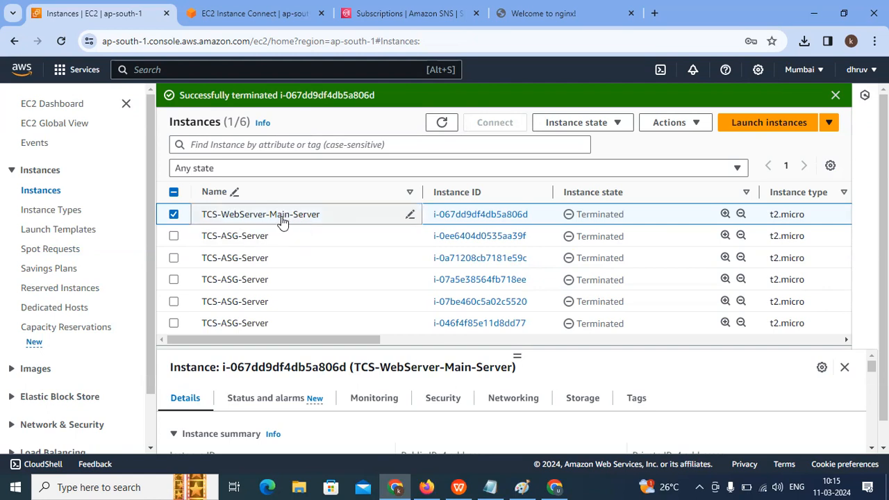
click(45, 290)
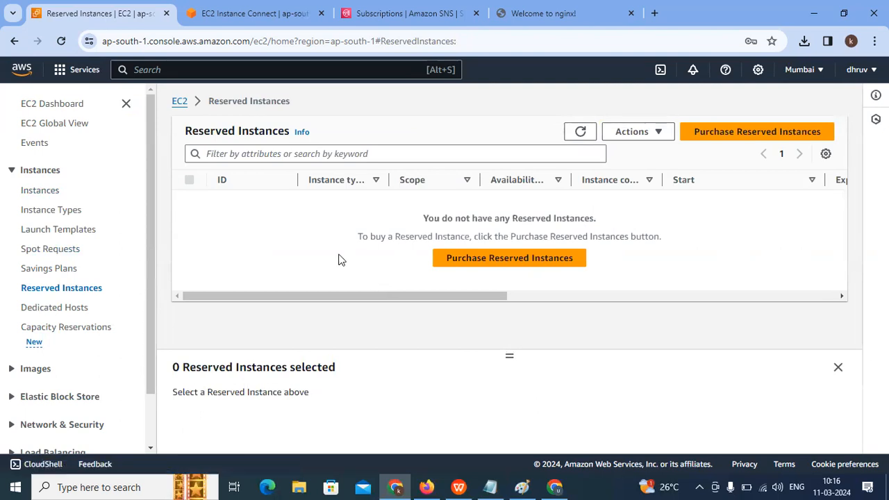
click(35, 192)
drag(205, 219, 327, 221)
click(234, 220)
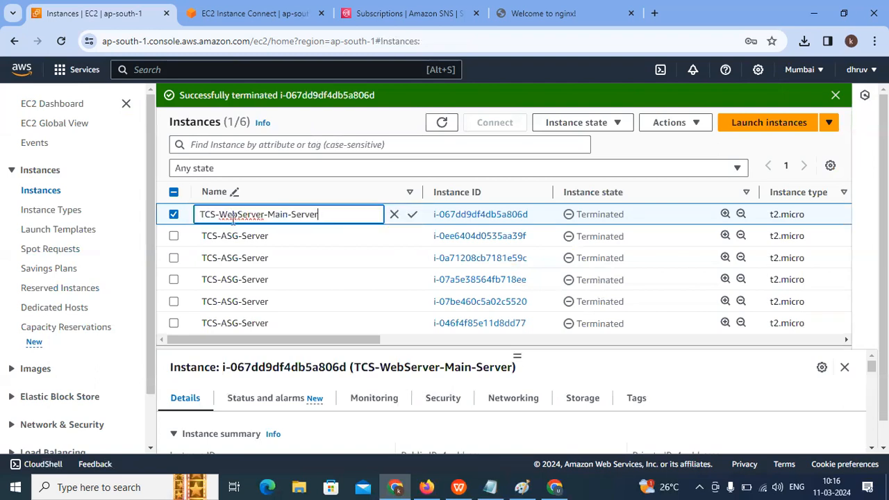
click(39, 293)
drag(422, 218, 539, 222)
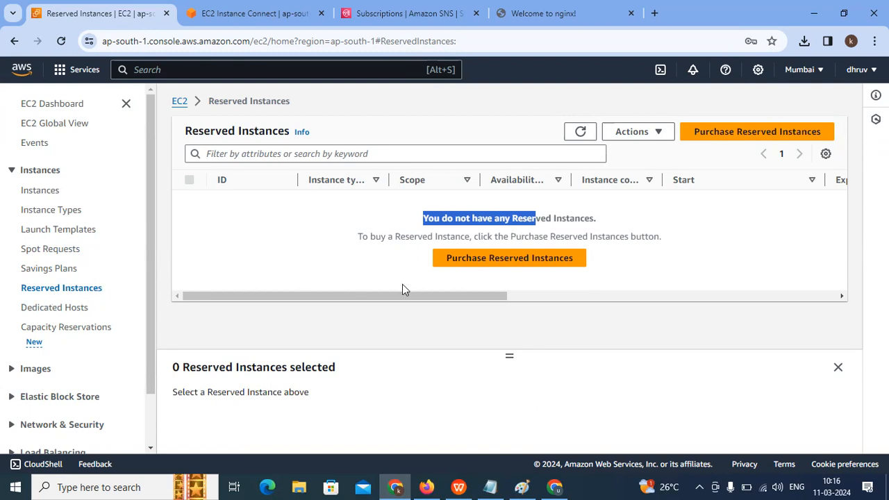
- Open the Purchase Reserved Instances form and examine its platform, instance type and payment option choices
click(727, 137)
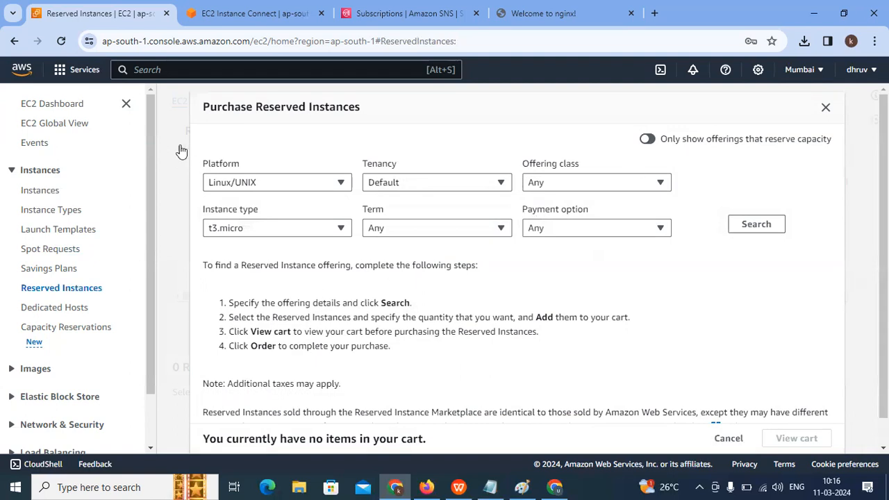
drag(204, 106, 375, 113)
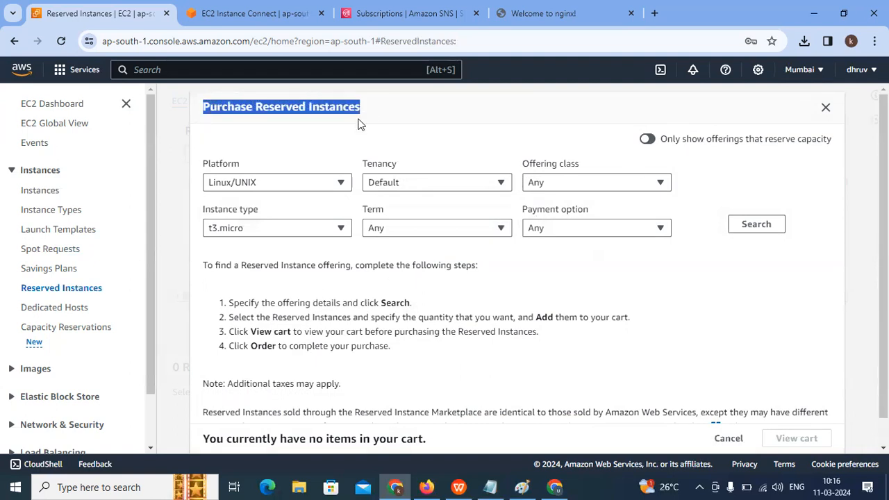
click(272, 185)
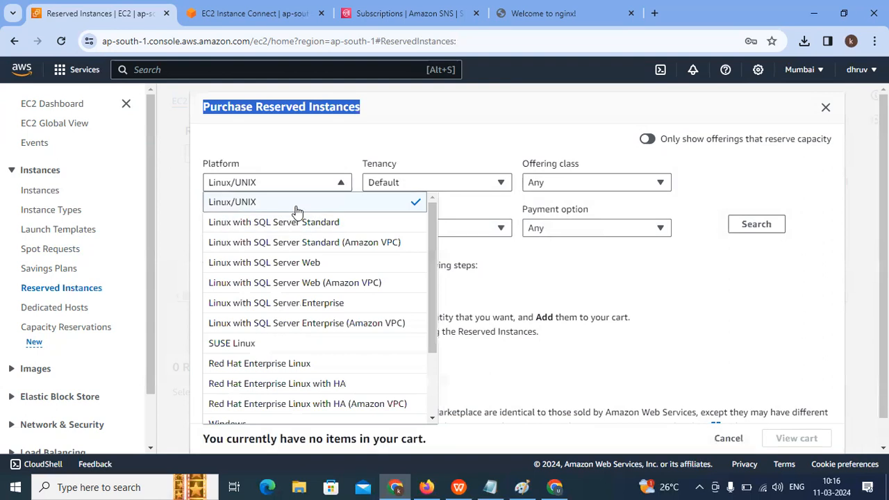
click(448, 154)
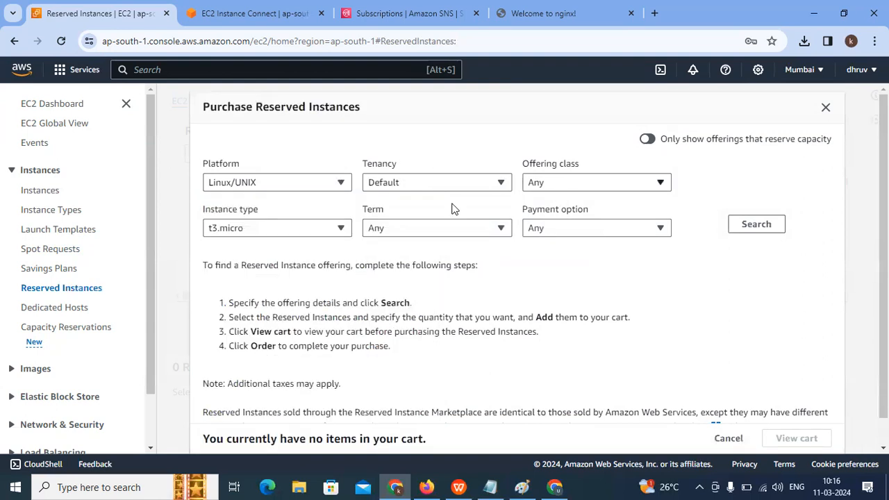
click(250, 231)
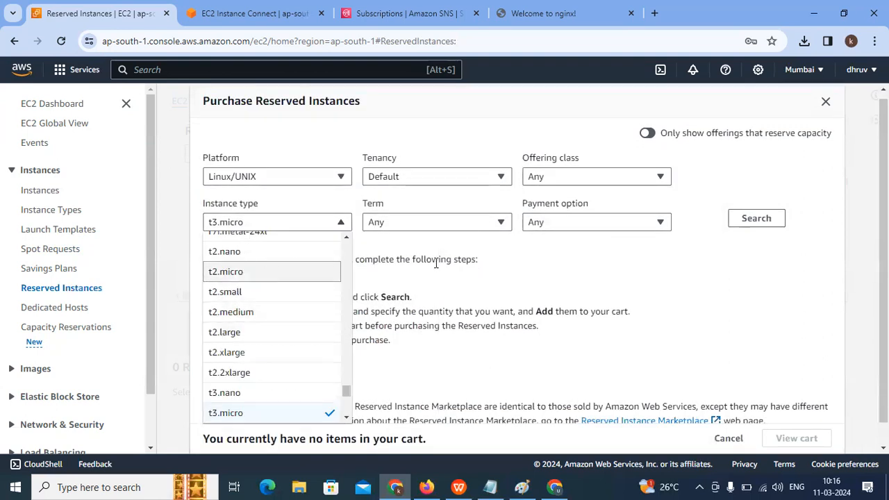
click(479, 258)
scroll(389, 292, down, 1)
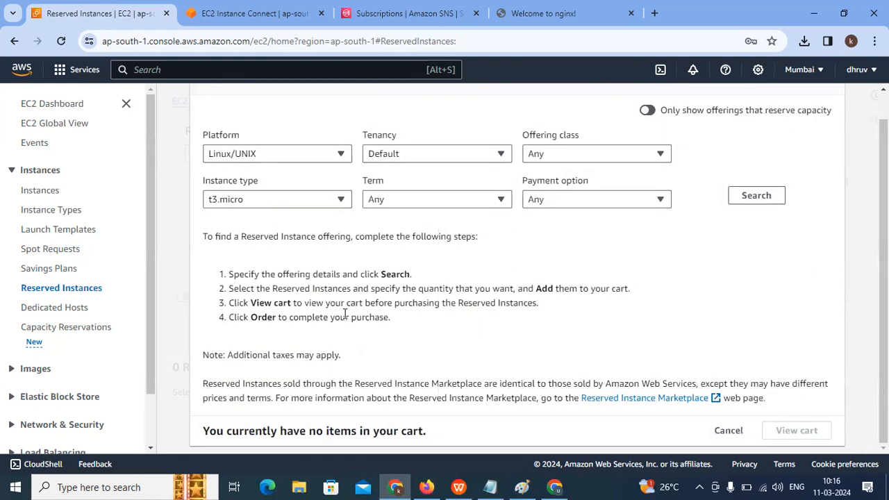
click(568, 204)
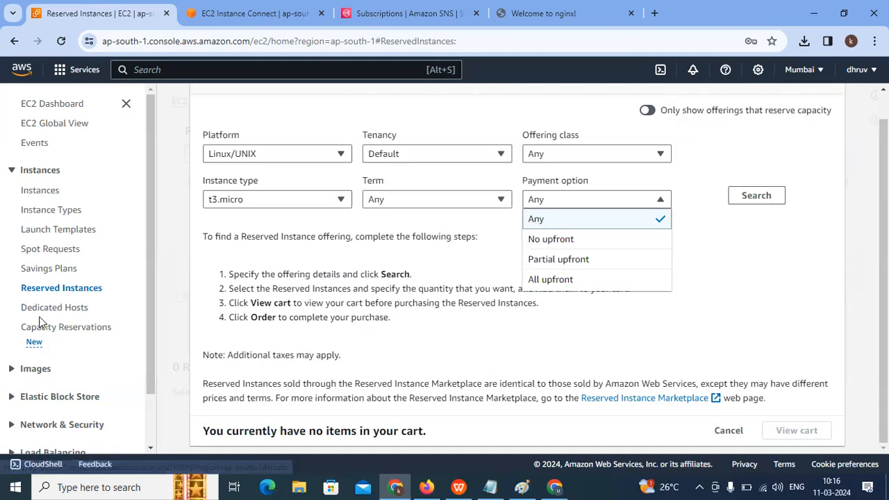
- View the Placement Groups page under Network & Security, then return to the Reserved Instances purchase form
scroll(27, 323, down, 2)
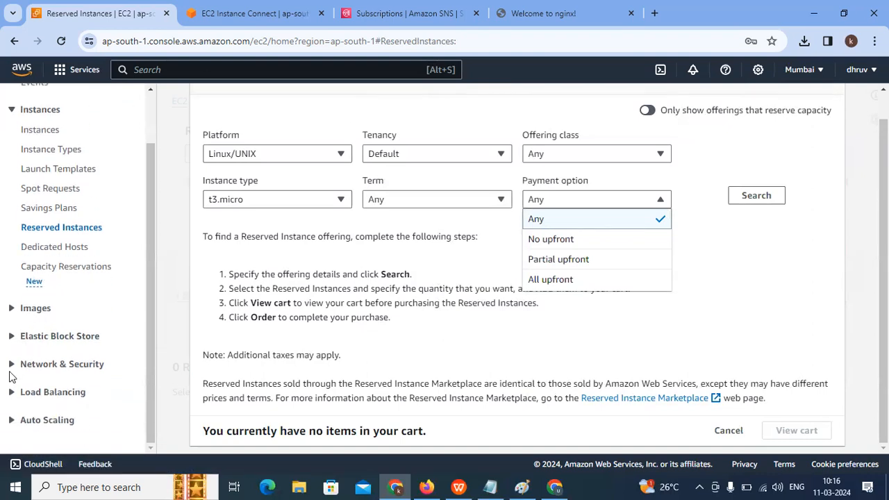
click(14, 364)
scroll(15, 368, down, 3)
click(56, 328)
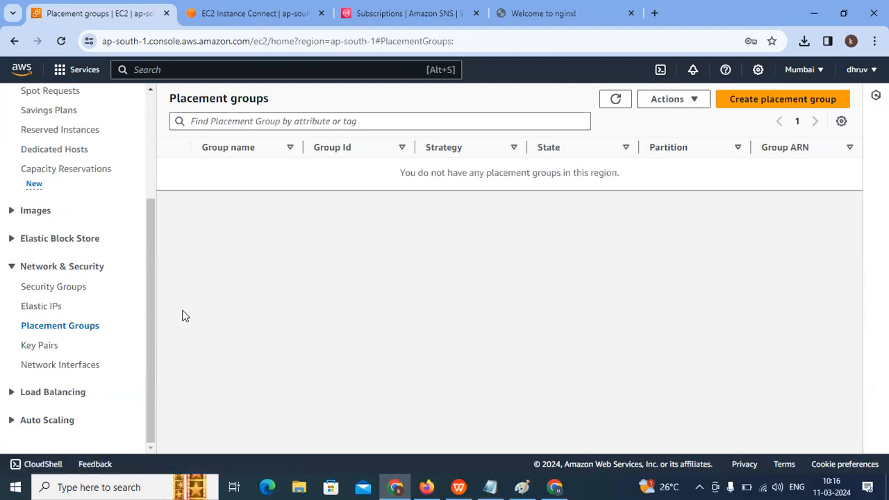
scroll(27, 344, up, 3)
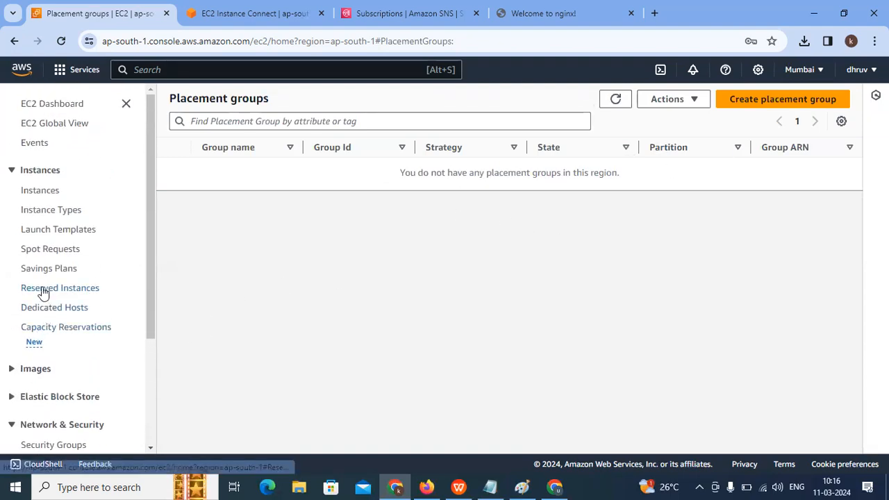
click(47, 294)
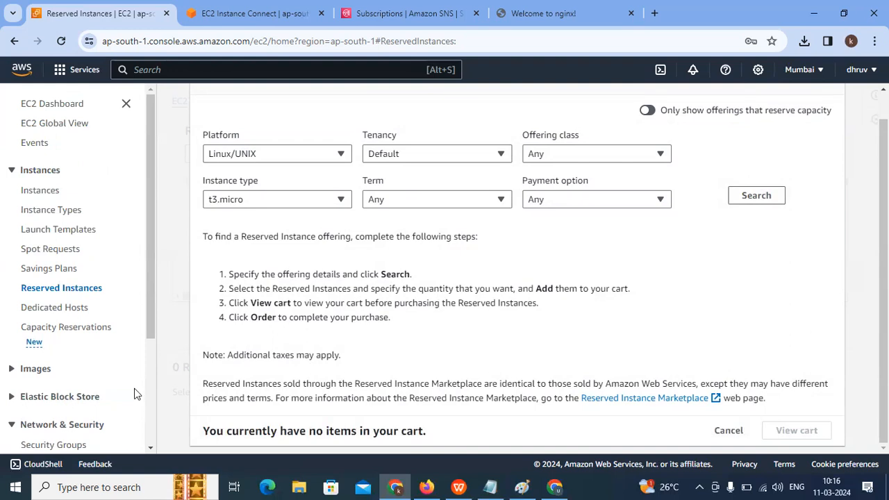
- Look through the Security Groups, Placement Groups and Spot Requests pages
scroll(104, 378, down, 3)
click(47, 290)
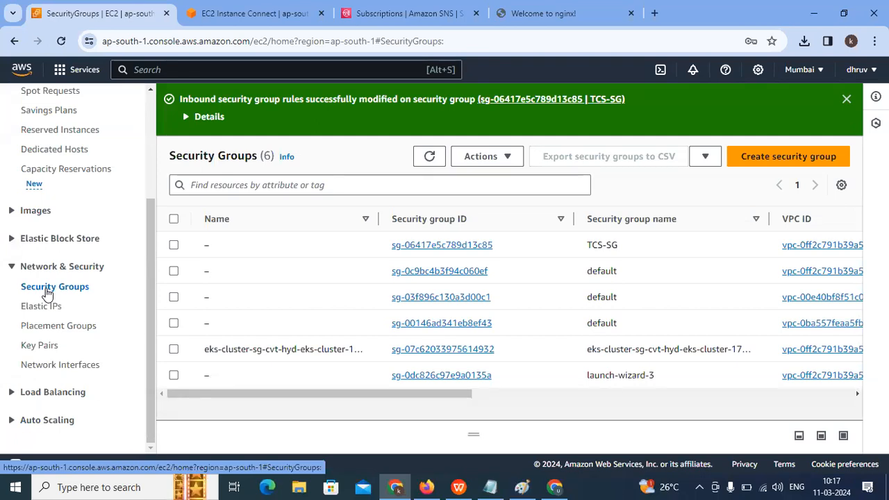
click(52, 331)
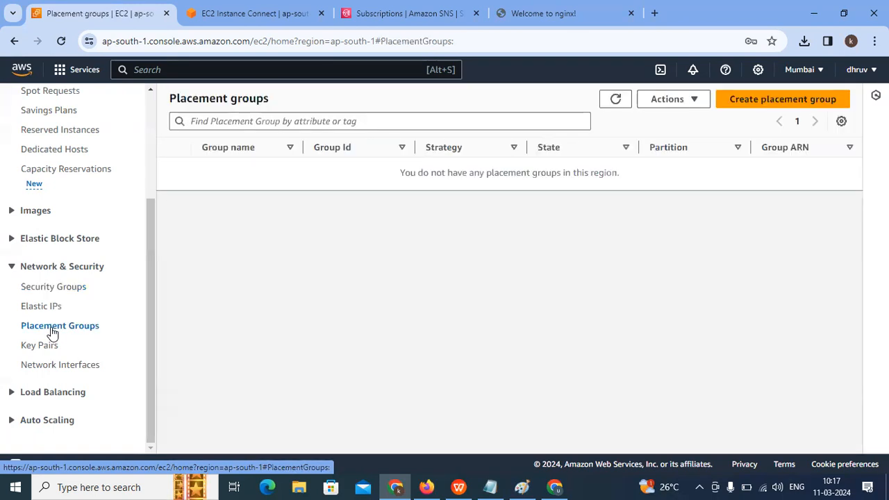
scroll(53, 332, up, 5)
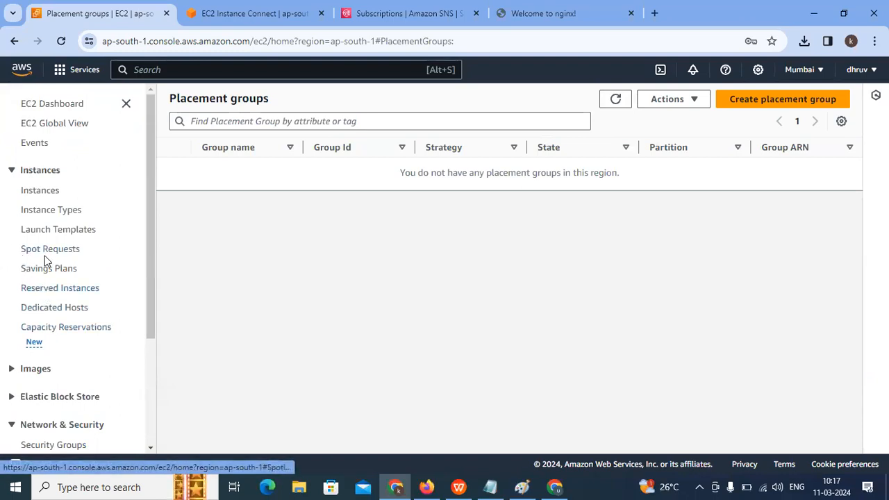
click(44, 255)
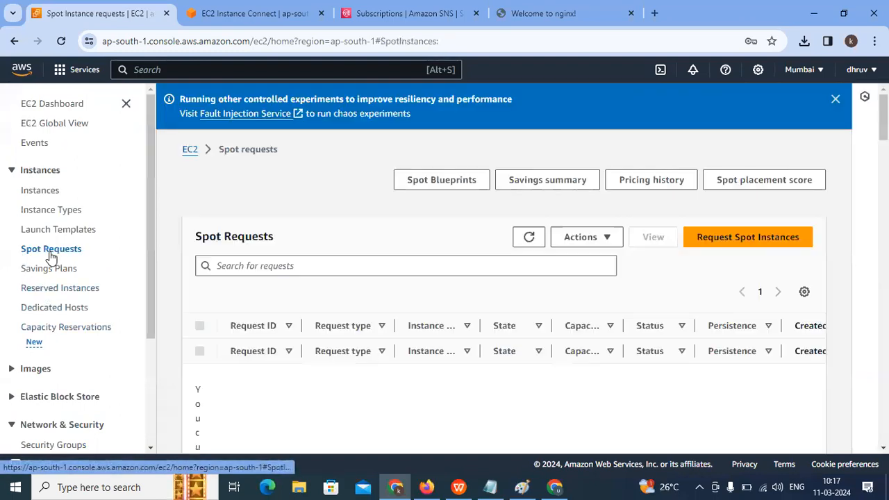
- Return to the Reserved Instances purchase form and highlight its instructions for finding an offering
click(38, 295)
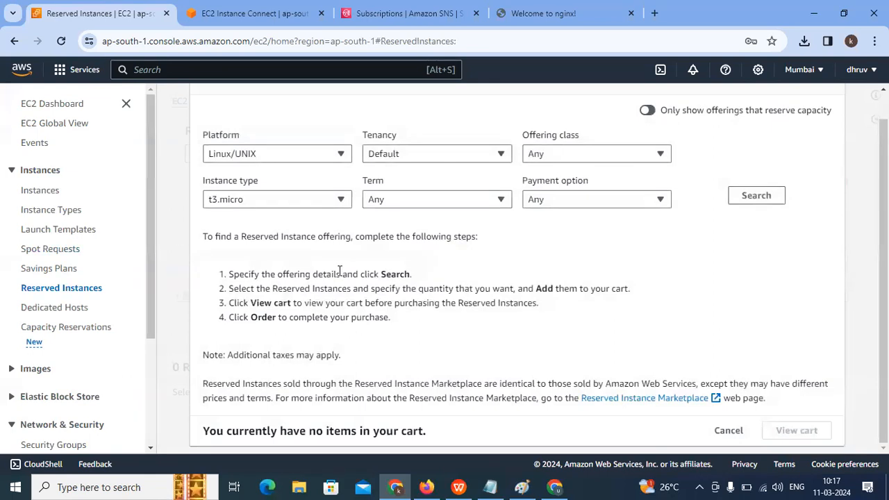
drag(230, 273, 400, 287)
click(322, 300)
drag(311, 303, 415, 307)
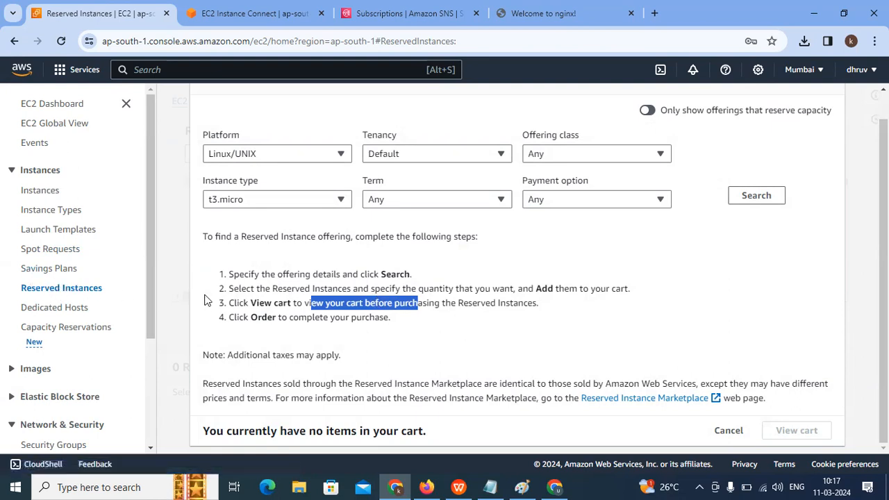
- View the Dedicated Hosts page, check the Instances list, and return to Dedicated Hosts
click(70, 312)
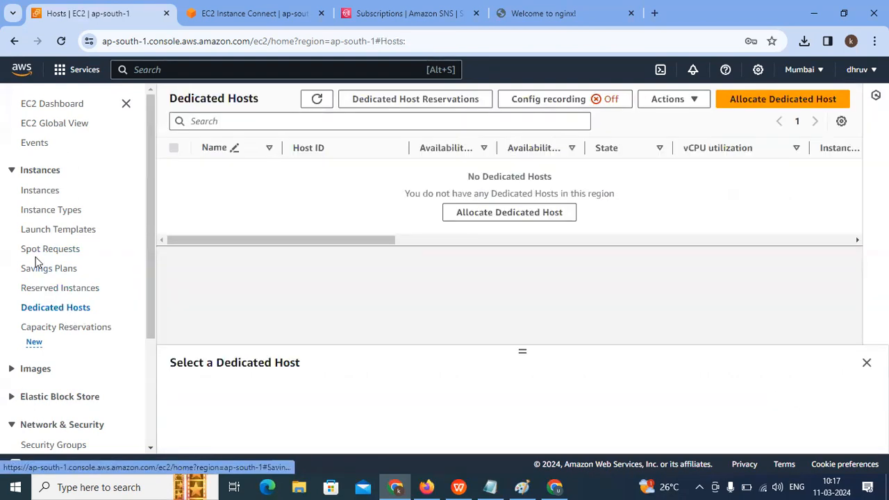
click(46, 195)
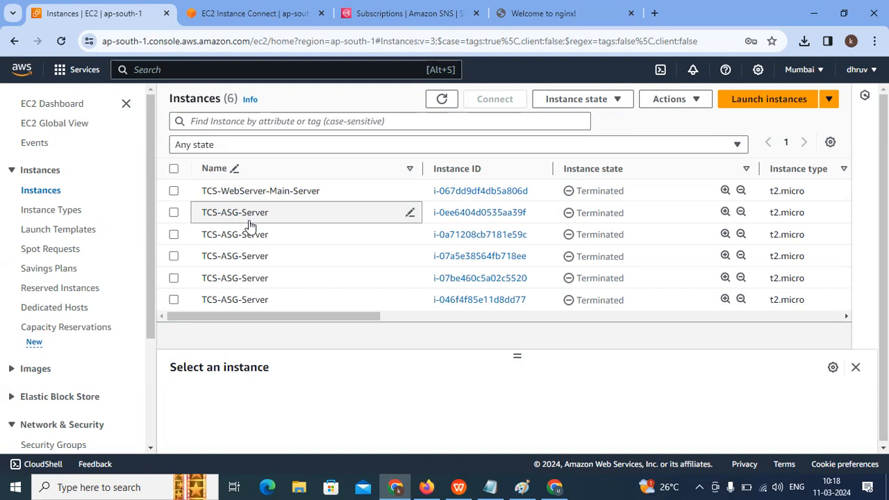
click(55, 308)
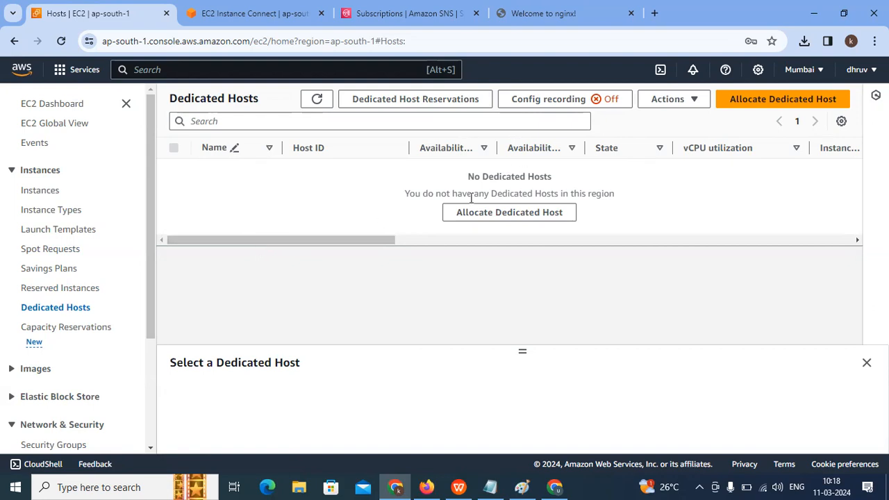
- Start allocating a Dedicated Host with instance family c5d and instance type c5d.4xlarge
click(496, 214)
click(179, 260)
click(174, 318)
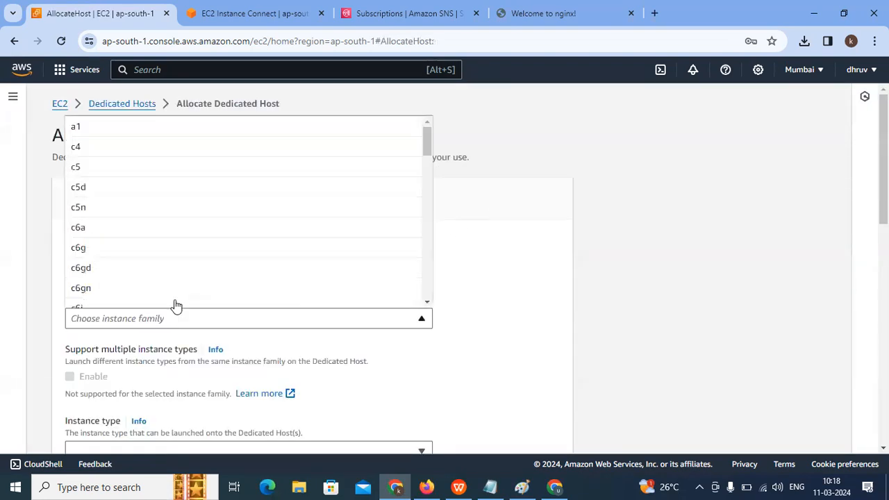
click(206, 201)
scroll(204, 250, down, 2)
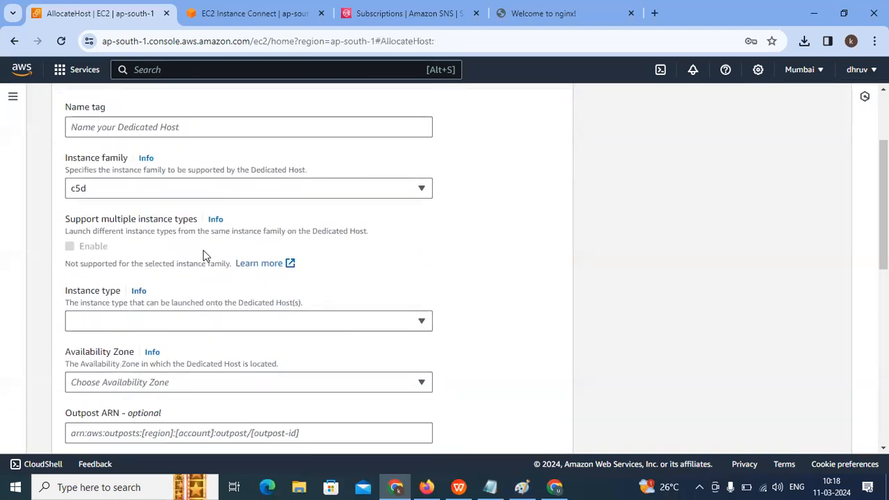
click(164, 325)
click(177, 233)
- Set the Dedicated Host's Availability Zone to ap-south-1a and review the remaining maintenance, quantity and tag settings
scroll(193, 263, down, 3)
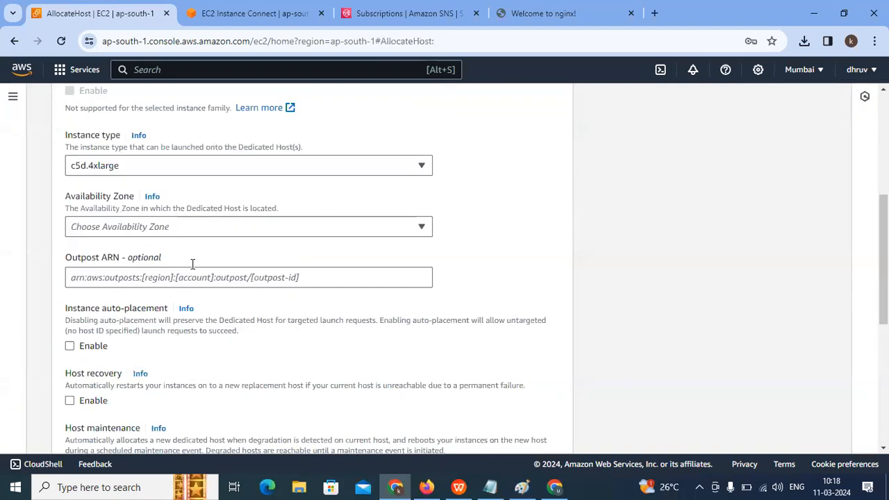
click(196, 200)
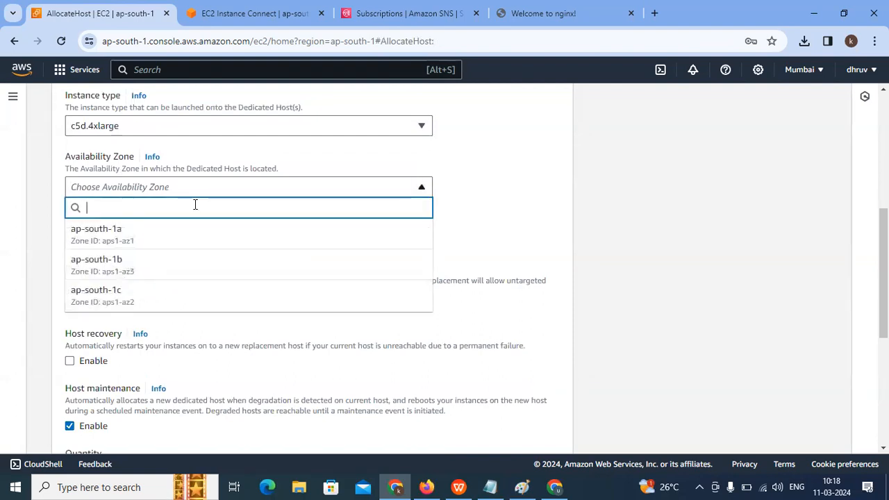
click(183, 244)
click(182, 237)
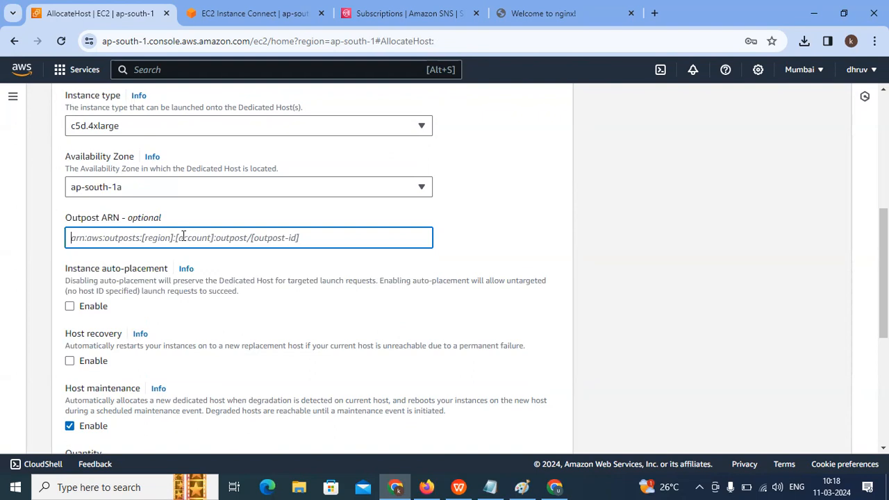
scroll(182, 238, down, 4)
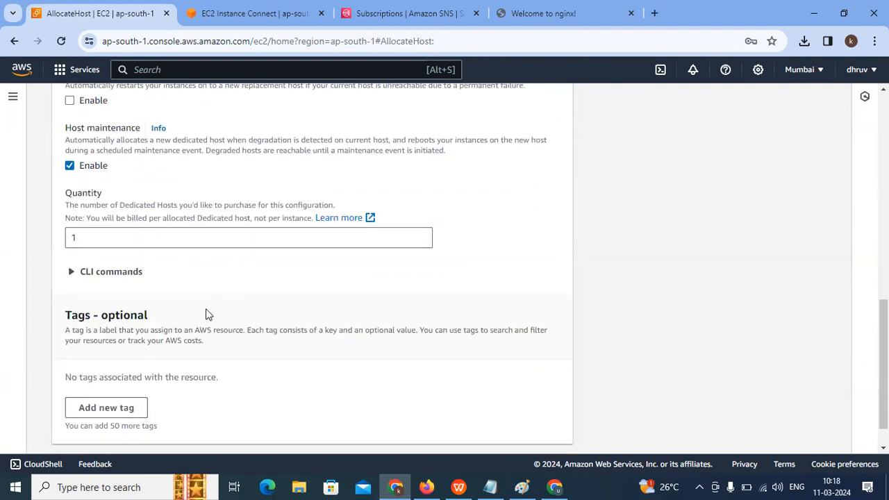
- Leave the host allocation form and revisit the Dedicated Hosts, Reserved Instances and Spot Requests pages
scroll(207, 314, up, 10)
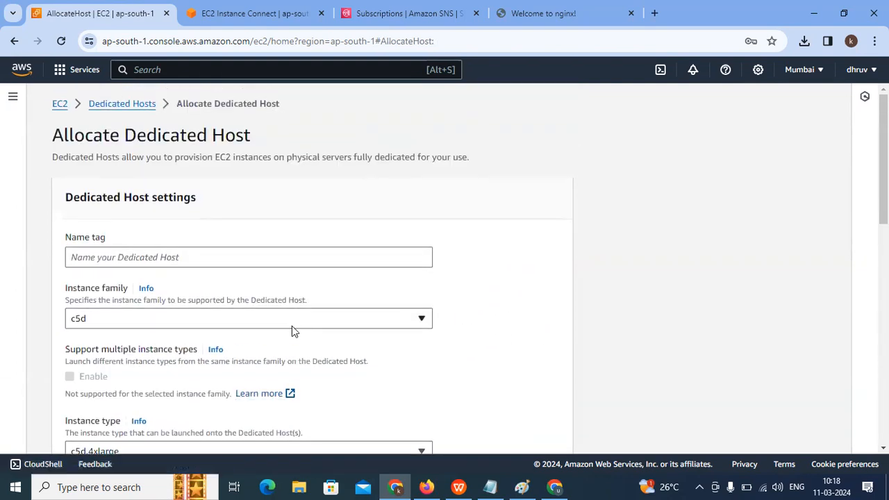
click(128, 105)
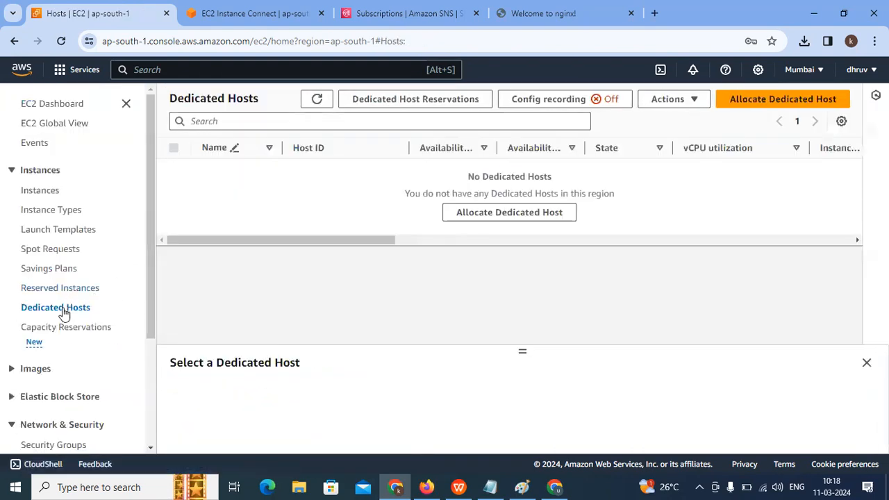
drag(440, 176, 536, 172)
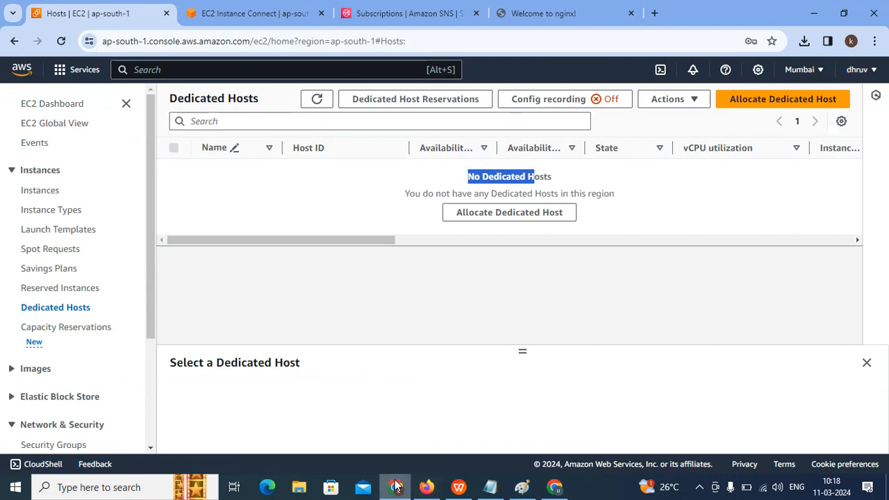
click(52, 291)
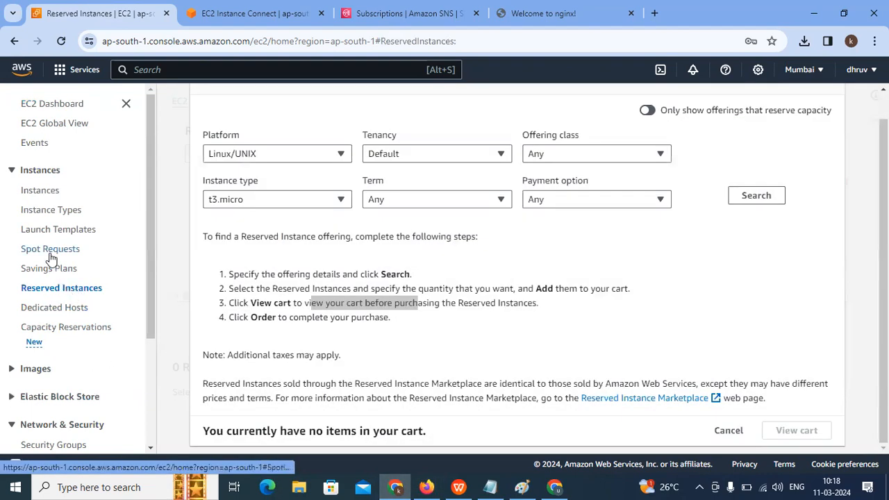
click(50, 251)
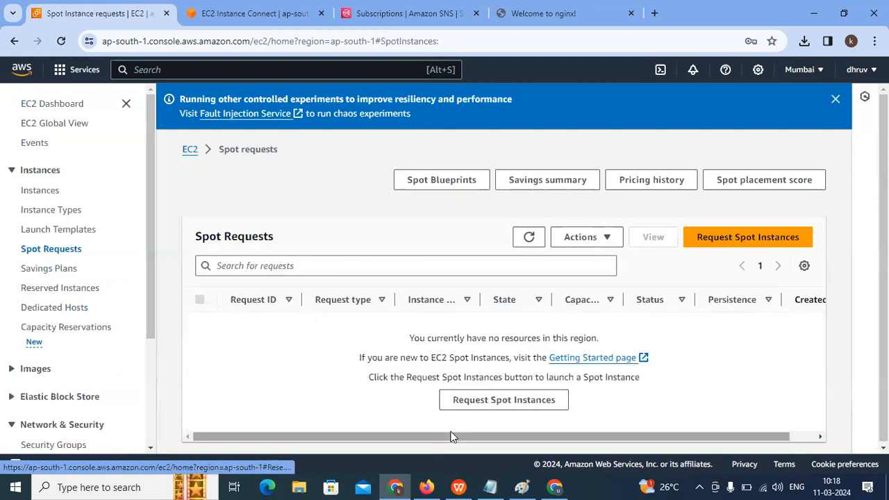
- Switch to EC2.doc in WPS Office and highlight the "Advantages of Reserved Instances" heading
click(486, 486)
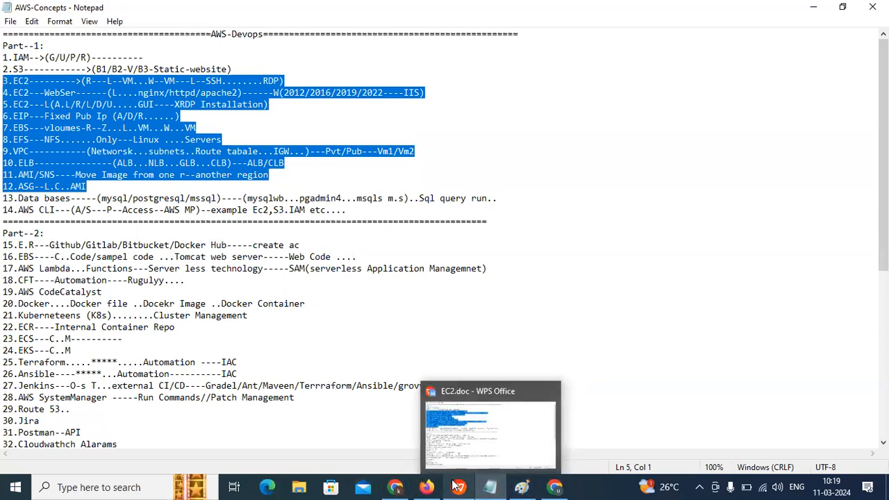
mouse_move(480, 451)
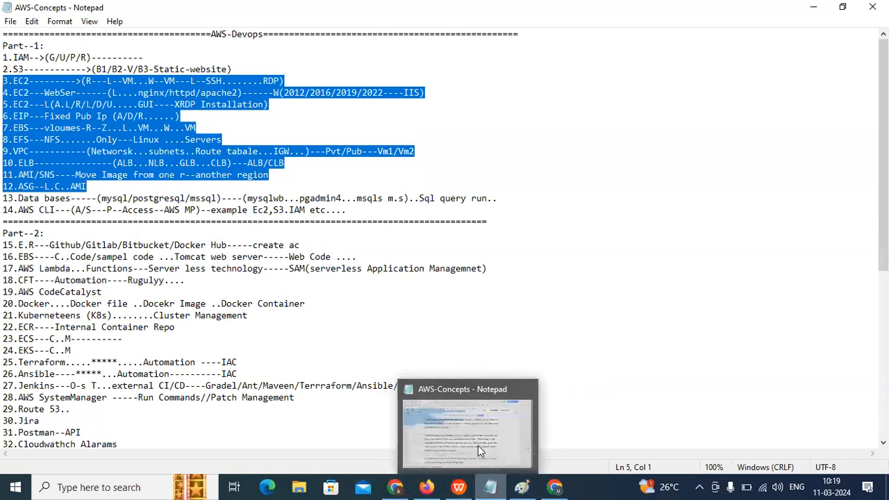
click(488, 487)
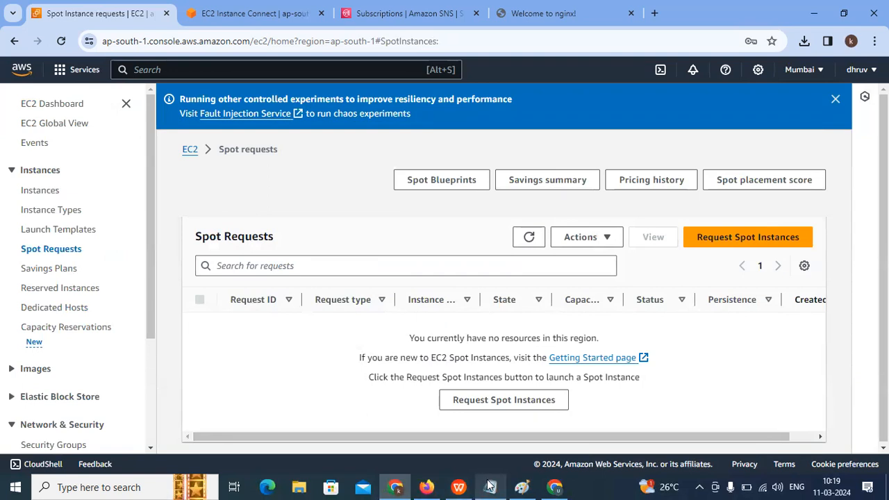
click(459, 487)
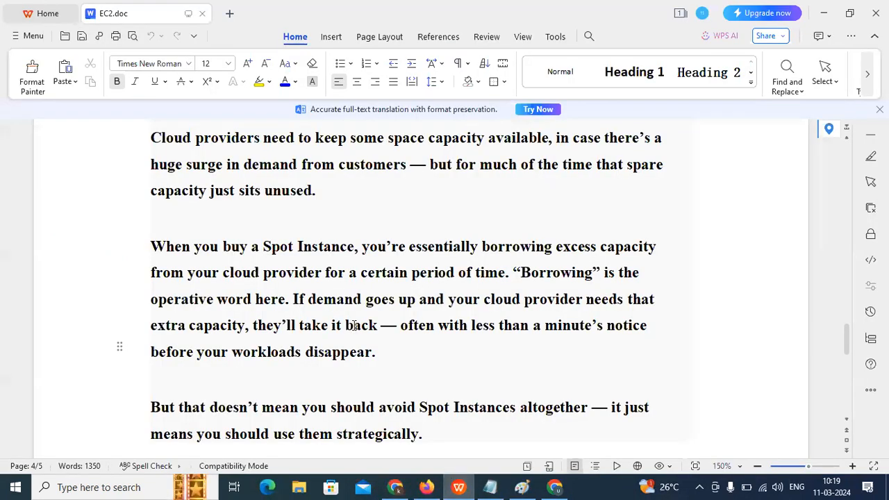
scroll(241, 371, up, 1)
scroll(241, 371, up, 1)
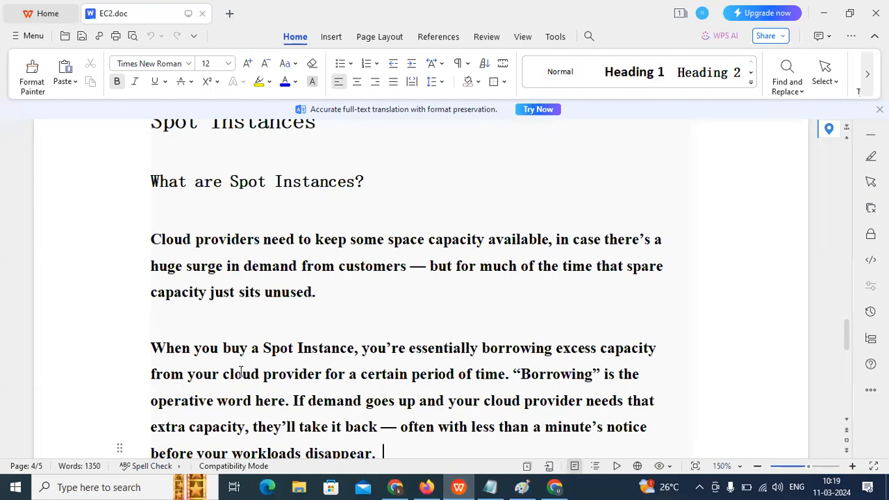
scroll(241, 372, up, 12)
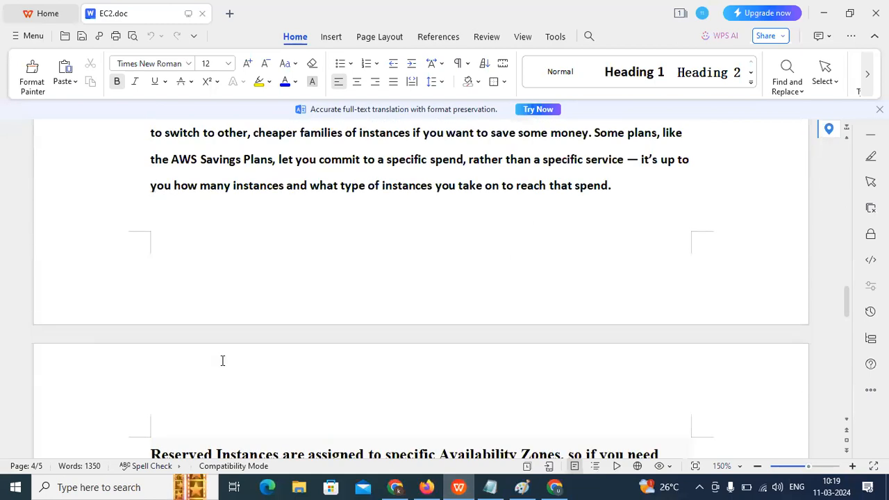
scroll(222, 360, up, 12)
scroll(215, 357, down, 2)
drag(150, 282, 434, 282)
scroll(385, 299, down, 1)
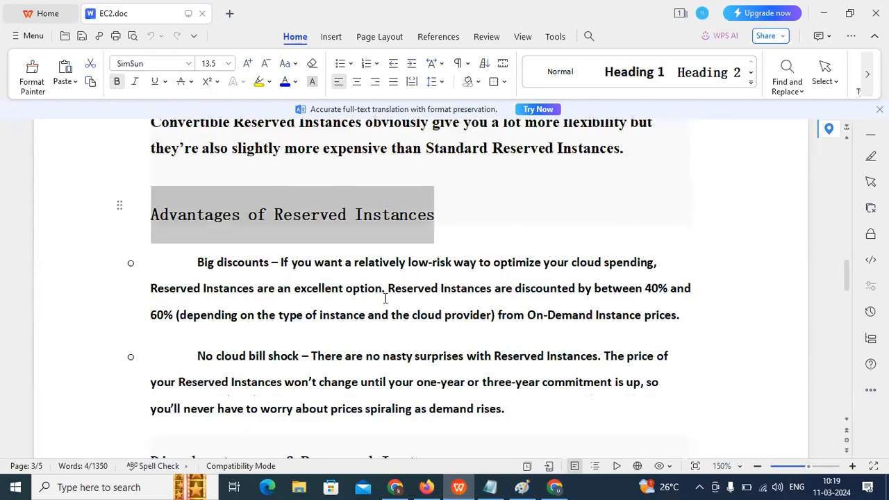
- Highlight the key phrases of the "Big discounts" bullet under the Reserved Instances advantages while reading it
drag(197, 262, 646, 285)
click(279, 262)
click(239, 307)
drag(211, 290, 368, 290)
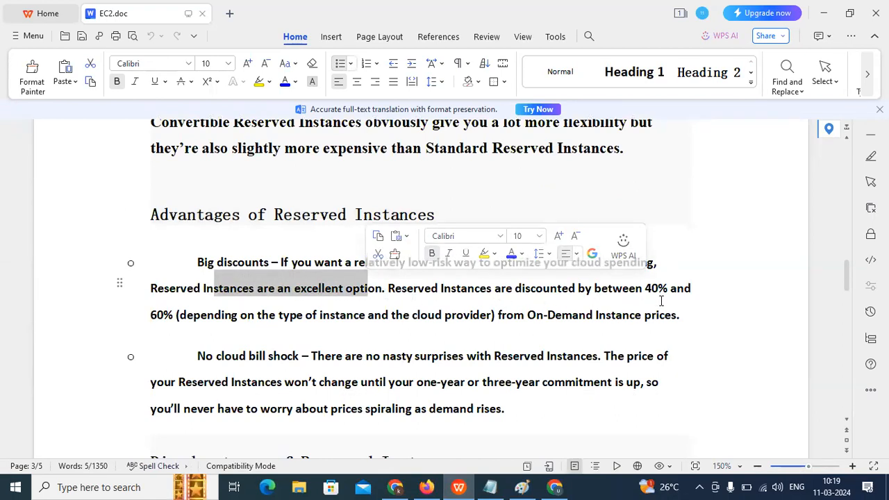
drag(166, 316, 457, 319)
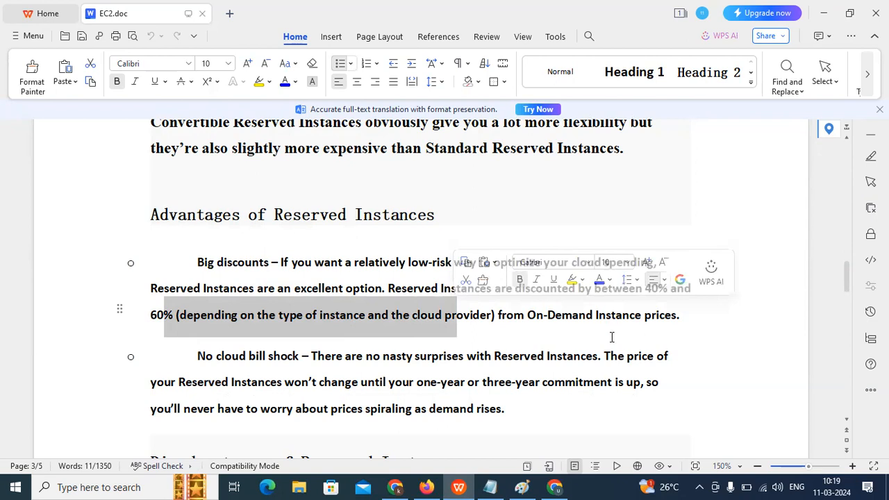
scroll(611, 336, down, 1)
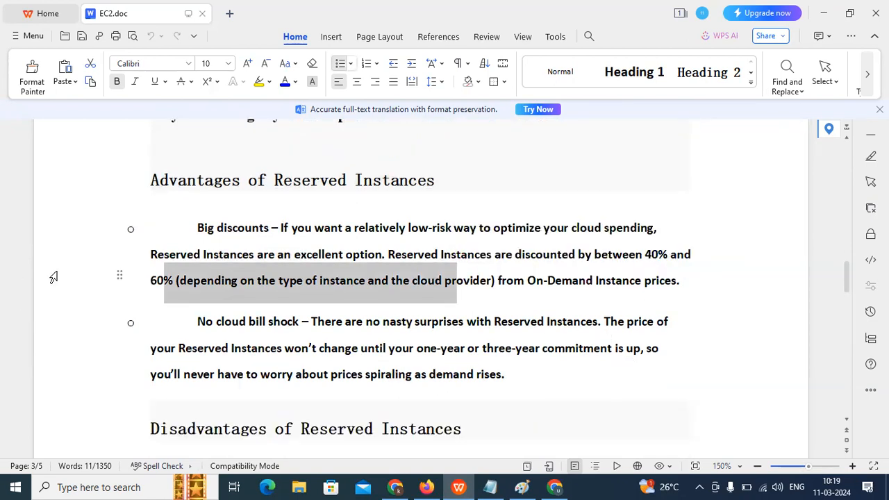
- Highlight the "Disadvantages of Reserved Instances" heading and read through the section below it
scroll(139, 307, down, 2)
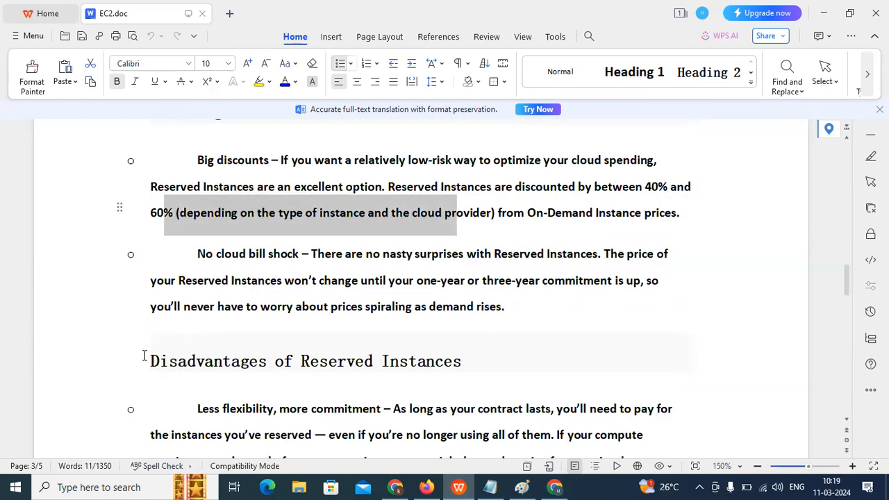
drag(143, 356, 481, 360)
scroll(480, 361, down, 1)
scroll(268, 350, down, 4)
scroll(256, 350, down, 6)
scroll(257, 353, up, 14)
- Return to the document's beginning, highlight the "What are On-Demand Instances?" heading, and review the On-Demand section
scroll(256, 356, up, 20)
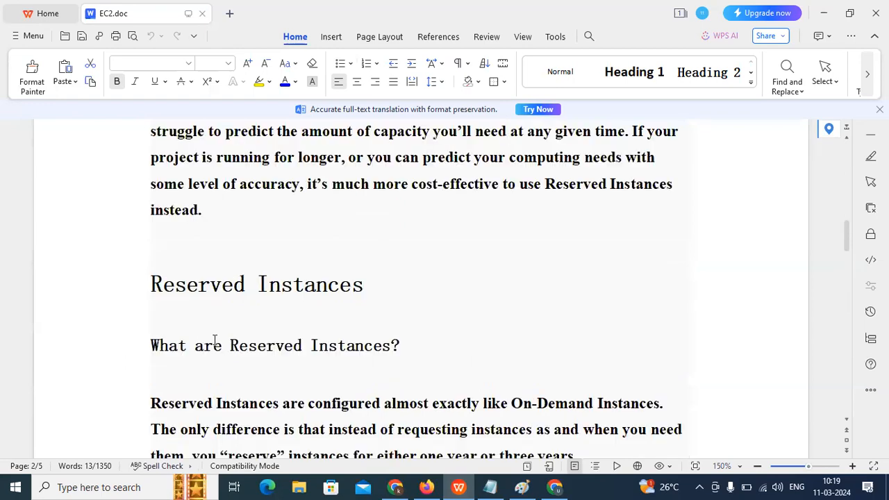
scroll(208, 338, up, 20)
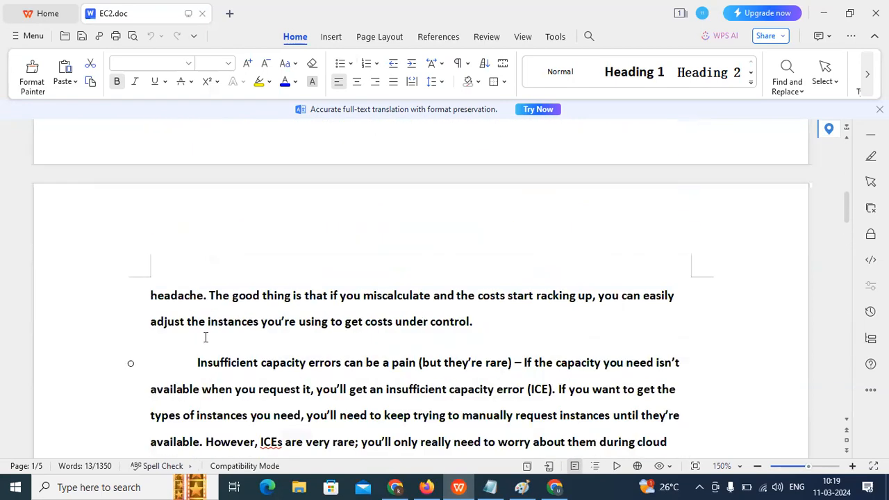
scroll(197, 336, up, 15)
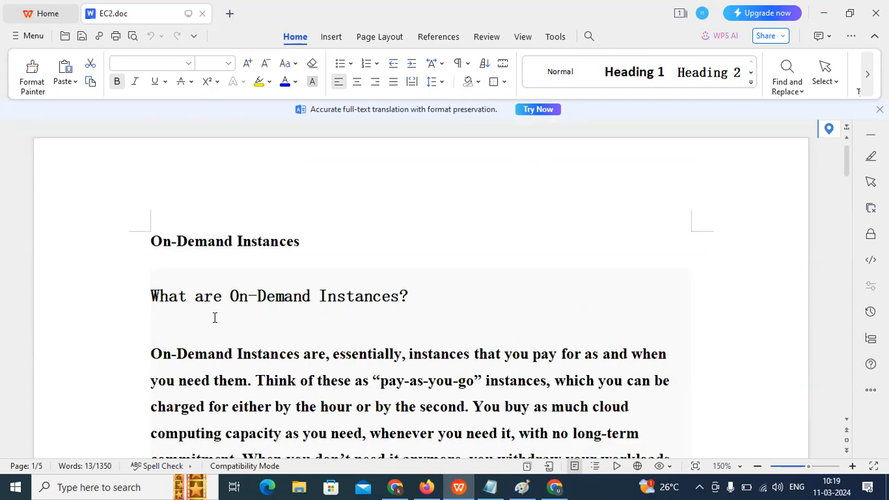
drag(264, 293, 398, 295)
scroll(290, 336, down, 2)
scroll(290, 337, down, 10)
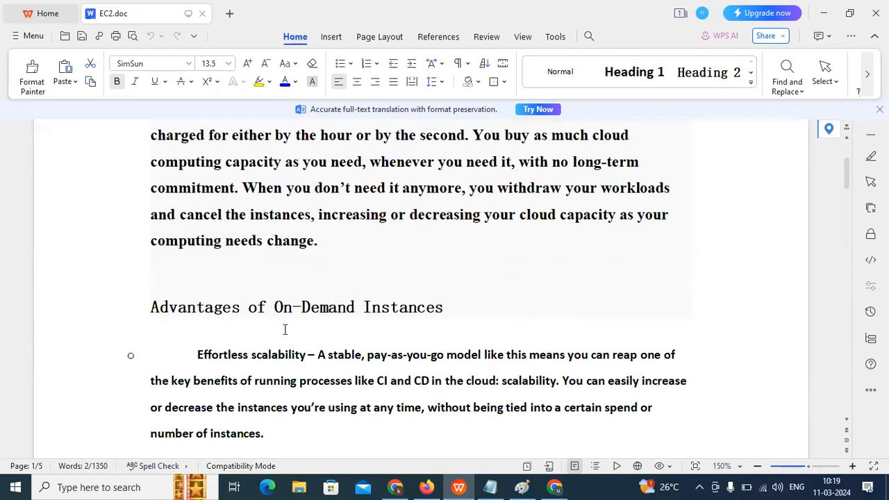
scroll(338, 314, down, 5)
scroll(297, 312, down, 4)
scroll(282, 313, up, 4)
scroll(304, 307, down, 8)
scroll(334, 306, down, 12)
scroll(331, 307, down, 7)
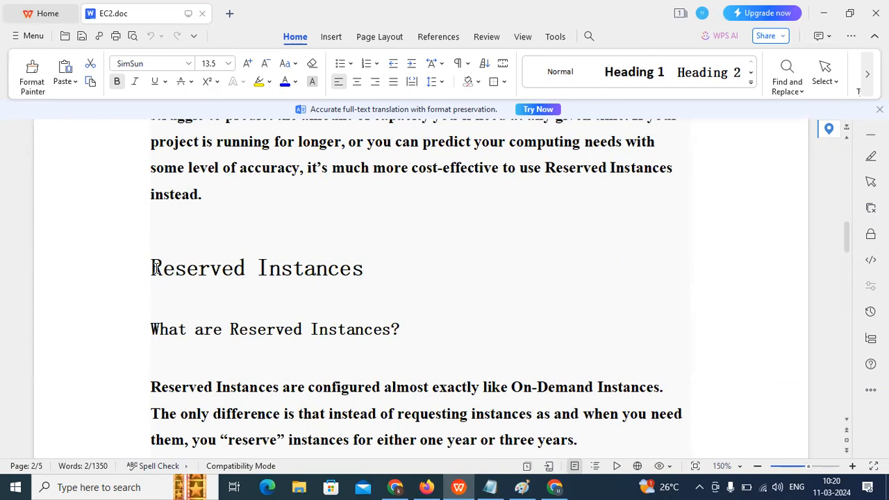
- Highlight the "Reserved Instances" and "What are Reserved Instances?" headings and skim the section
drag(151, 268, 364, 264)
drag(153, 325, 416, 329)
scroll(289, 349, down, 15)
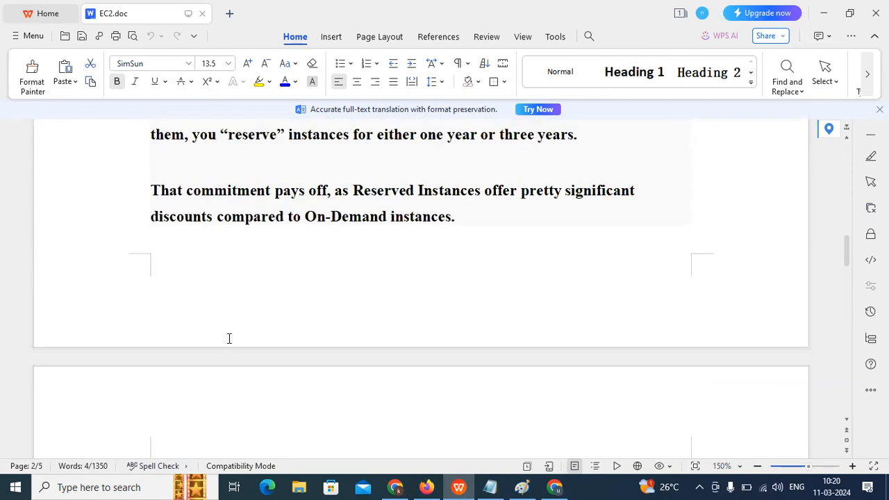
scroll(221, 345, down, 15)
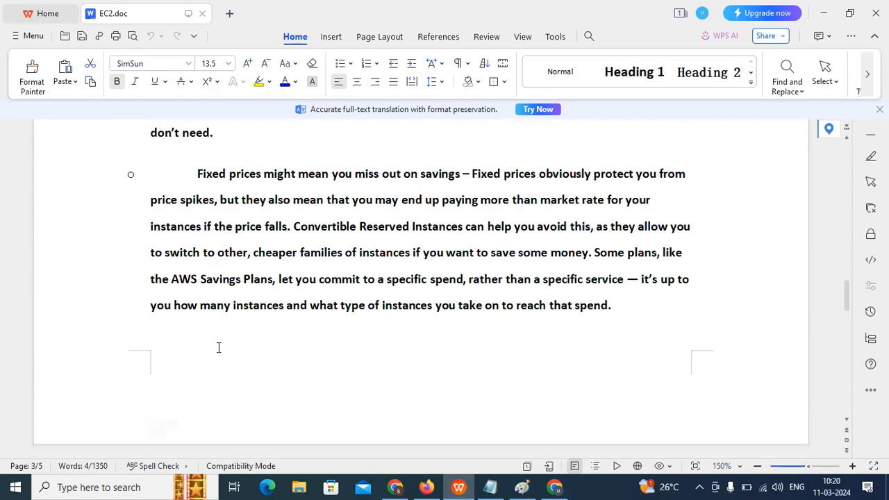
- Highlight the "Spot Instances" and "What are Spot Instances?" headings and review the section through its disadvantages
scroll(218, 347, down, 4)
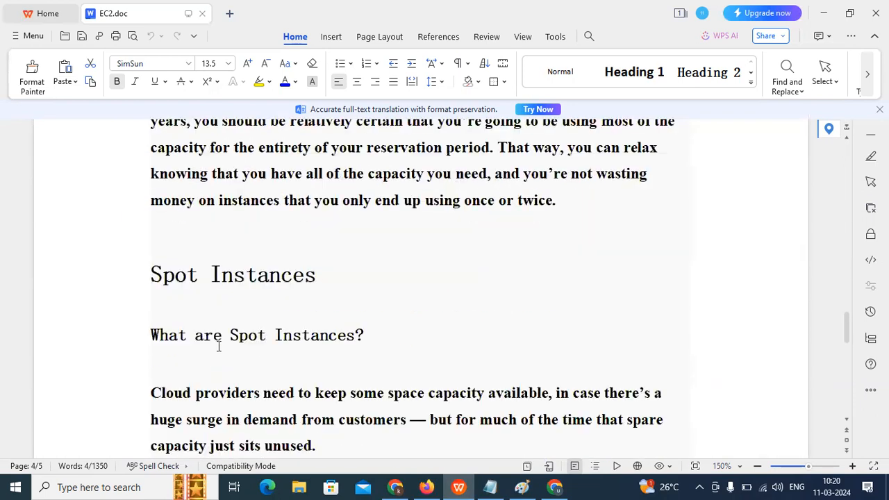
drag(139, 281, 313, 292)
drag(152, 336, 389, 337)
scroll(323, 362, down, 1)
scroll(323, 362, down, 20)
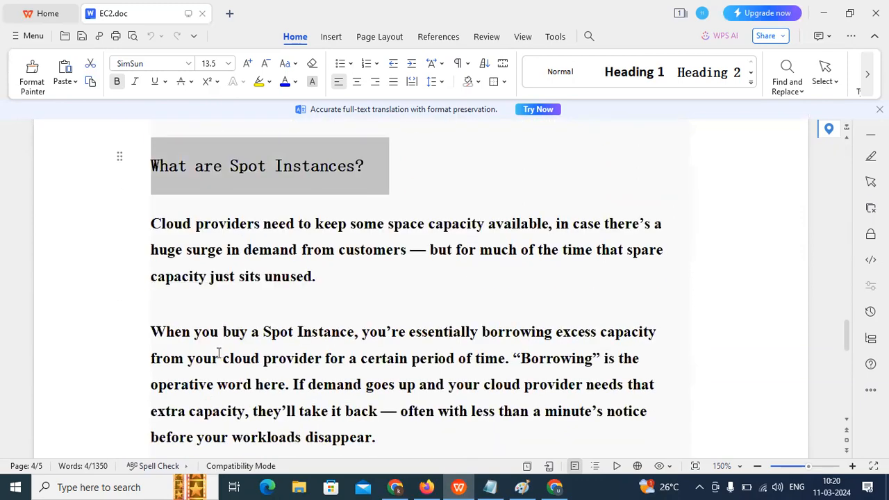
scroll(231, 358, down, 18)
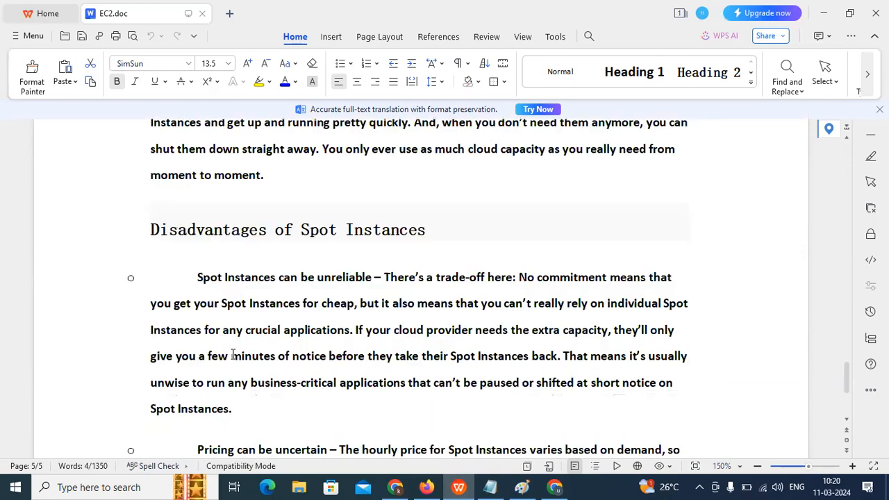
scroll(217, 362, up, 2)
scroll(214, 355, up, 5)
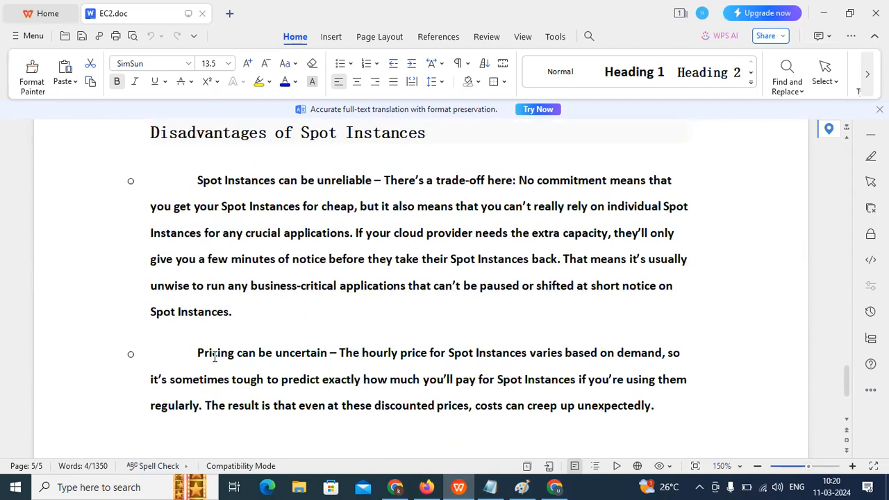
- Switch to the AWS console in Chrome, collapse the EC2 navigation groups, and open the EC2 Dashboard
click(396, 486)
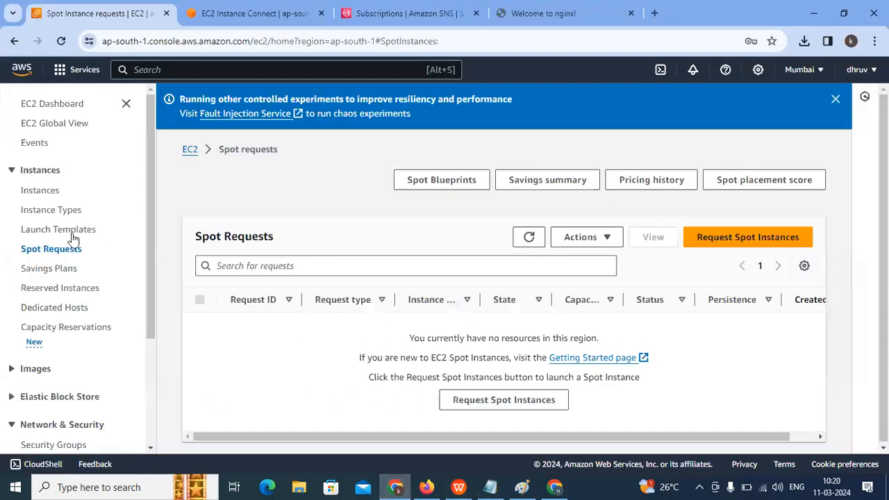
click(11, 173)
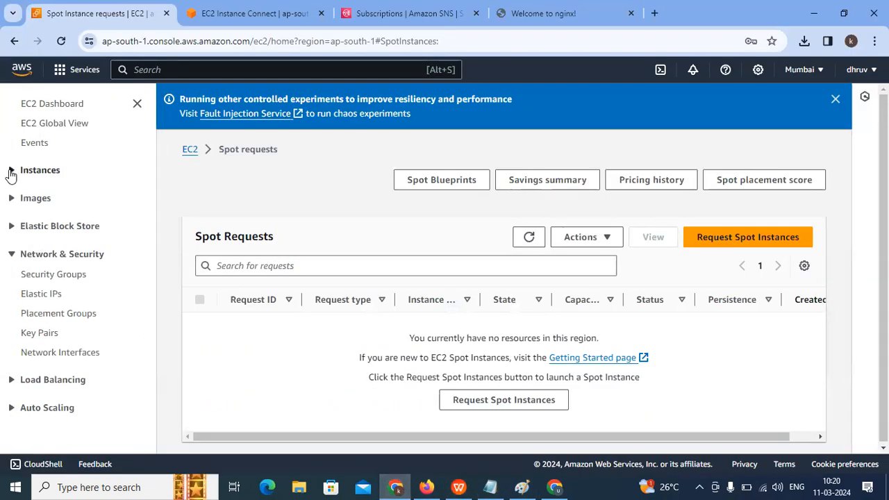
click(7, 227)
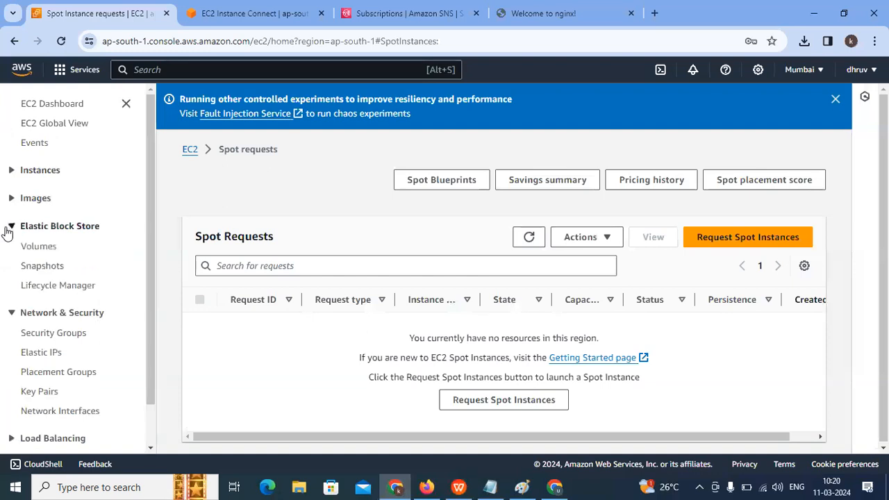
click(8, 313)
click(10, 227)
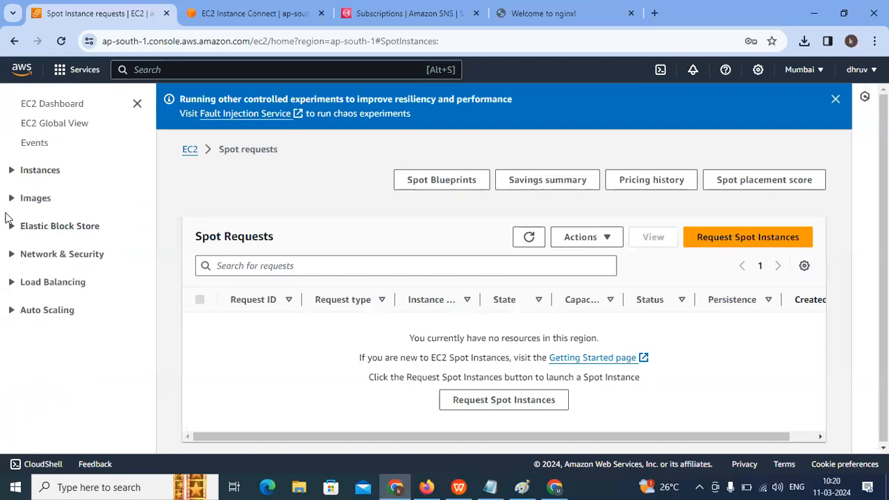
click(51, 110)
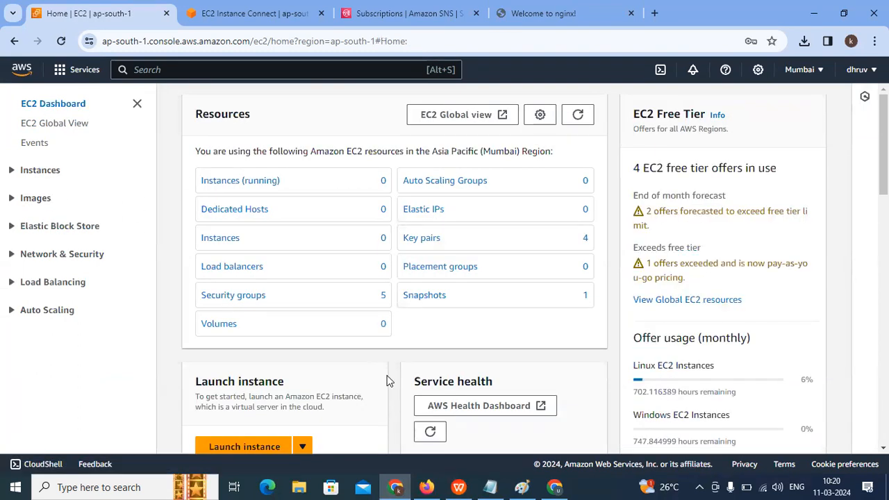
- Switch to the AWS-Concepts notes in Notepad and highlight the IAM, S3 and EC2 entries under Part 1
click(489, 486)
click(86, 221)
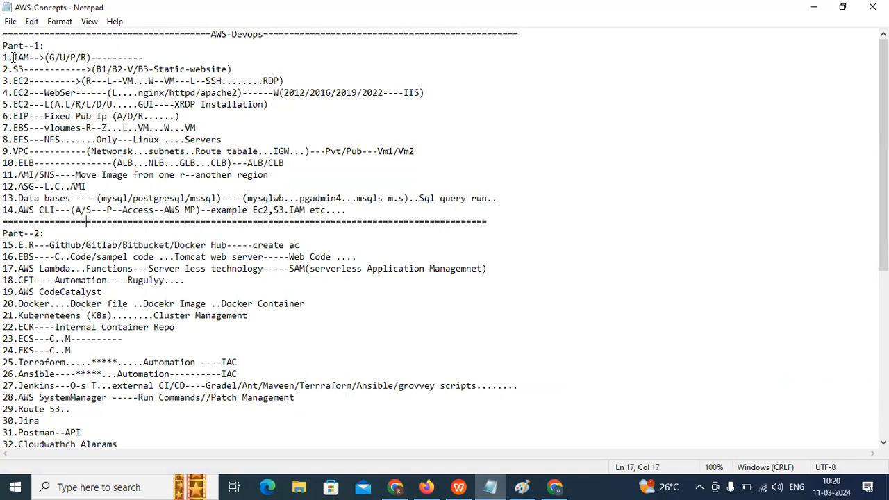
drag(7, 57, 28, 68)
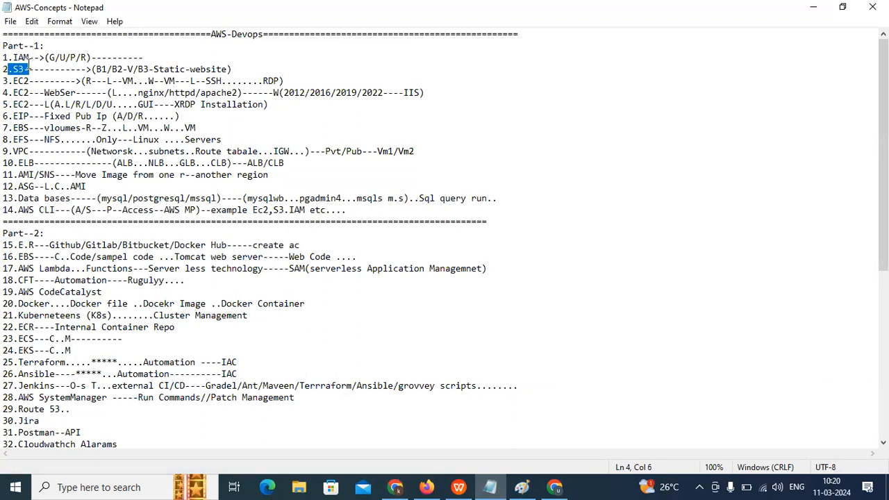
drag(7, 80, 6, 59)
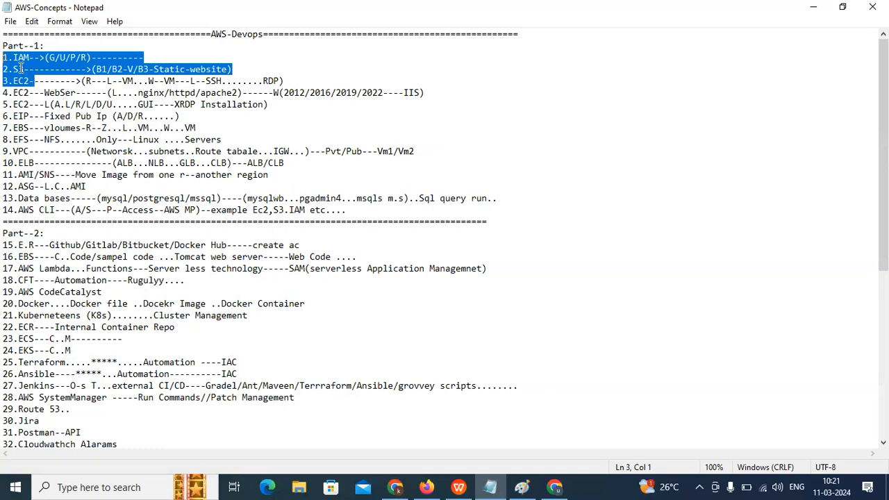
- Highlight entries 1 to 12 of Part 1, from IAM through ASG, in the AWS-Concepts notes
click(24, 116)
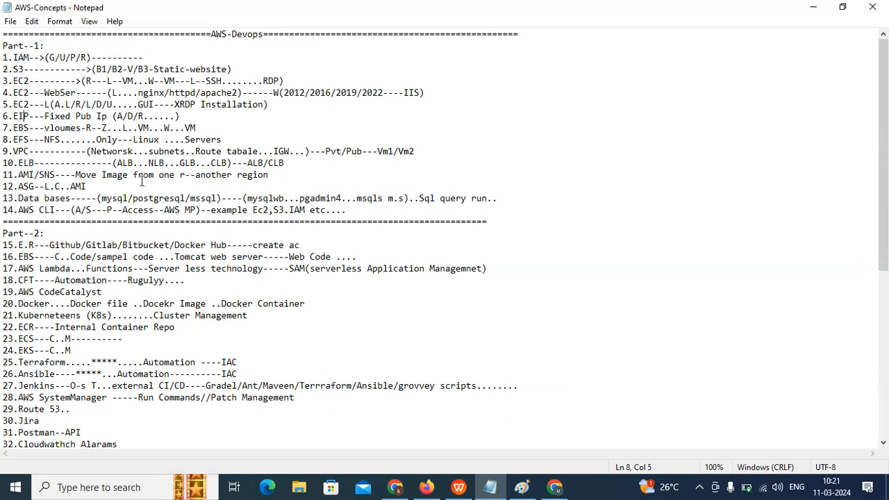
drag(109, 182, 4, 57)
scroll(30, 162, down, 1)
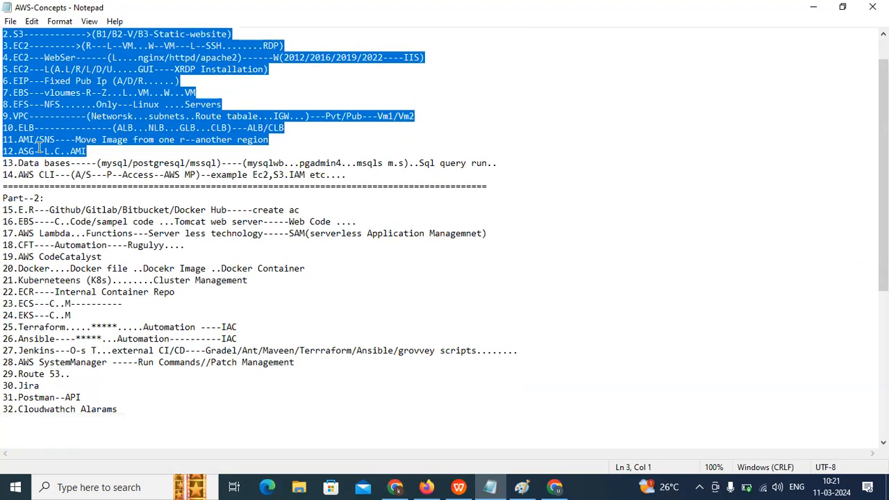
- Highlight the Data bases entry, number 13, with its mysql, postgresql and mssql details
drag(17, 163, 511, 161)
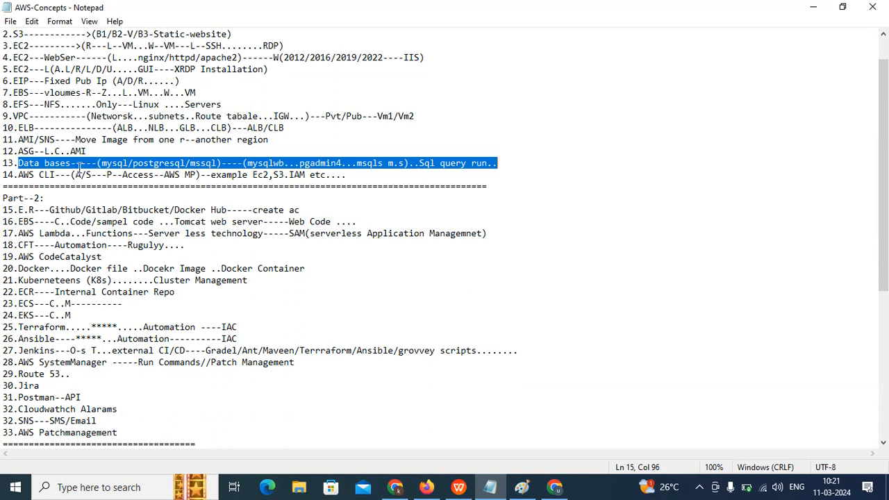
drag(18, 163, 272, 162)
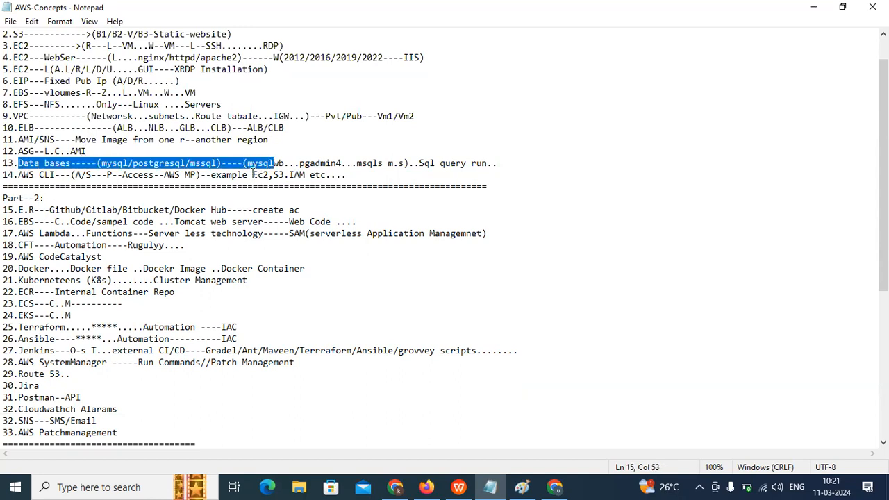
click(159, 175)
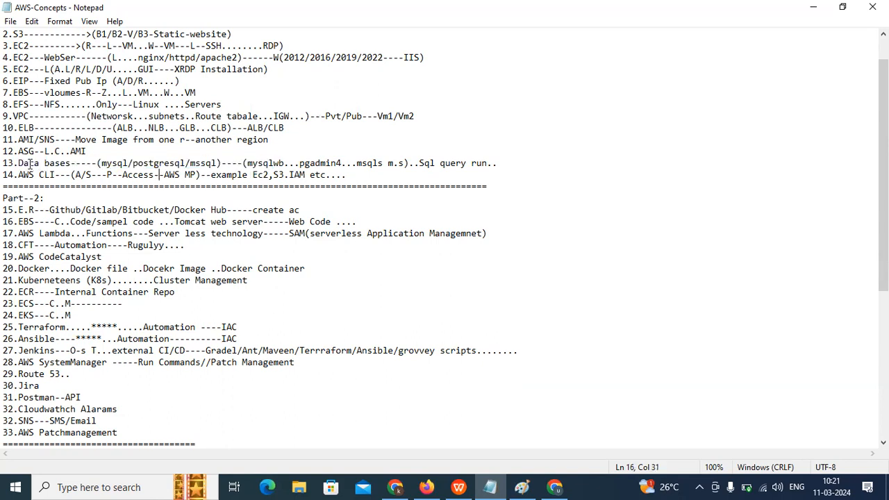
drag(20, 161, 504, 162)
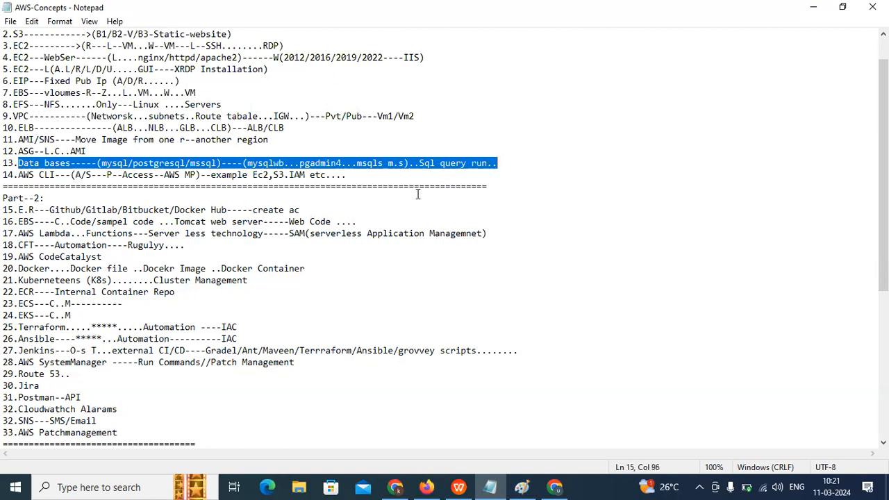
drag(14, 163, 78, 164)
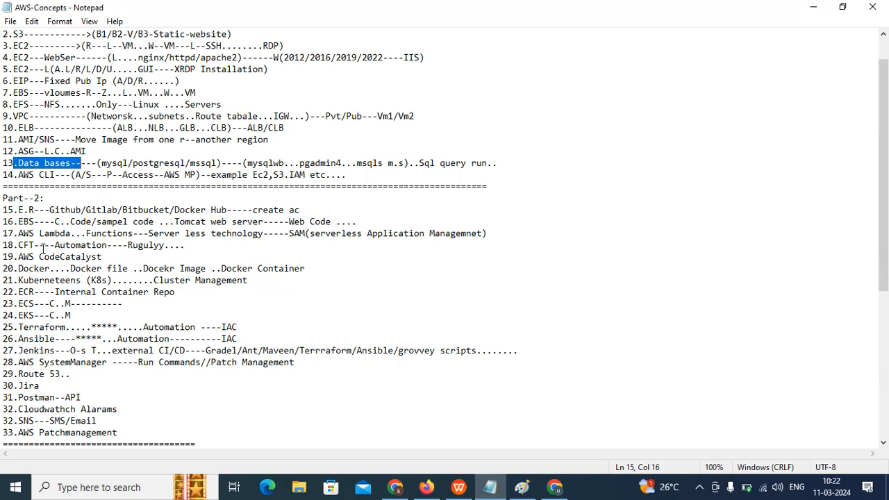
- Highlight the Part 1 topics again from ASG back up to IAM and clear the selection
click(348, 481)
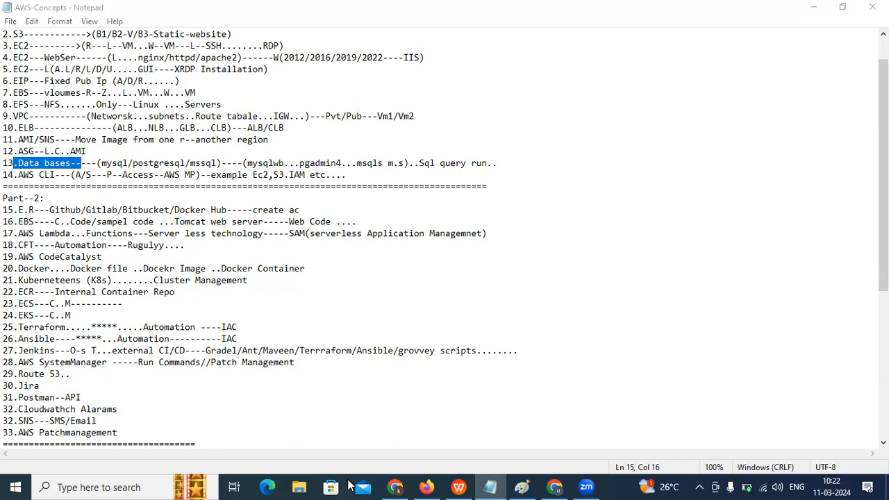
click(65, 150)
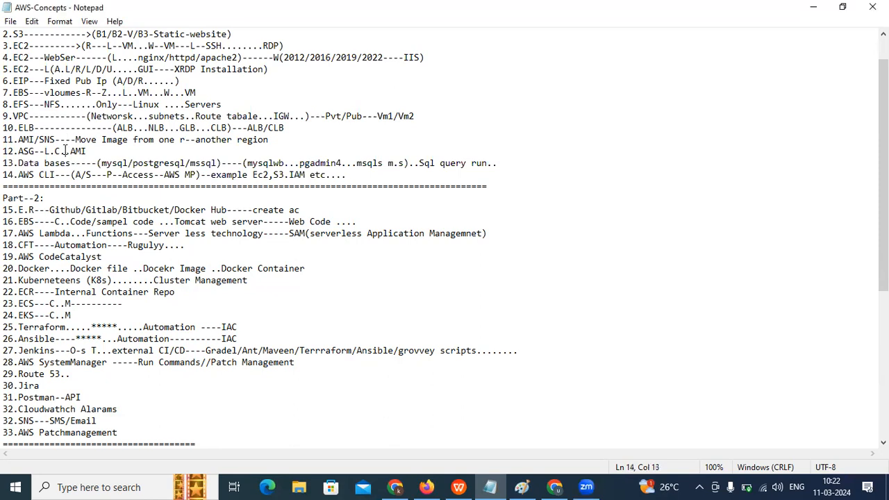
click(96, 148)
drag(97, 148, 5, 24)
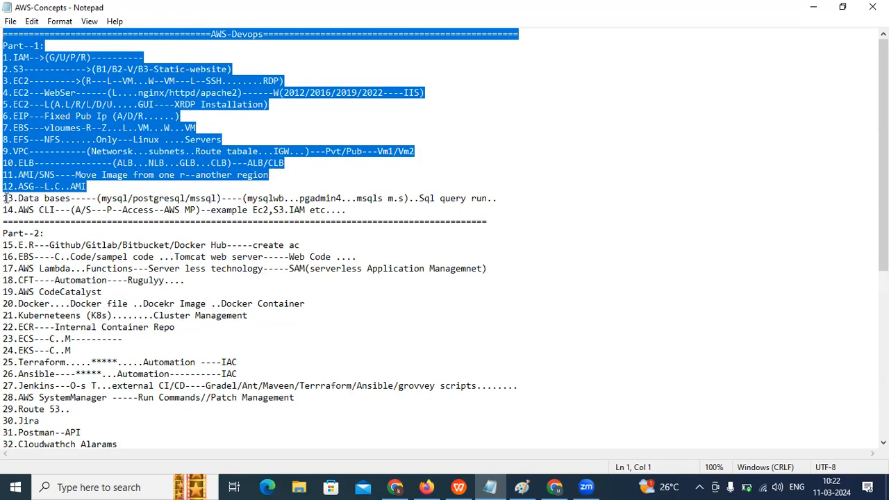
drag(8, 187, 5, 61)
click(101, 193)
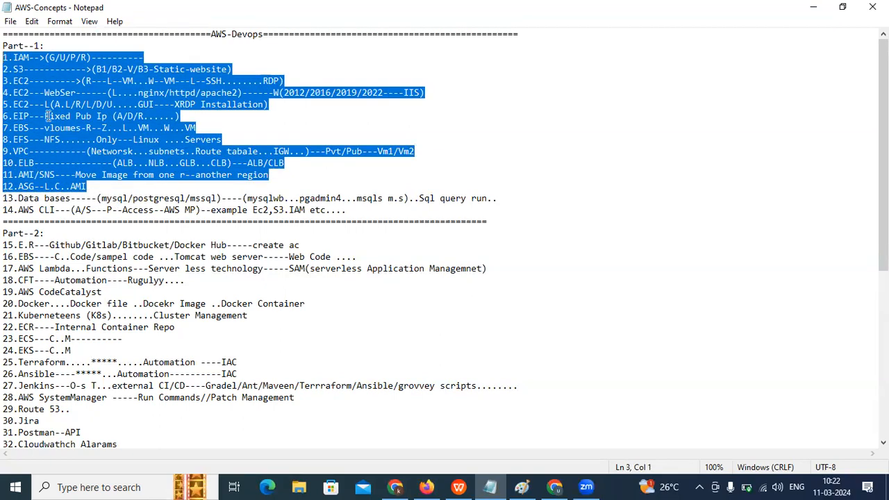
- Review Part 1 by highlighting EBS with EFS, VPC with ELB, IAM through EFS, ASG with Data bases, and ELB with AMI/SNS
drag(6, 104, 25, 139)
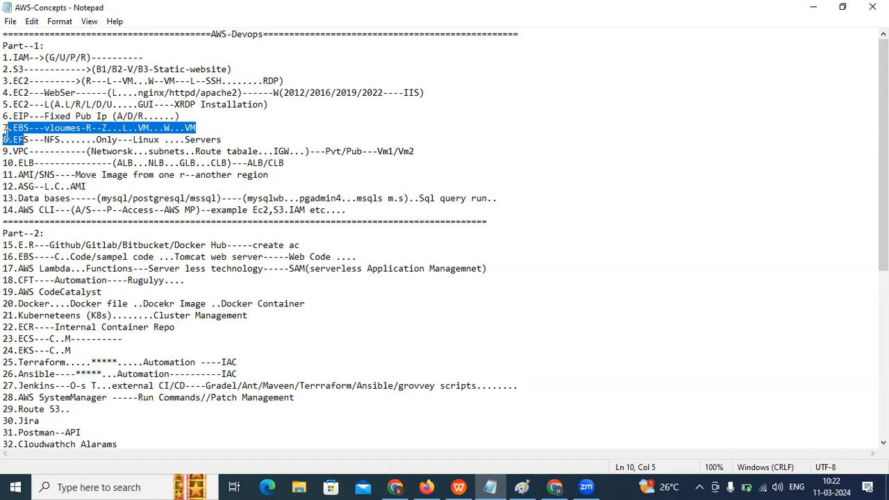
drag(7, 151, 23, 162)
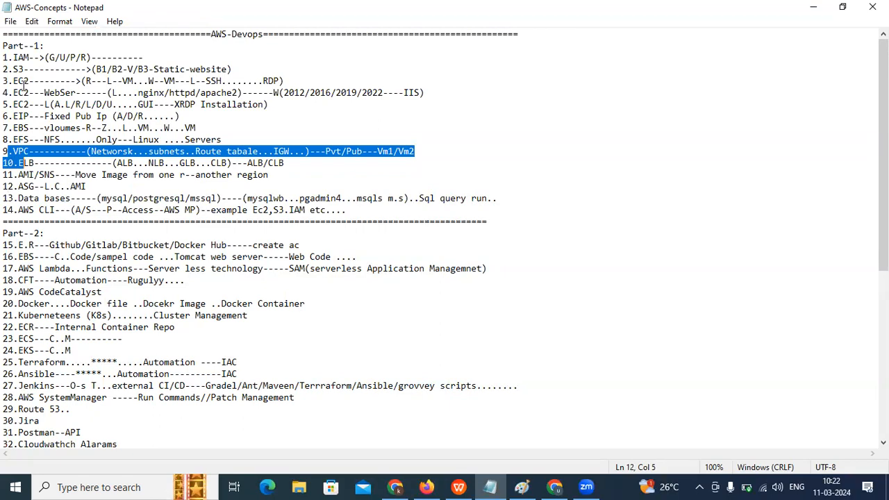
click(4, 58)
drag(4, 58, 44, 140)
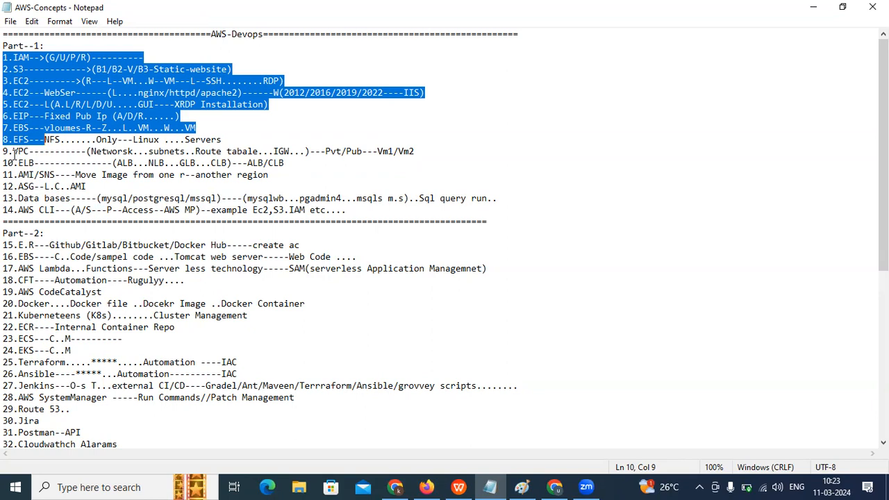
drag(7, 186, 61, 194)
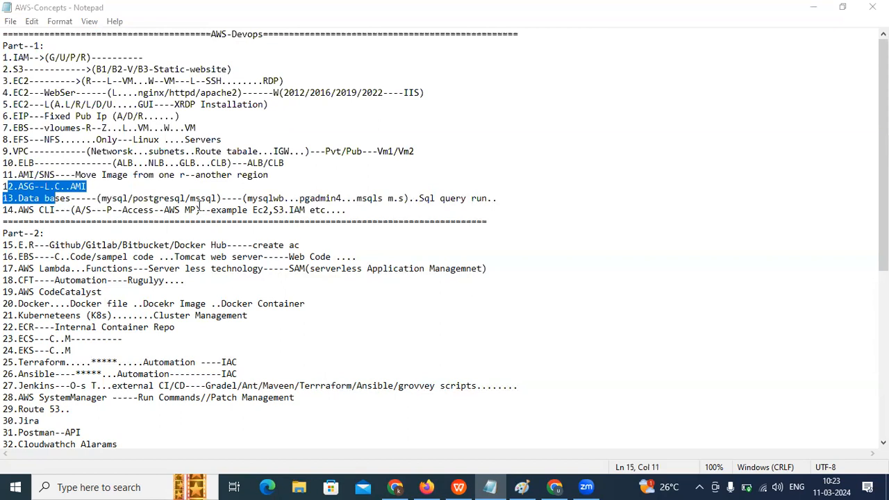
drag(85, 174, 44, 164)
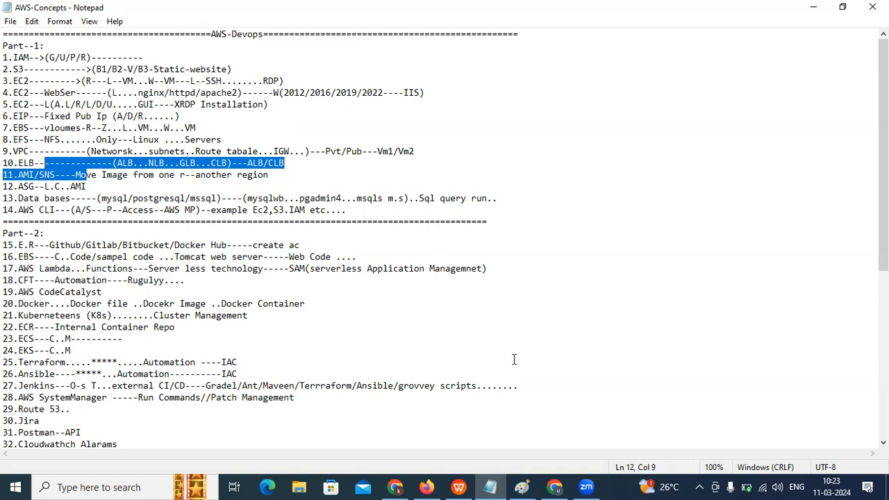
- Switch to the AWS console in Chrome and open the eks-cluster-sg-cvt-hyd-eks-cluster security group under Network & Security
key(alt+Tab)
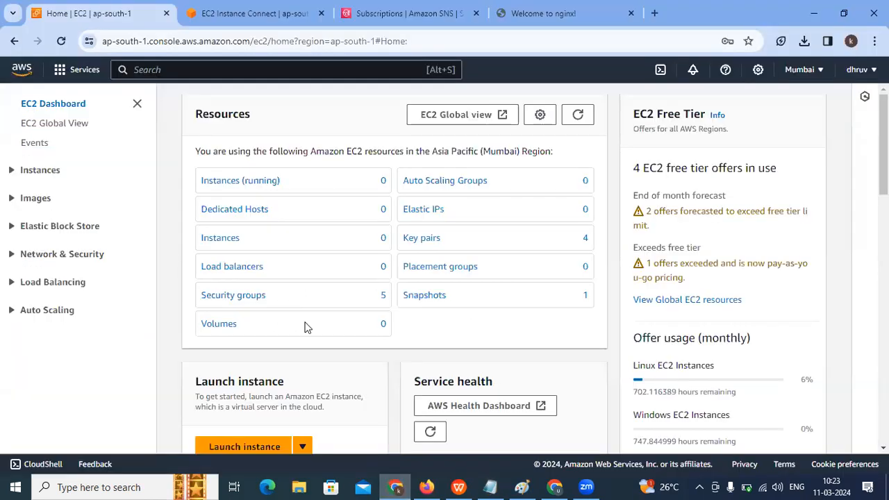
click(14, 254)
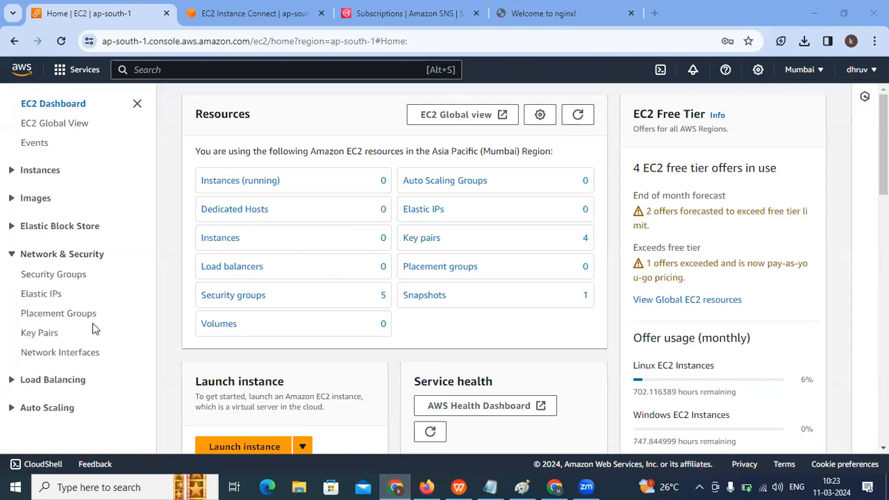
click(70, 275)
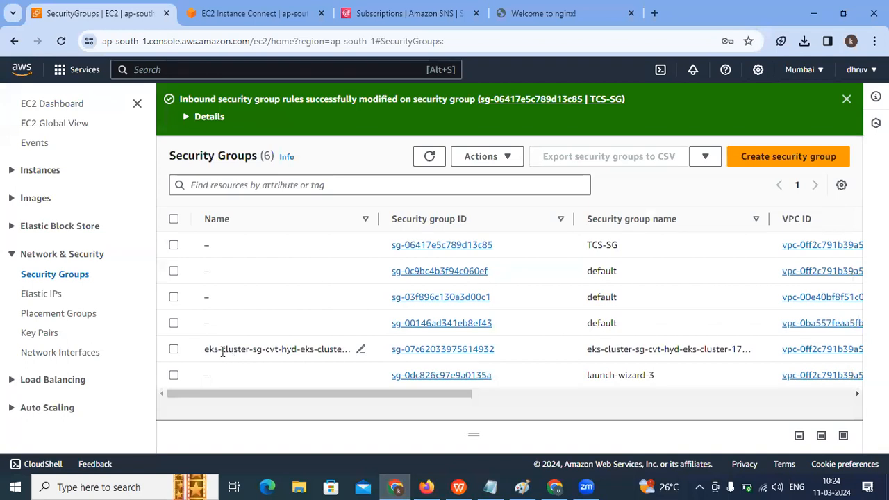
click(403, 351)
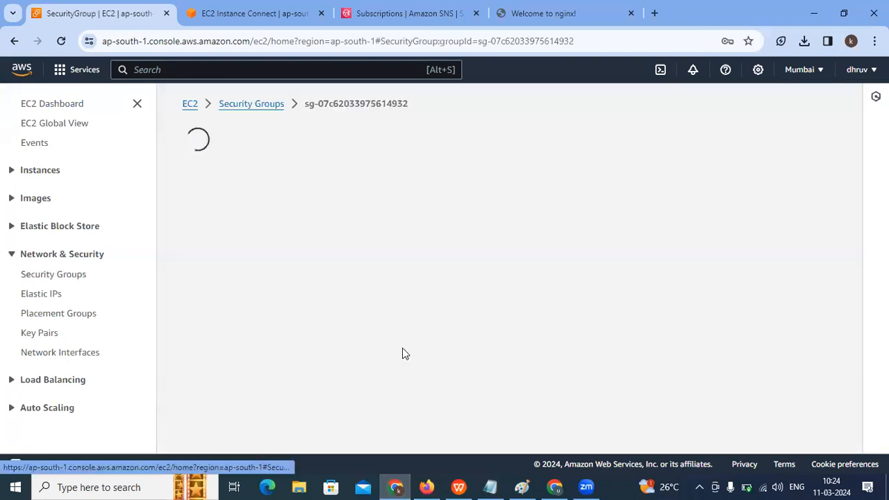
- Delete the All traffic inbound rule of the EKS cluster security group and save the rules
scroll(291, 336, down, 2)
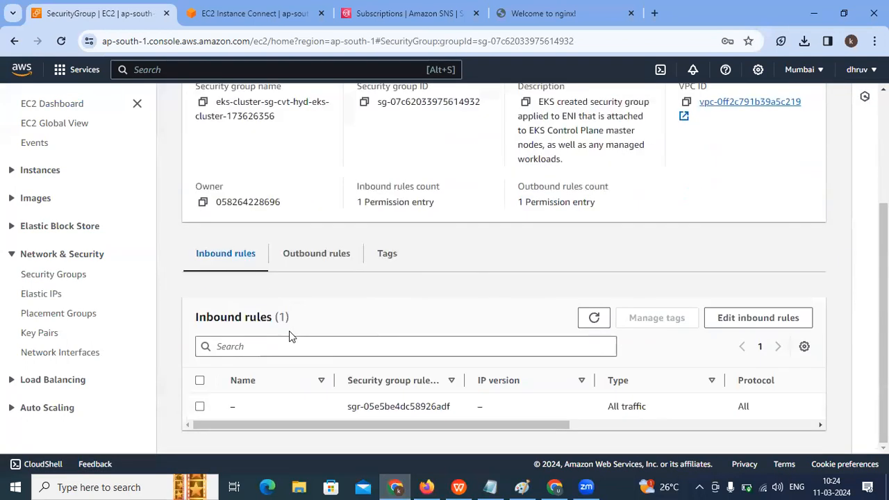
click(313, 271)
click(244, 268)
click(735, 322)
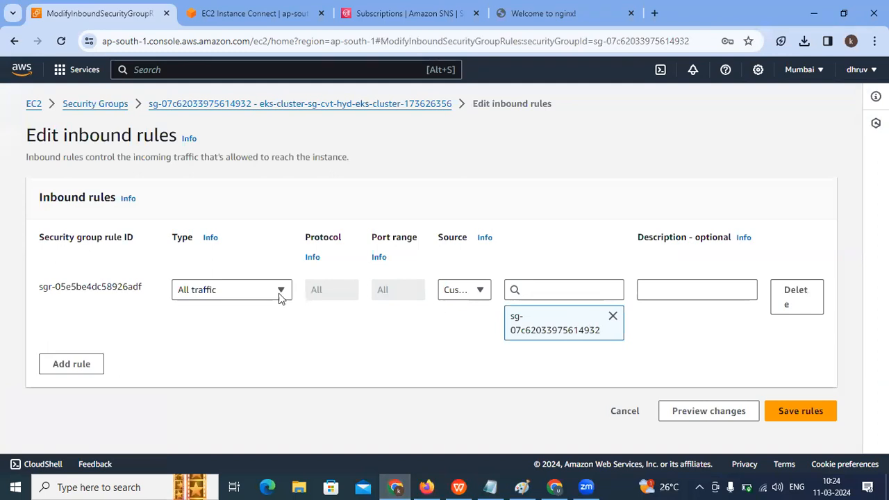
click(795, 298)
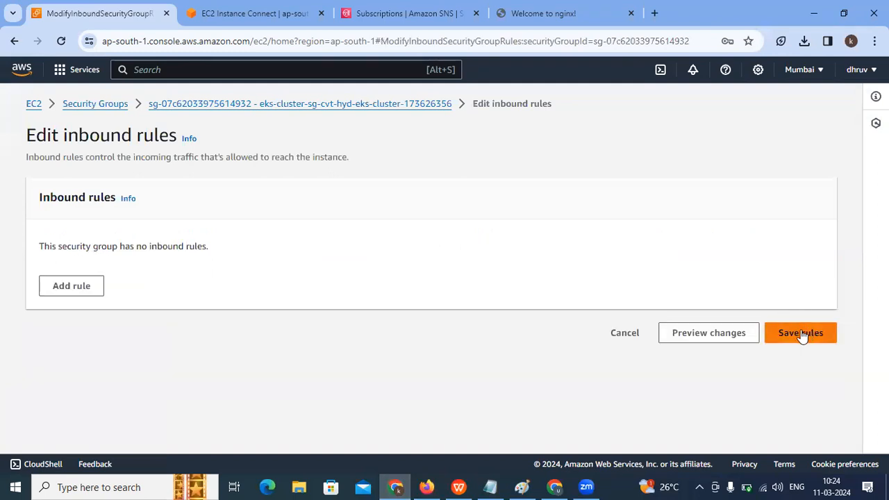
click(800, 333)
- Delete the All traffic IPv4 outbound rule of the EKS cluster security group and save the rules
scroll(406, 320, down, 1)
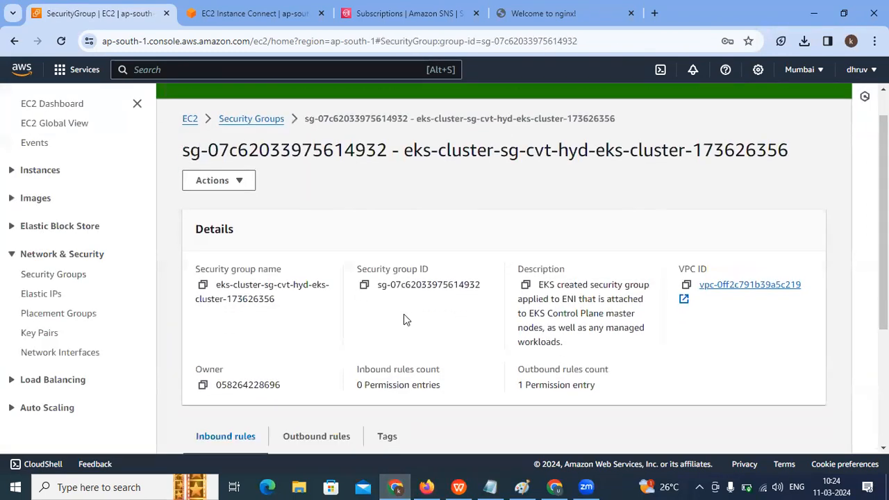
scroll(406, 318, down, 3)
click(314, 254)
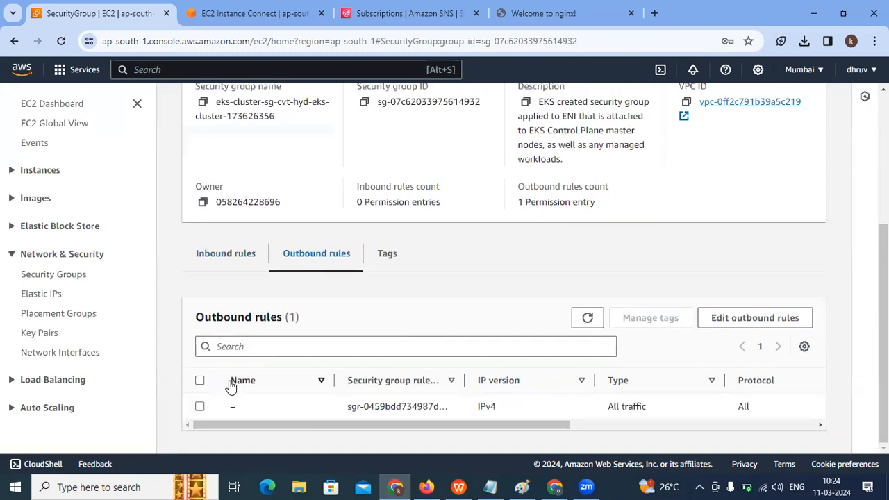
click(199, 406)
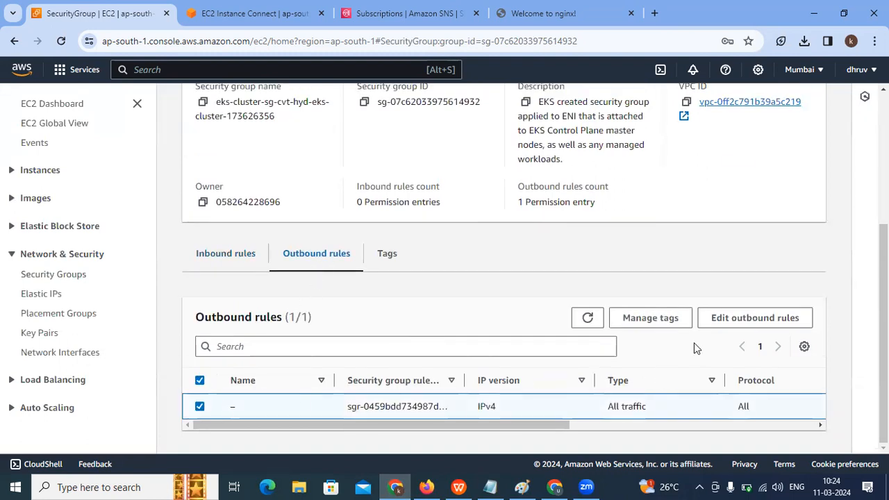
click(734, 323)
click(777, 310)
click(796, 340)
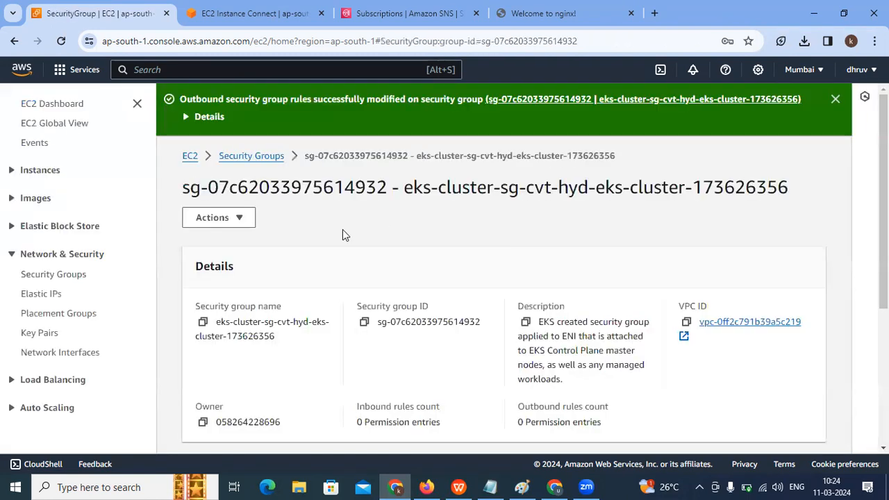
- Reopen the EKS cluster security group from the Security Groups list and check its inbound and outbound rules
click(257, 158)
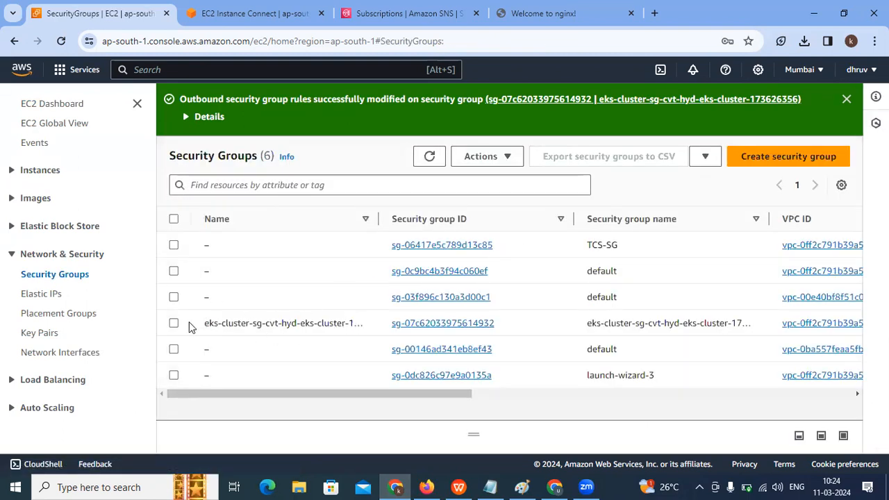
click(463, 323)
scroll(406, 330, down, 2)
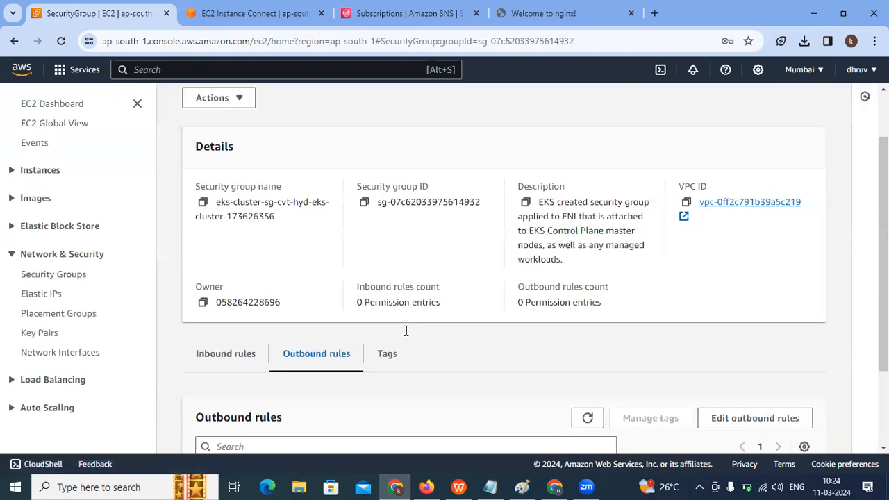
scroll(406, 330, down, 2)
click(227, 250)
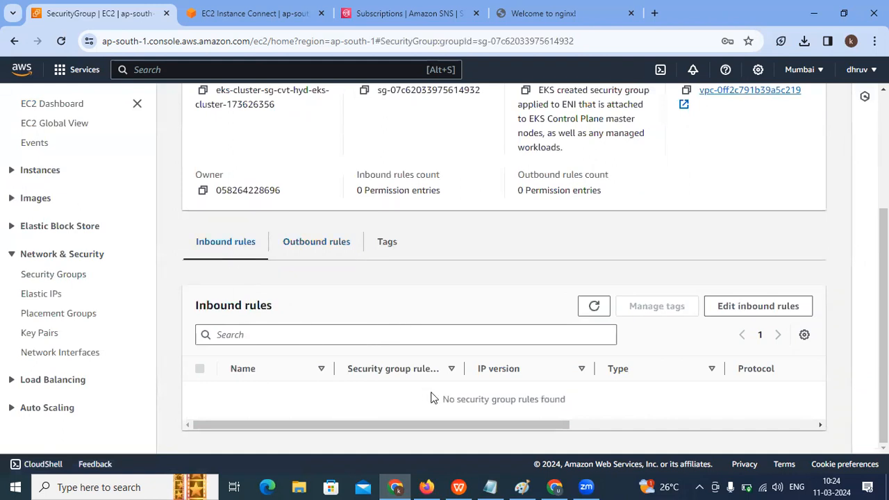
drag(431, 397, 573, 406)
click(314, 242)
scroll(349, 278, up, 3)
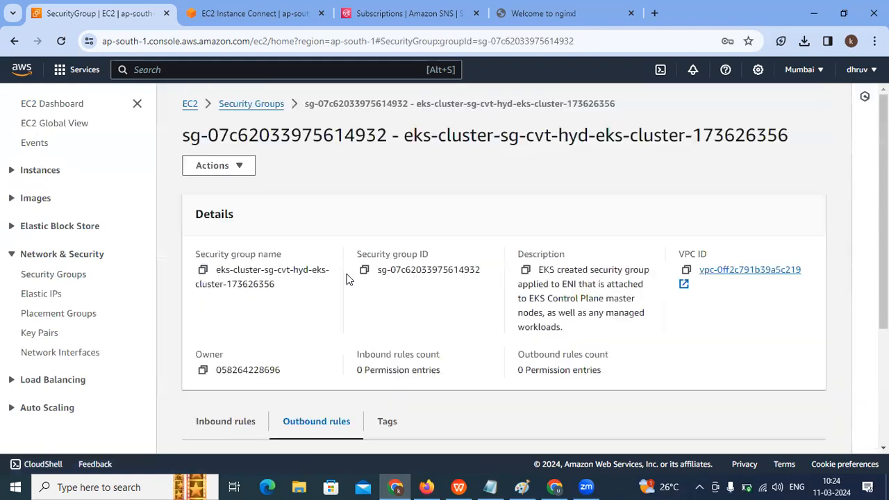
- Return to the Security Groups list and try to delete the eks-cluster-sg-cvt-hyd-eks-cluster group
click(274, 105)
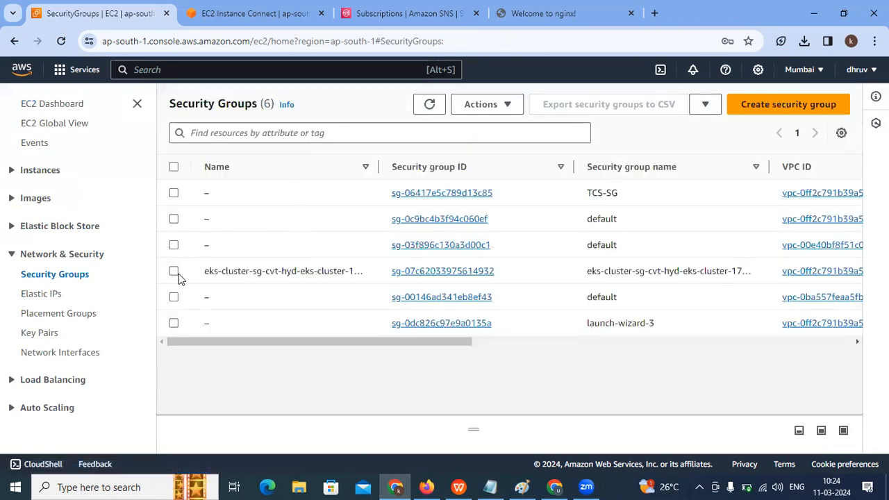
click(174, 271)
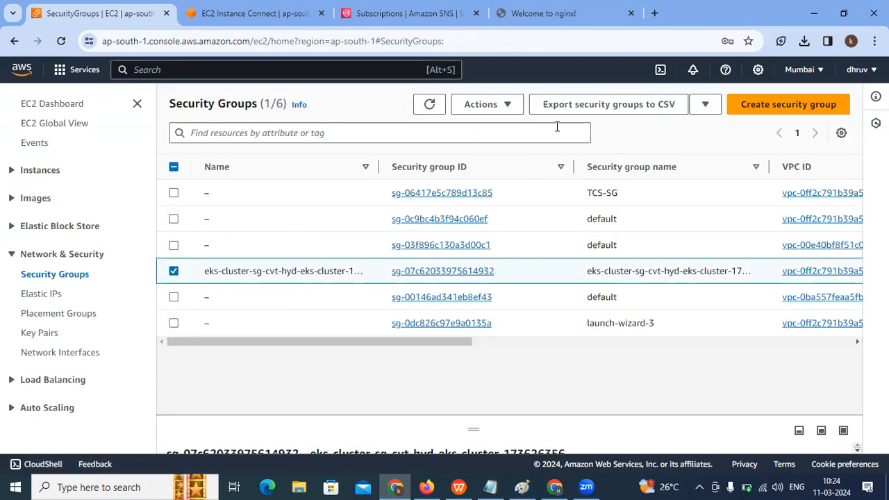
click(507, 106)
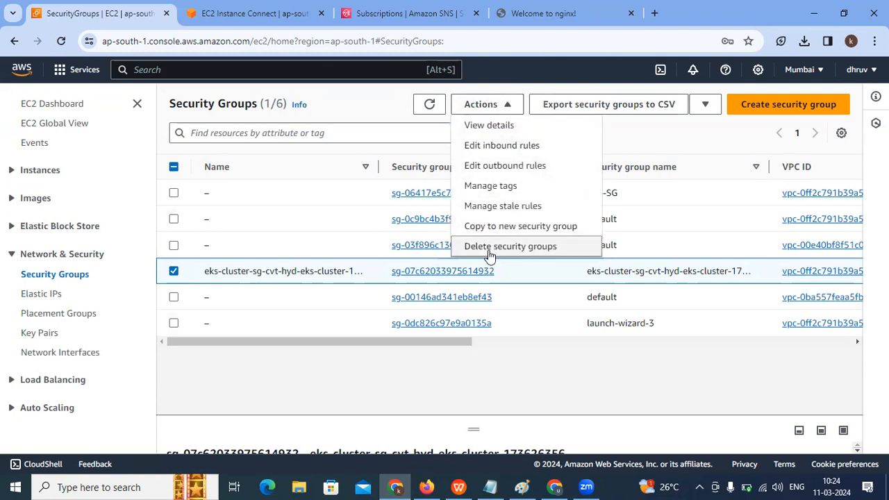
click(490, 251)
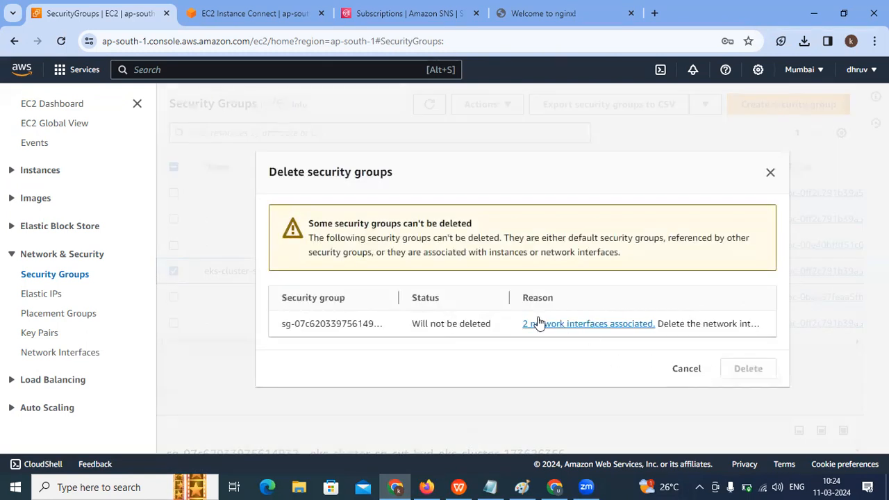
- Open the network interfaces associated with the EKS cluster security group and try to delete both of them
drag(320, 223, 425, 224)
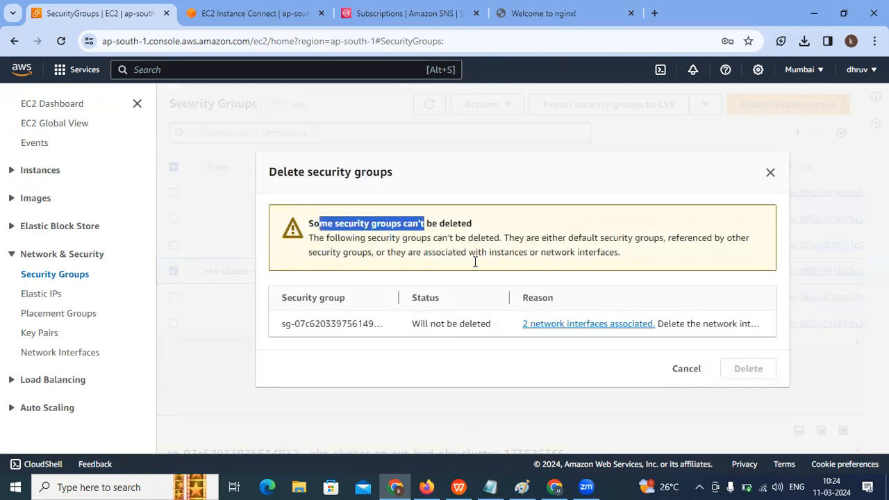
click(555, 327)
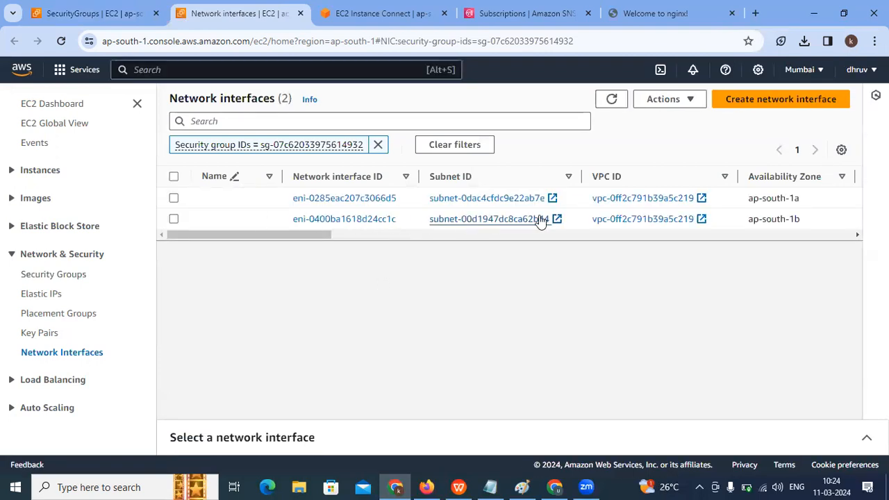
click(173, 199)
click(174, 219)
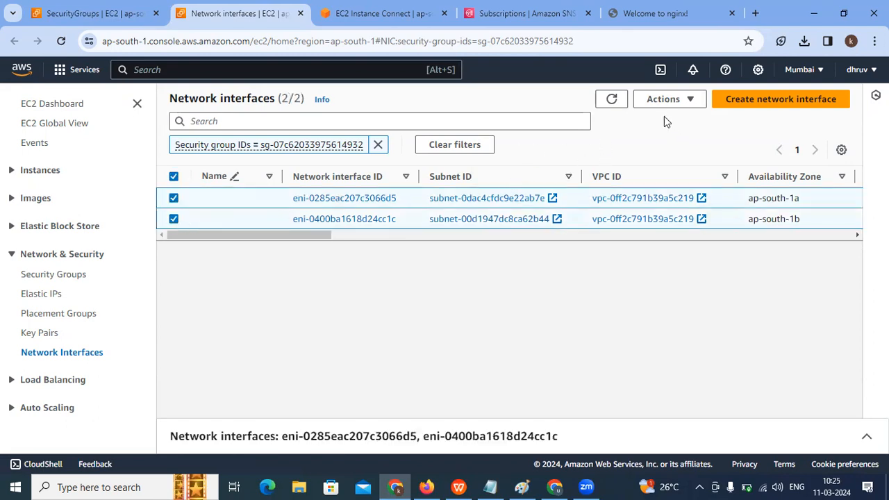
click(663, 102)
click(660, 159)
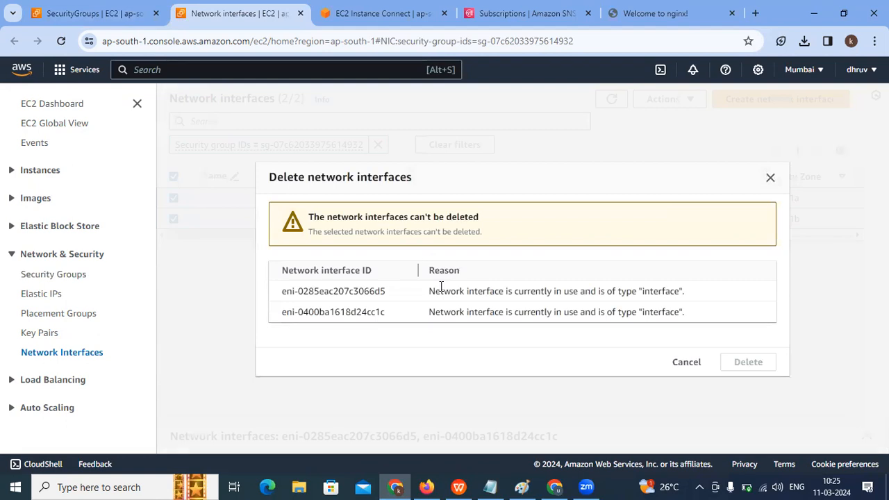
drag(441, 287, 545, 293)
click(700, 361)
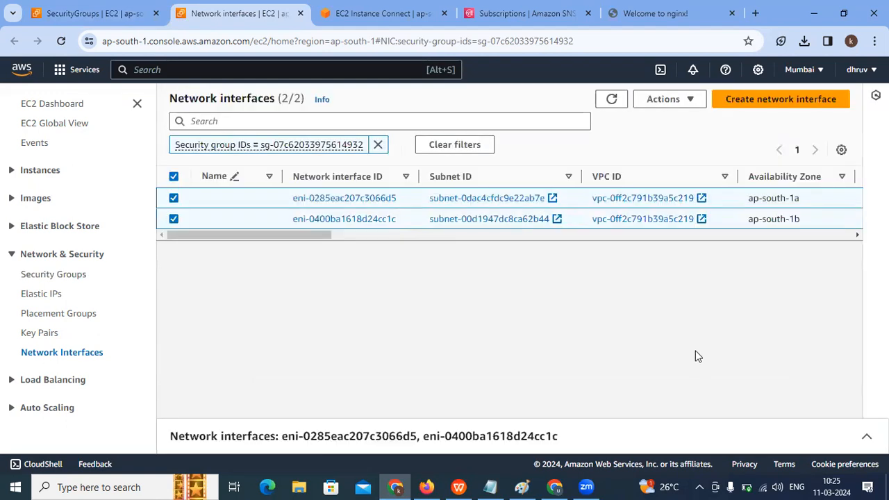
- Deselect both interfaces, review the details of network interface eni-0285eac207c3066d5, and try to delete it from its summary page
click(175, 198)
click(174, 219)
click(391, 205)
click(361, 200)
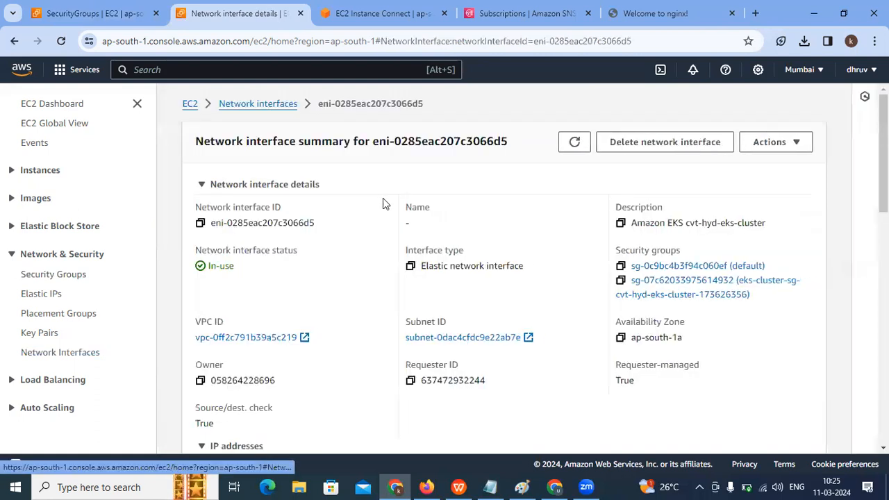
scroll(417, 236, down, 15)
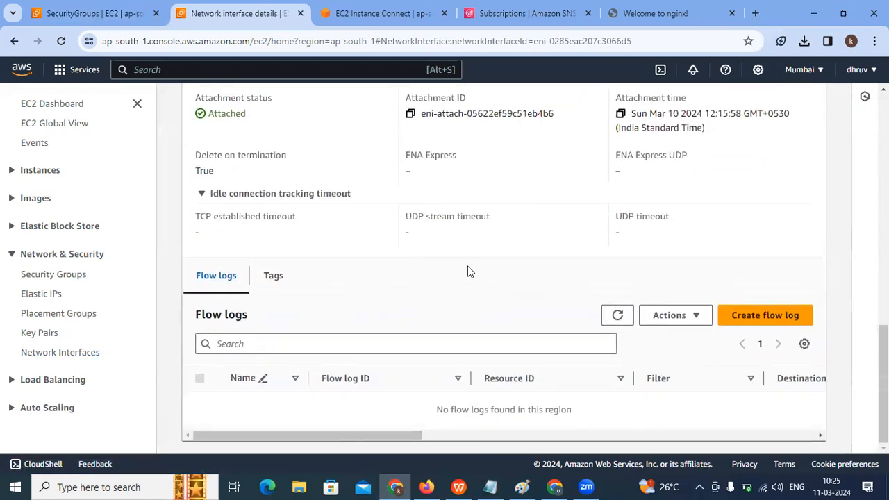
scroll(458, 297, up, 15)
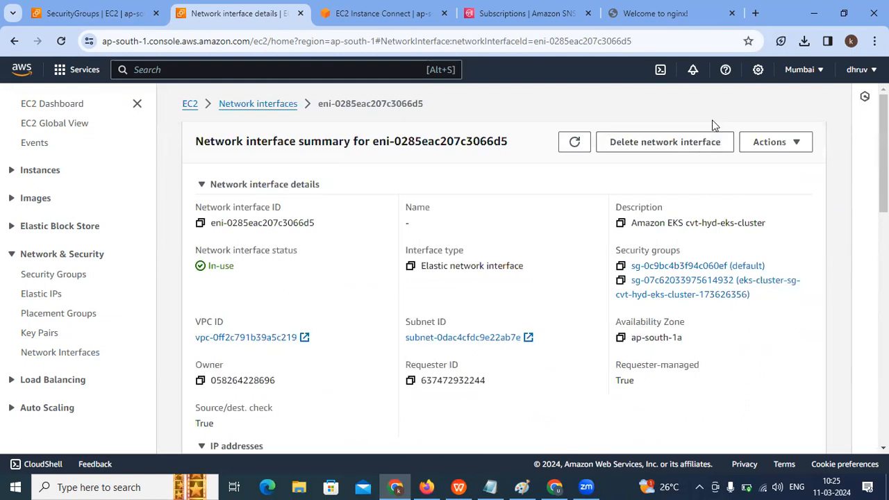
click(710, 143)
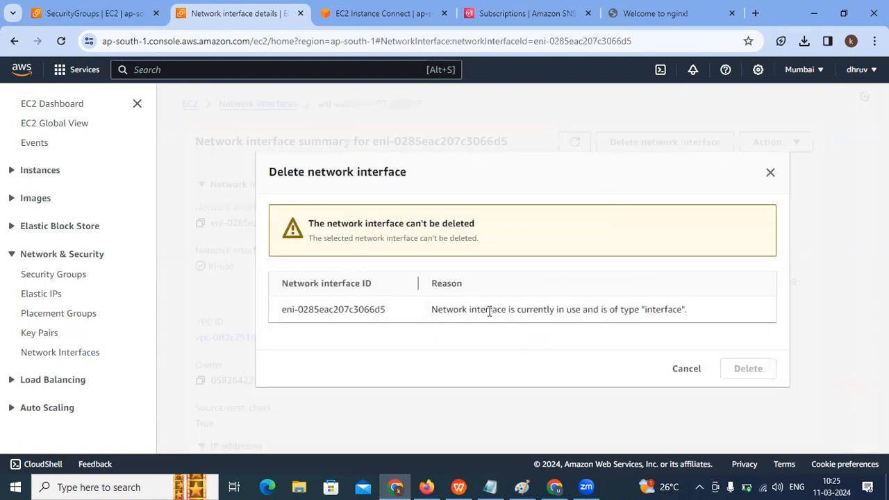
click(691, 370)
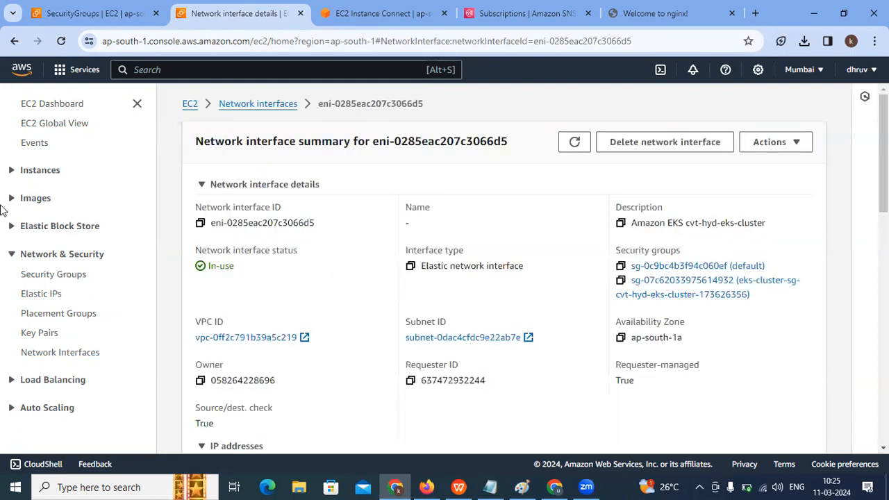
- Return to the Security Groups list and look at the remaining eks-cluster-sg-cvt-hyd-eks-cluster group
click(50, 278)
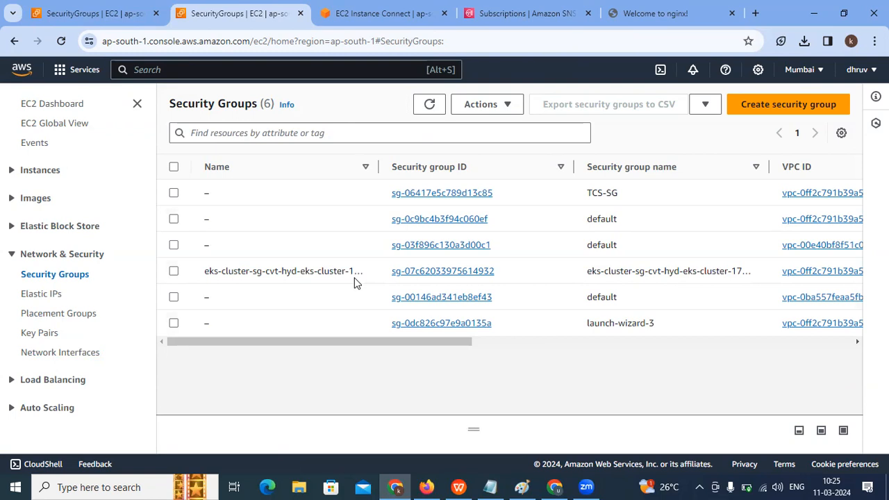
mouse_move(349, 282)
key(alt+Tab)
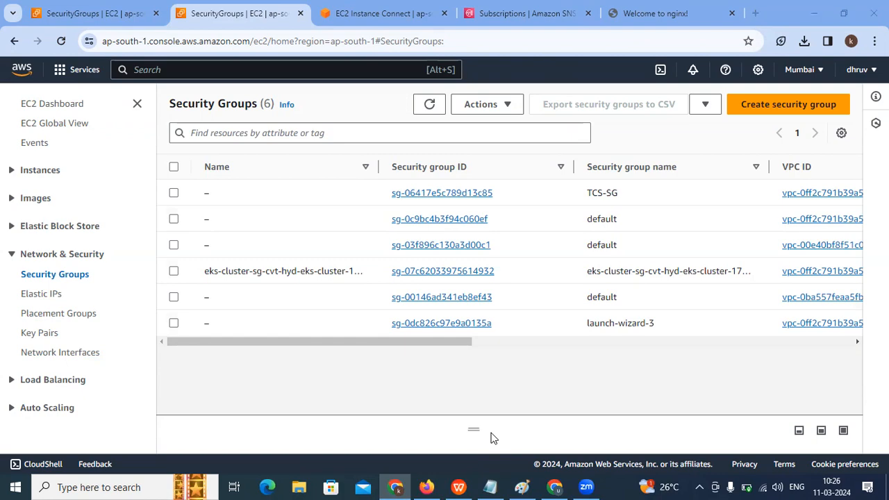